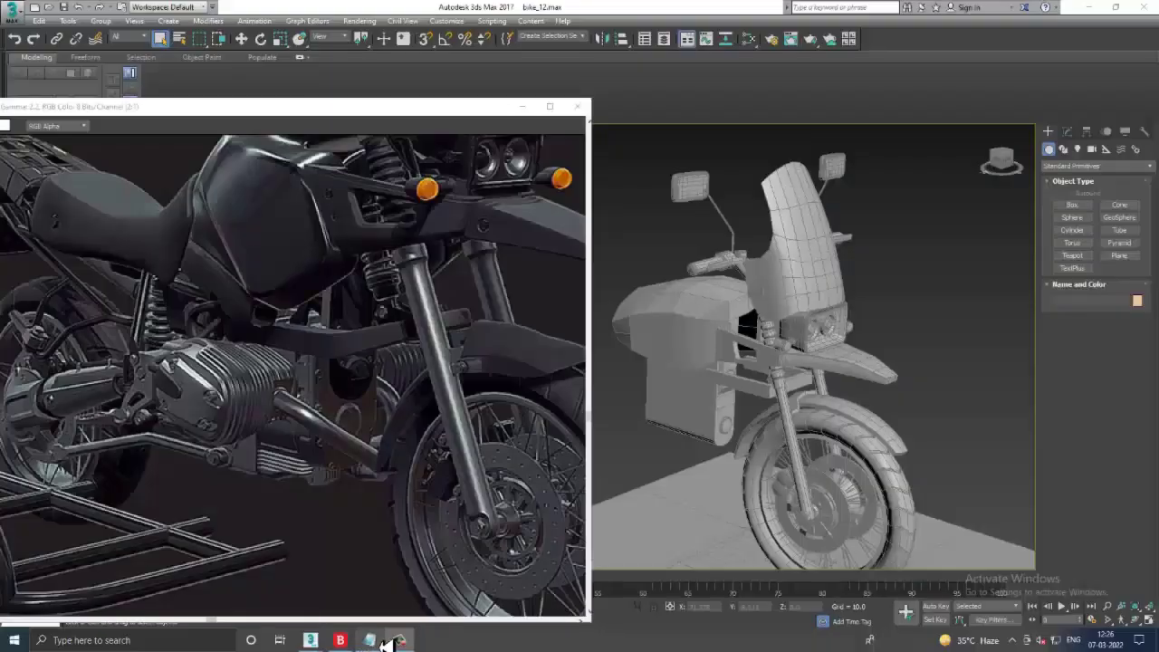
- Look over the tutorial intro notes, then put them away to reveal the scene
click(371, 639)
drag(402, 380, 129, 254)
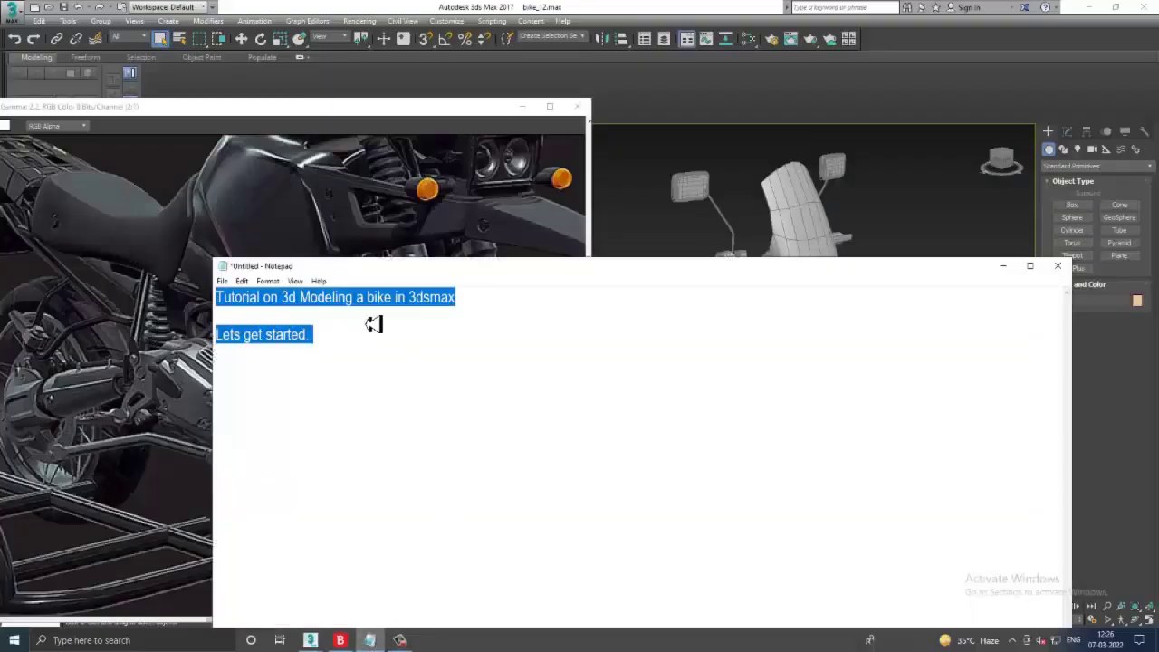
click(1003, 267)
scroll(870, 326, up, 3)
scroll(797, 317, up, 3)
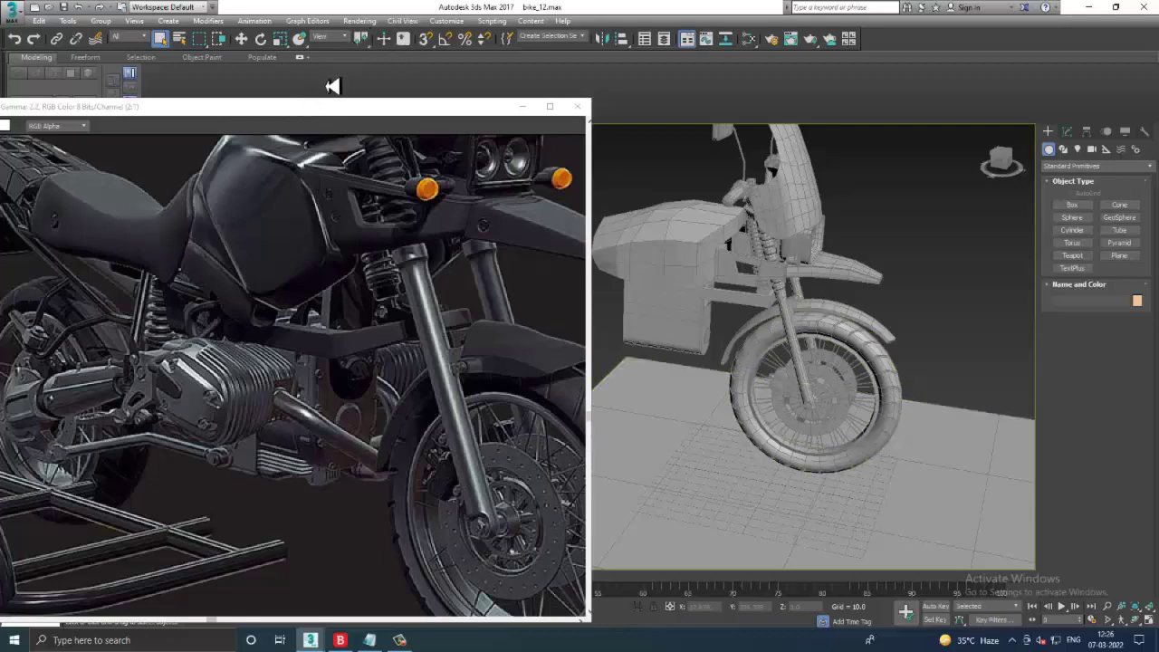
- View the b92447 reference photo zoomed on the engine, then restore the four-viewport layout
drag(352, 108, 393, 157)
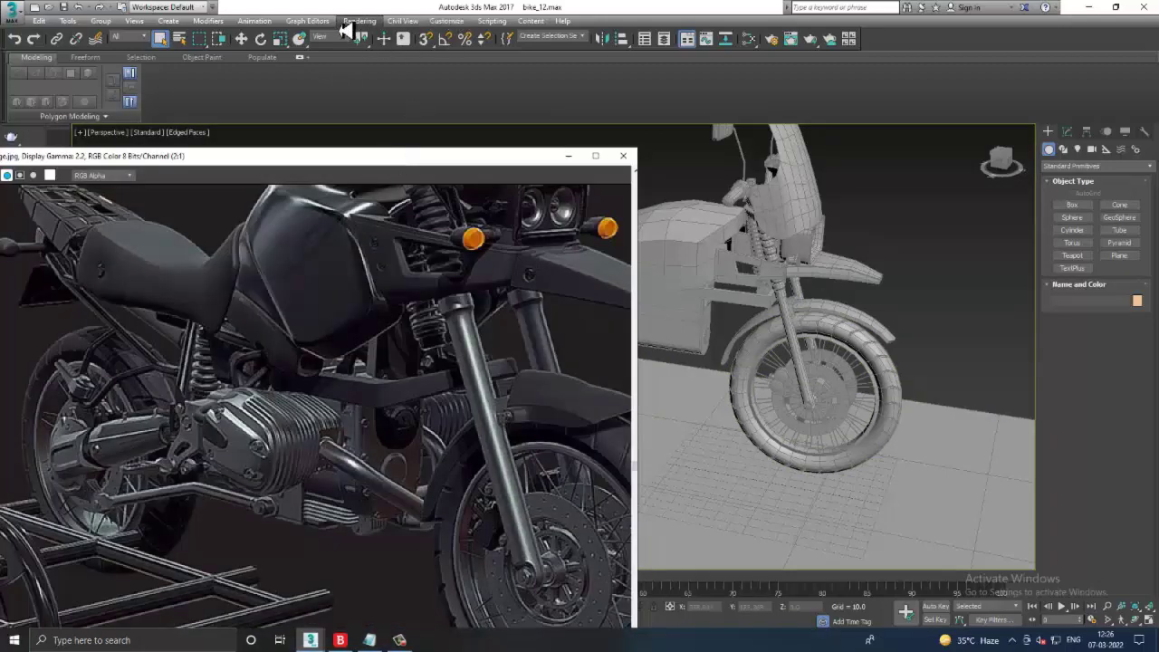
click(359, 21)
click(449, 439)
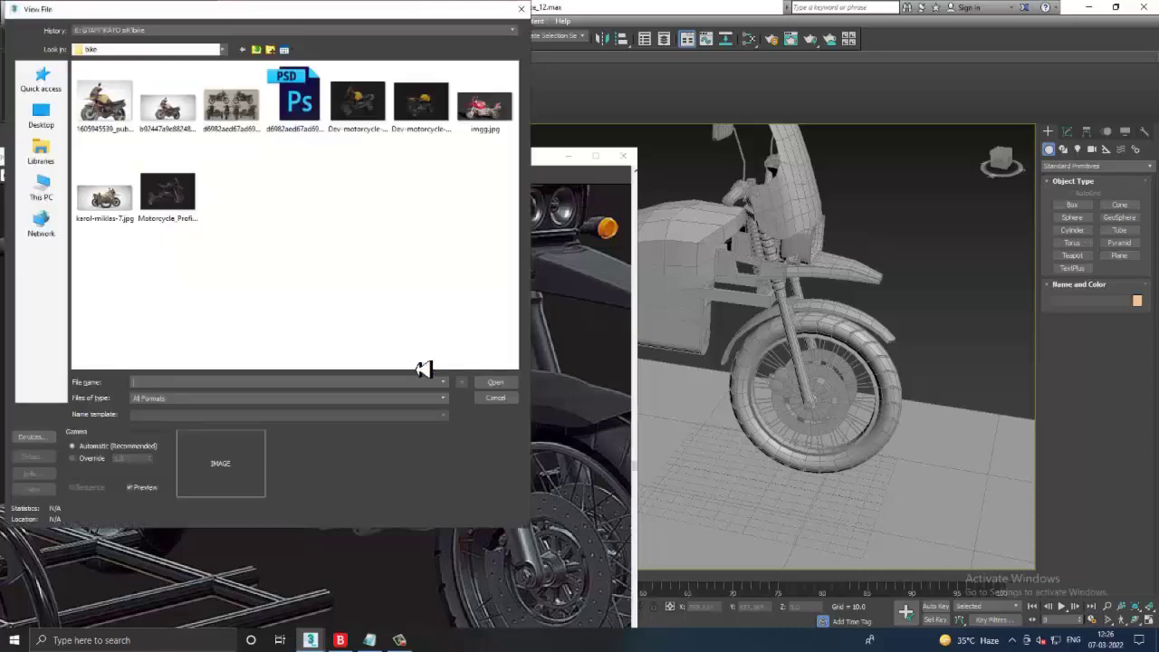
double_click(177, 107)
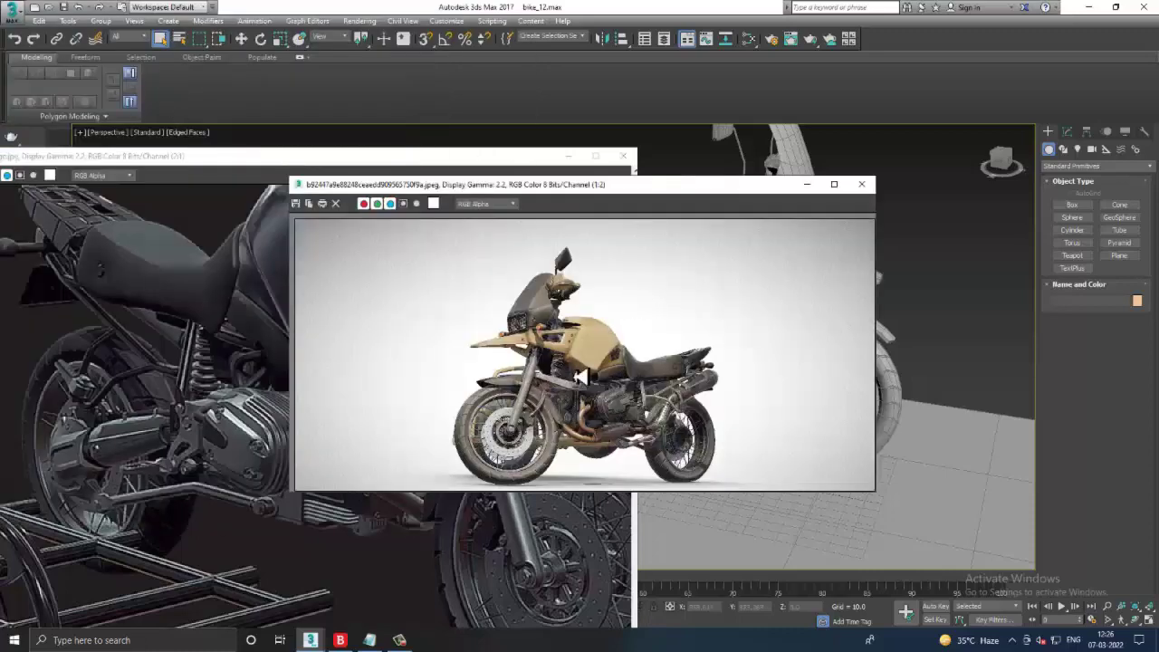
scroll(599, 429, up, 2)
middle_drag(600, 412, 586, 345)
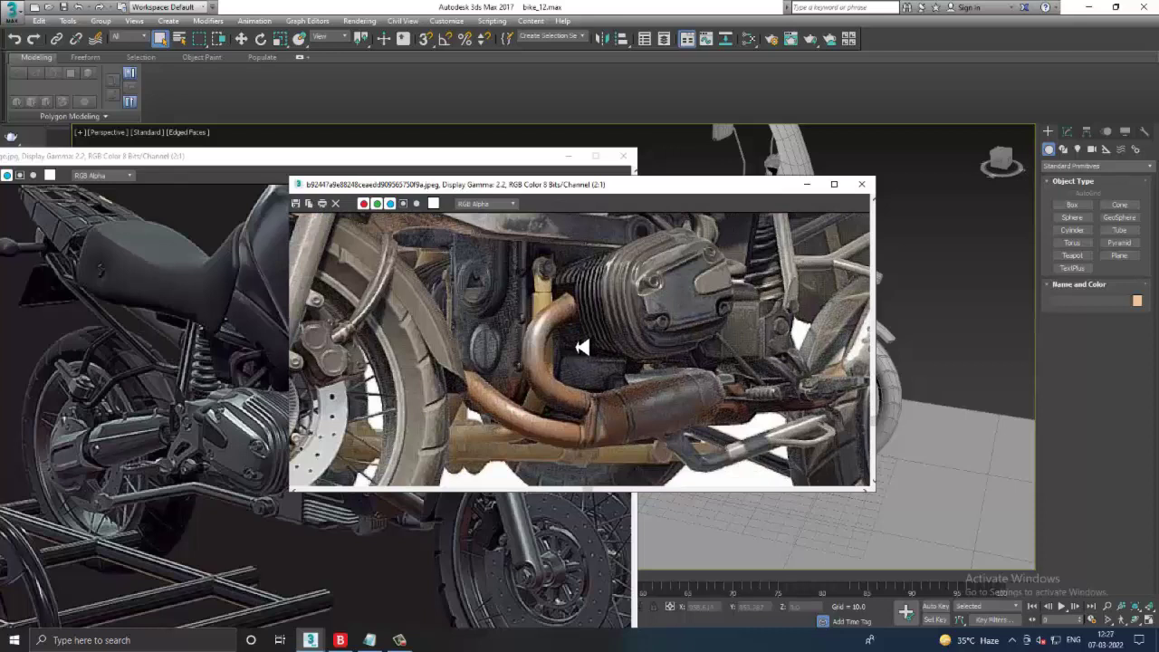
click(808, 185)
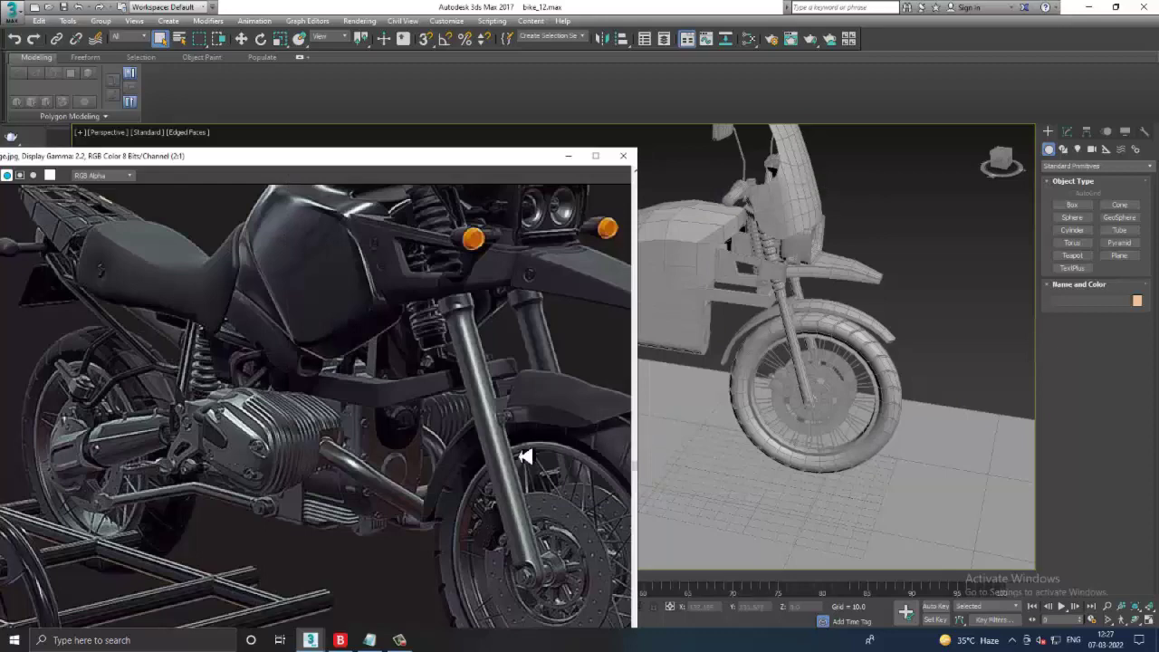
key(alt+w)
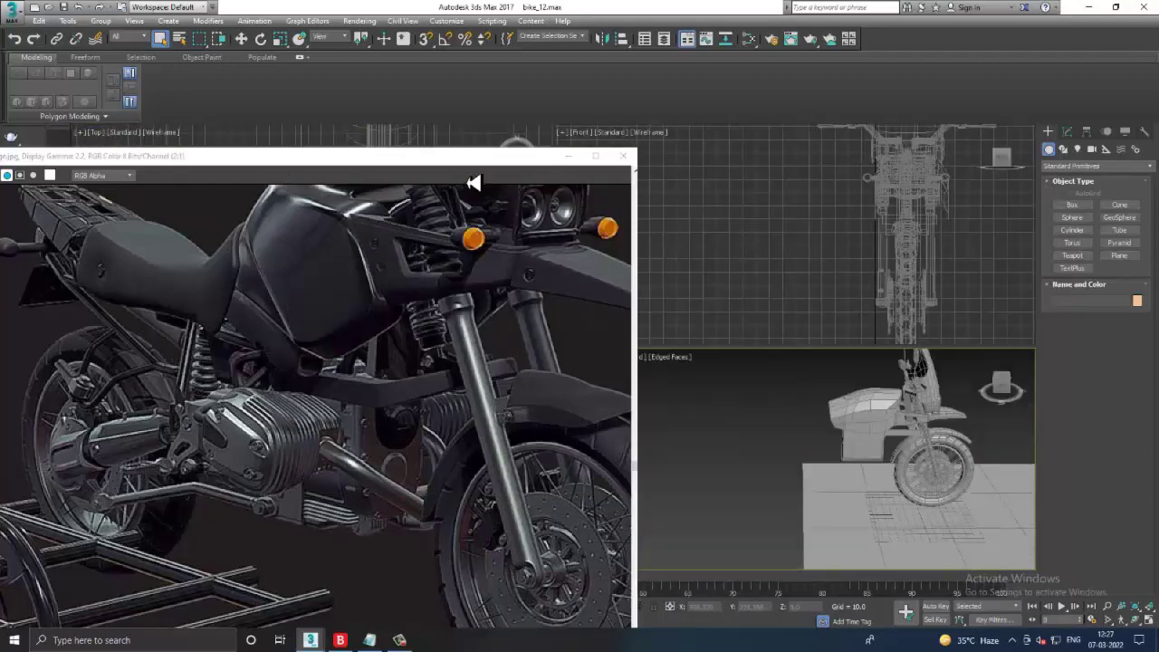
- Maximize the Left viewport and pan onto the side box
drag(470, 172, 362, 161)
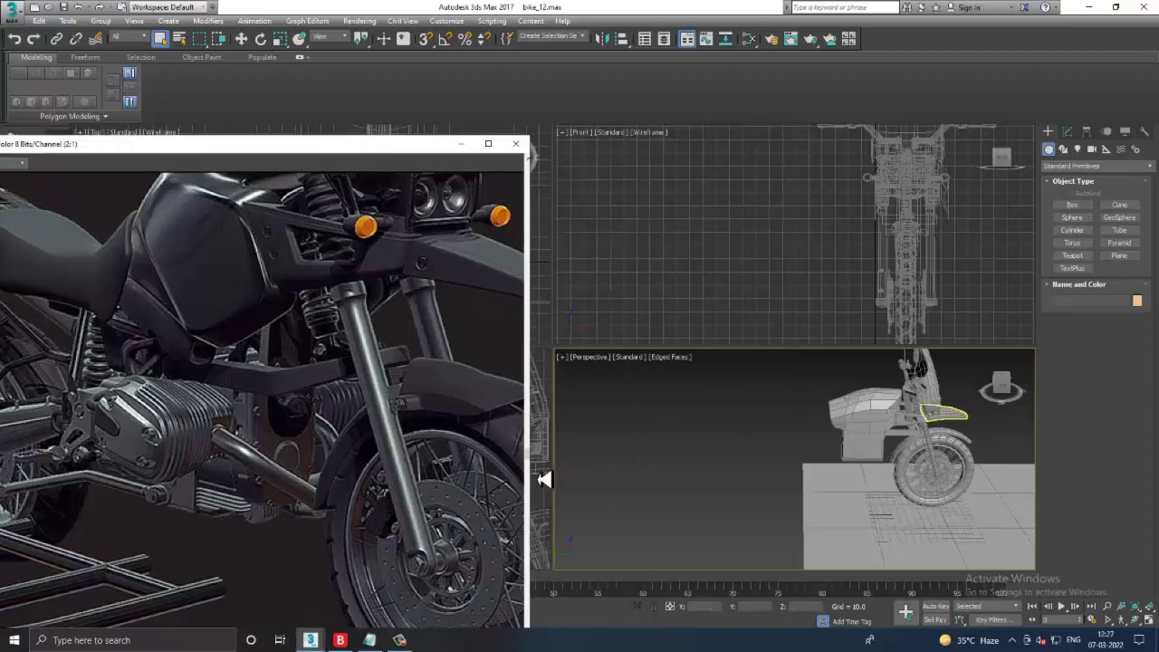
click(543, 479)
key(alt+w)
scroll(751, 447, up, 5)
mouse_move(751, 448)
middle_down()
mouse_move(880, 423)
mouse_move(912, 349)
mouse_move(944, 336)
mouse_move(807, 357)
mouse_move(855, 392)
middle_up()
- Move the horizontal line's left end vertex inward to shorten it
click(842, 350)
key(1)
key(w)
mouse_move(755, 326)
mouse_down()
mouse_move(806, 367)
mouse_move(686, 393)
mouse_up()
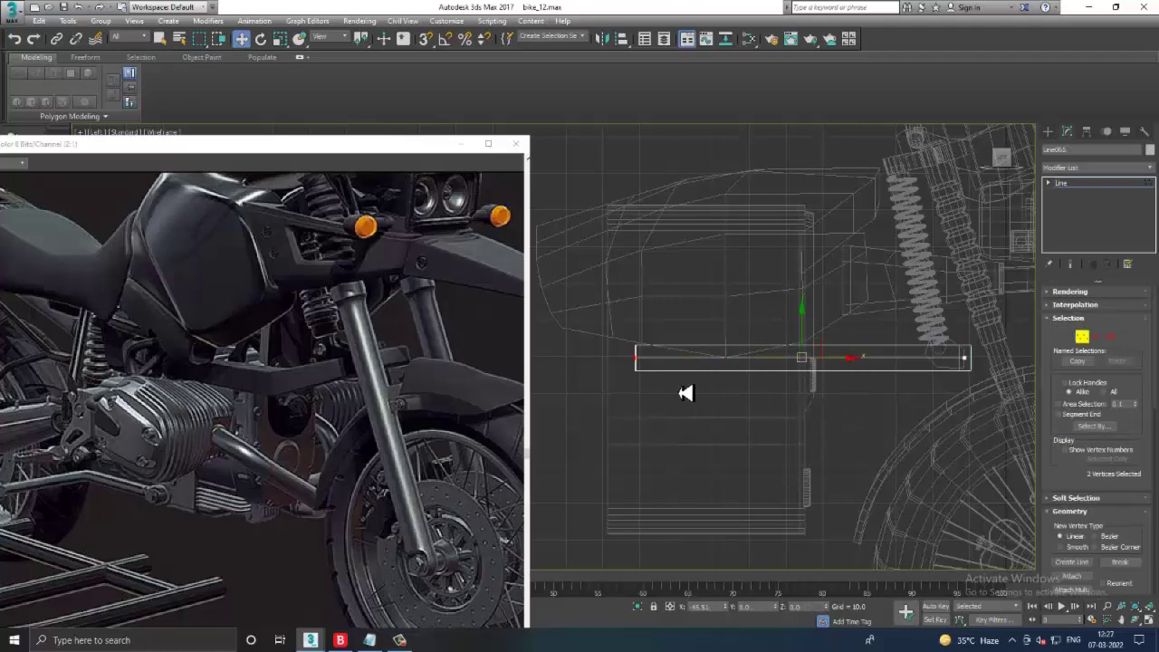
drag(685, 394, 708, 387)
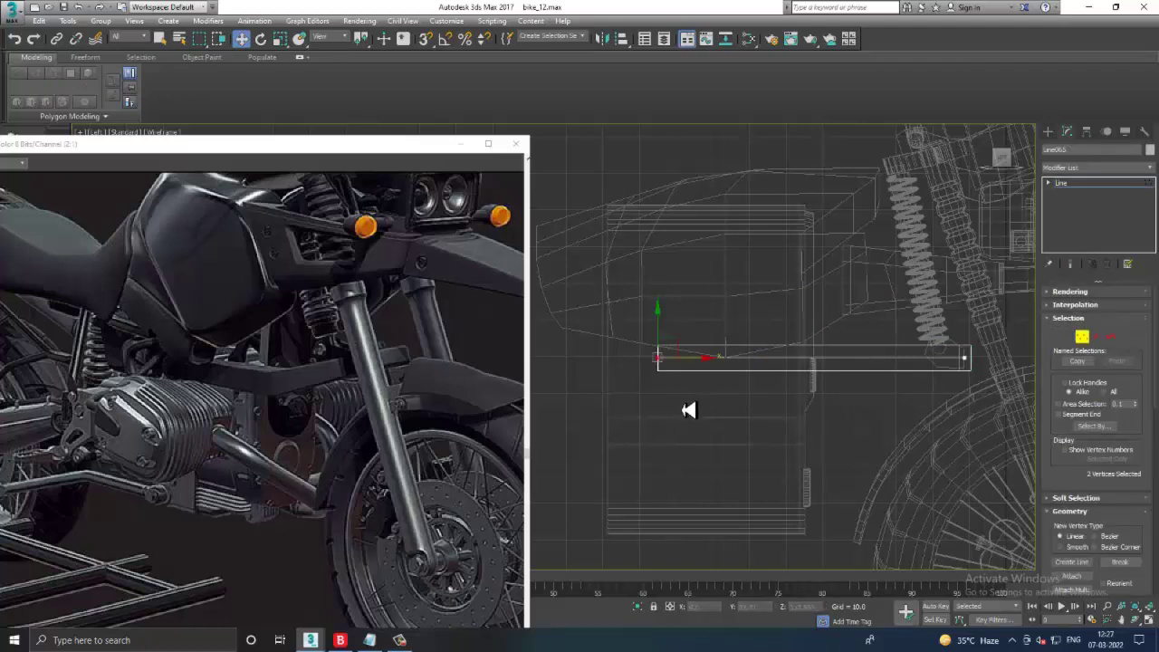
middle_drag(708, 396, 773, 395)
click(1048, 132)
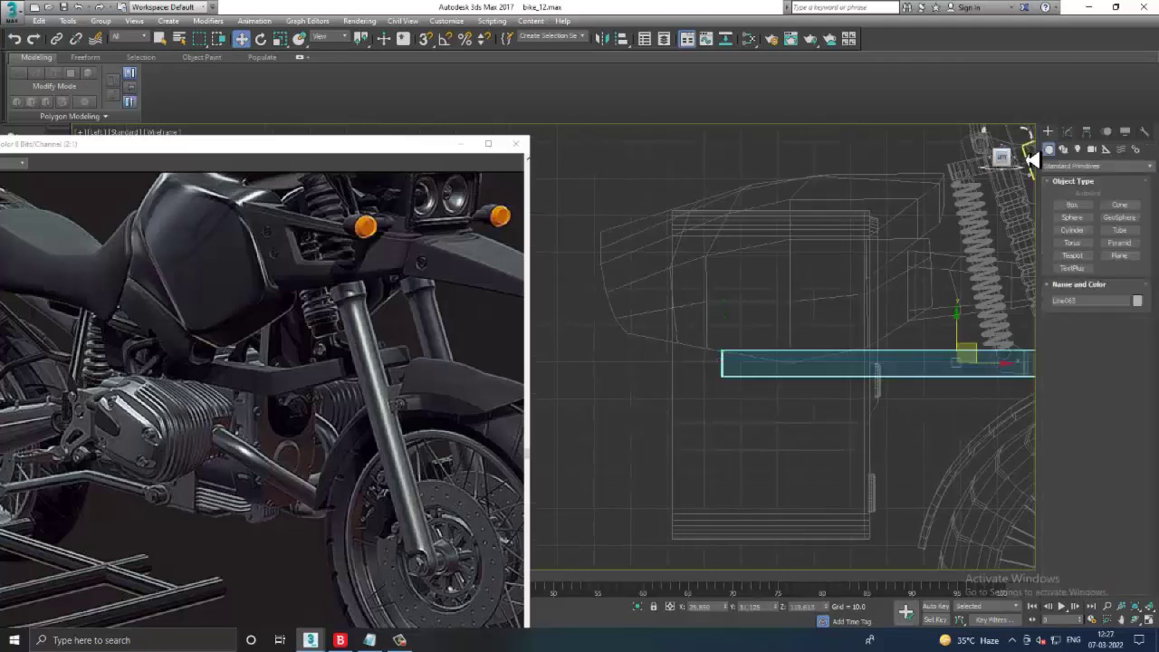
- Draw a Rectangle spline on the side panel below the tank in the Left view
click(1064, 150)
click(1120, 214)
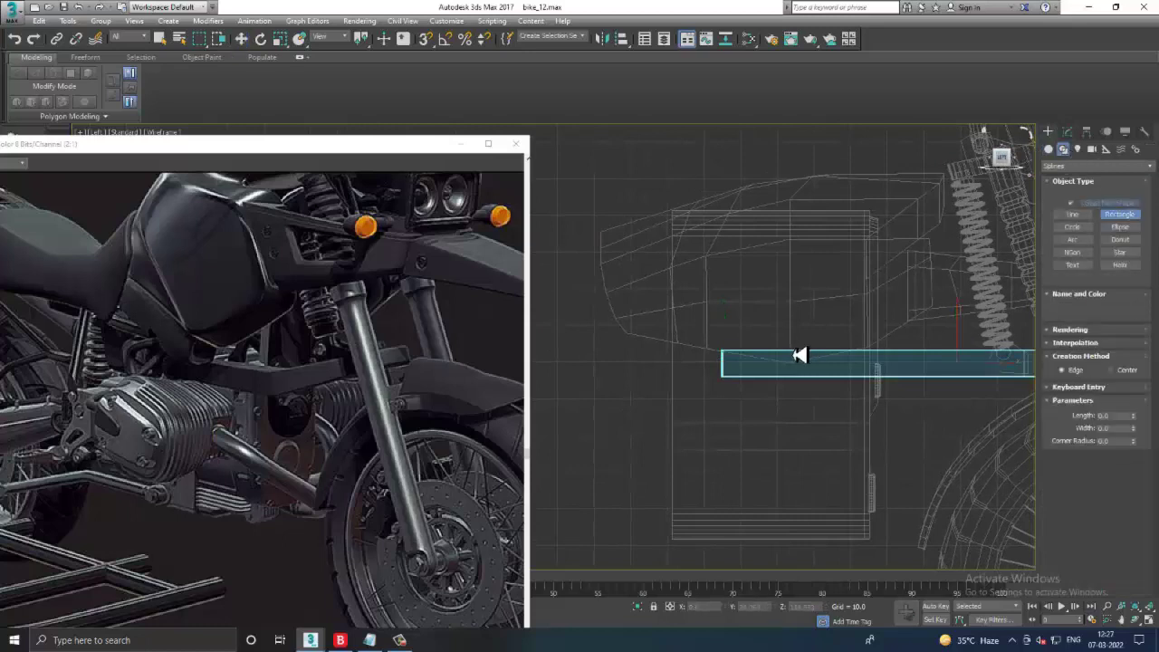
middle_drag(681, 405, 736, 363)
drag(720, 318, 871, 413)
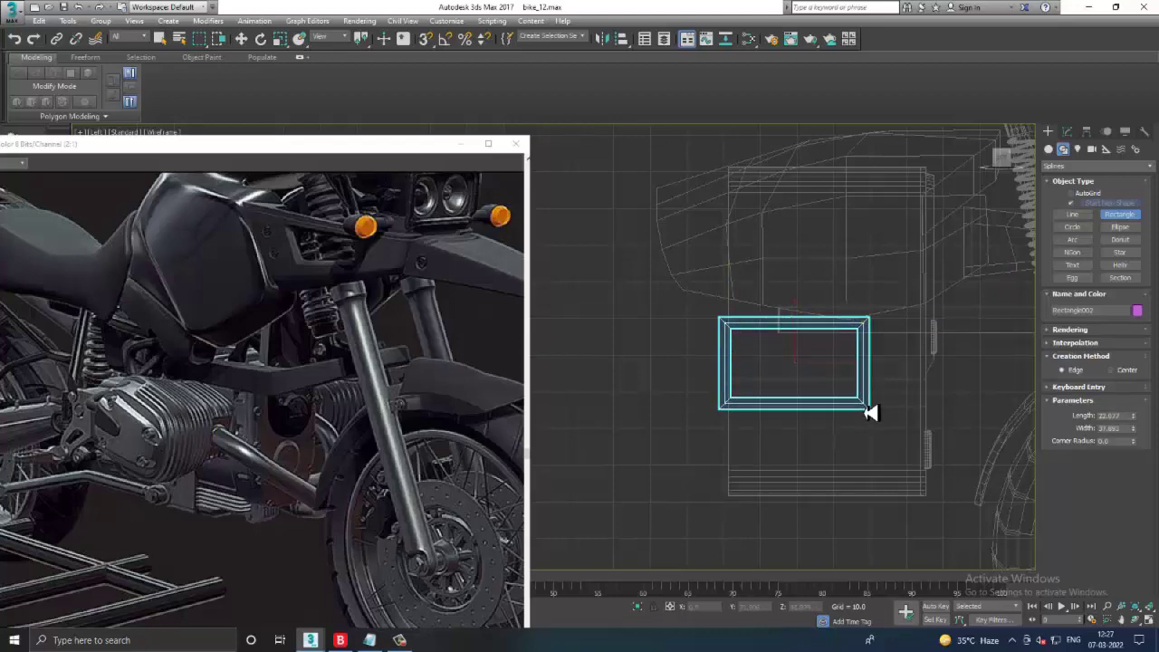
- Maximize the Perspective view and frame the new rectangle
key(w)
key(alt+w)
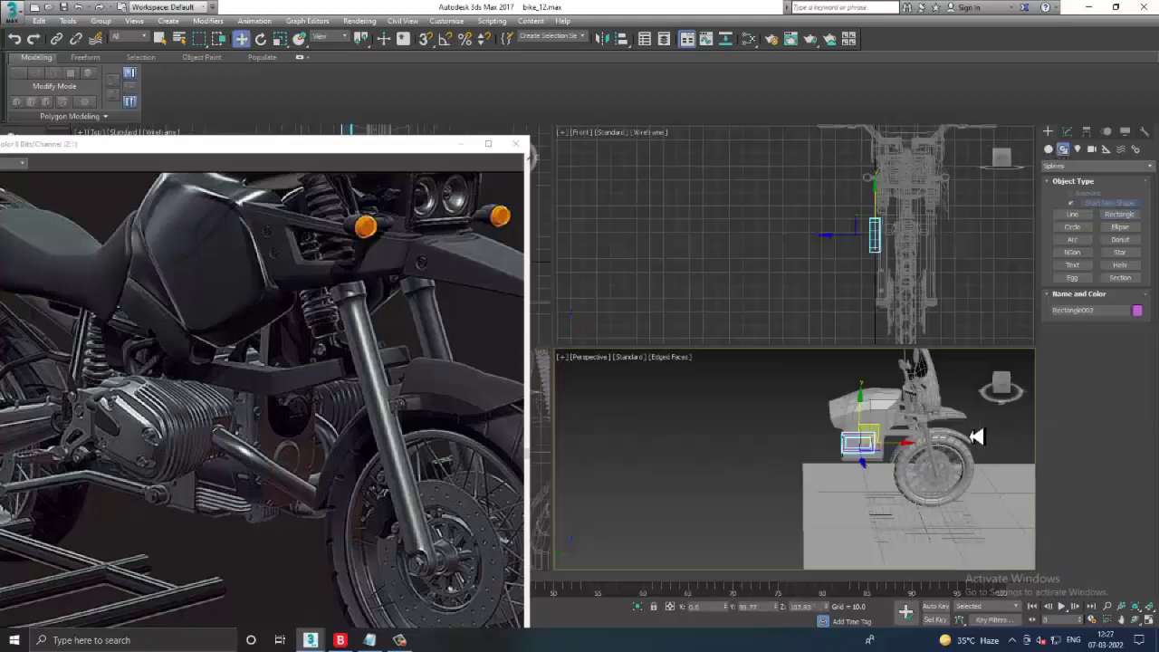
key(alt+w)
key(z)
scroll(784, 439, down, 3)
drag(840, 371, 827, 375)
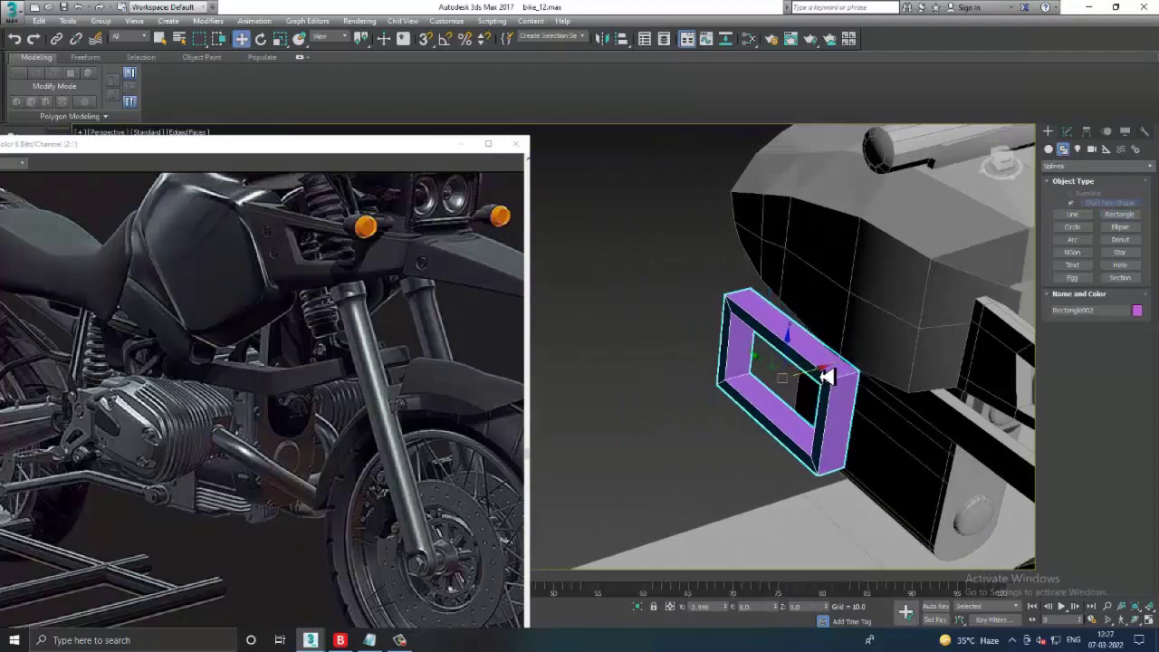
key(alt+w)
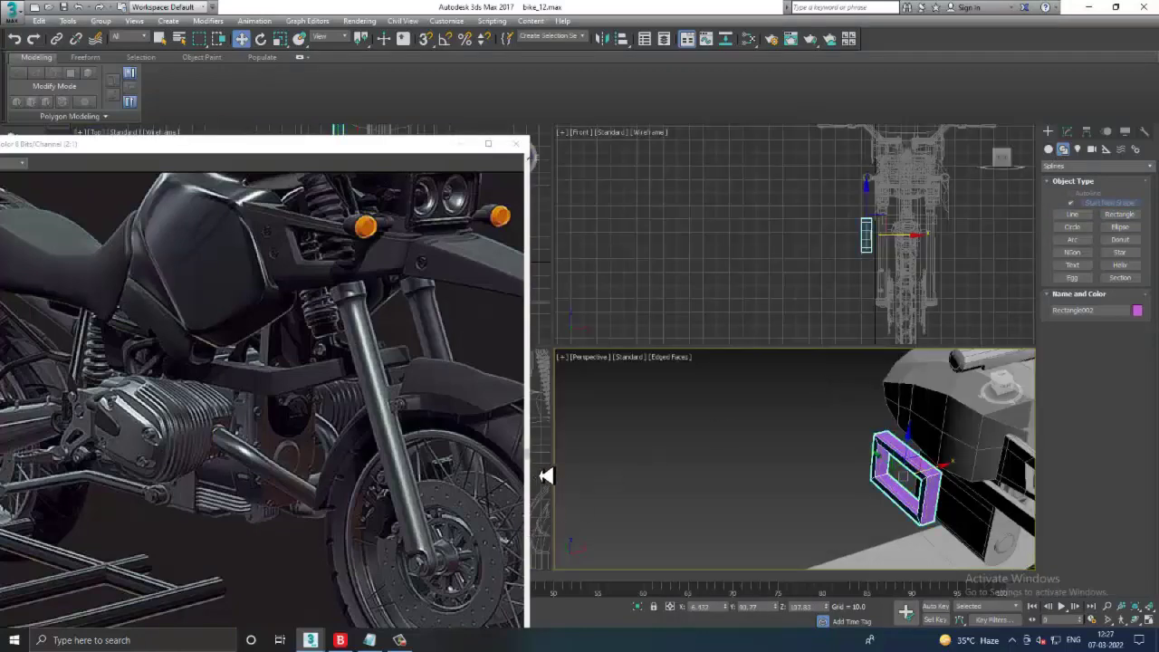
key(alt+w)
key(z)
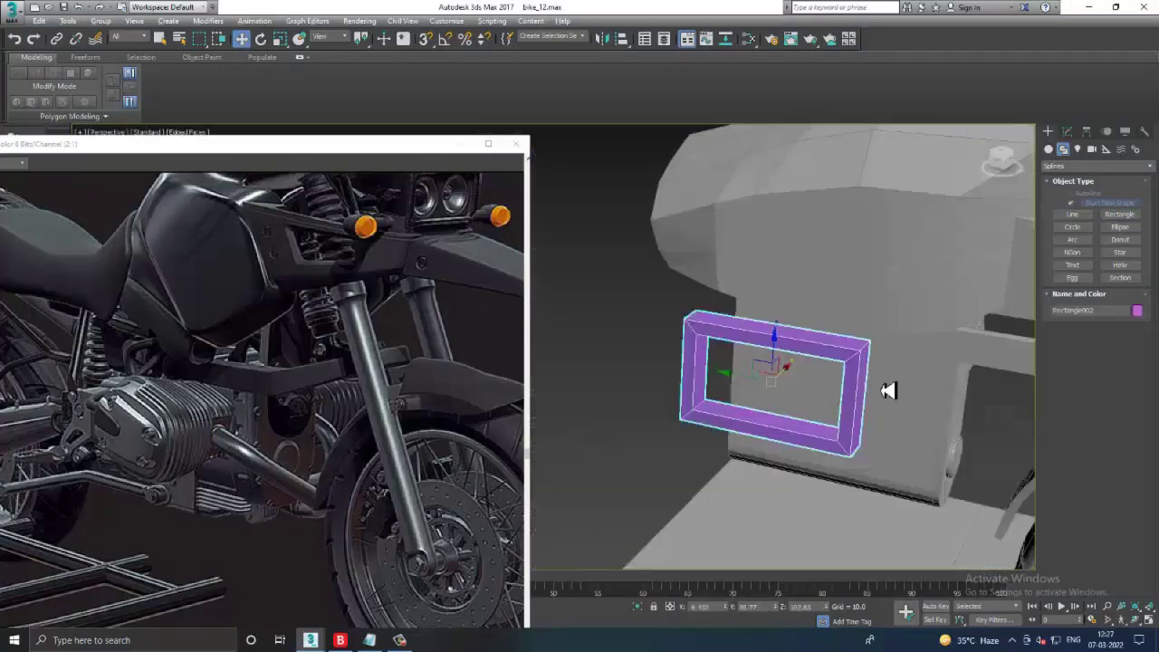
click(1071, 134)
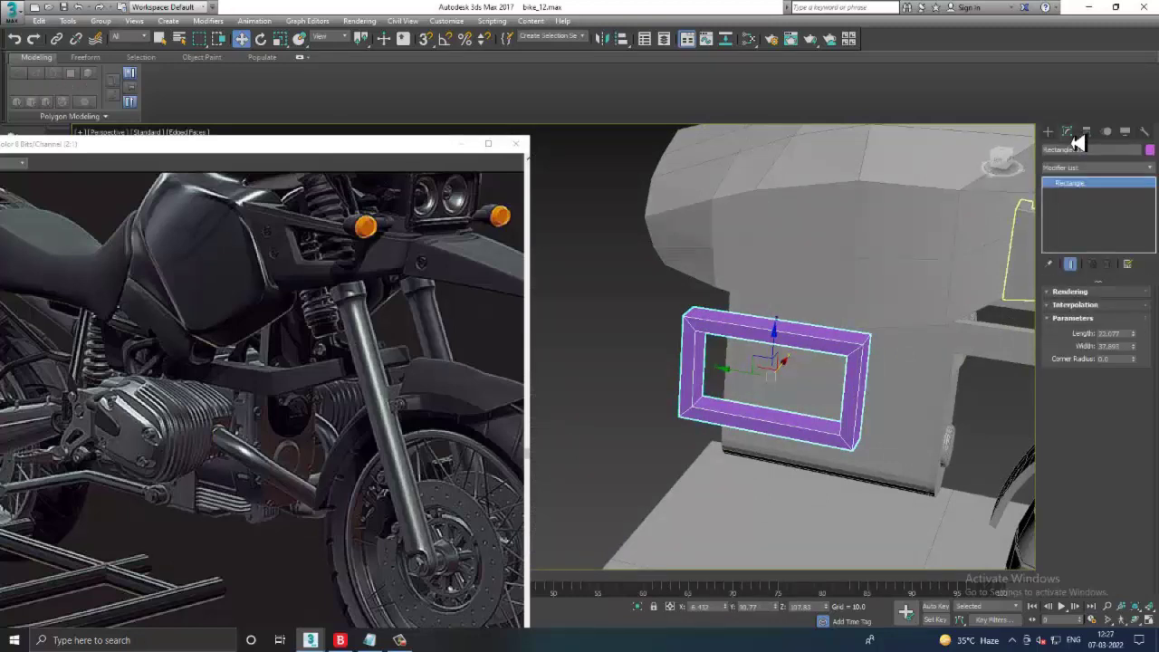
- Turn off the rectangle's viewport rendering and convert it to an Editable Spline
click(1056, 293)
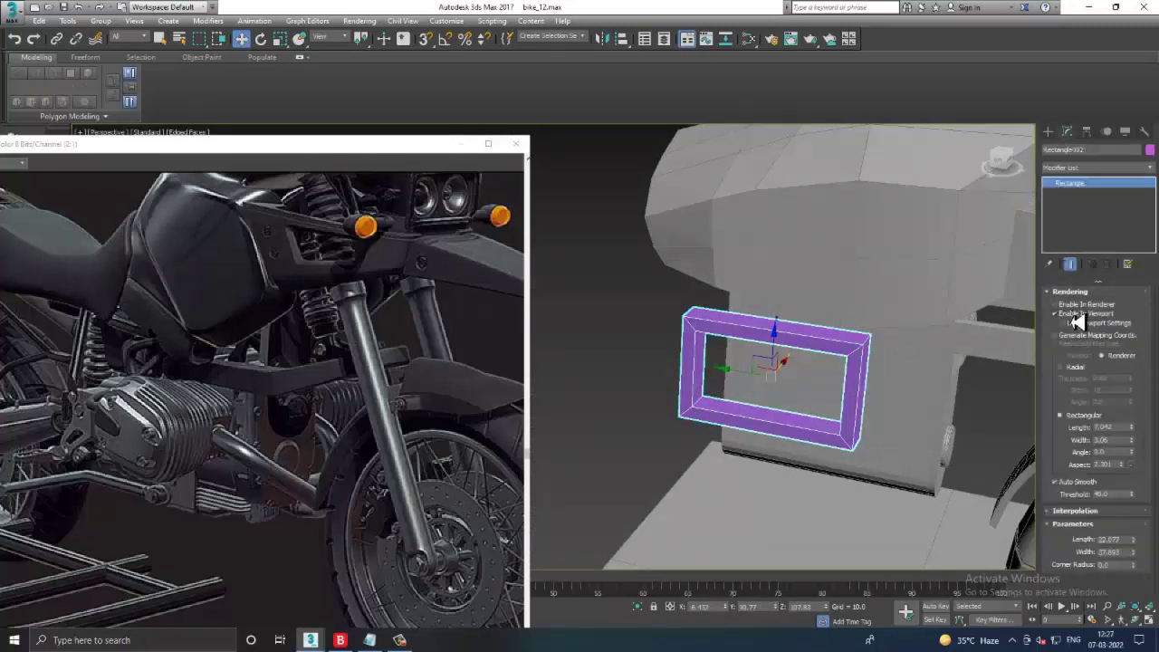
click(1070, 315)
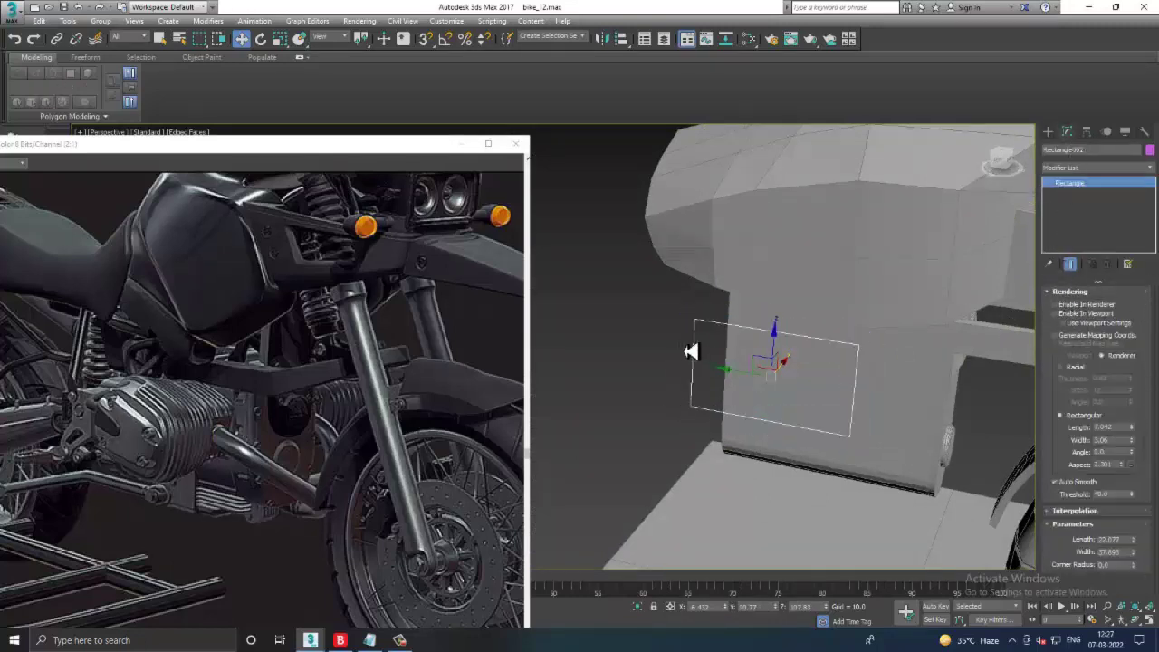
right_click(1075, 208)
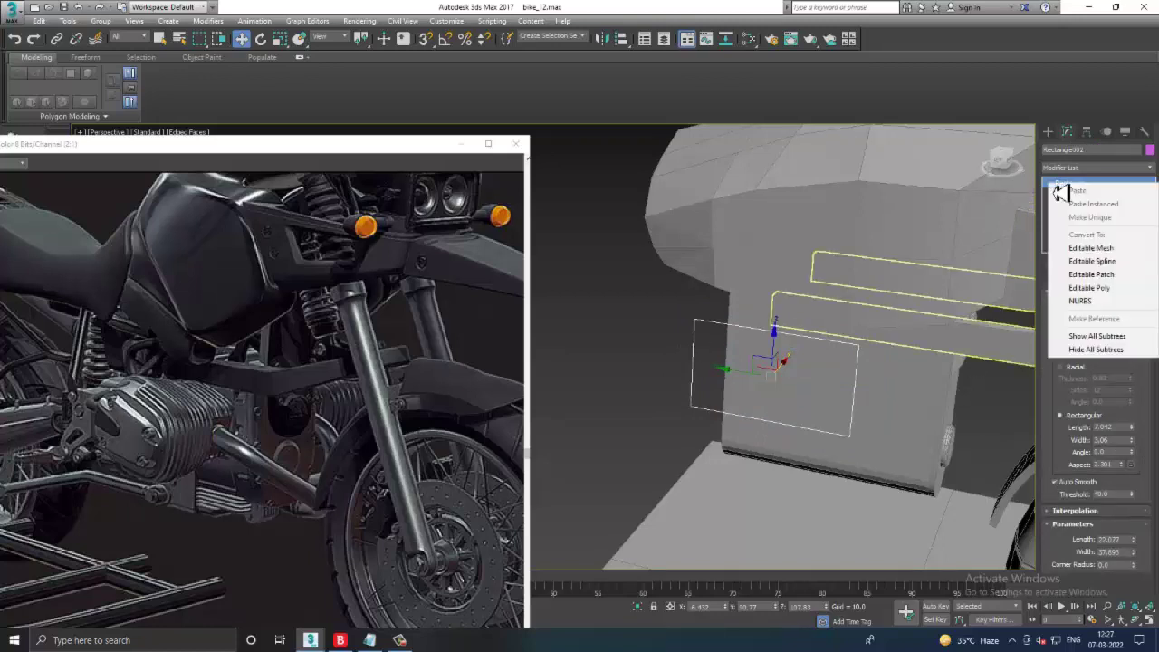
click(1104, 252)
- Fillet all four corner vertices until the outline becomes a rounded capsule shape
key(1)
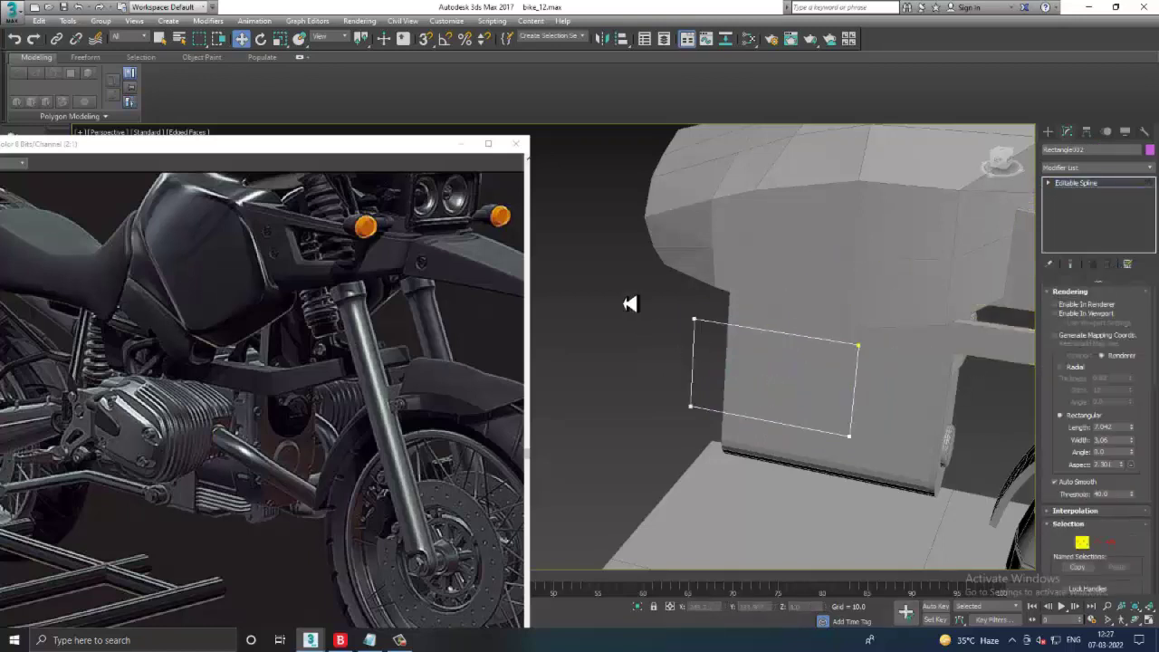
drag(613, 266, 974, 506)
drag(1060, 481, 1103, 243)
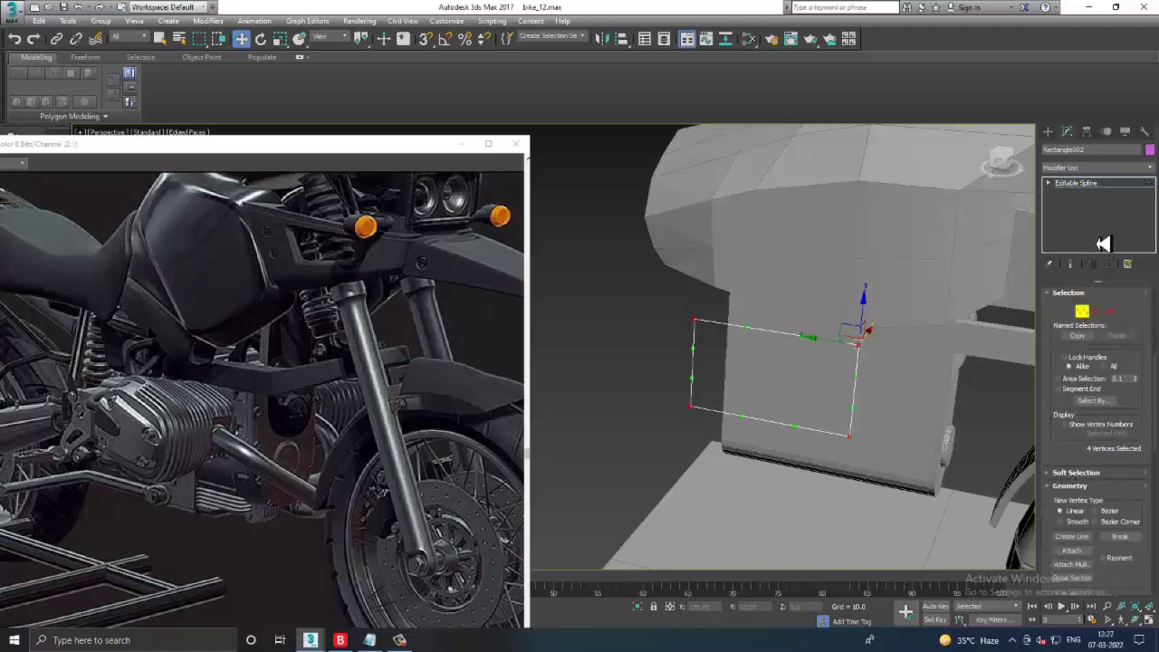
mouse_move(1042, 413)
mouse_down()
mouse_move(1129, 266)
mouse_move(1134, 157)
mouse_up()
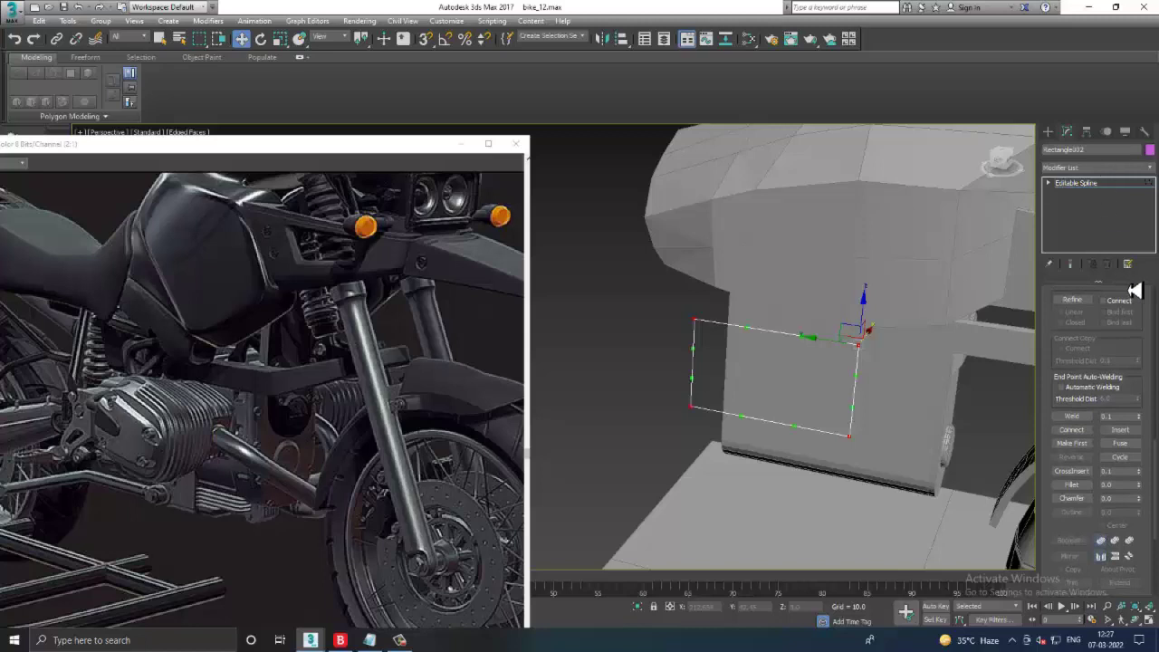
click(1073, 484)
drag(862, 355, 852, 320)
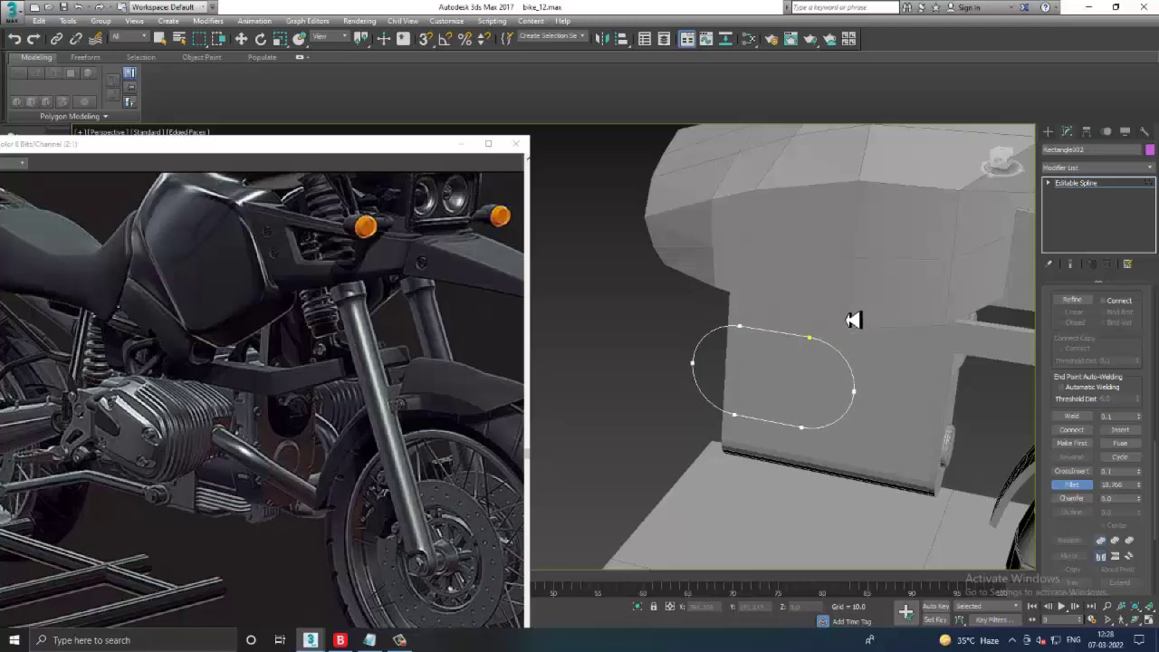
drag(863, 334, 867, 337)
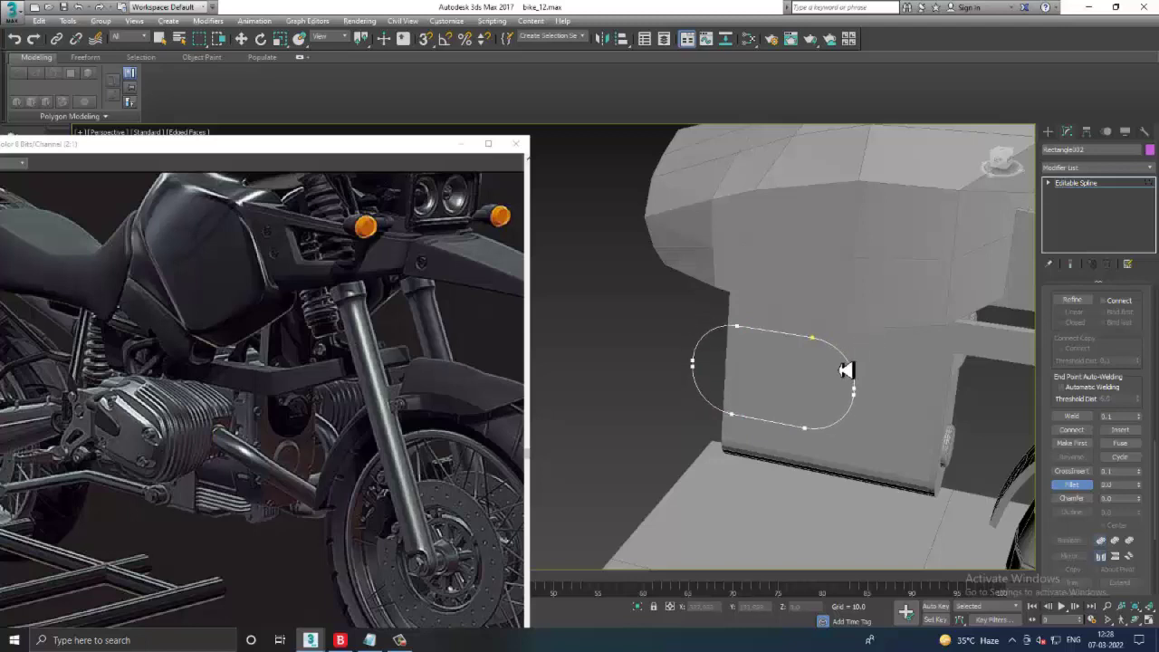
scroll(840, 371, up, 2)
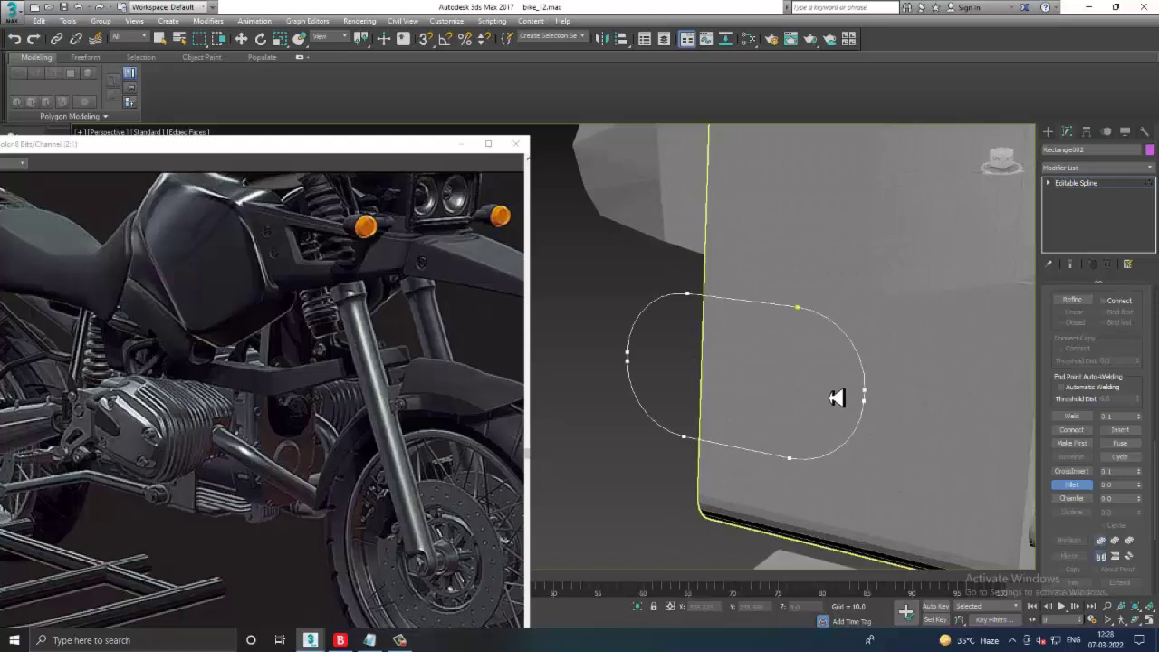
mouse_move(837, 398)
mouse_down()
mouse_move(880, 331)
mouse_move(865, 276)
mouse_up()
key(w)
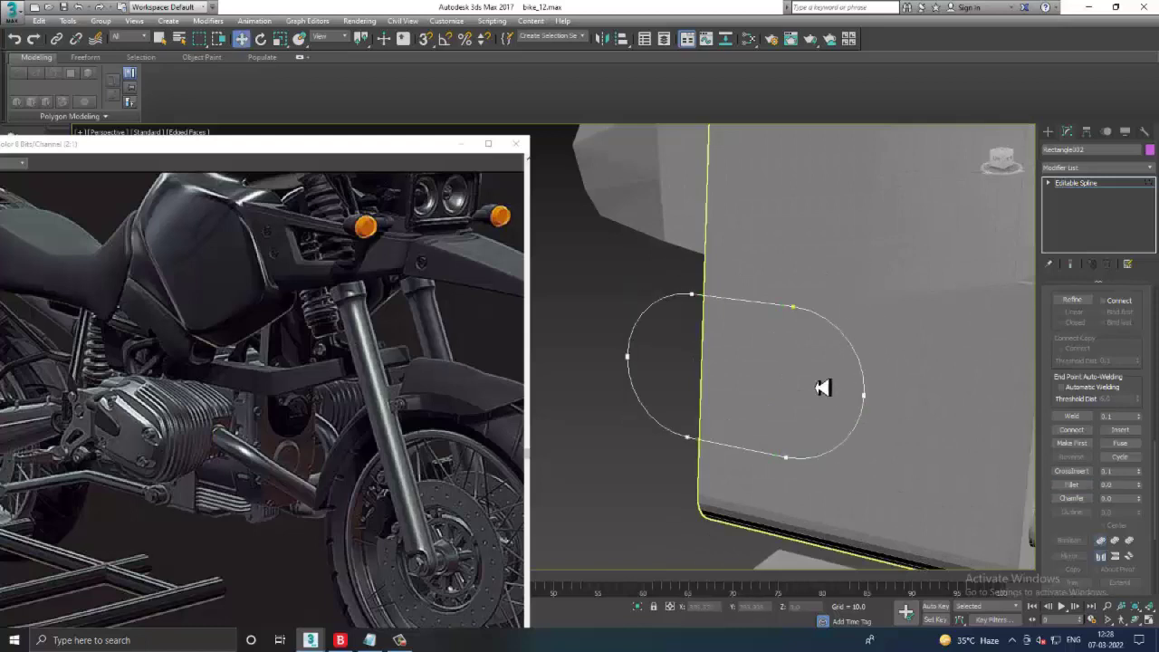
mouse_move(822, 388)
alt+middle_down()
mouse_move(893, 363)
mouse_move(840, 380)
mouse_move(1077, 228)
alt+middle_up()
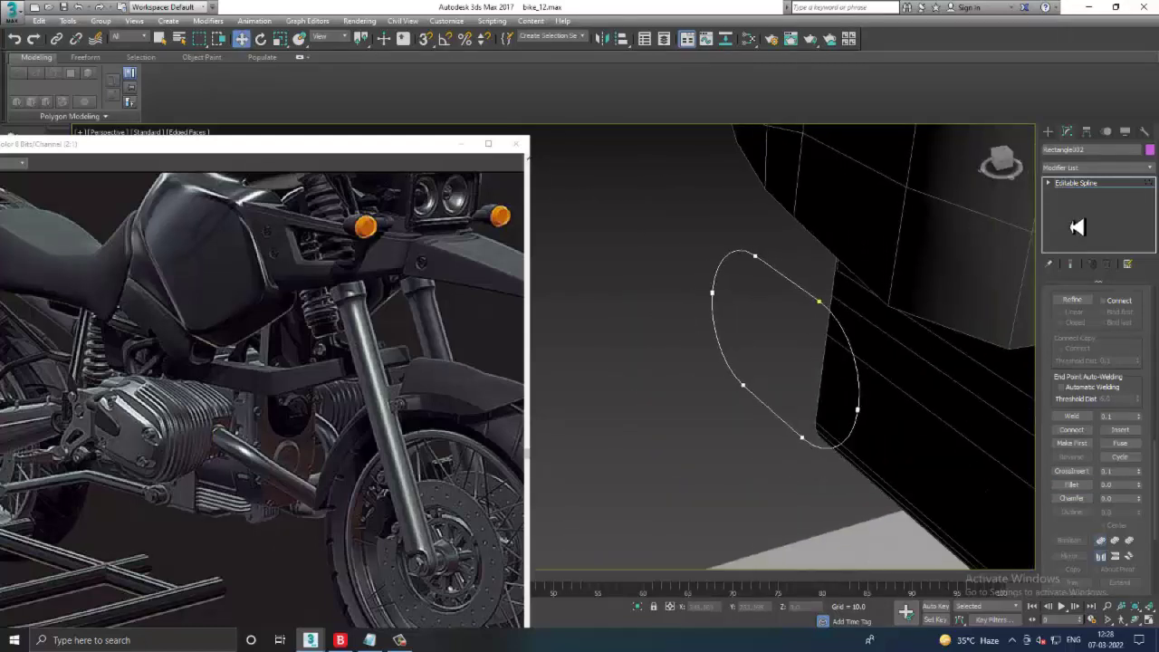
- Extrude the oval outline 22.5 units and convert it to an Editable Poly
click(1078, 182)
click(1097, 167)
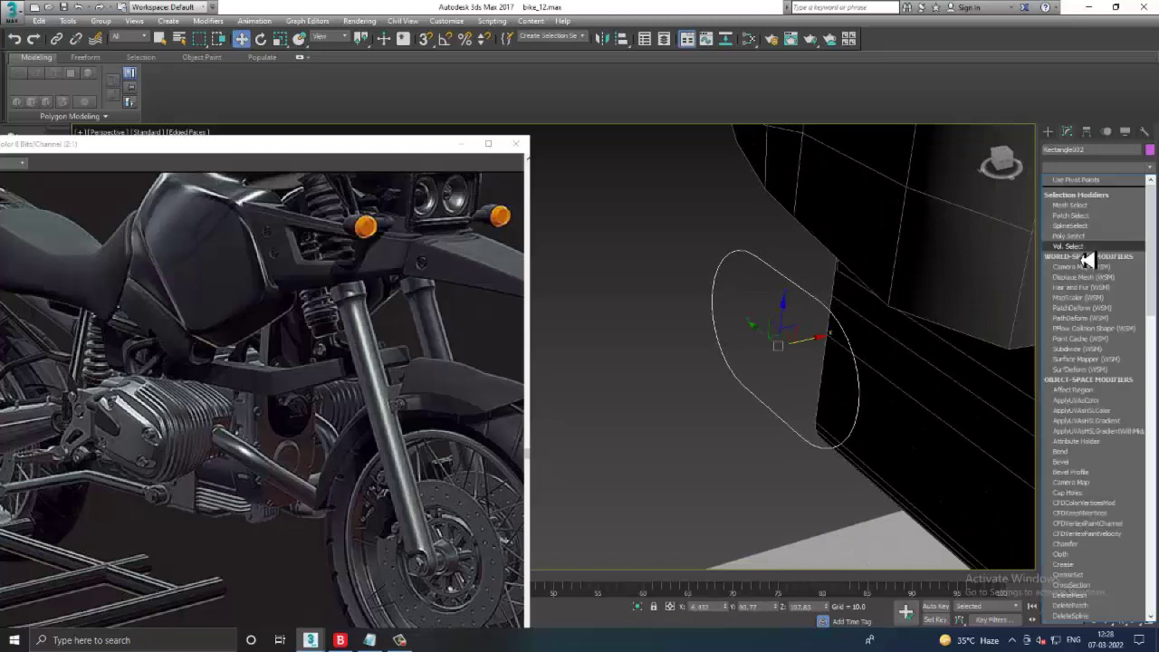
scroll(1096, 317, down, 10)
click(1097, 189)
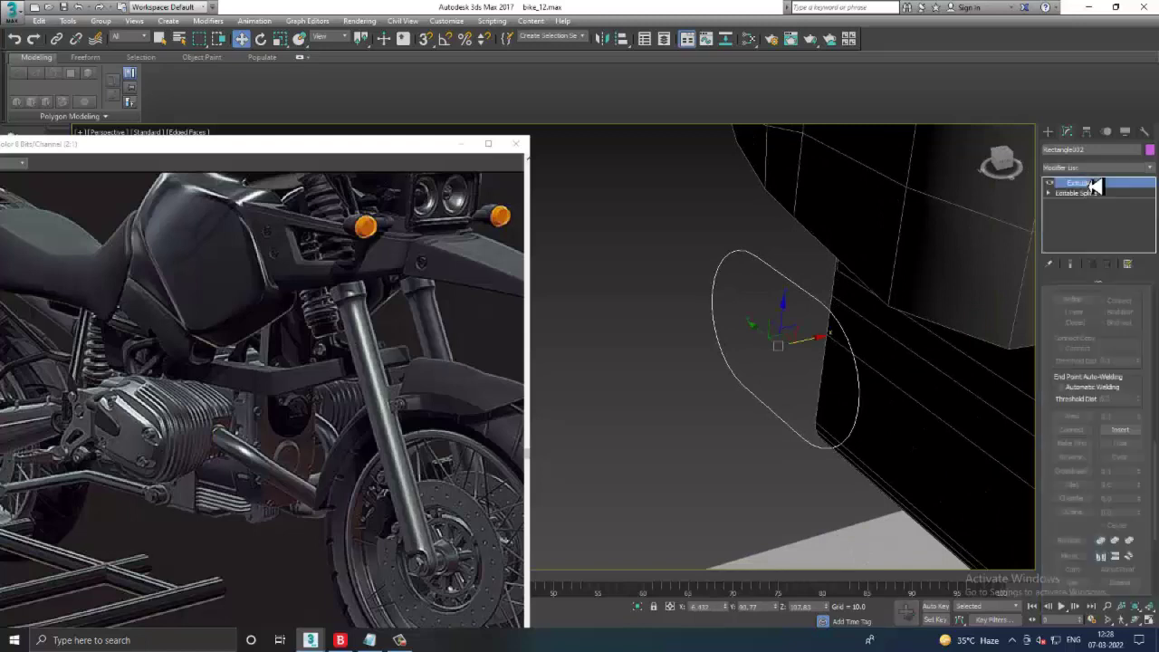
drag(1137, 317, 1139, 288)
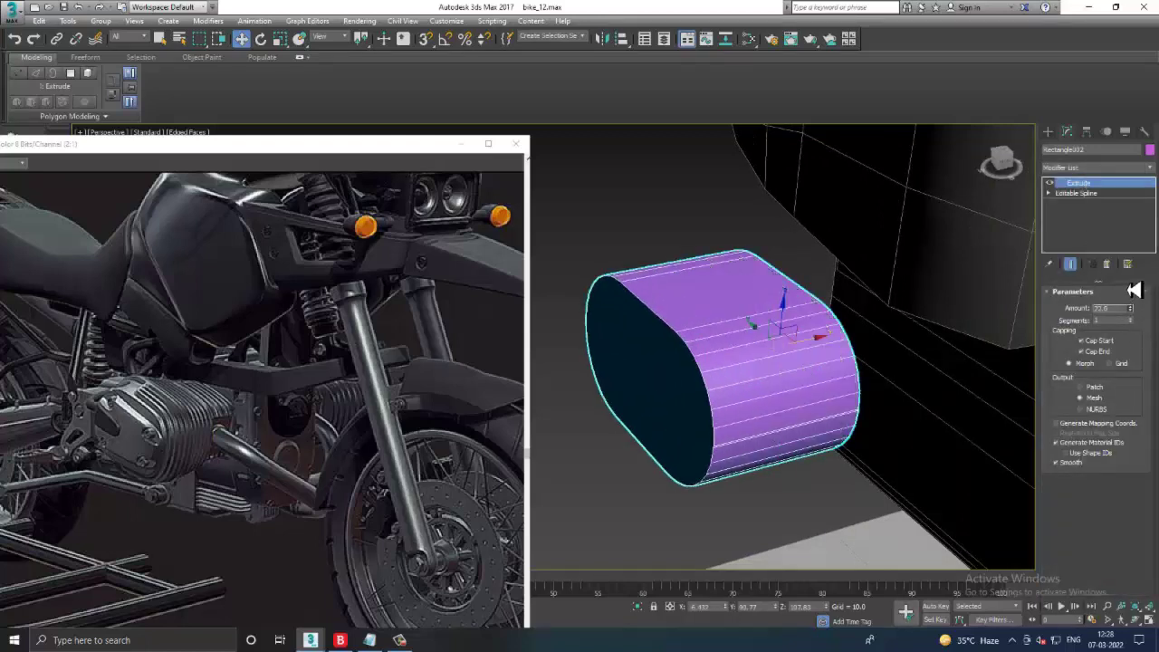
mouse_move(800, 391)
alt+middle_down()
mouse_move(818, 371)
mouse_move(737, 375)
mouse_move(798, 377)
mouse_move(742, 301)
alt+middle_up()
right_click(743, 301)
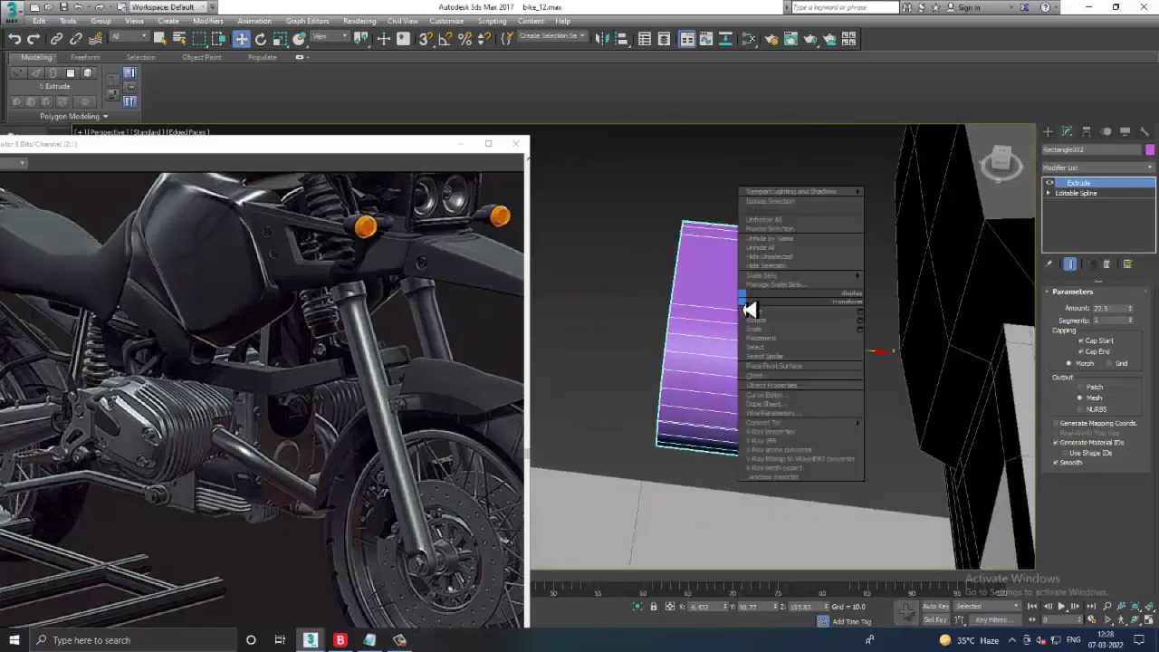
click(925, 435)
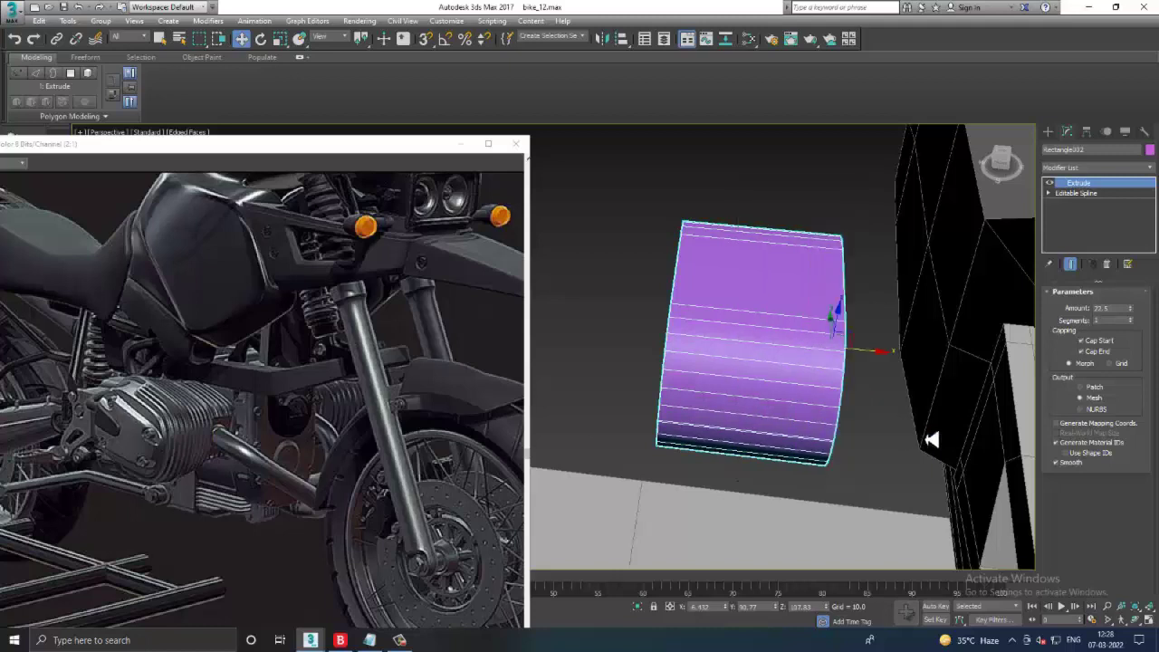
- Select all vertices and scale the oval solid down
key(1)
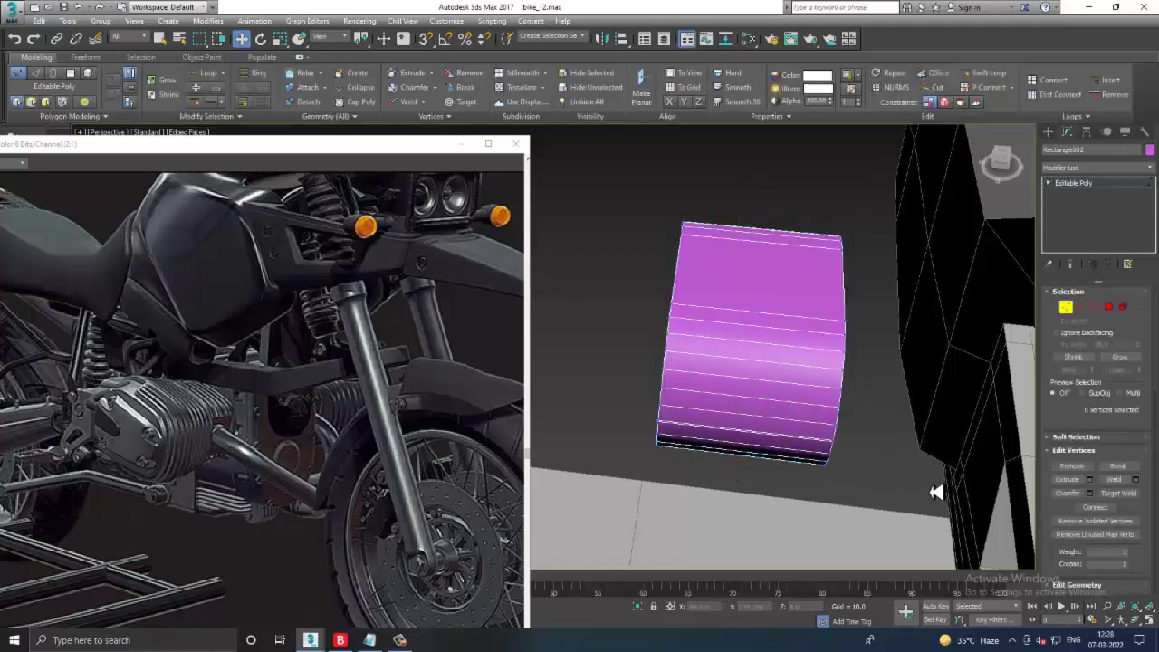
key(ctrl+a)
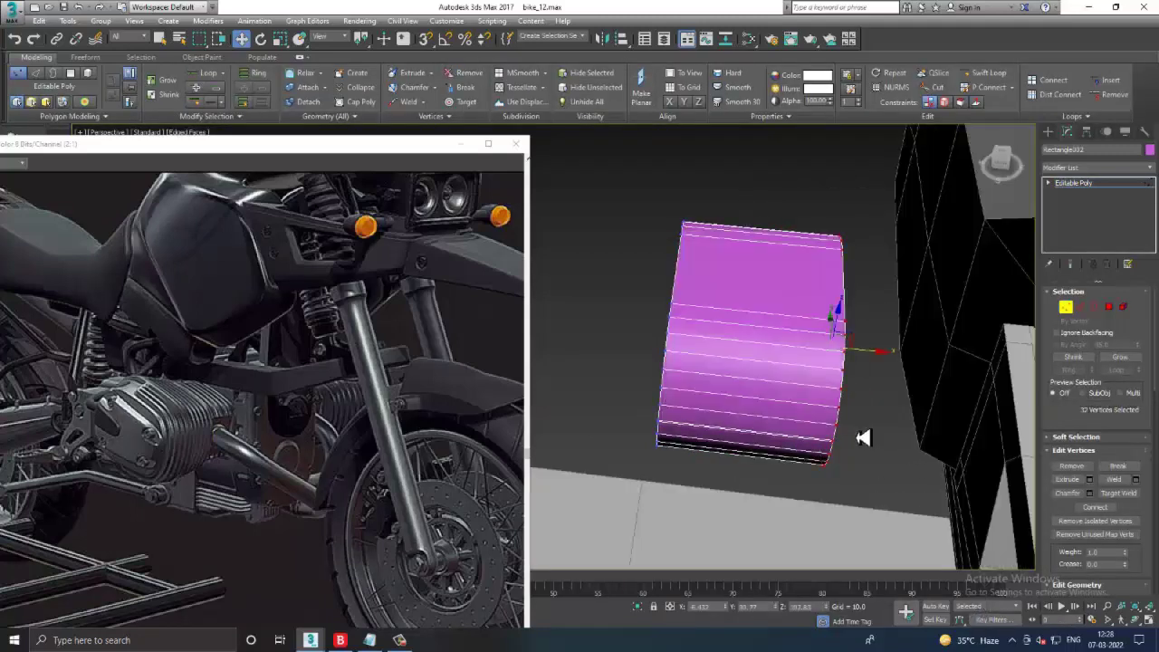
key(r)
drag(846, 350, 846, 357)
key(w)
- Inset the end-cap polygon, then bevel it 16.0 with -1.0 outline into a stepped section
mouse_move(942, 386)
alt+middle_down()
mouse_move(865, 414)
mouse_move(855, 391)
mouse_move(843, 401)
mouse_move(853, 405)
mouse_move(903, 344)
alt+middle_up()
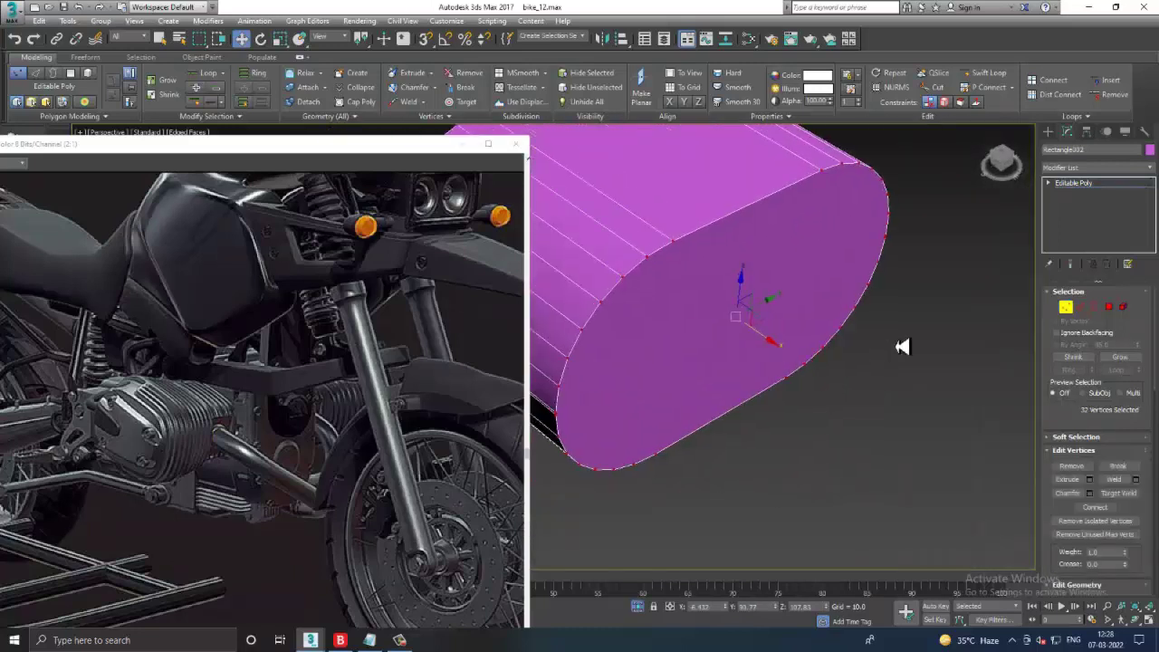
click(1112, 308)
click(797, 336)
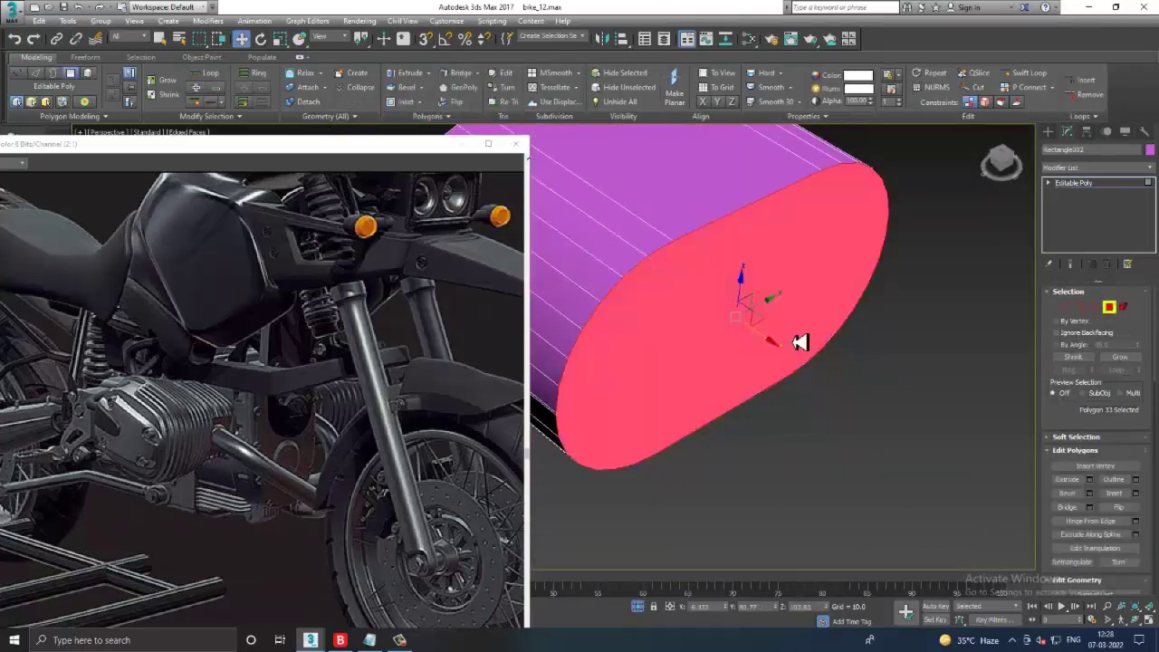
click(1092, 495)
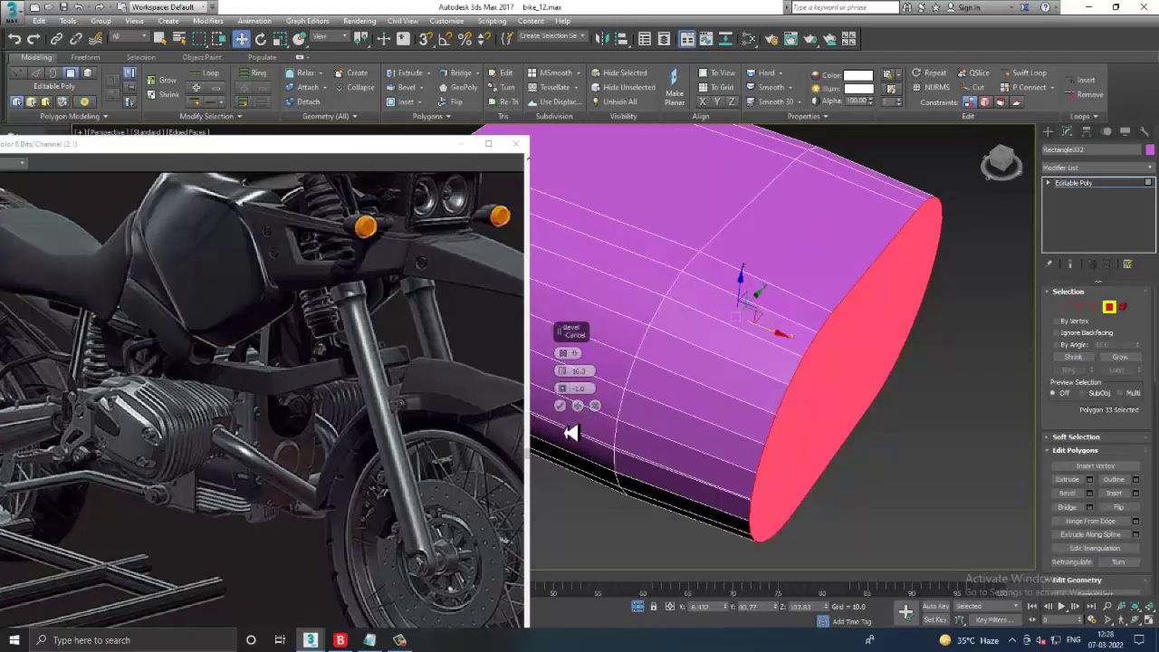
click(596, 406)
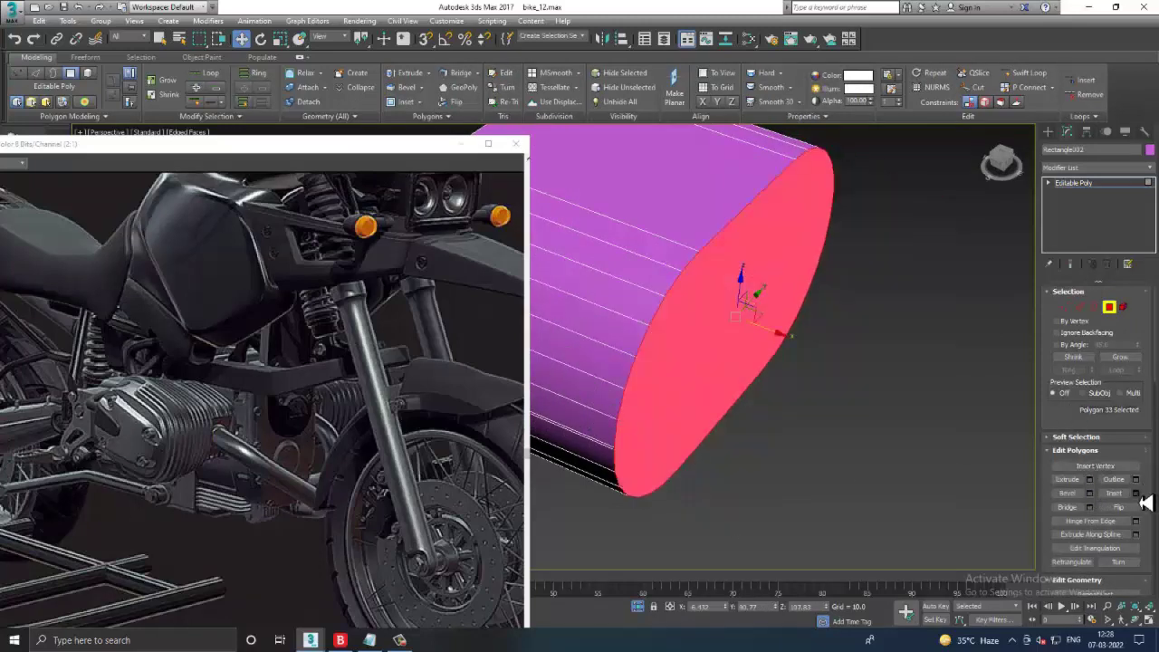
click(1136, 493)
click(564, 372)
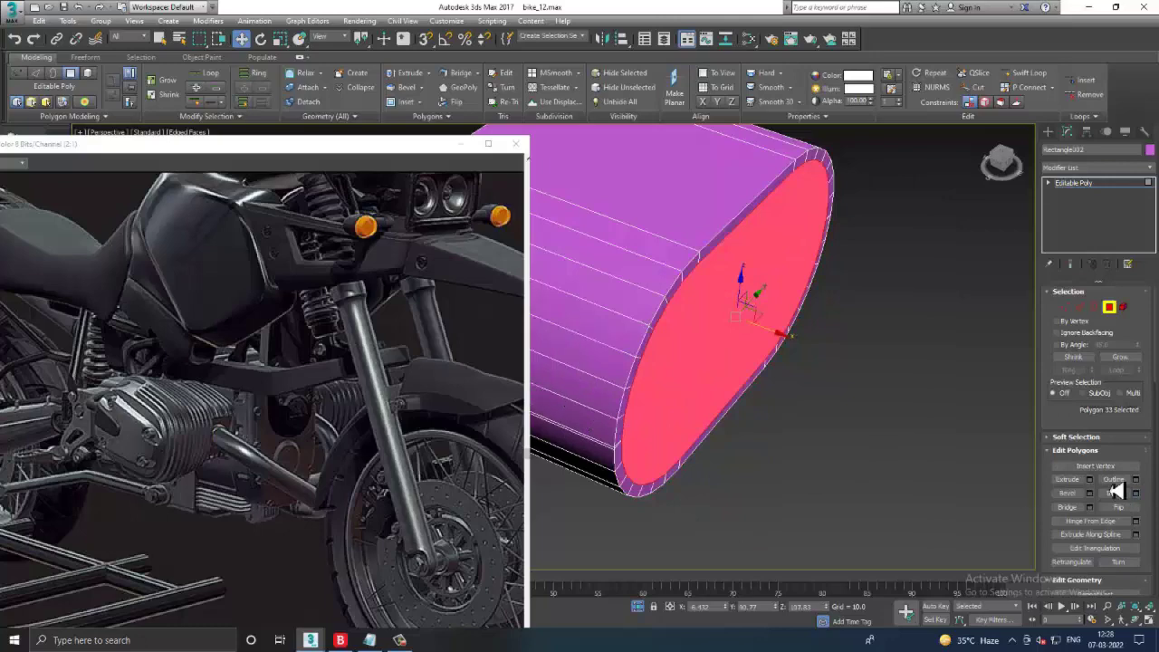
click(1091, 493)
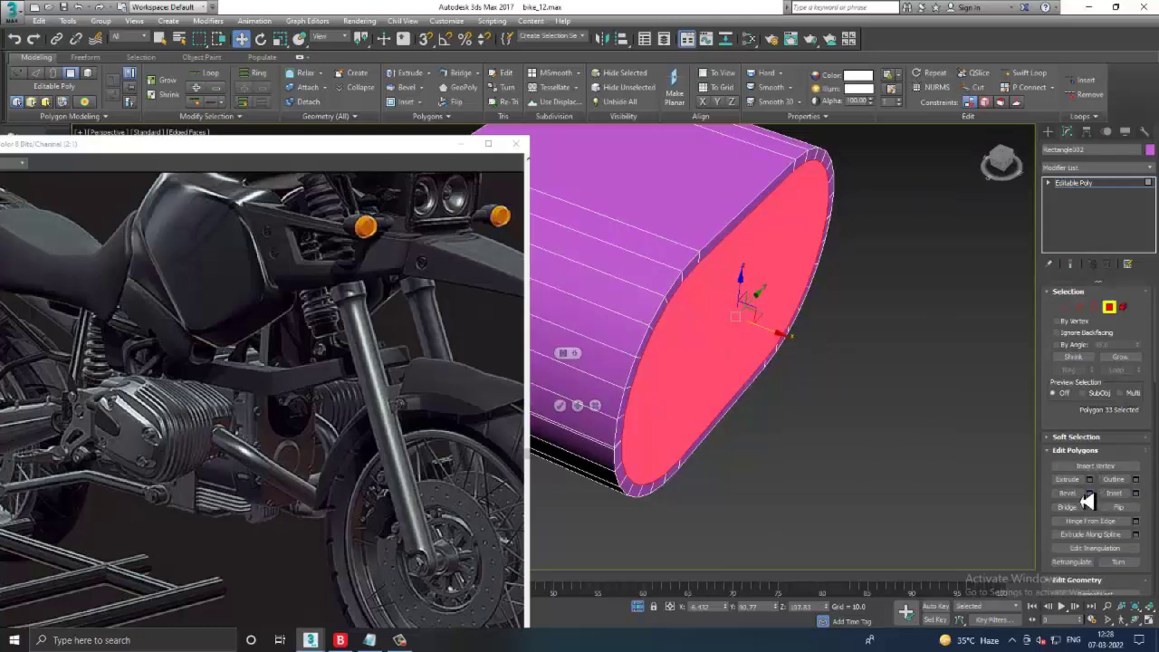
click(560, 406)
mouse_move(557, 414)
alt+middle_down()
mouse_move(844, 404)
mouse_move(921, 414)
mouse_move(929, 317)
mouse_move(942, 339)
mouse_move(919, 329)
mouse_move(936, 339)
mouse_move(801, 363)
alt+middle_up()
right_click(821, 283)
- Switch to Edge mode and select an edge loop on the solid
click(872, 190)
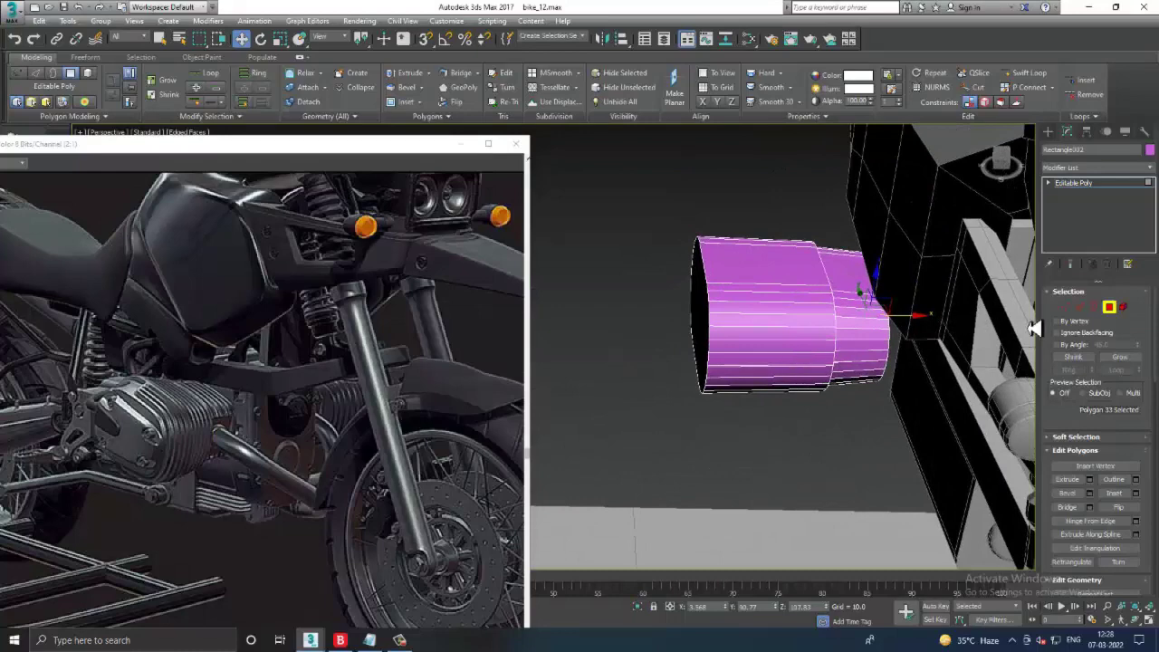
click(1081, 306)
scroll(717, 362, up, 4)
scroll(761, 380, up, 3)
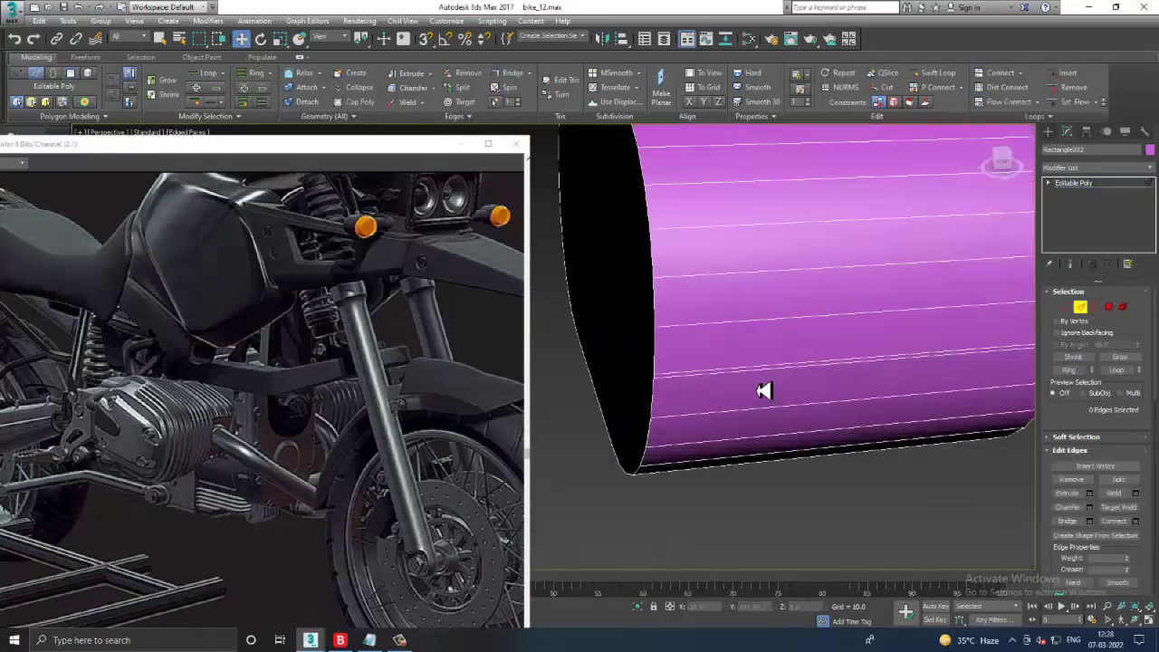
alt+middle_drag(763, 390, 753, 389)
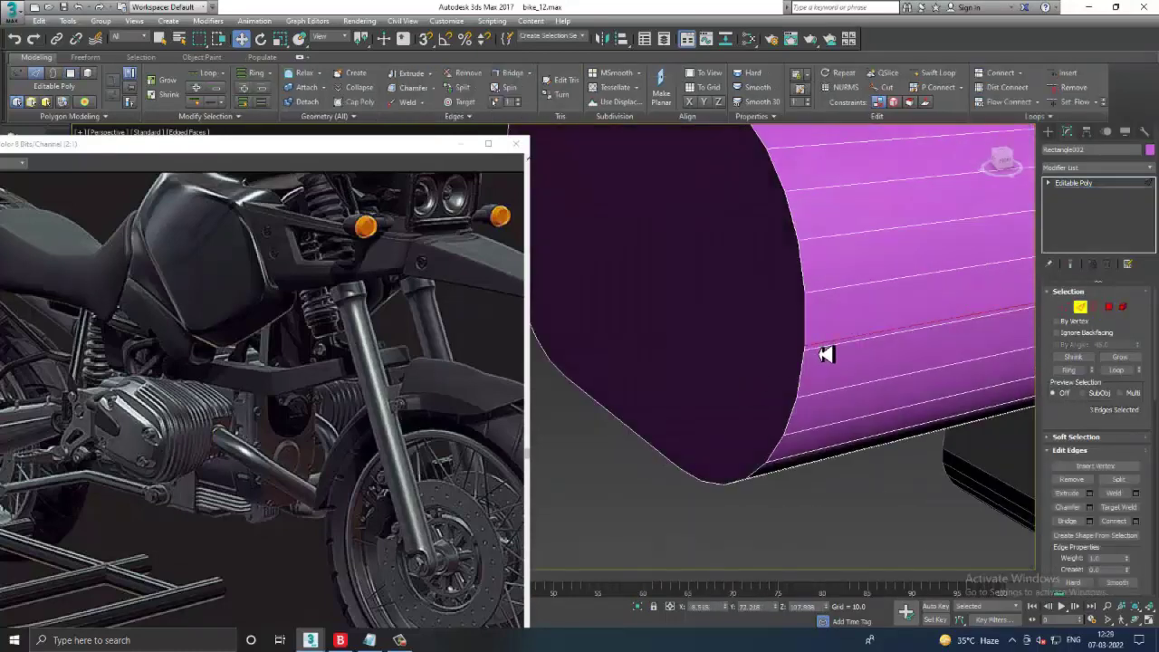
scroll(777, 341, down, 2)
mouse_move(777, 341)
alt+middle_down()
mouse_move(921, 371)
mouse_move(867, 326)
alt+middle_up()
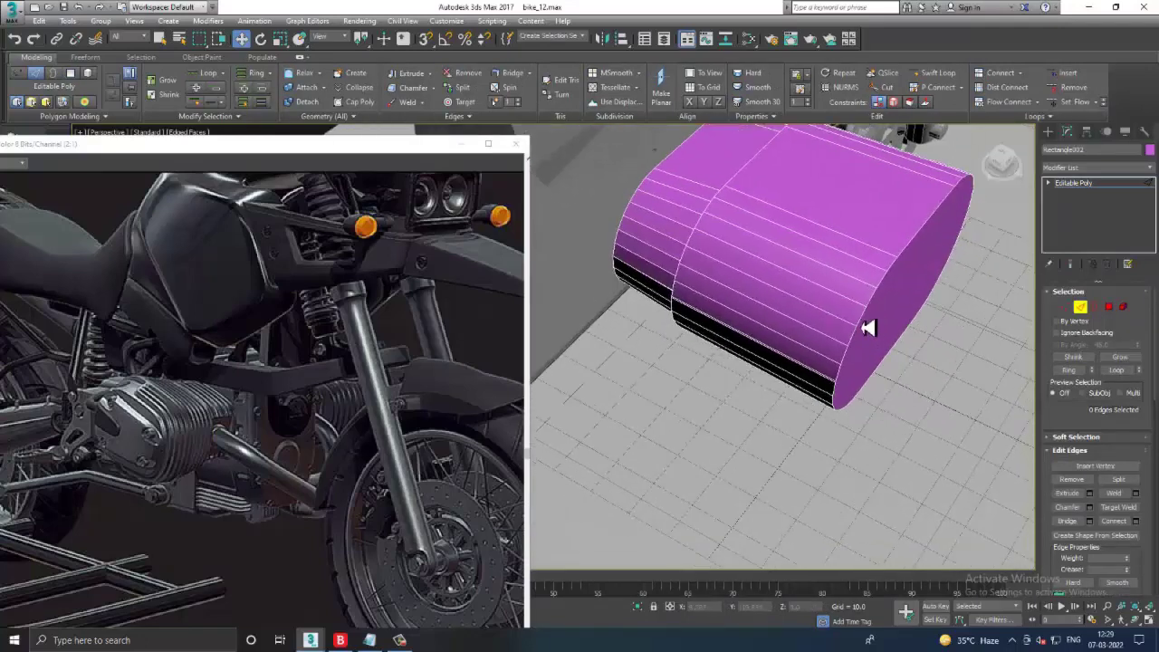
scroll(829, 318, up, 2)
double_click(771, 286)
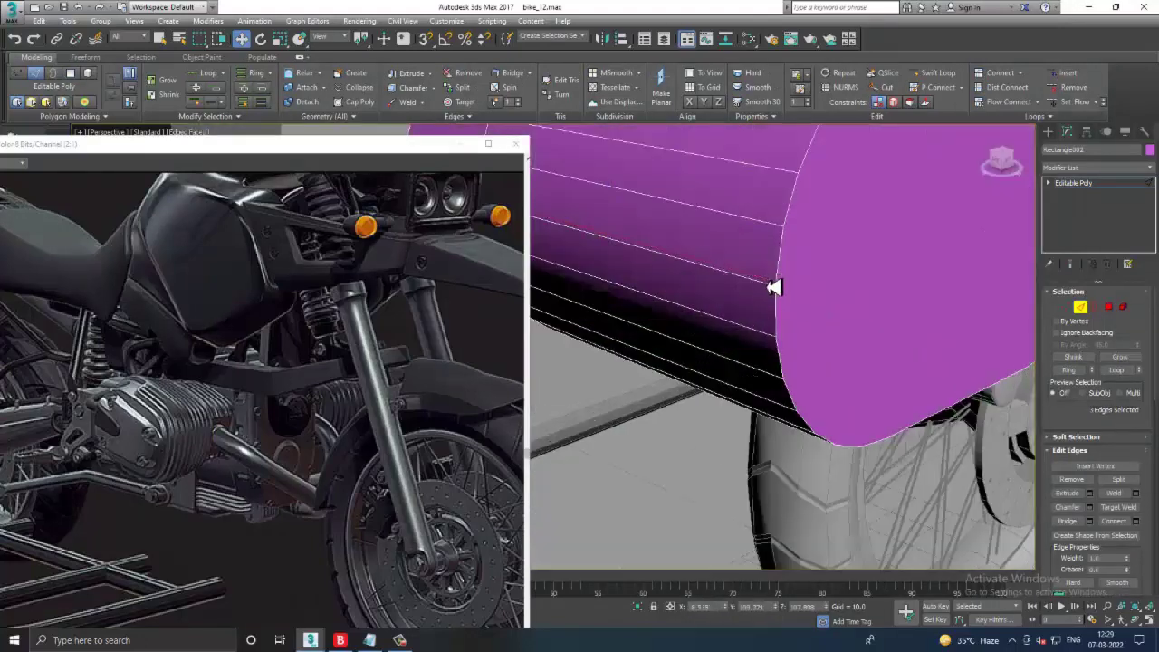
- Select the lengthwise edge rings of both sections and preview a 15-segment Connect
scroll(776, 287, down, 2)
mouse_move(973, 323)
alt+middle_down()
mouse_move(862, 313)
mouse_move(968, 341)
alt+middle_up()
mouse_move(906, 316)
alt+middle_down()
mouse_move(766, 401)
mouse_move(735, 228)
alt+middle_up()
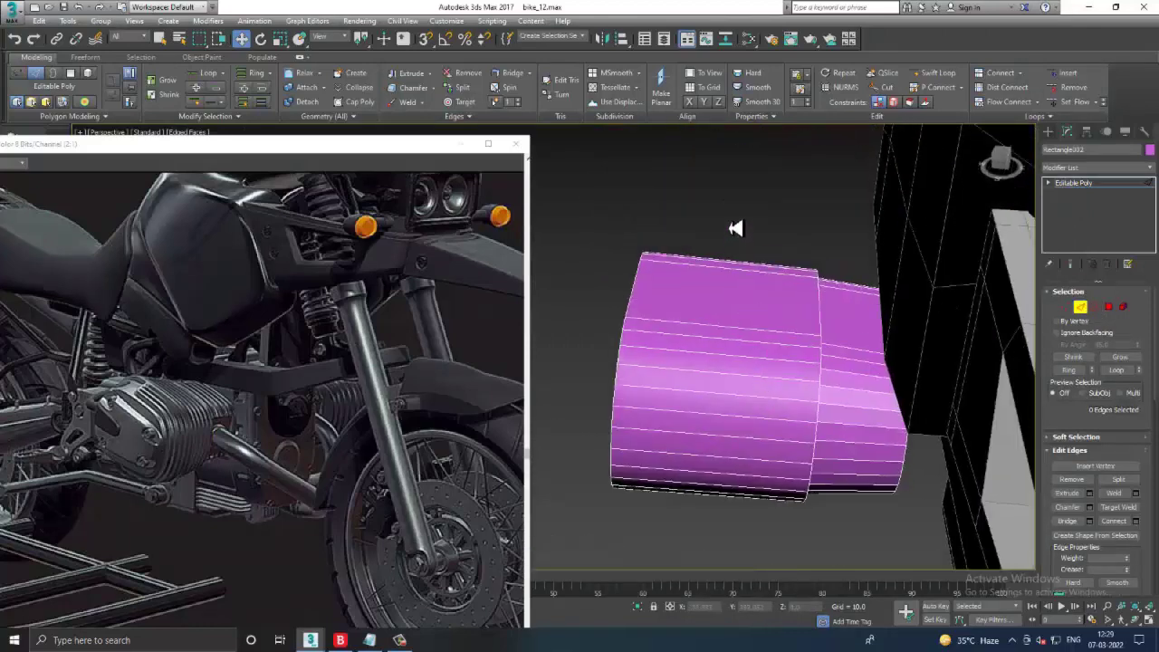
double_click(776, 268)
alt+middle_drag(789, 526, 779, 487)
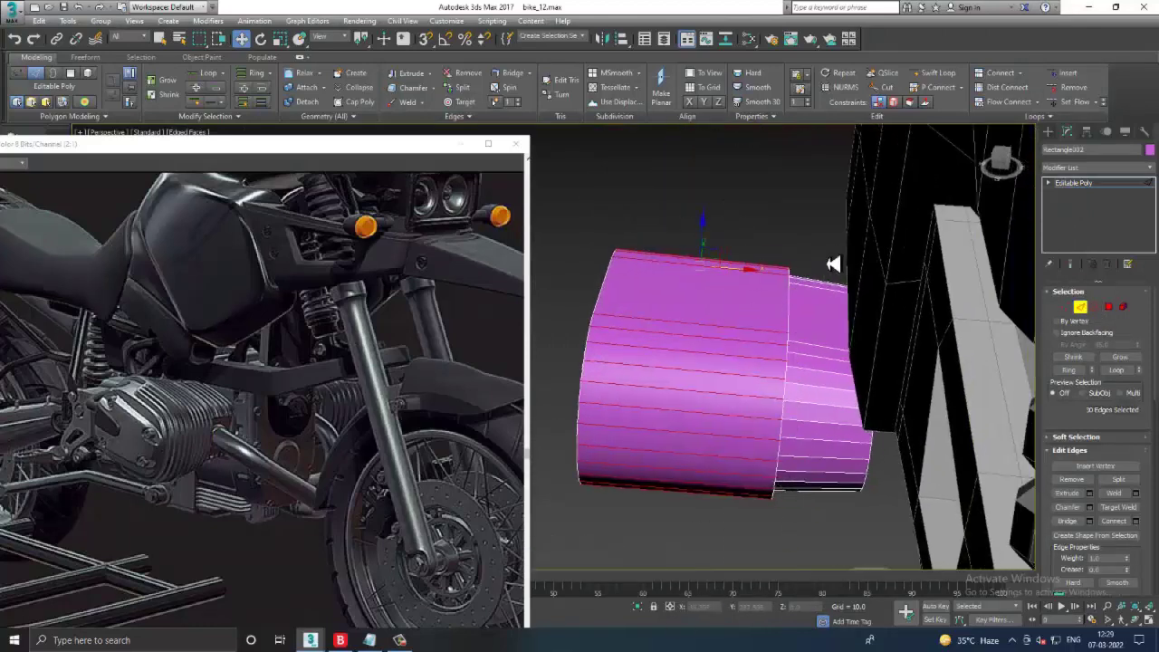
ctrl+drag(824, 565, 826, 567)
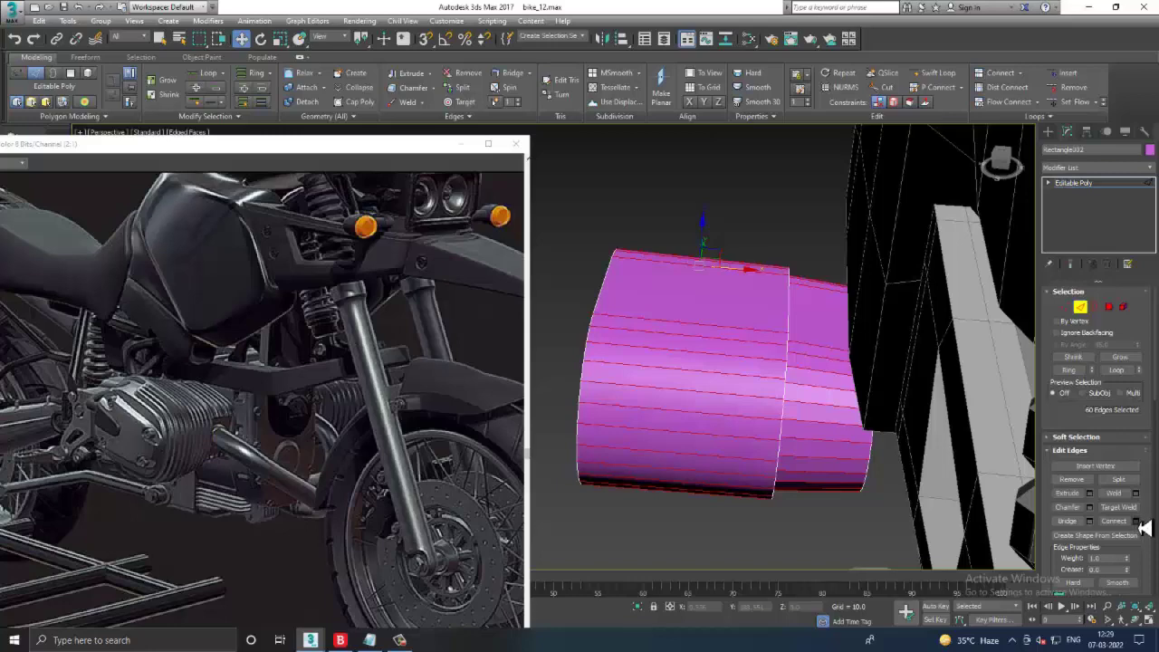
click(1138, 523)
drag(573, 355, 559, 331)
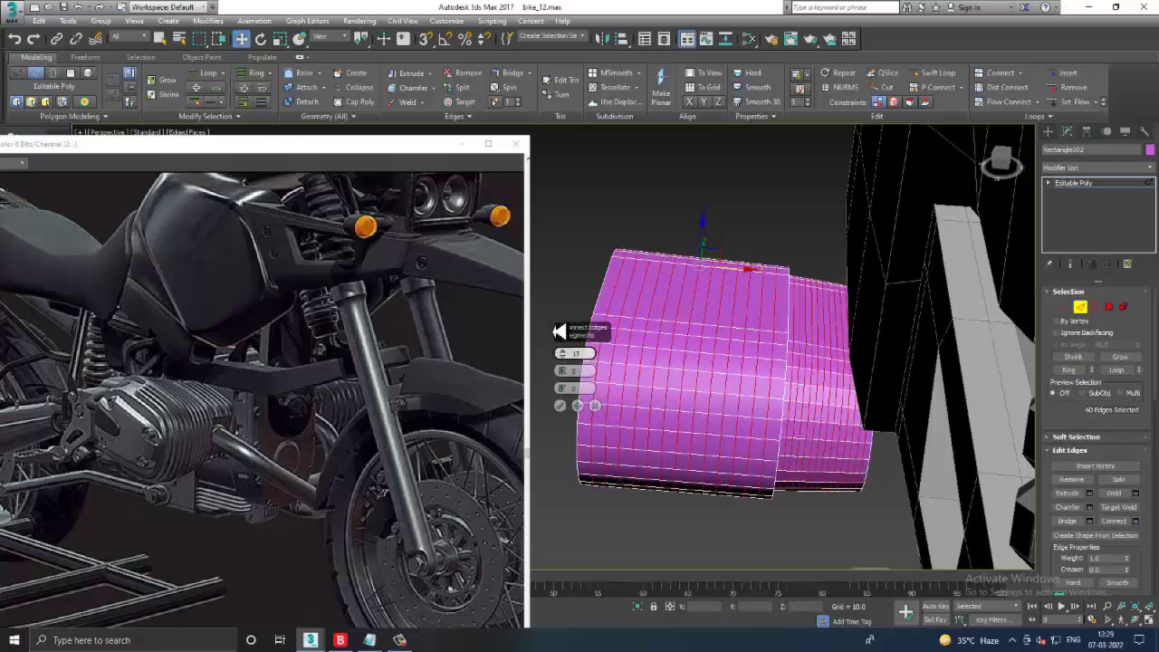
- Undo the connect and reapply Connect to the larger section's edge ring only
click(559, 405)
mouse_move(670, 353)
alt+middle_down()
mouse_move(741, 313)
mouse_move(776, 259)
alt+middle_up()
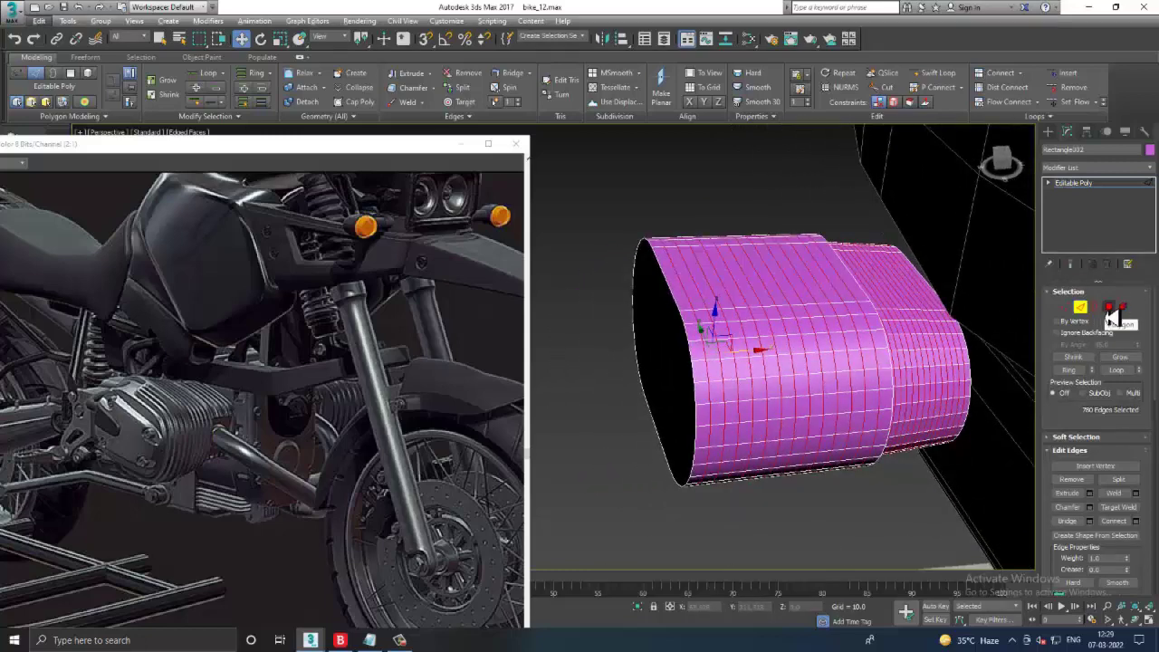
key(shift+z)
key(shift+z)
key(shift+z)
key(ctrl+z)
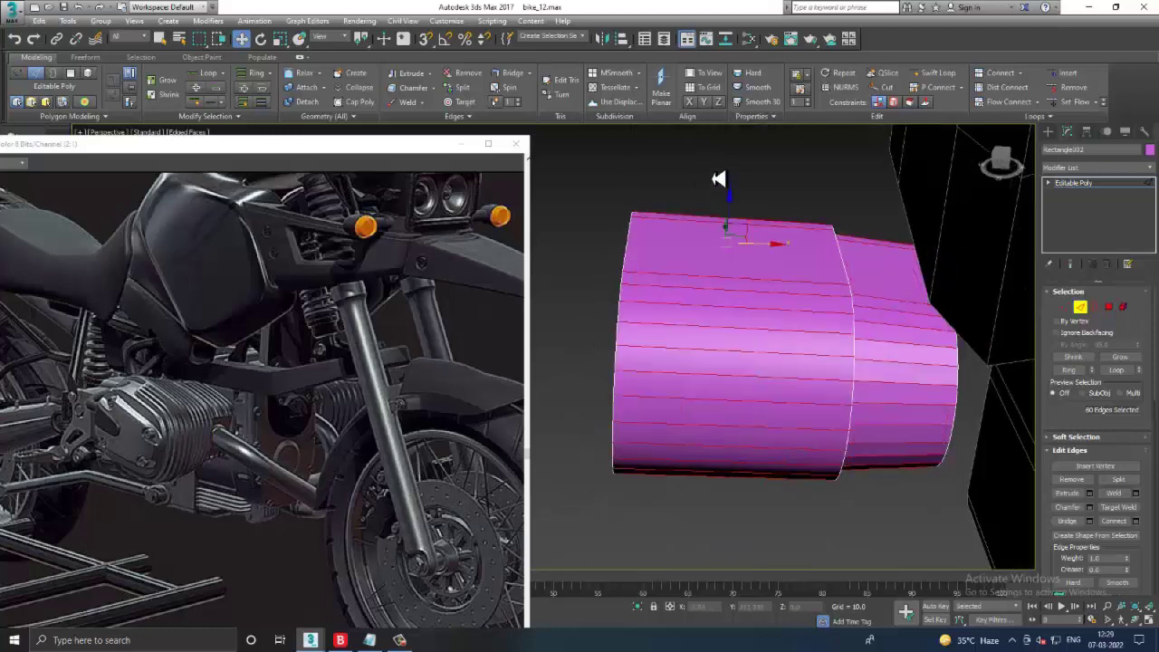
click(1136, 521)
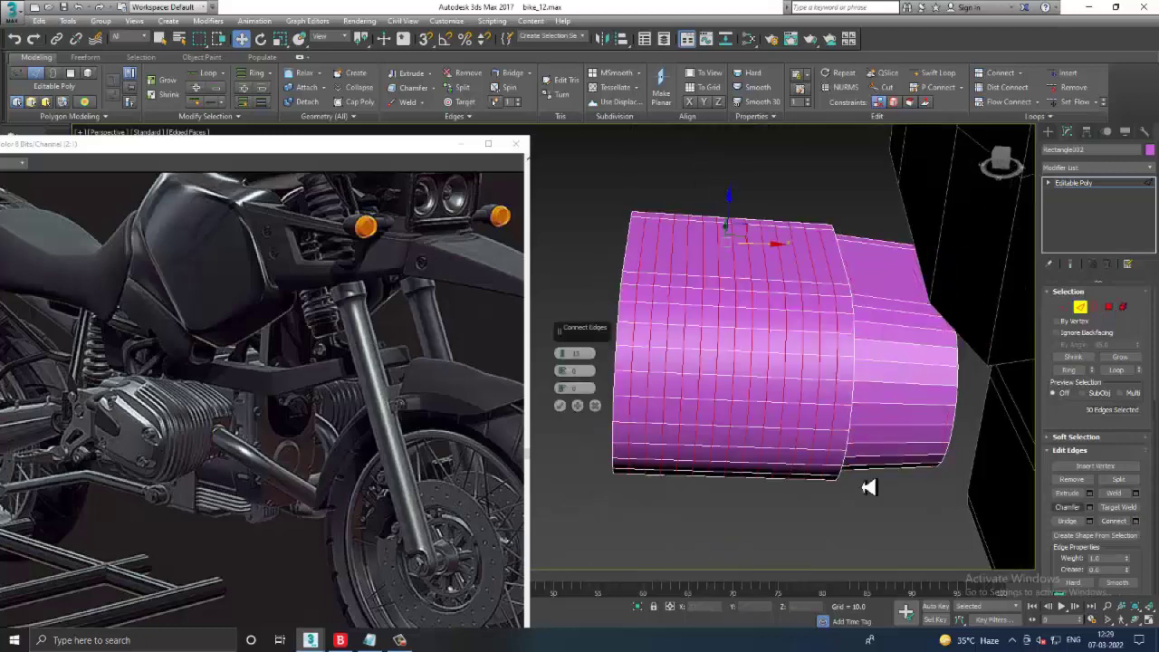
click(561, 406)
- Clear the edge selection and pick a single edge on the larger section
mouse_move(601, 409)
alt+middle_down()
mouse_move(580, 393)
mouse_move(591, 373)
mouse_move(742, 360)
mouse_move(784, 260)
alt+middle_up()
scroll(652, 363, up, 3)
scroll(650, 359, up, 2)
scroll(771, 339, down, 3)
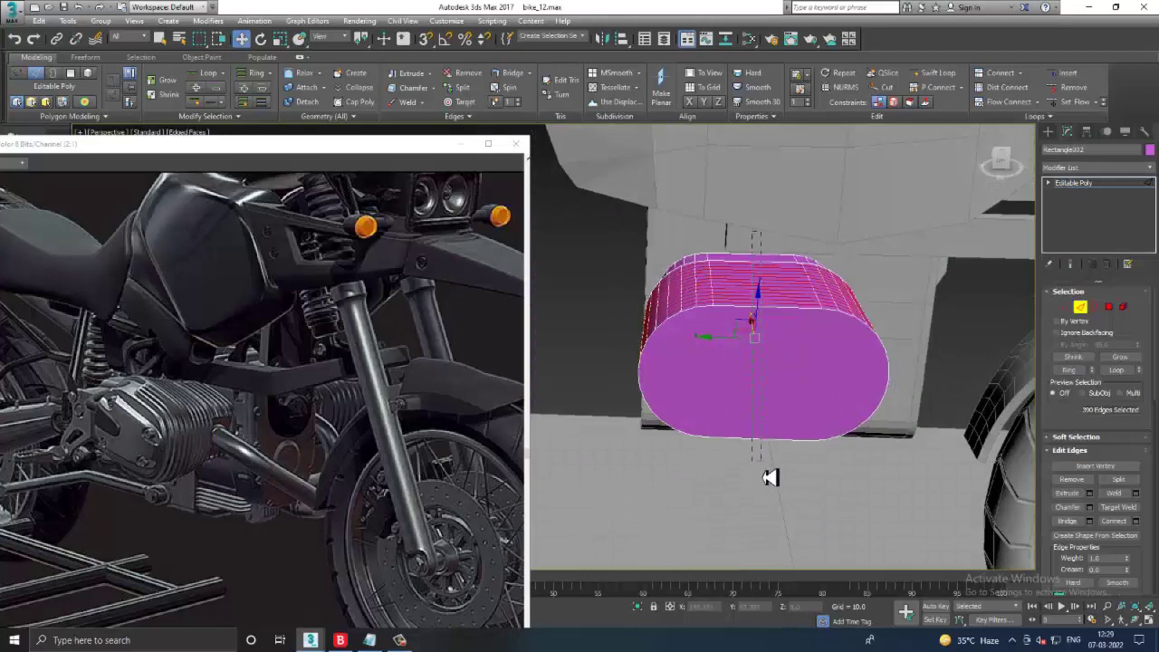
drag(678, 120, 679, 127)
mouse_move(688, 181)
alt+middle_down()
mouse_move(766, 295)
mouse_move(798, 299)
alt+middle_up()
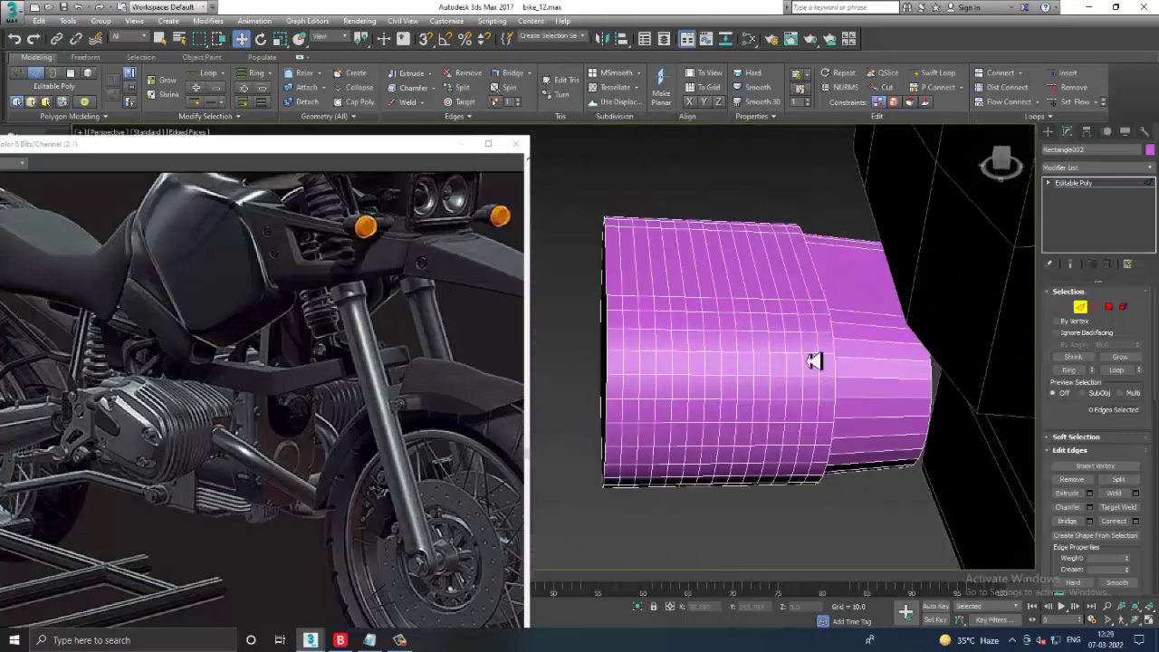
mouse_move(815, 361)
alt+middle_down()
mouse_move(743, 336)
mouse_move(733, 349)
alt+middle_up()
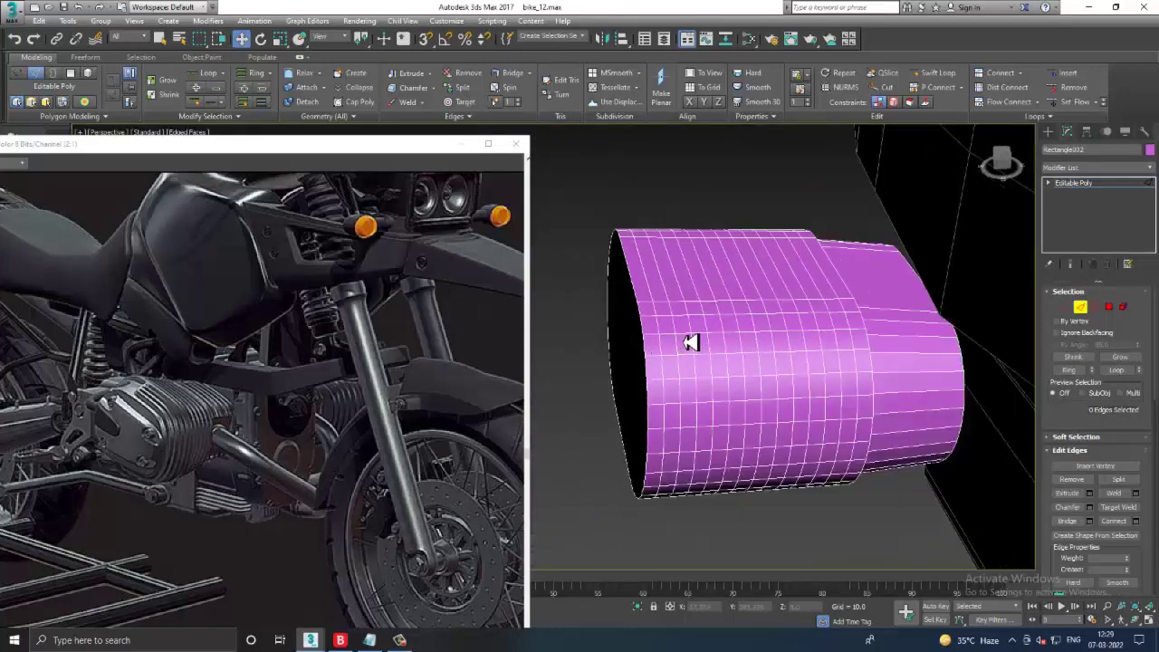
click(691, 343)
scroll(692, 342, up, 5)
ctrl+click(725, 338)
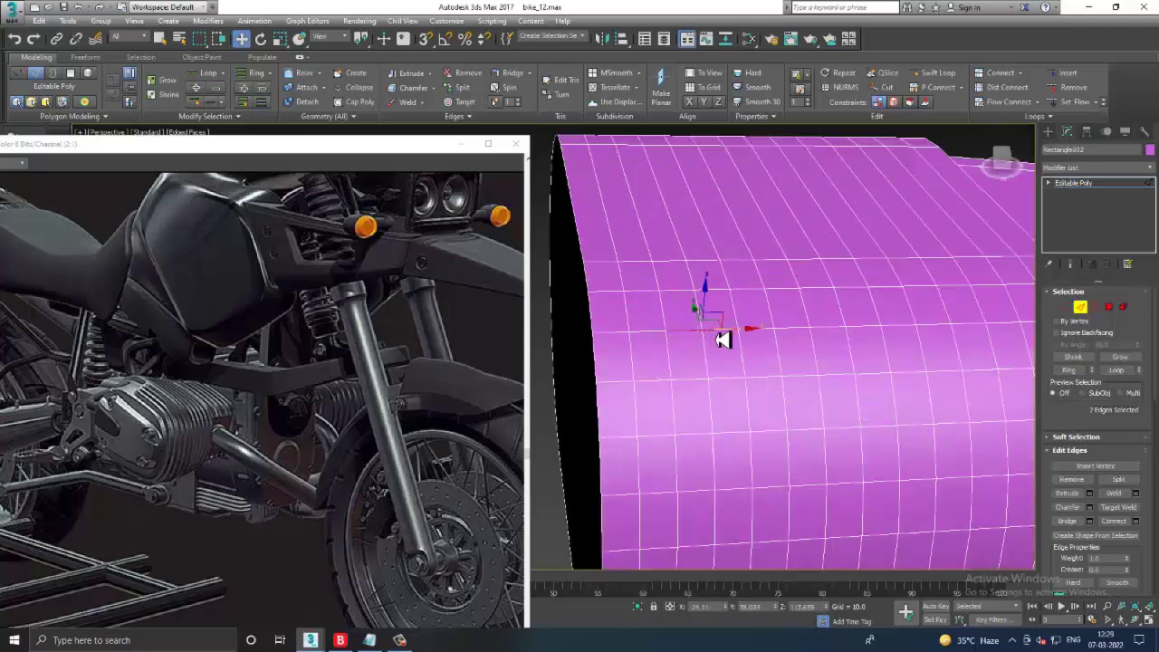
ctrl+click(767, 335)
ctrl+click(836, 332)
ctrl+click(883, 333)
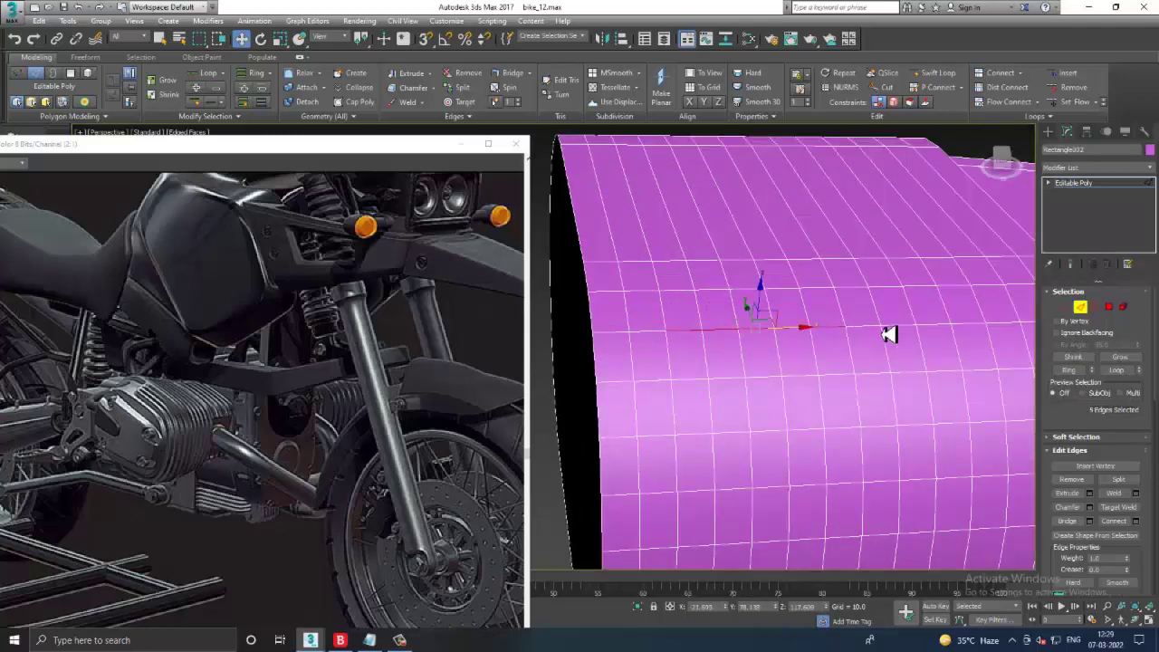
ctrl+click(888, 334)
ctrl+click(920, 335)
middle_drag(920, 335, 881, 344)
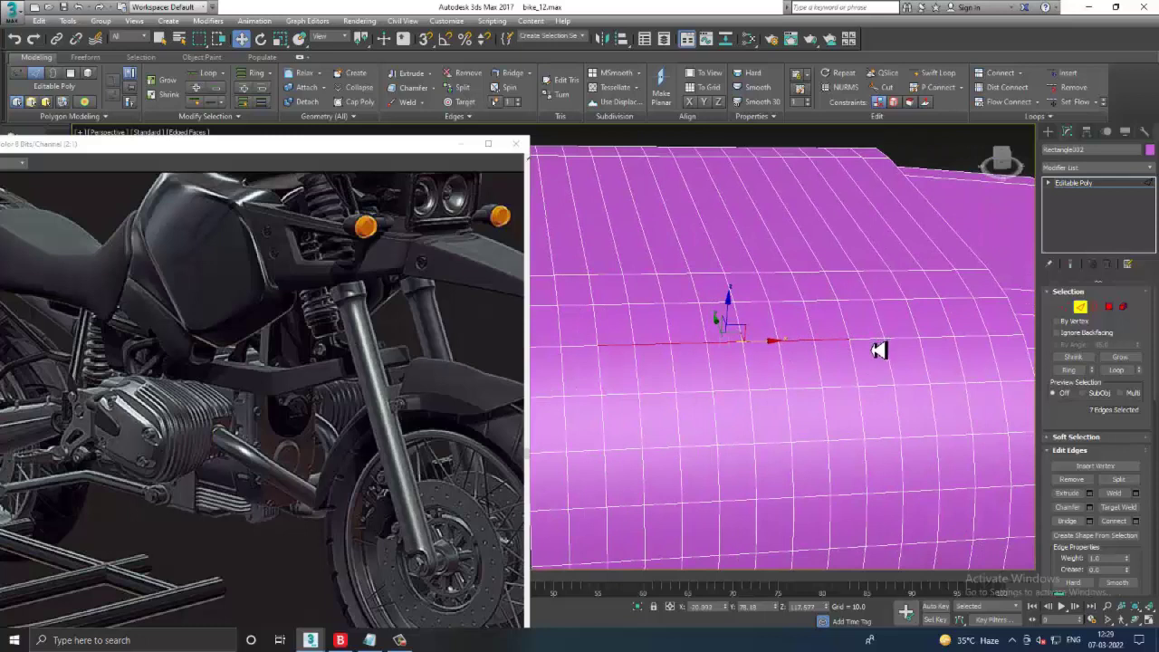
ctrl+click(877, 350)
ctrl+click(916, 346)
ctrl+click(947, 345)
ctrl+click(987, 345)
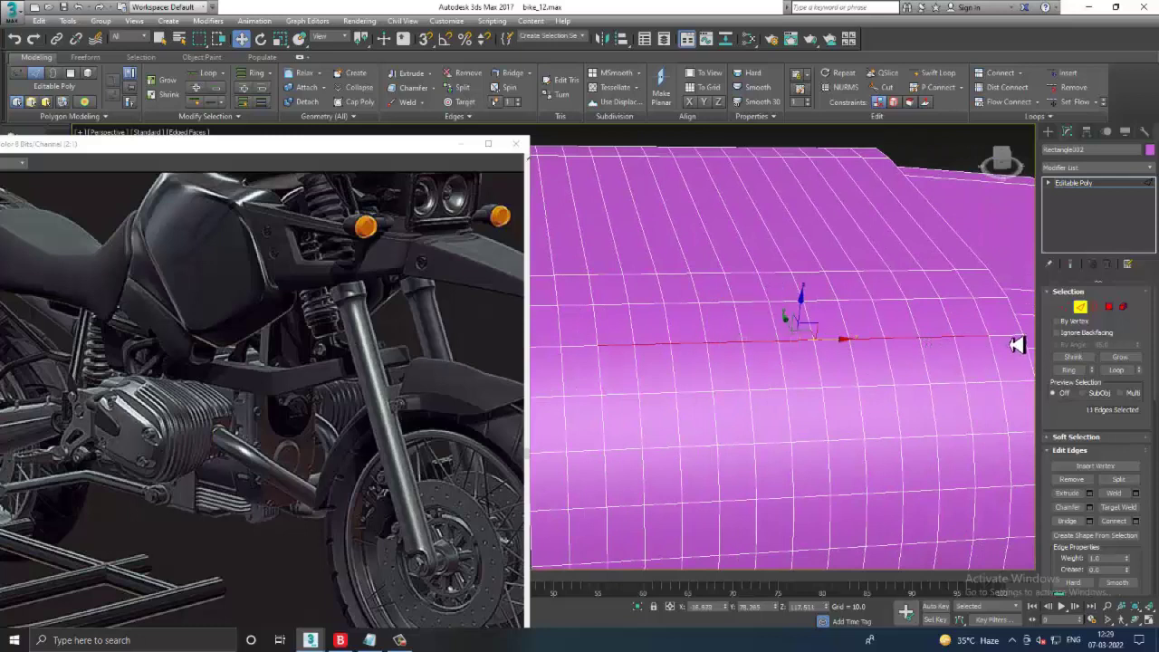
ctrl+click(1017, 344)
key(alt+r)
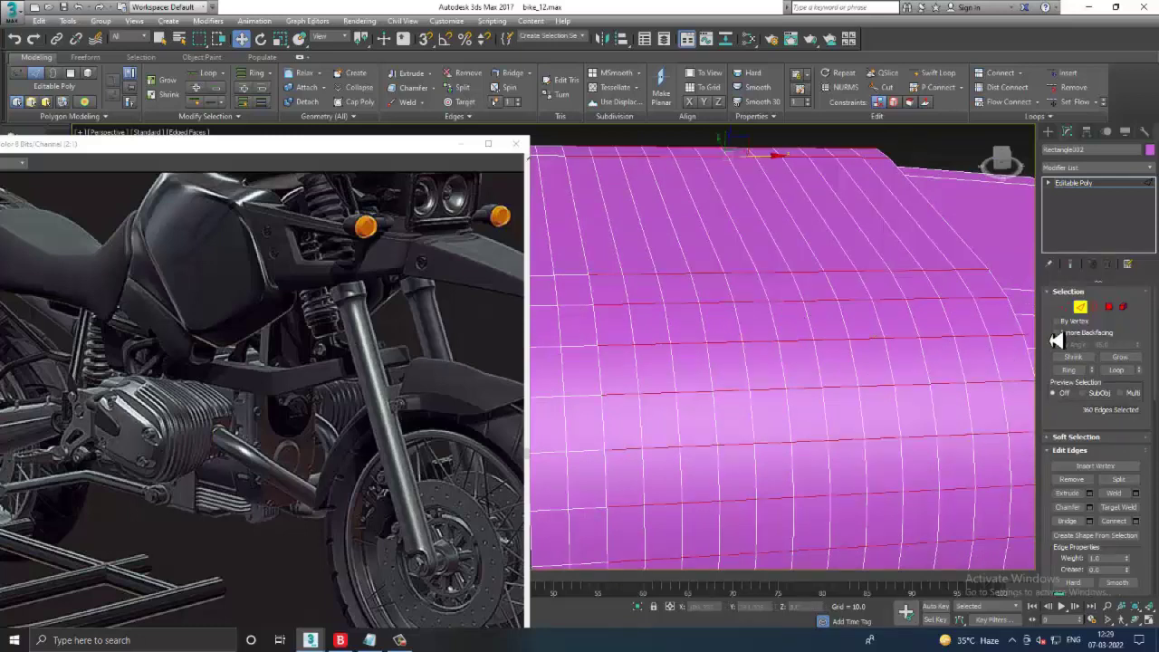
ctrl+click(1110, 306)
mouse_move(888, 344)
alt+middle_down()
mouse_move(743, 345)
mouse_move(777, 319)
alt+middle_up()
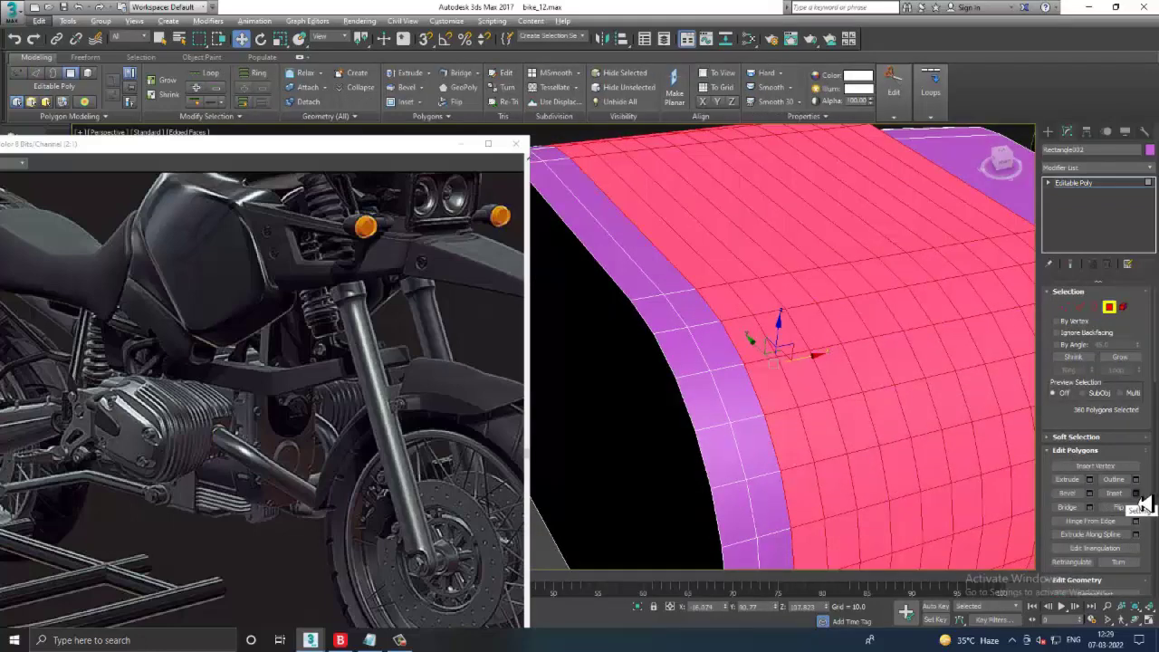
click(1090, 493)
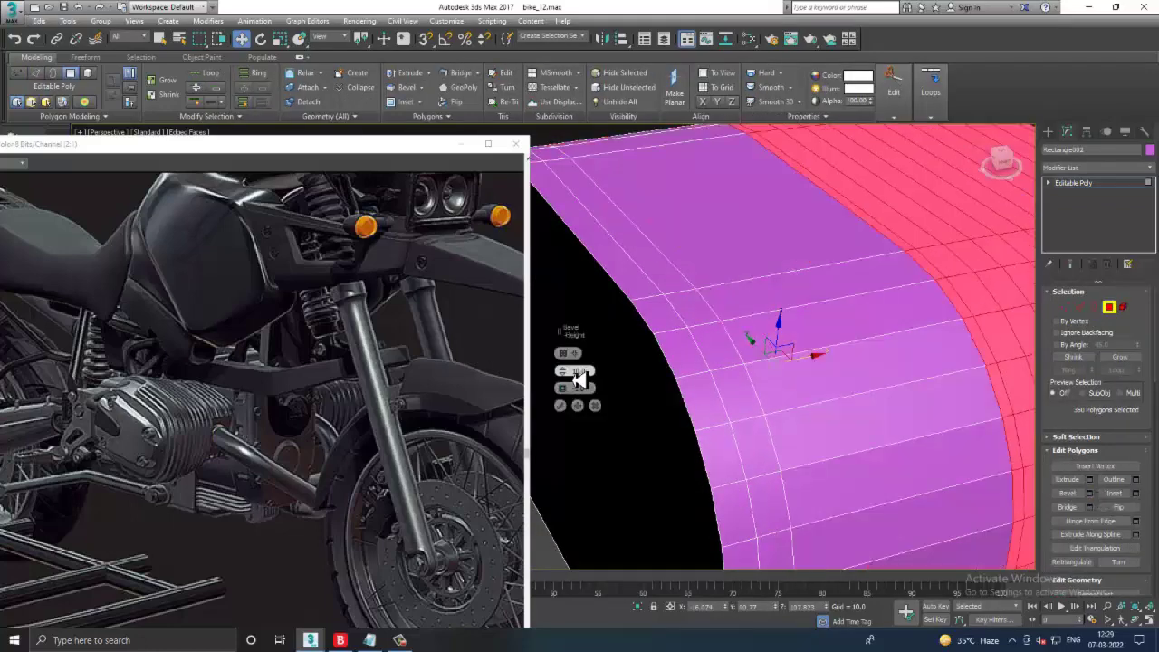
click(569, 353)
click(611, 389)
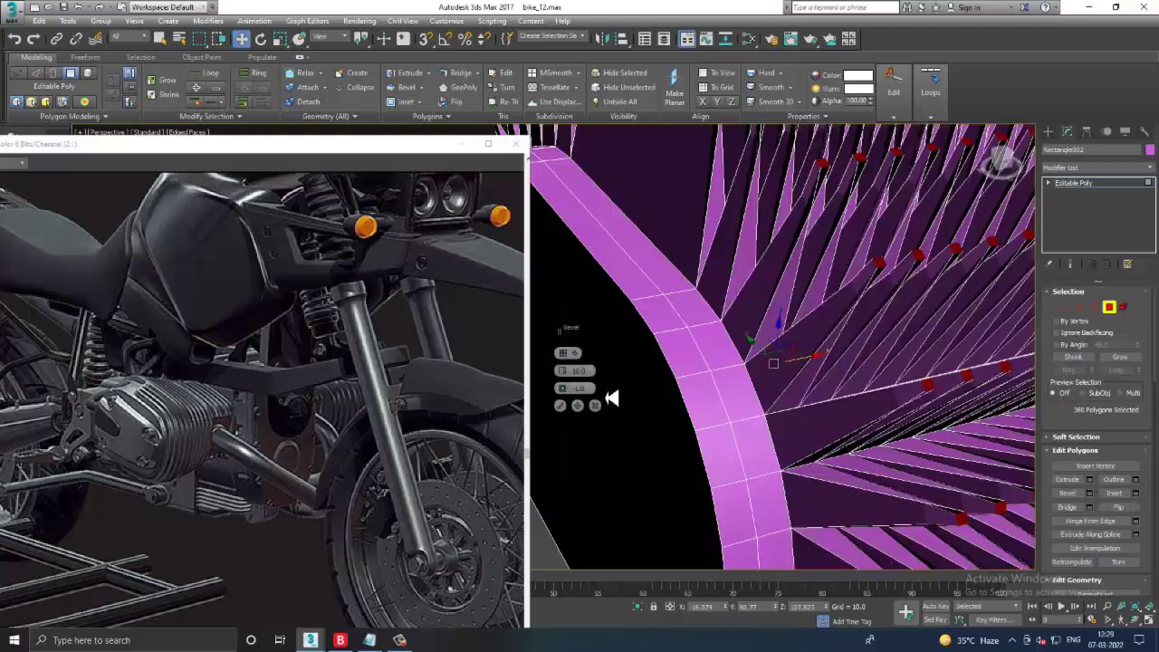
click(569, 353)
click(625, 383)
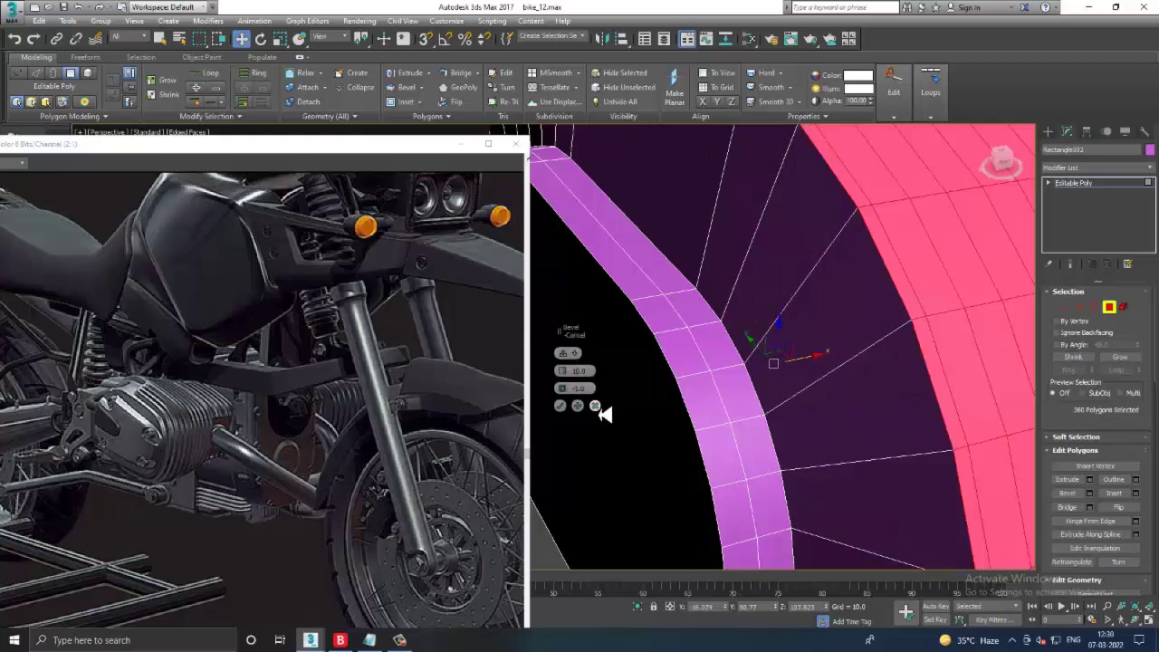
click(596, 407)
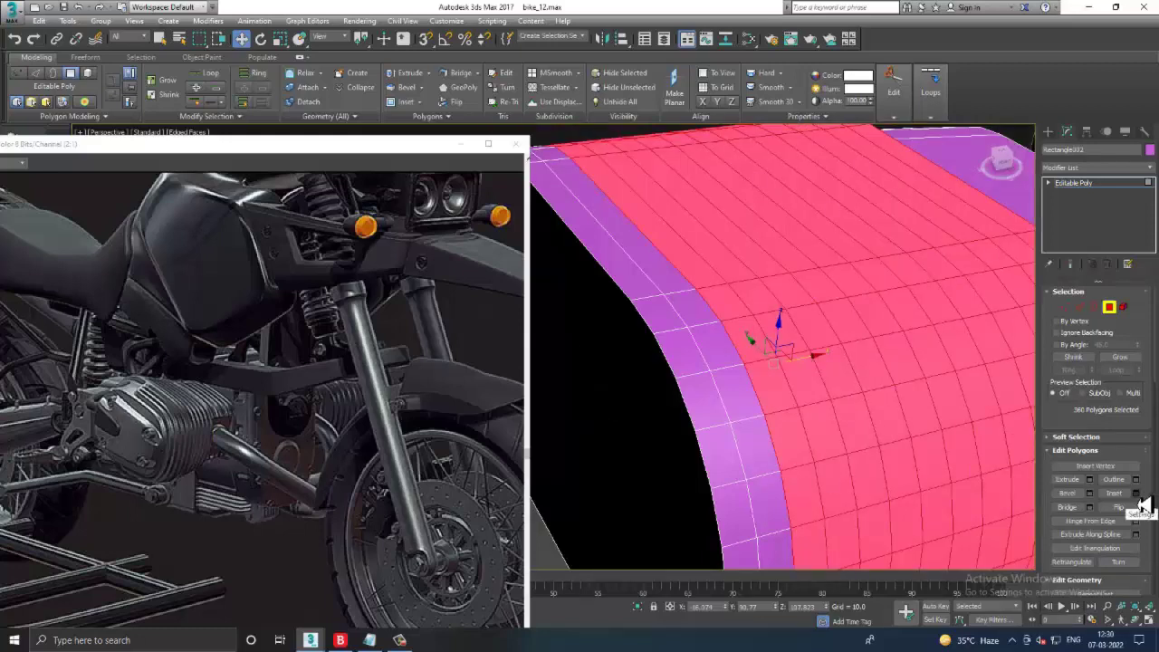
click(1137, 495)
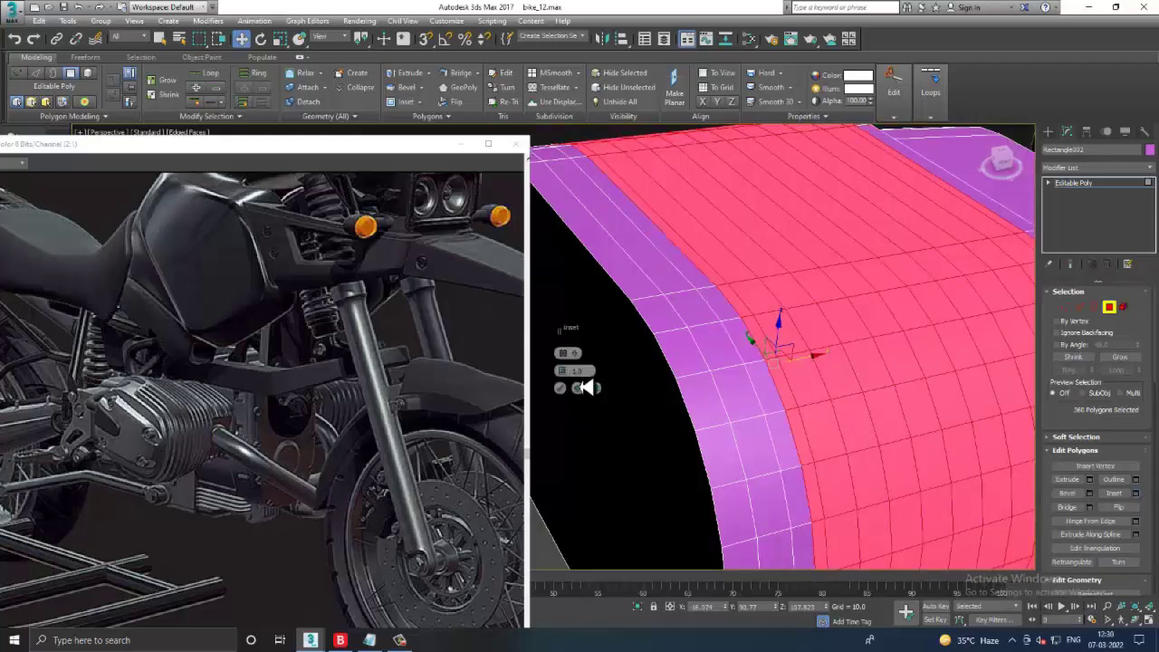
click(565, 353)
click(608, 380)
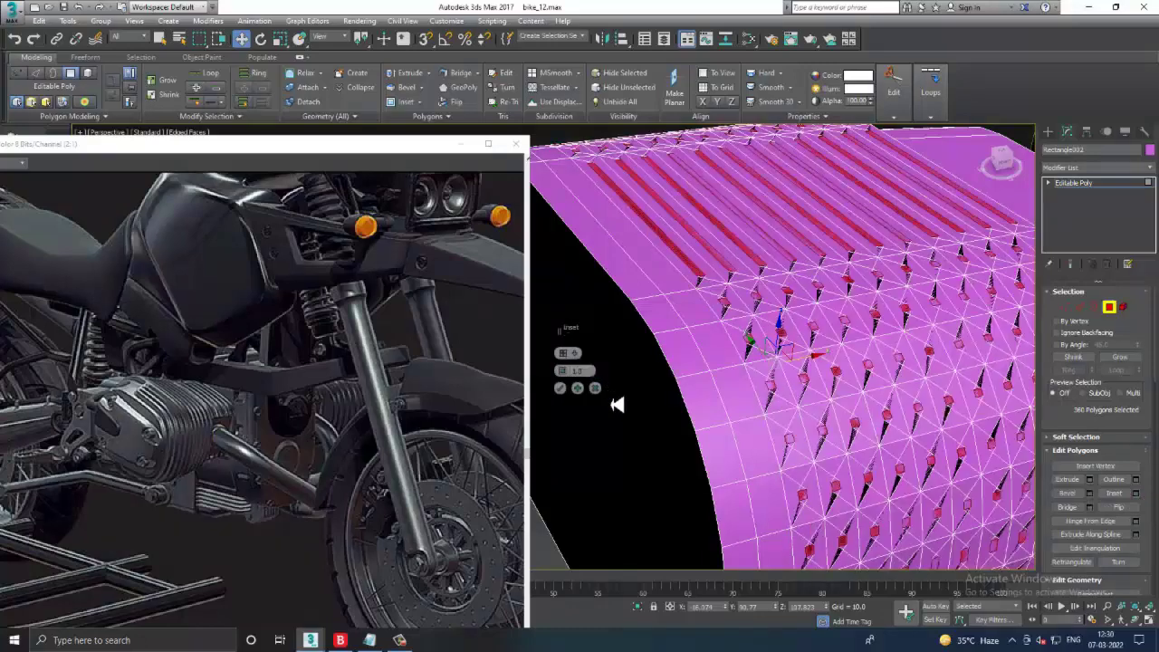
click(595, 387)
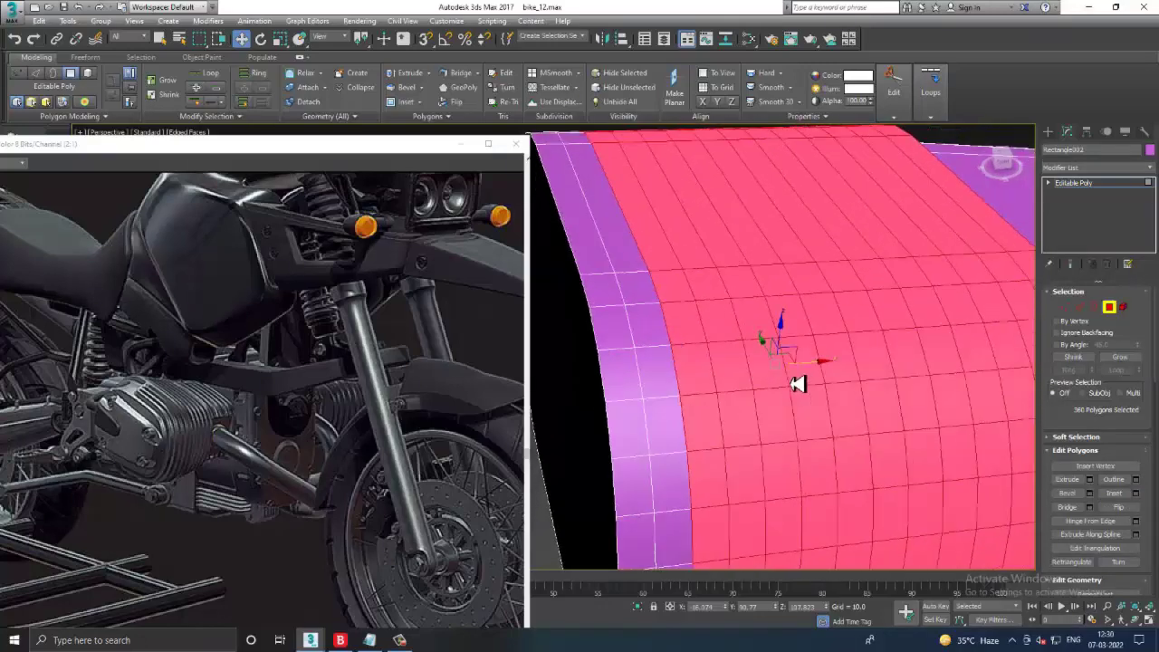
scroll(766, 413, down, 1)
scroll(730, 328, down, 3)
- Ring-select edges near the open end and convert them into a polygon strip
click(712, 243)
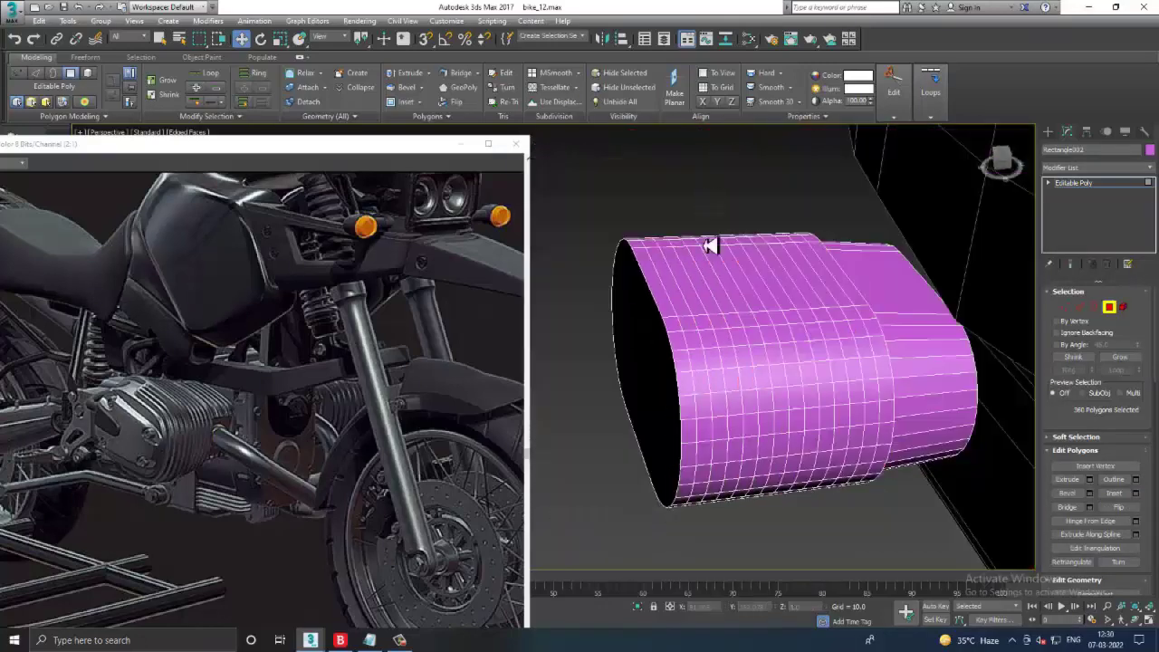
scroll(698, 357, up, 2)
key(2)
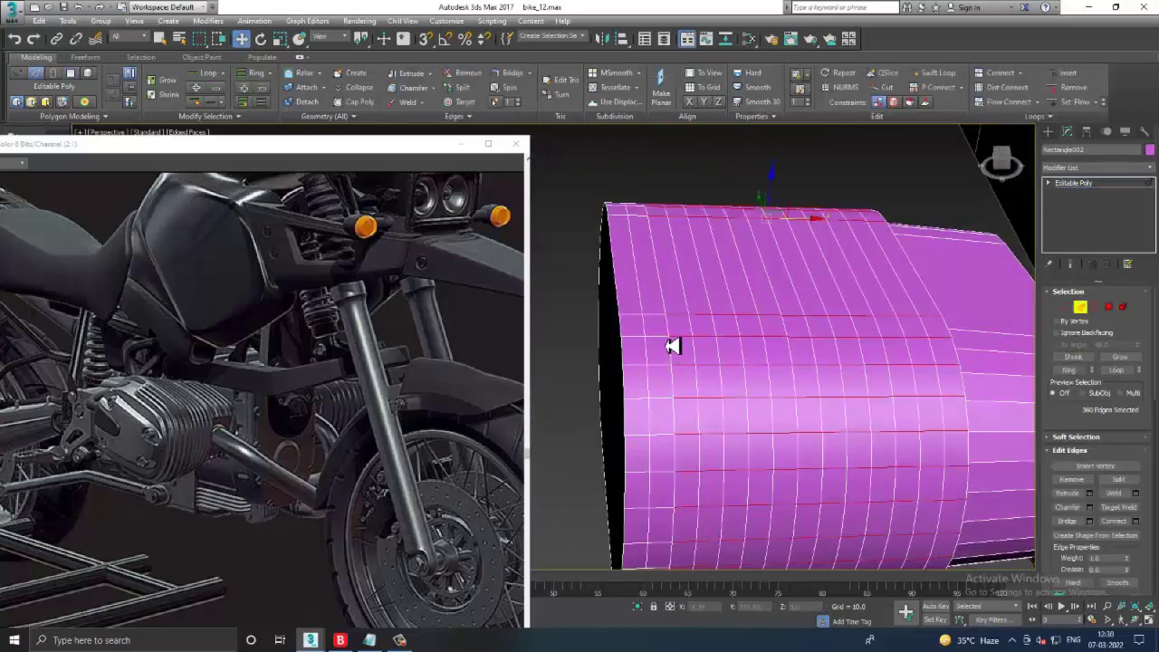
click(688, 347)
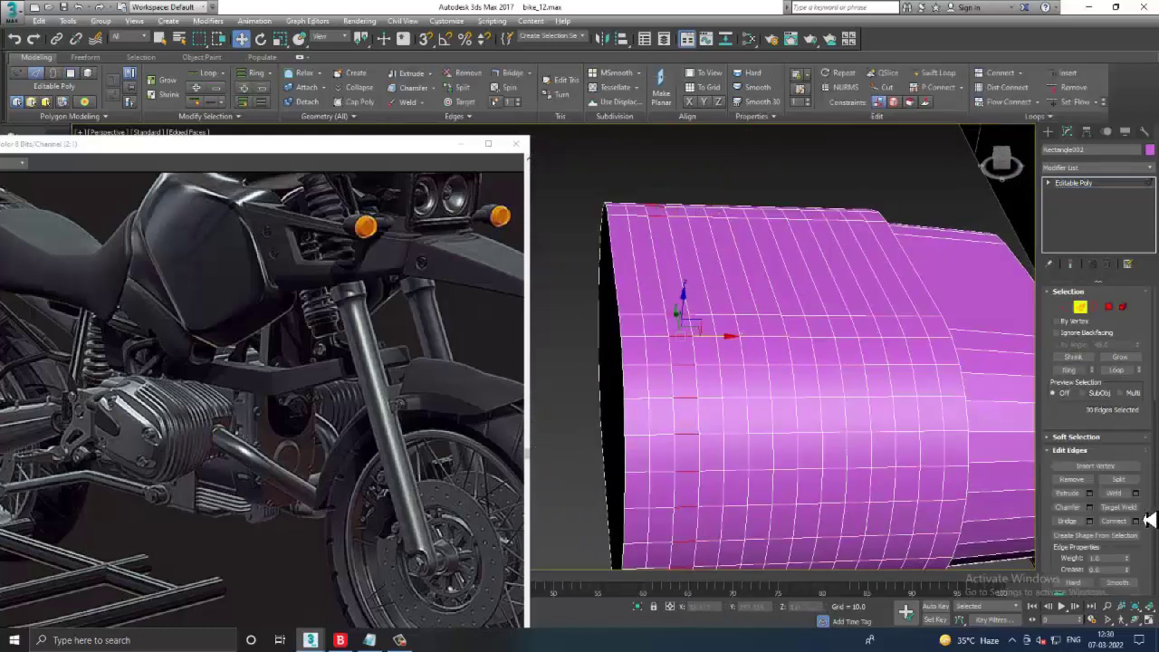
click(1091, 522)
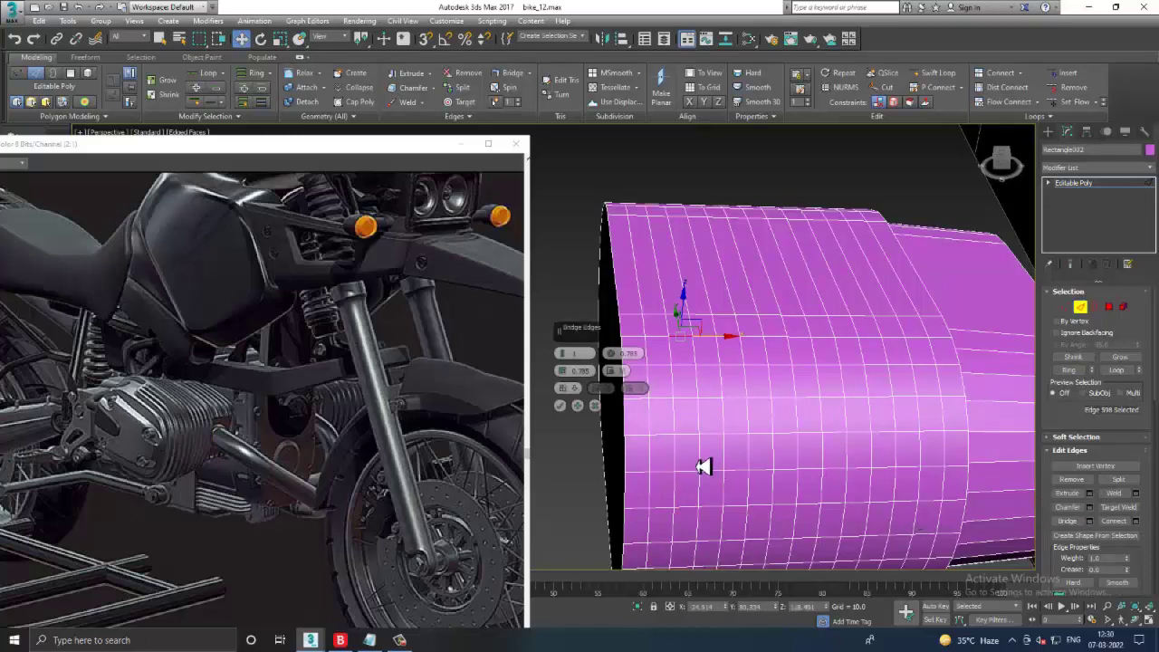
click(595, 406)
key(alt+r)
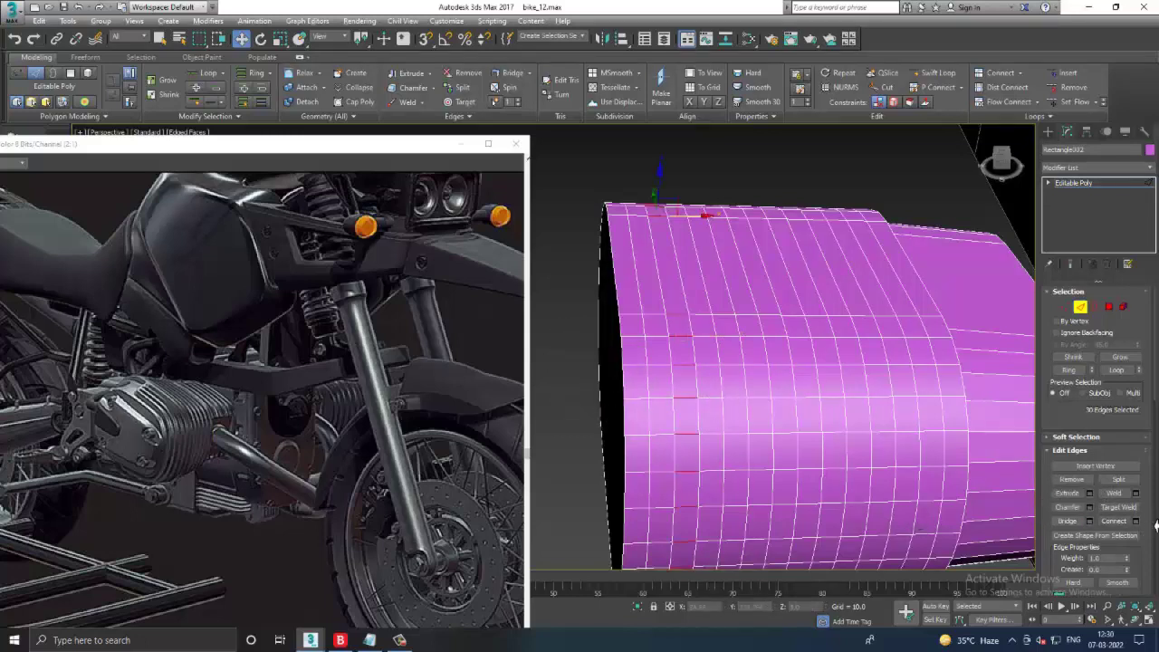
ctrl+click(1113, 307)
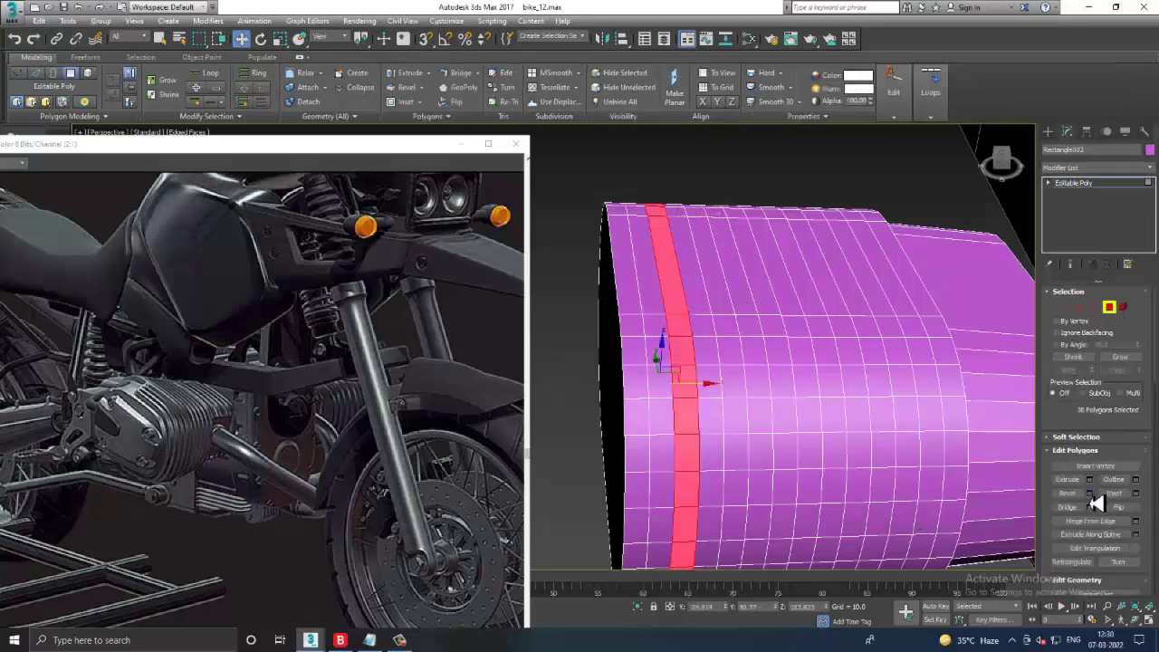
- Bevel the polygon strip with a small height and about -1.1 outline into a slim band
click(1089, 492)
alt+middle_drag(777, 381, 654, 388)
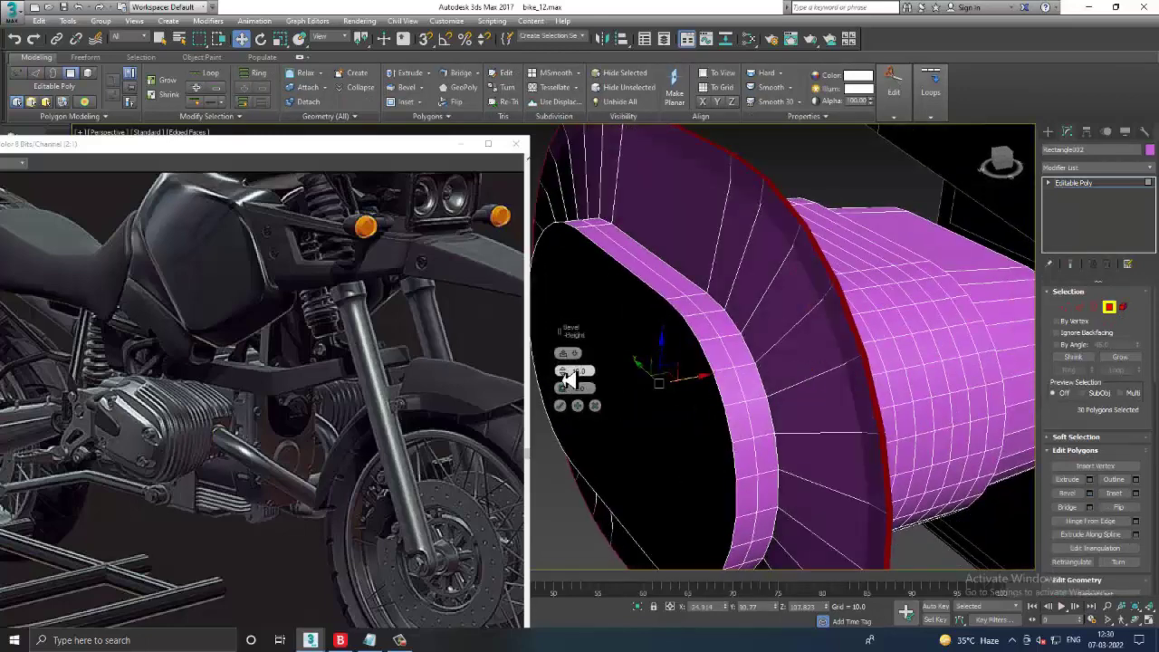
mouse_move(569, 373)
mouse_down()
mouse_move(573, 405)
mouse_move(573, 382)
mouse_up()
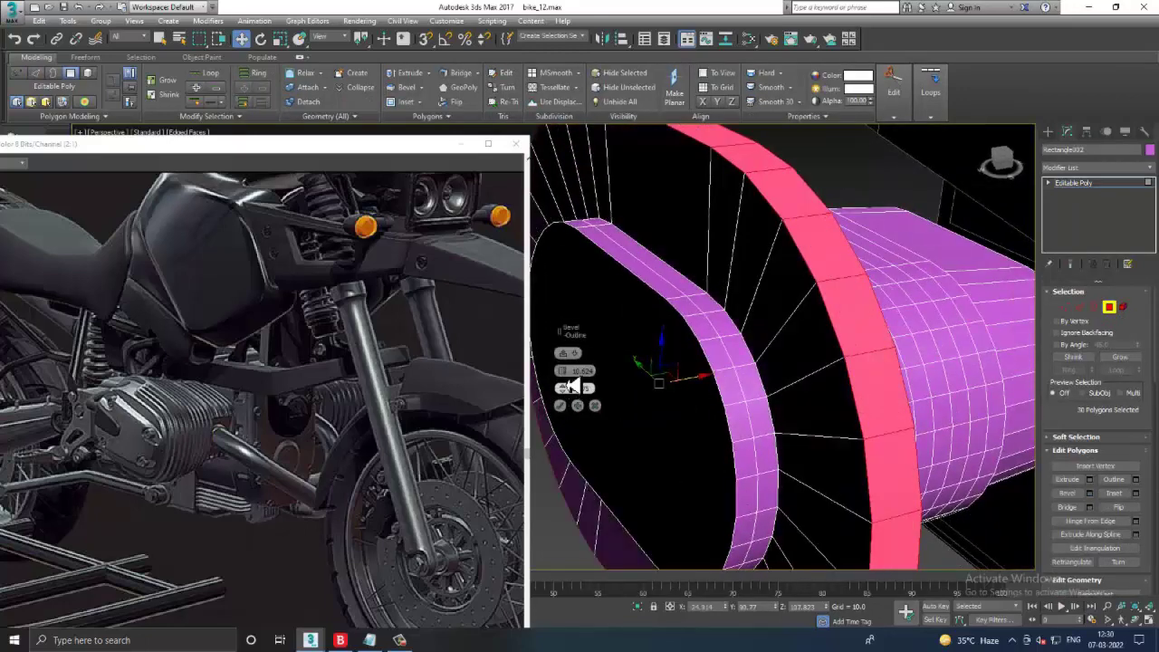
alt+middle_drag(569, 372, 585, 437)
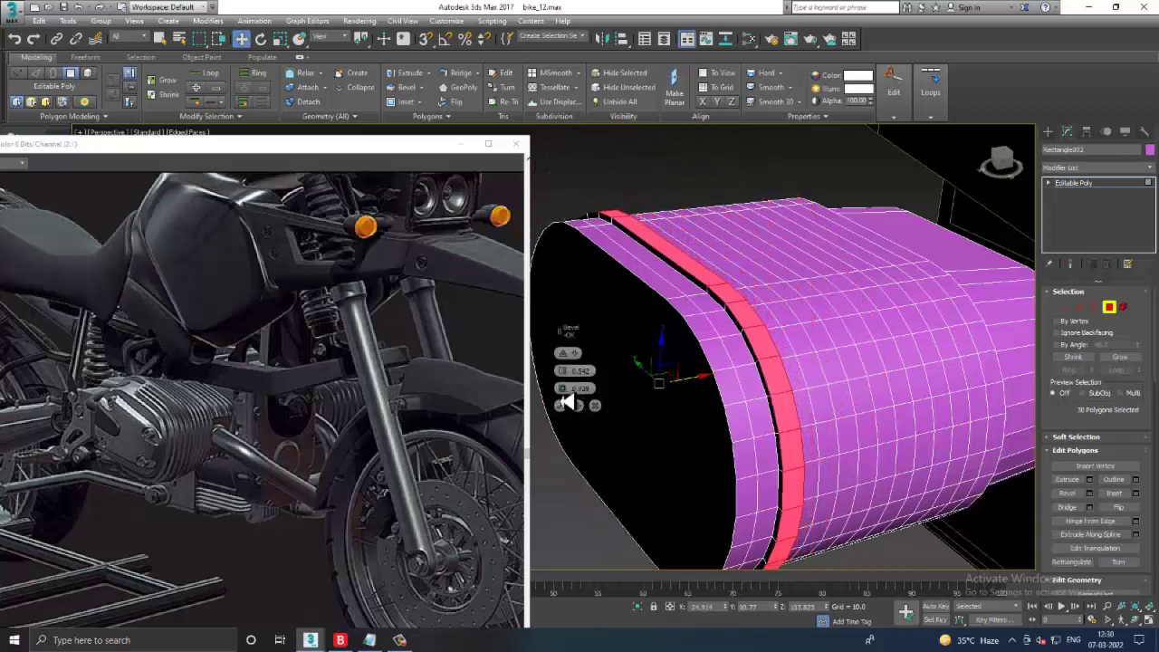
drag(565, 390, 570, 396)
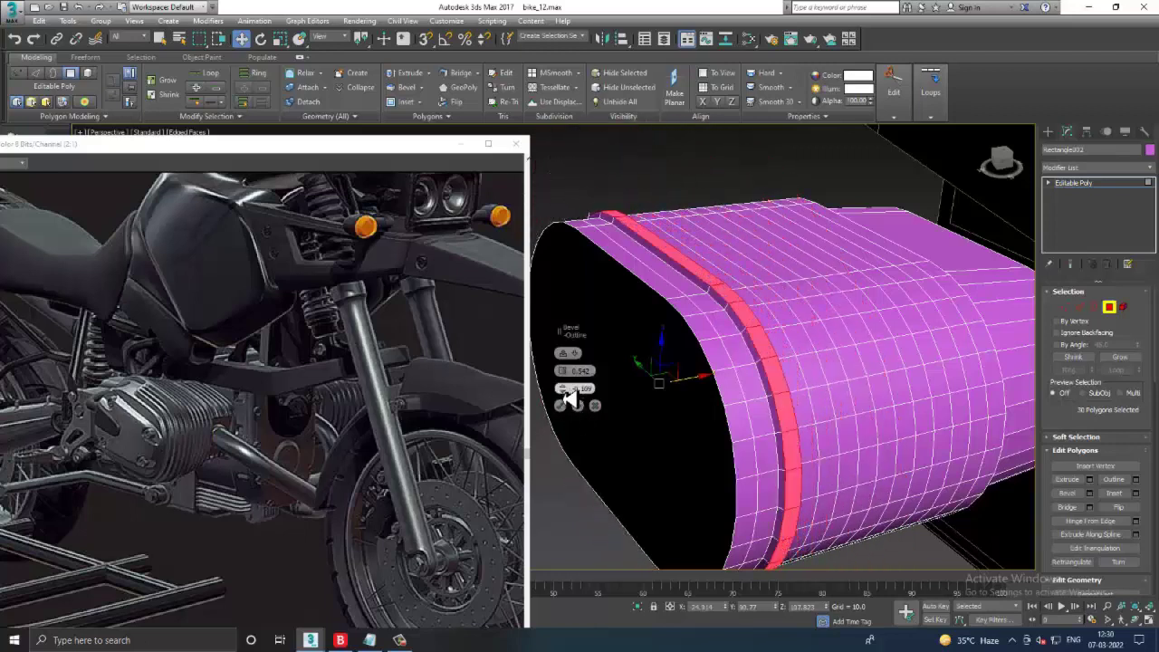
click(563, 405)
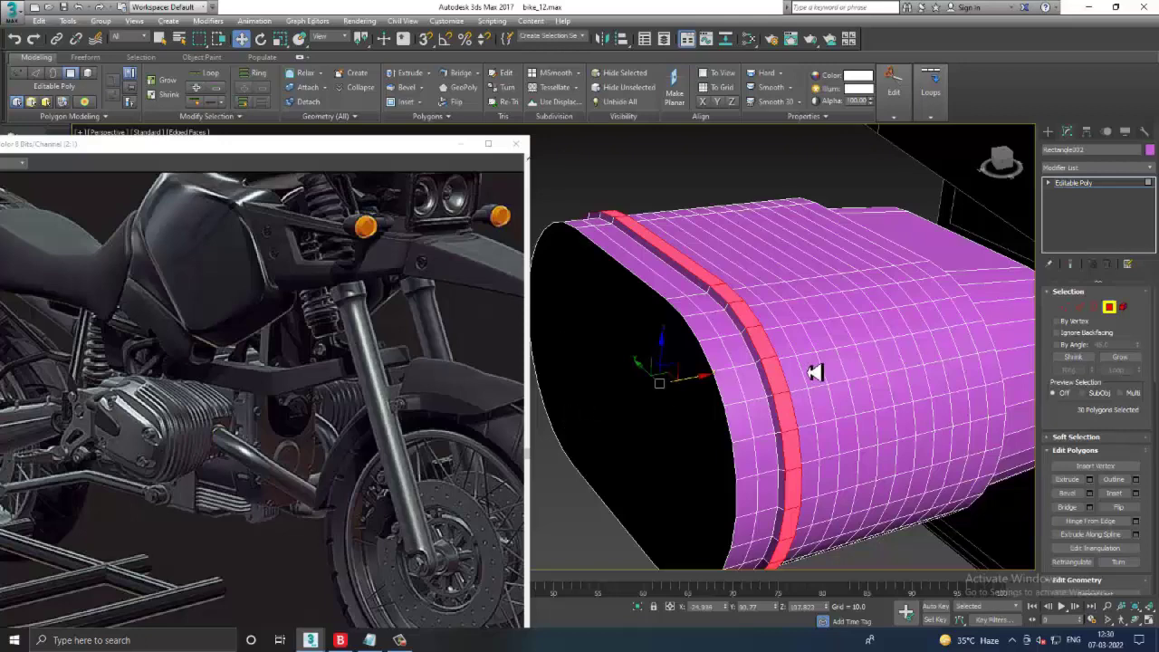
scroll(798, 371, up, 3)
- Convert an edge ring on the capsule into a polygon strip
key(2)
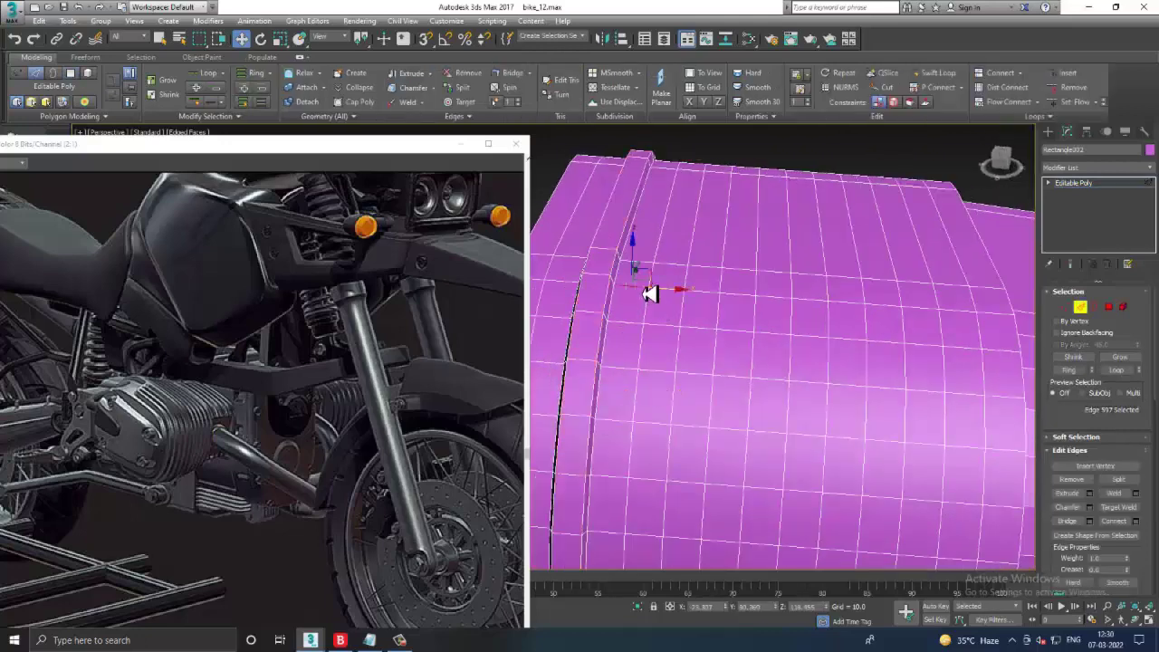
key(alt+r)
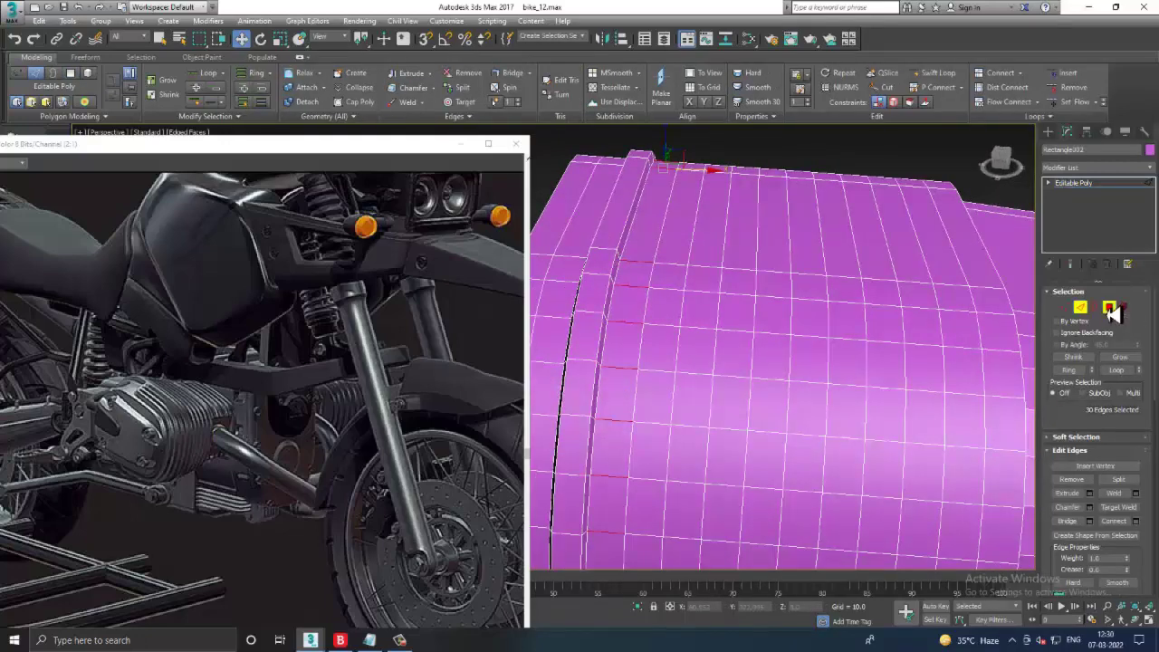
ctrl+click(1110, 306)
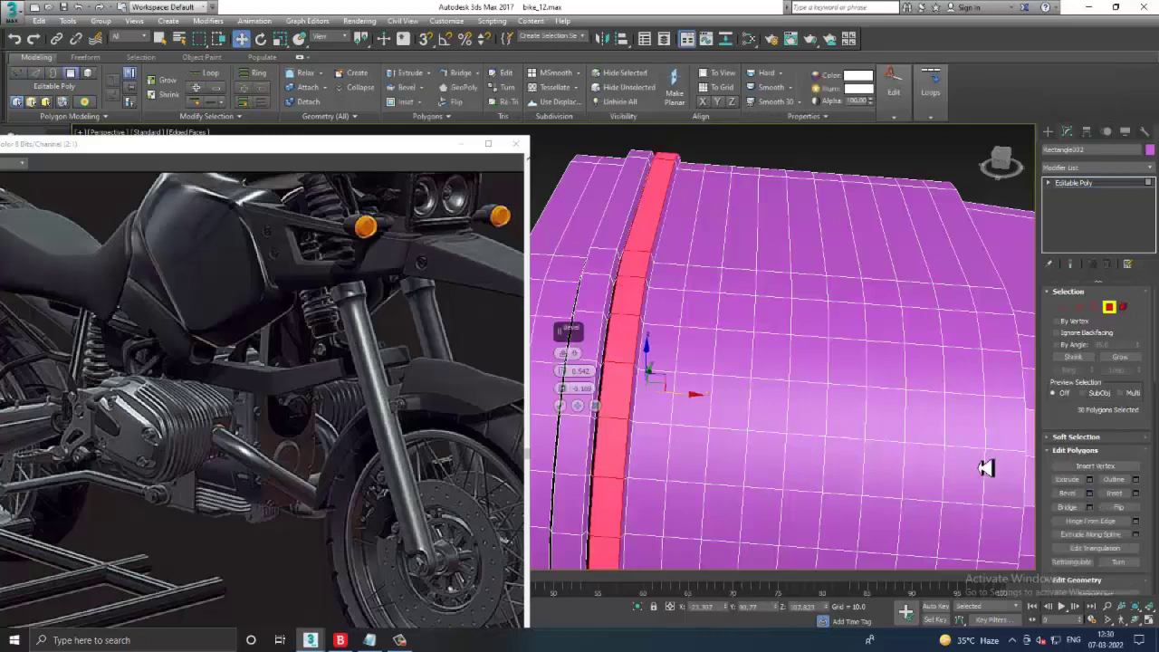
mouse_move(567, 409)
alt+middle_down()
mouse_move(765, 350)
mouse_move(716, 375)
mouse_move(670, 299)
alt+middle_up()
- Convert another edge ring to polygons, then cancel its bevel and clear the selection
key(2)
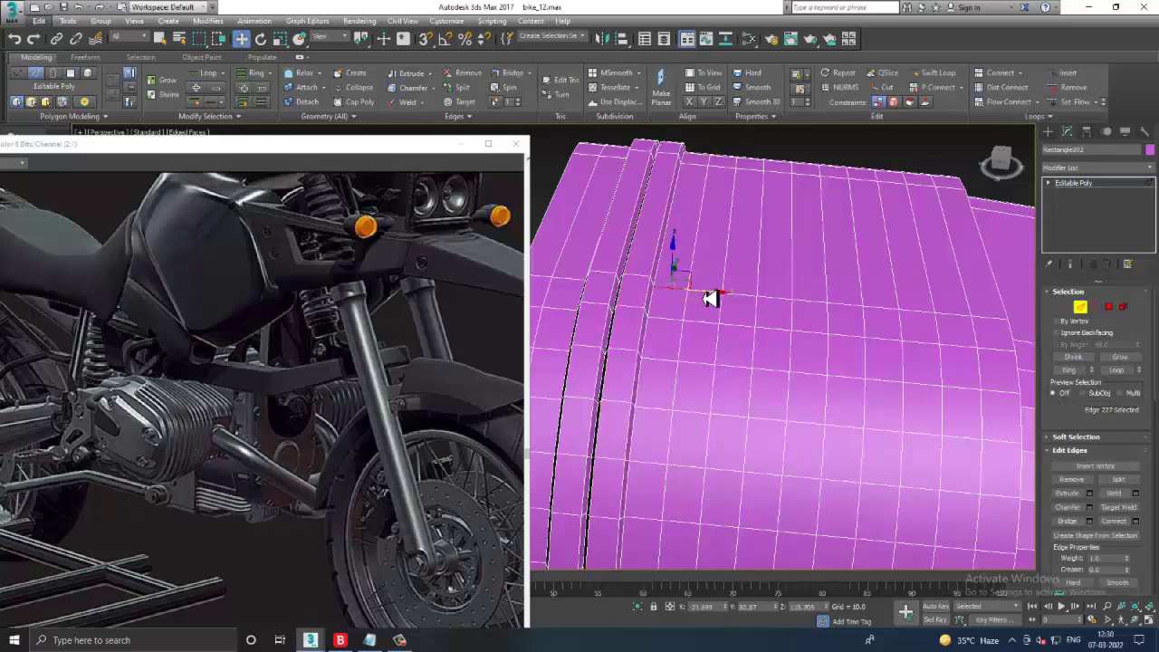
key(alt+r)
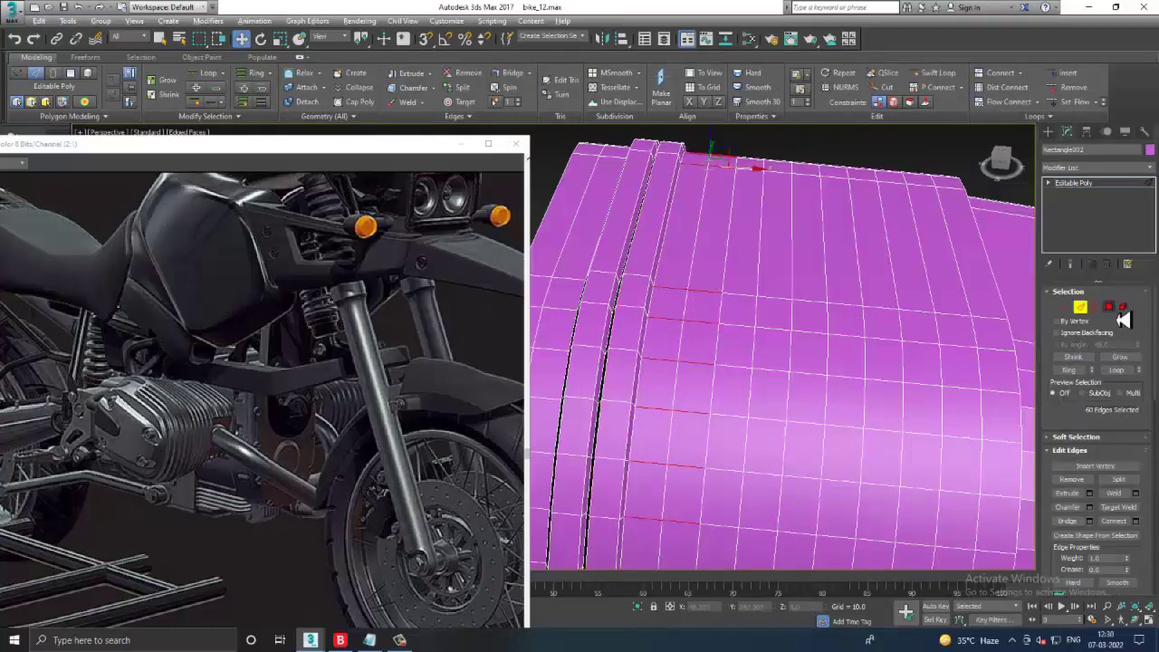
ctrl+click(1112, 309)
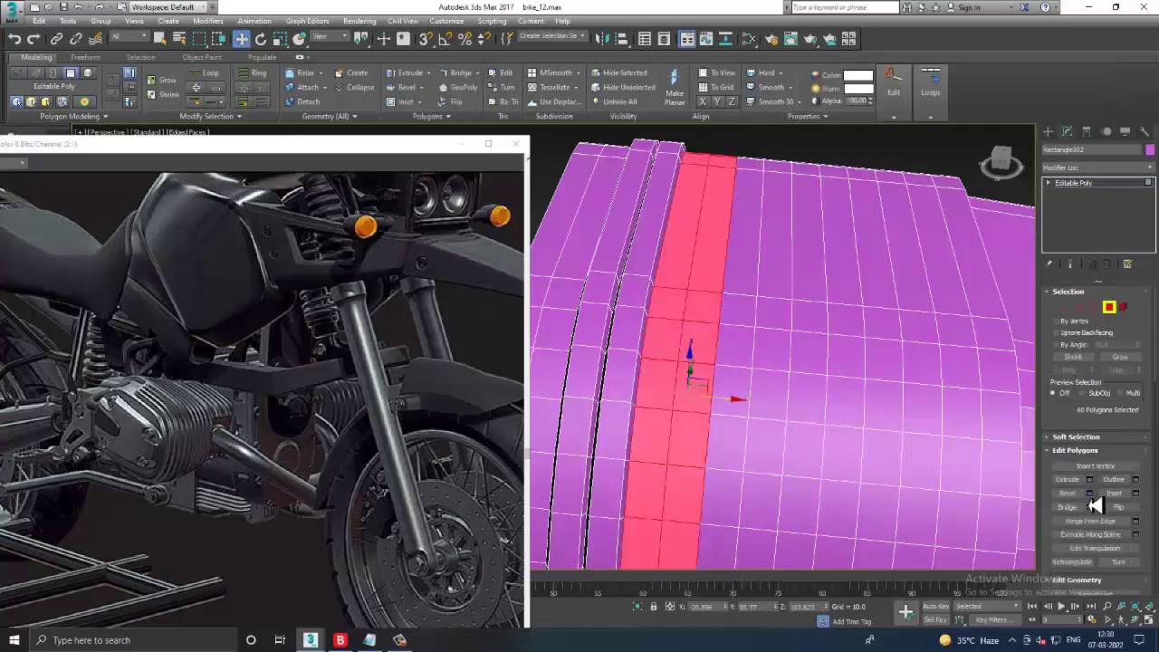
click(1090, 495)
click(595, 405)
key(ctrl+d)
- Bevel a polygon strip into a raised band
key(2)
click(681, 299)
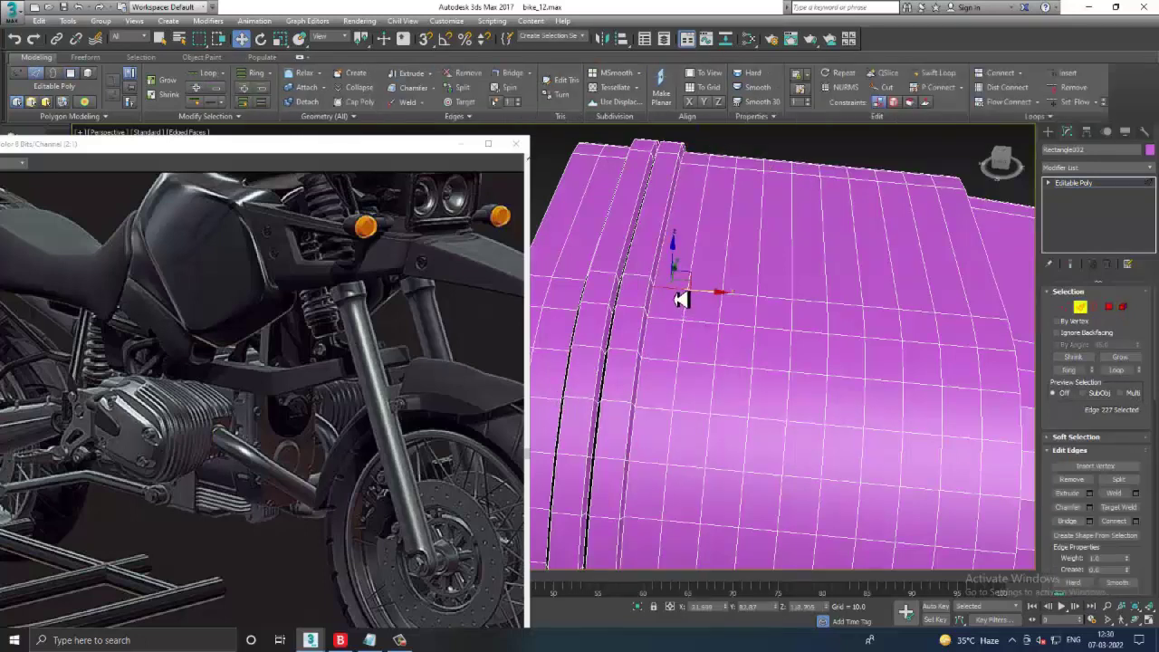
click(1109, 306)
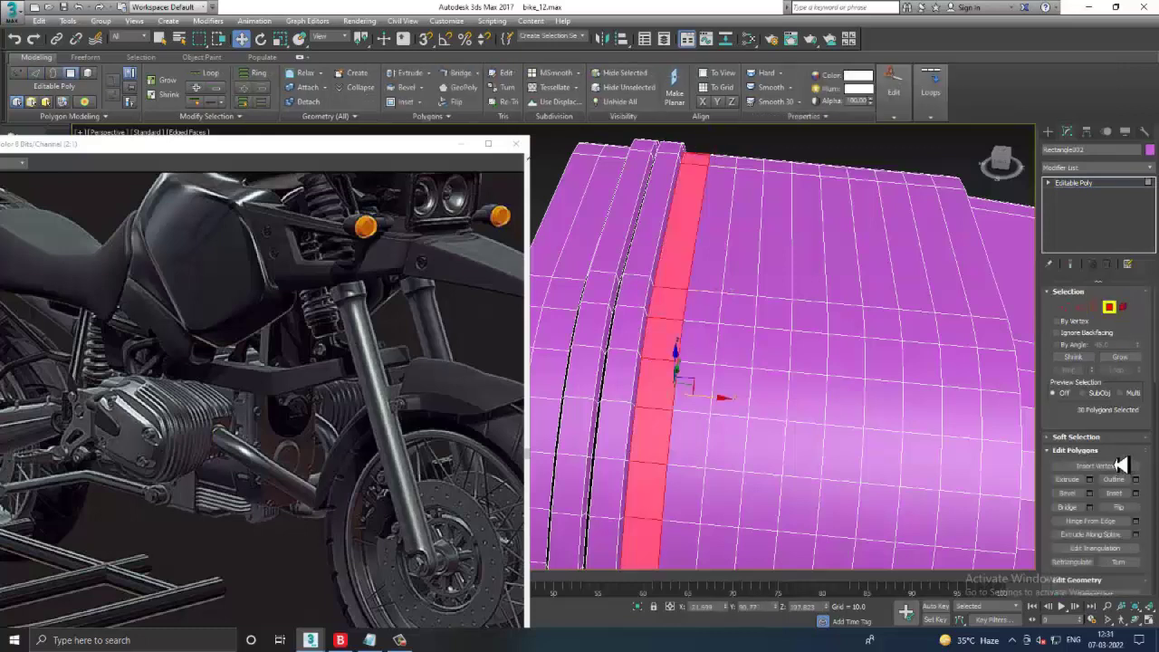
click(1092, 493)
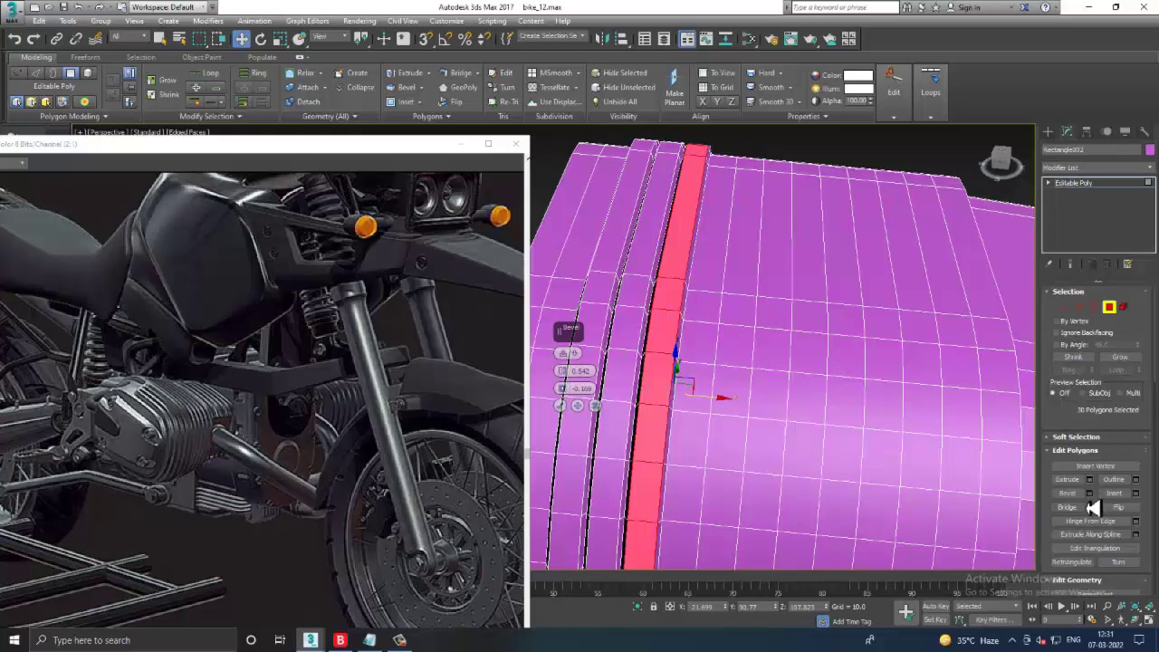
click(561, 406)
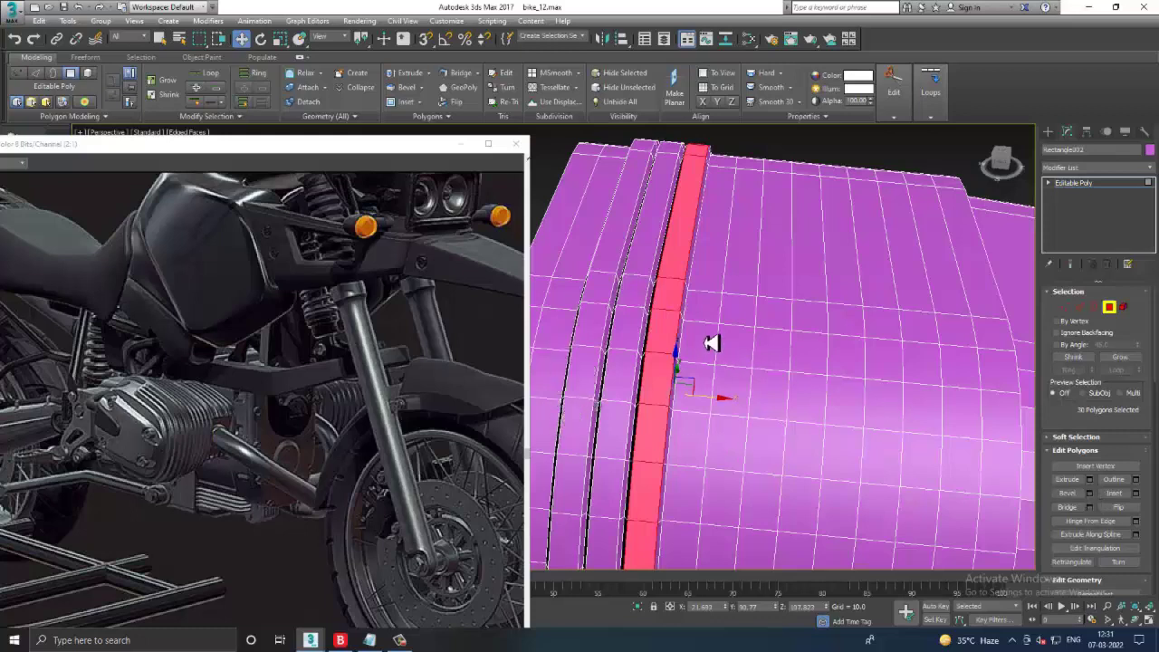
- Bevel the next edge ring's polygon strip into another raised band
key(2)
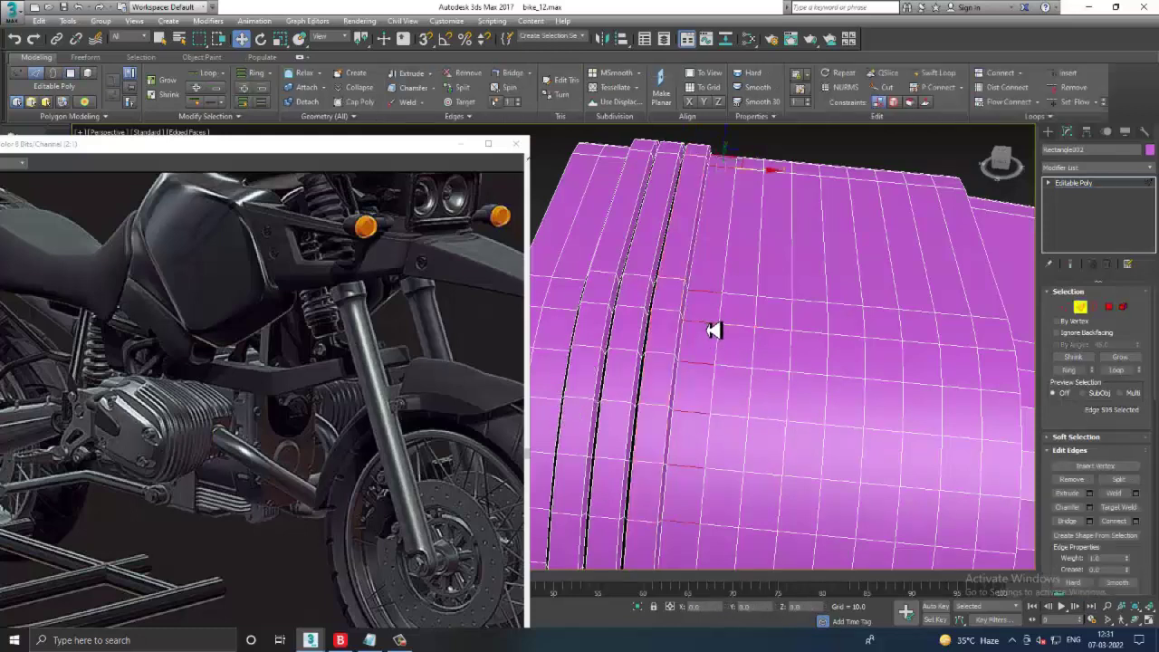
click(1108, 307)
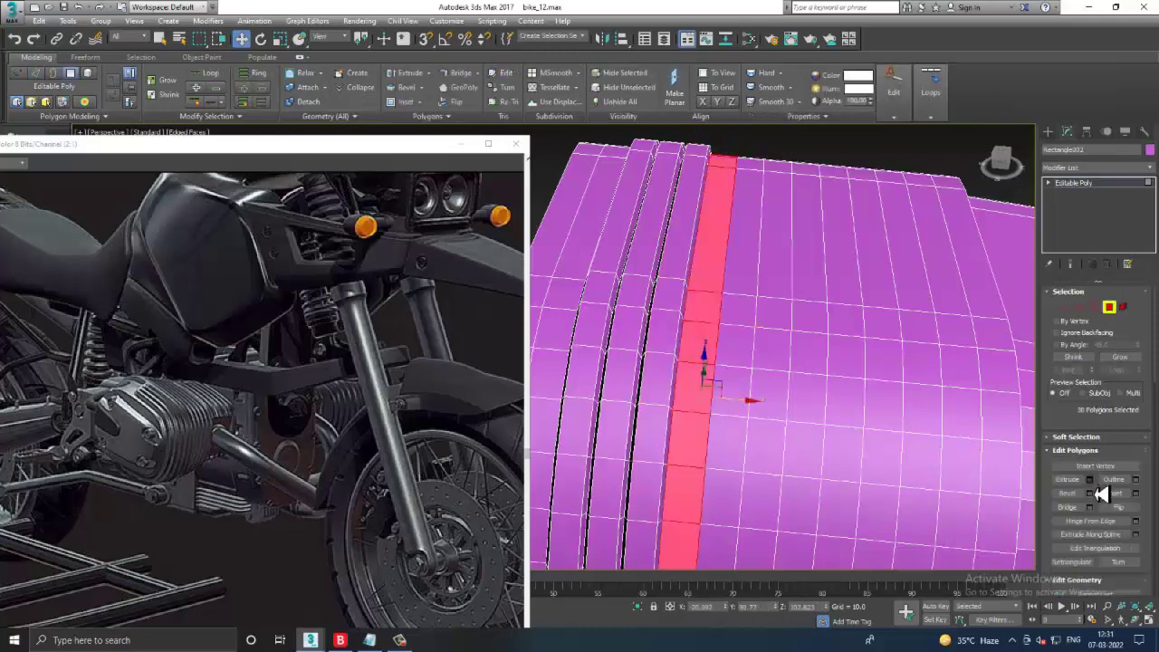
click(1089, 493)
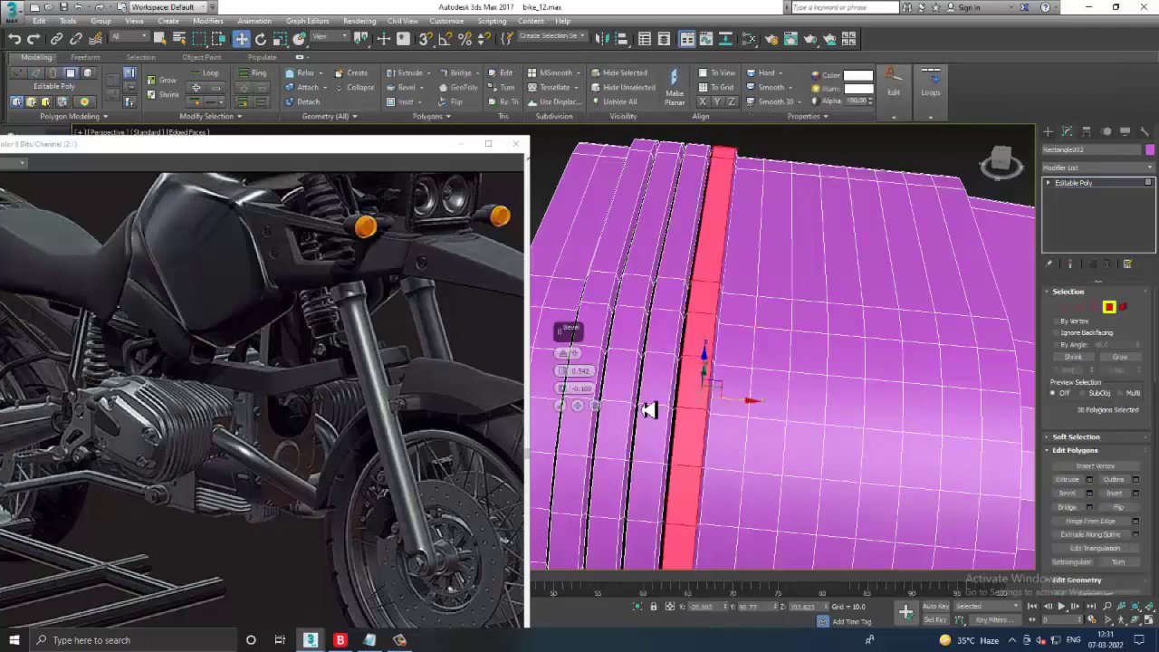
click(561, 407)
alt+middle_drag(841, 370, 813, 362)
- Ring an edge beside the new band and bevel its polygon strip
key(2)
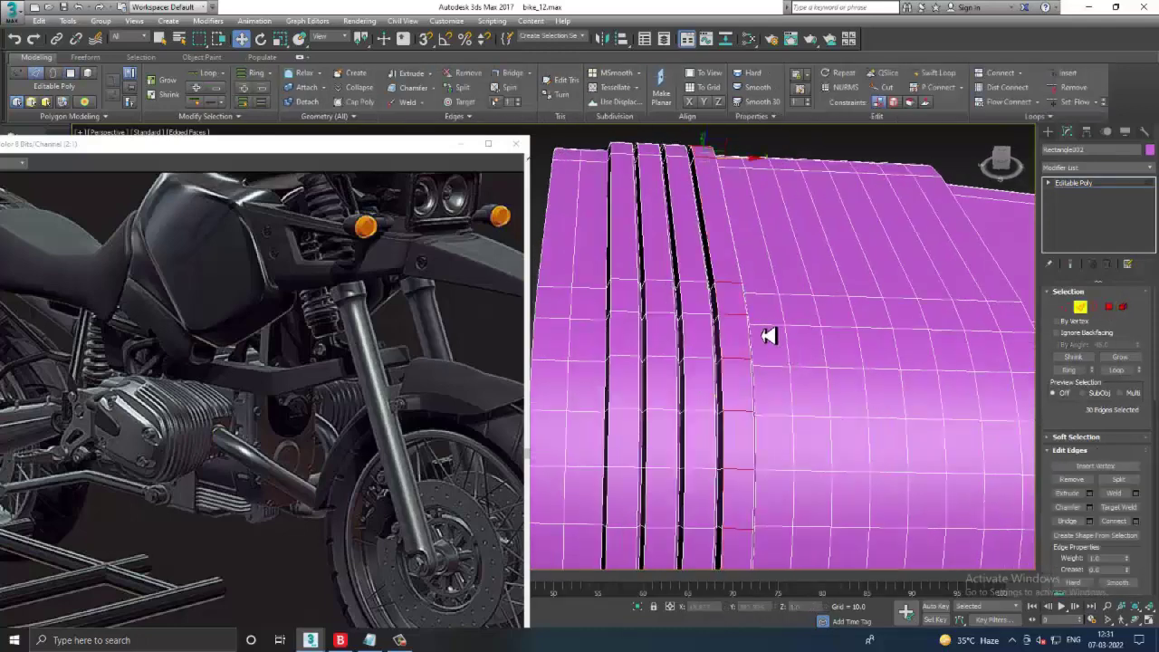
click(780, 332)
key(alt+r)
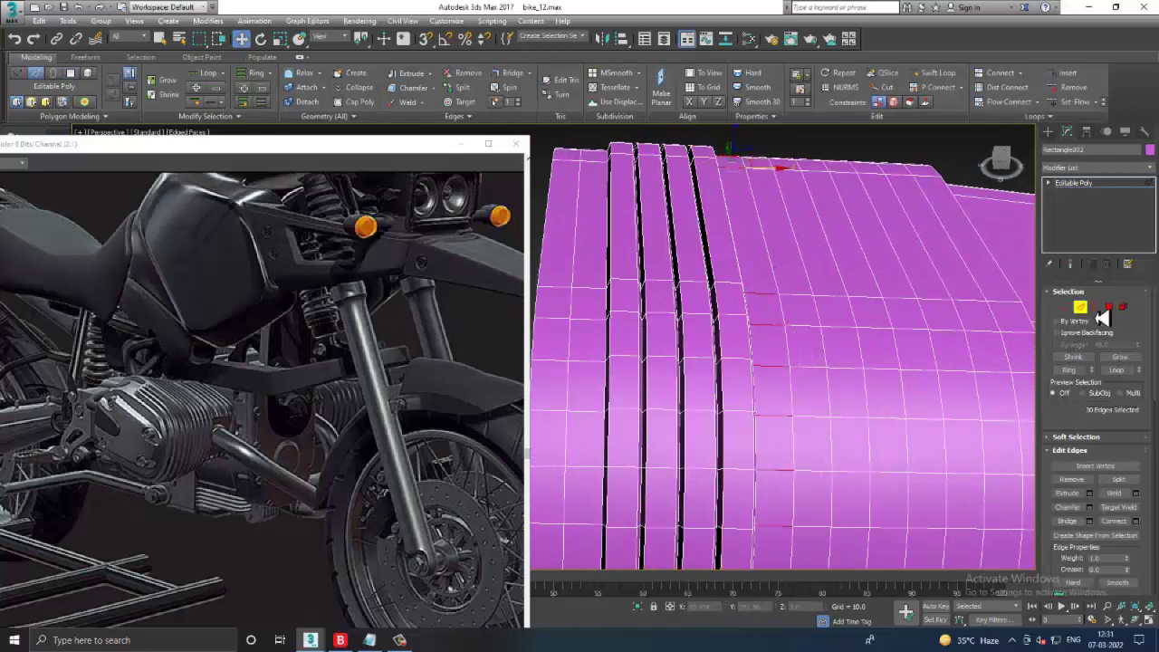
click(1112, 309)
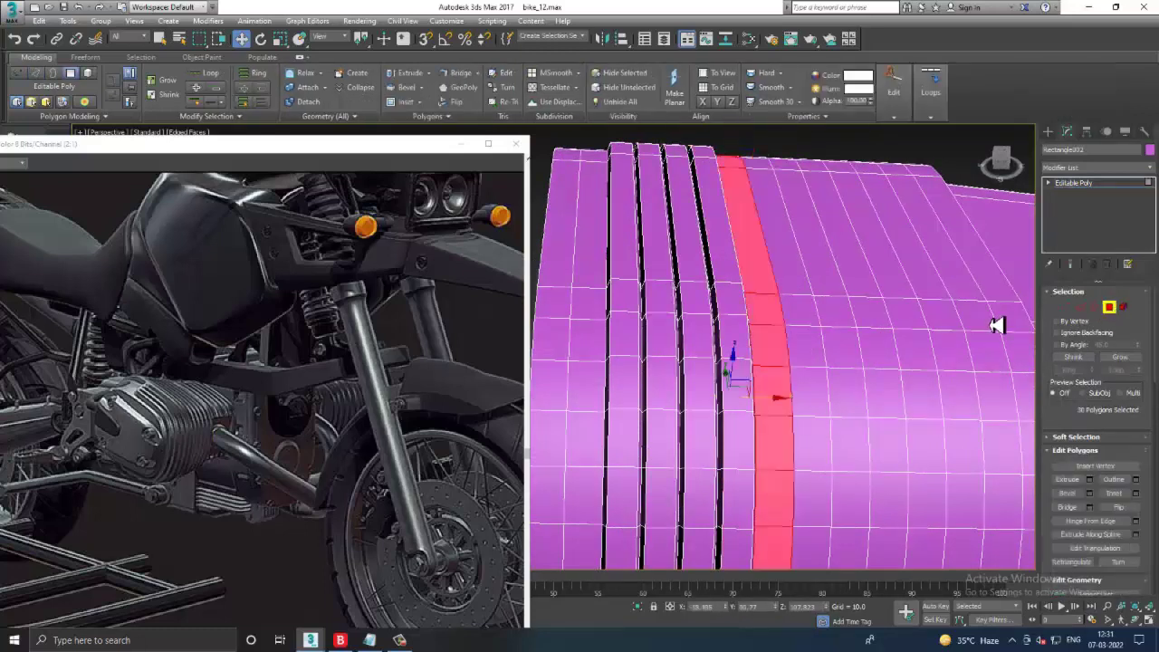
click(1089, 493)
- Clear the polygon selection, reframe the part, and pick an edge for the next band
scroll(666, 415, down, 5)
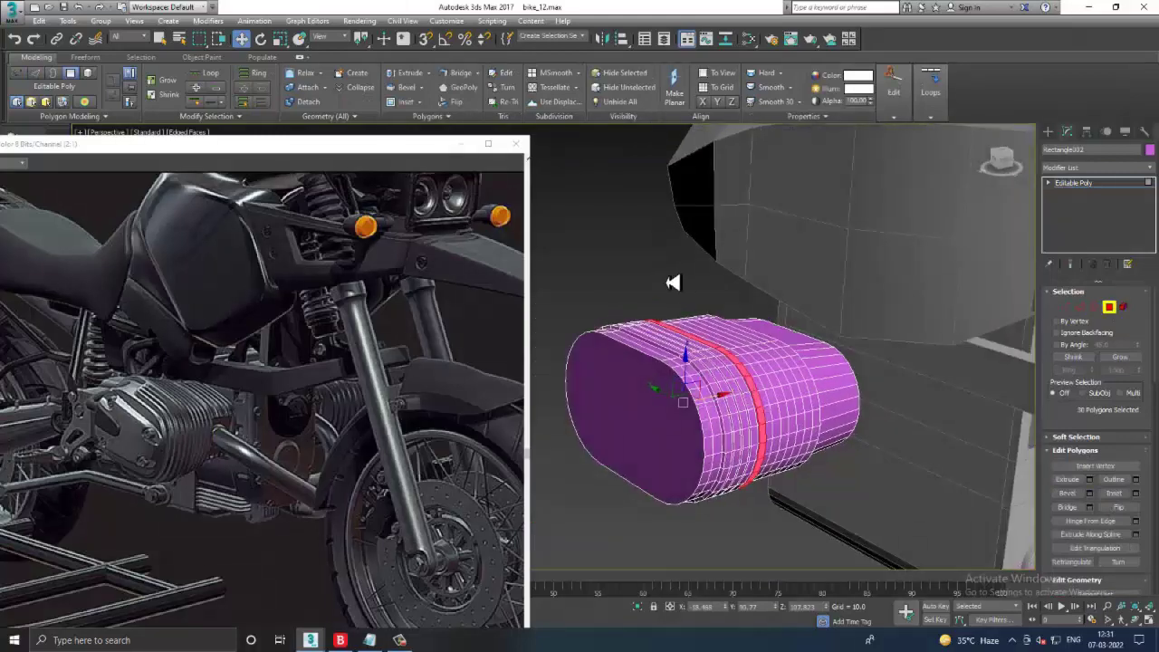
click(667, 280)
alt+middle_drag(667, 280, 823, 338)
scroll(823, 339, up, 5)
scroll(734, 386, up, 2)
scroll(813, 370, up, 2)
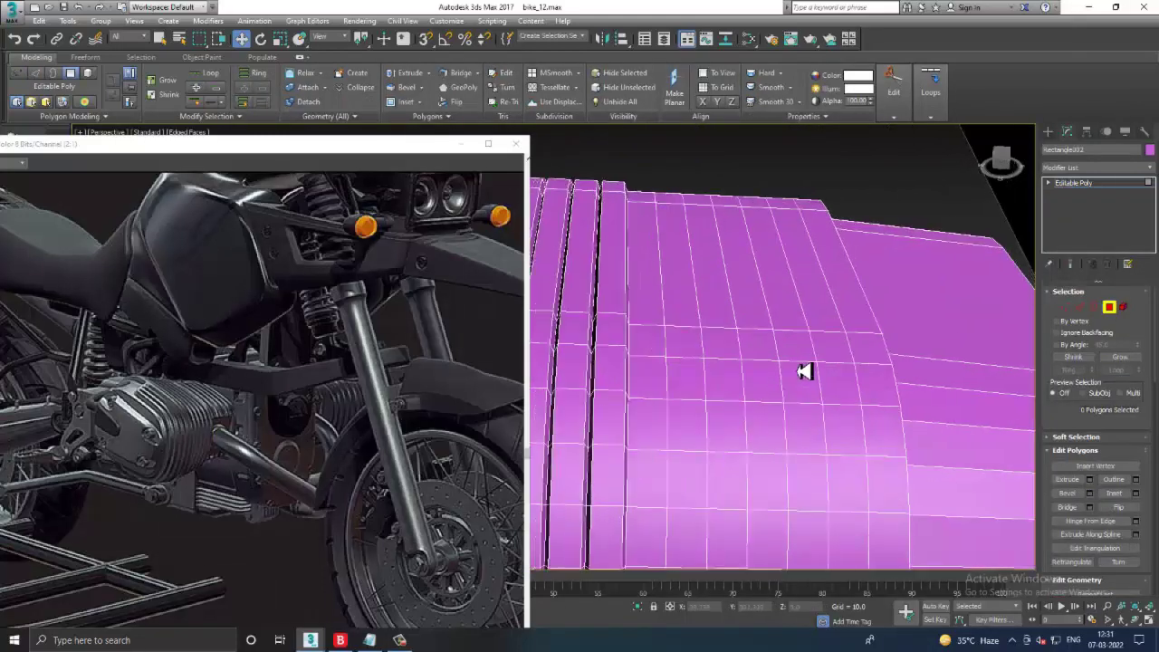
scroll(807, 370, up, 2)
key(2)
click(592, 306)
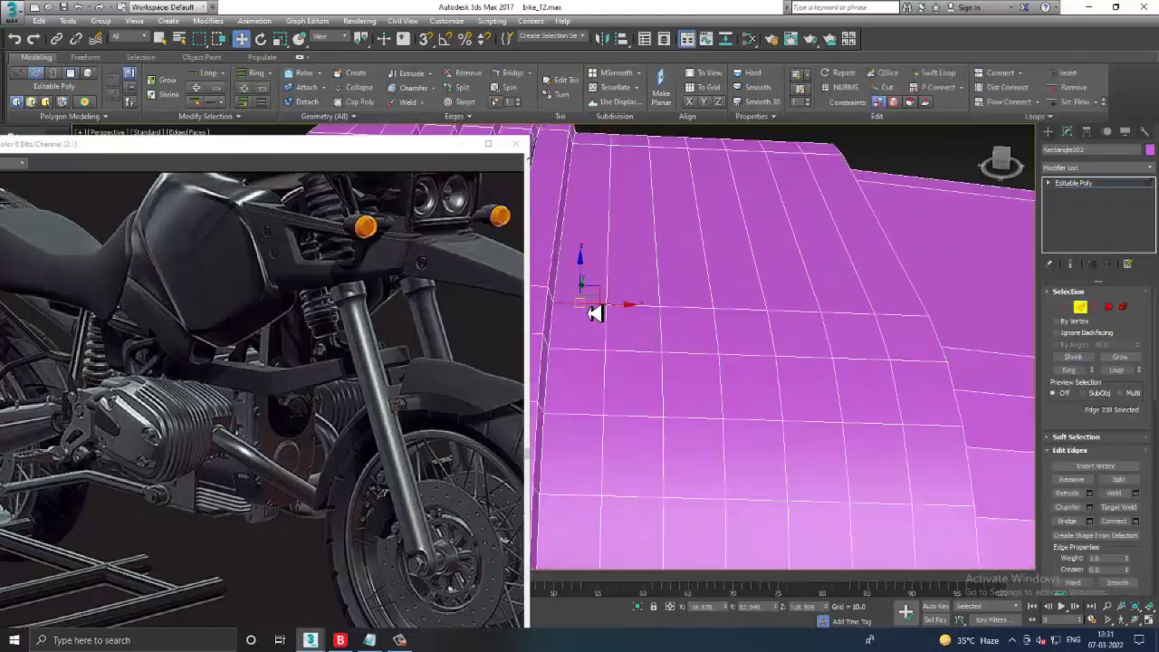
click(1123, 308)
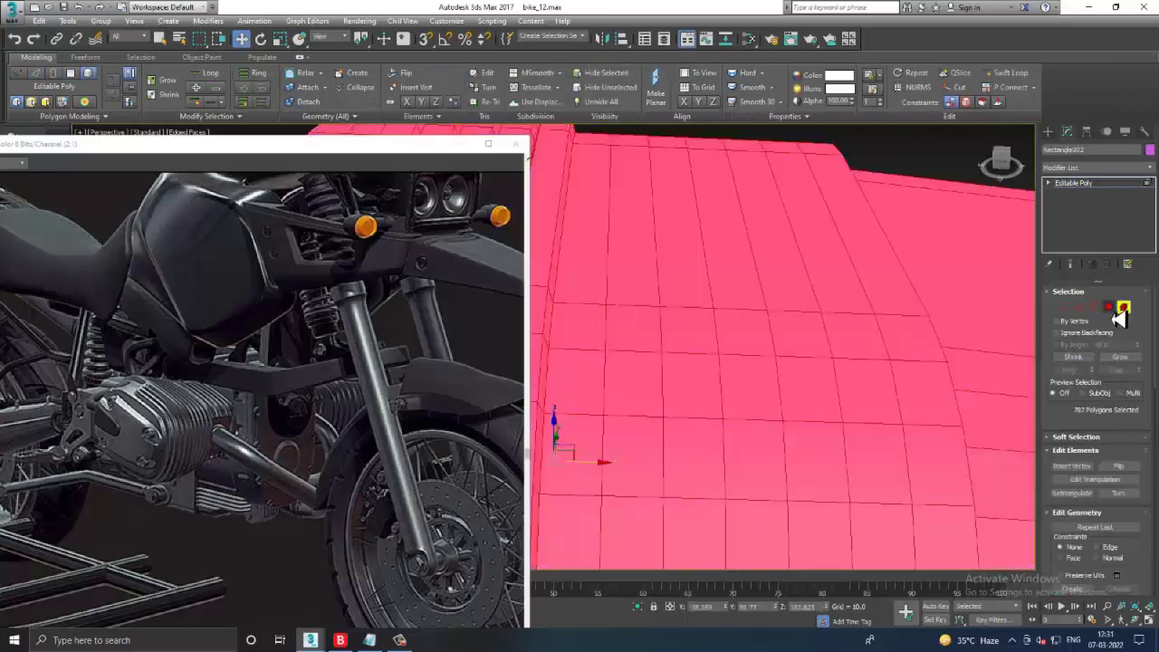
click(1123, 308)
click(1110, 307)
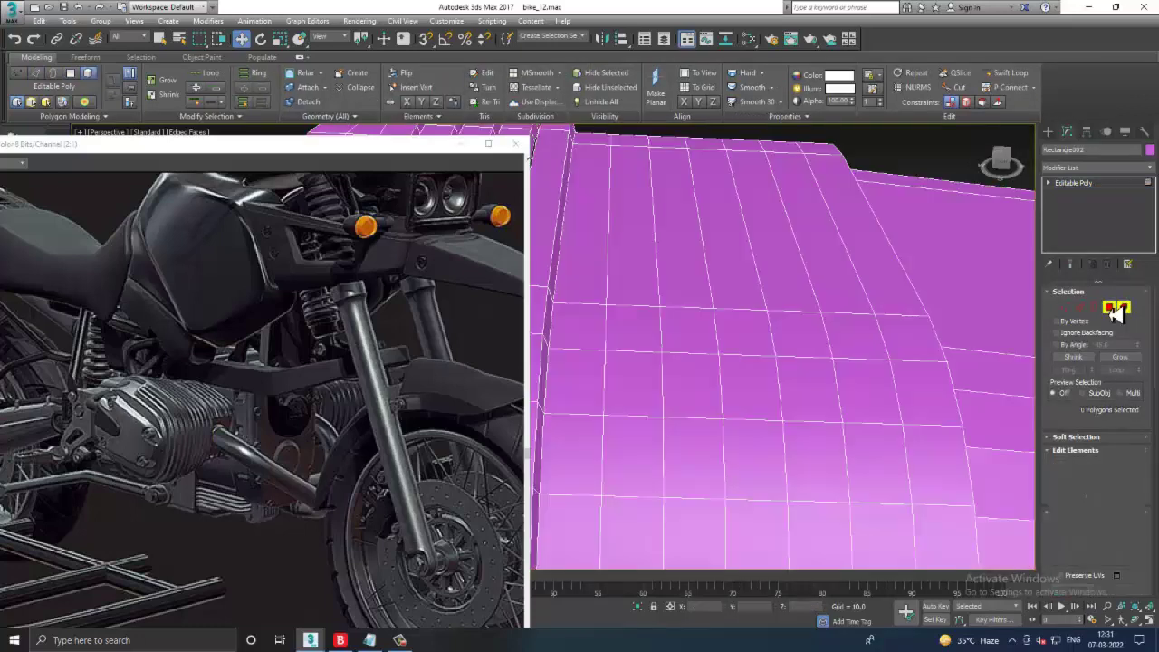
- Select an edge ring and bevel its polygon strip into a raised band
key(2)
double_click(588, 310)
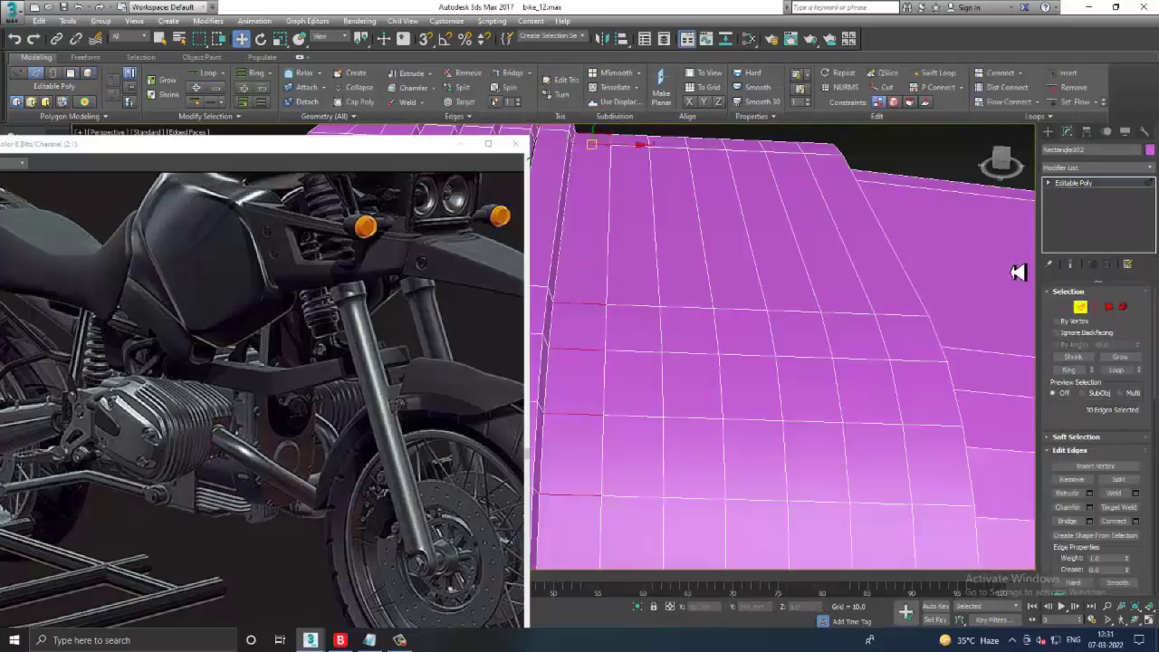
ctrl+click(1110, 308)
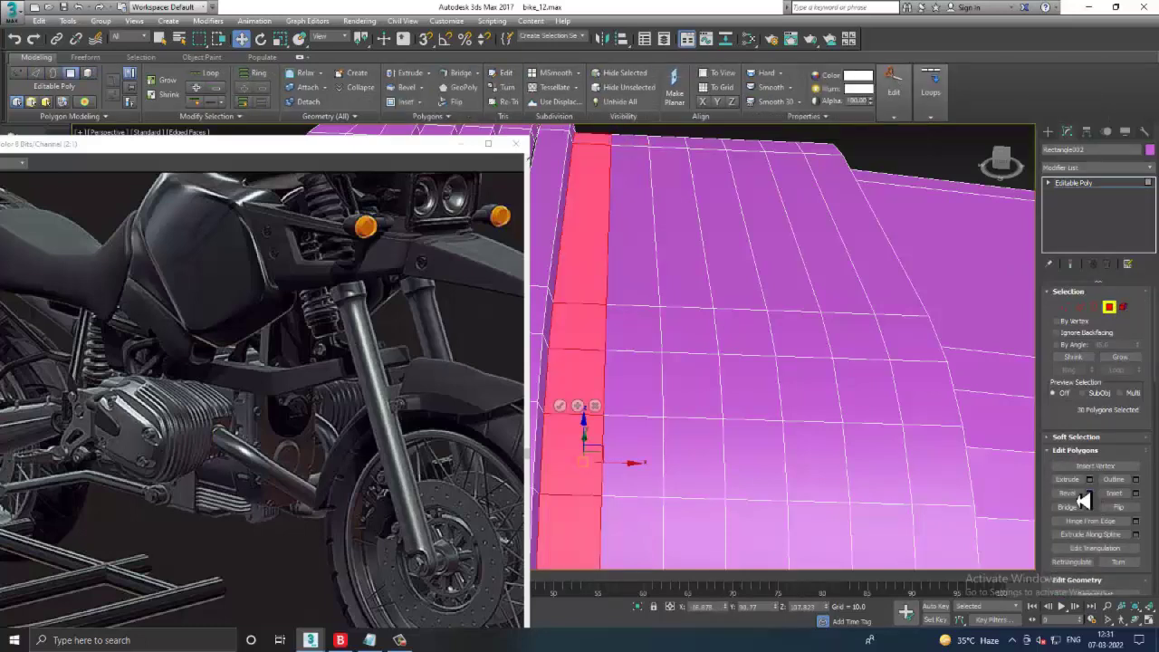
click(1088, 493)
click(561, 406)
- Bevel the next polygon strip into another raised band
click(638, 362)
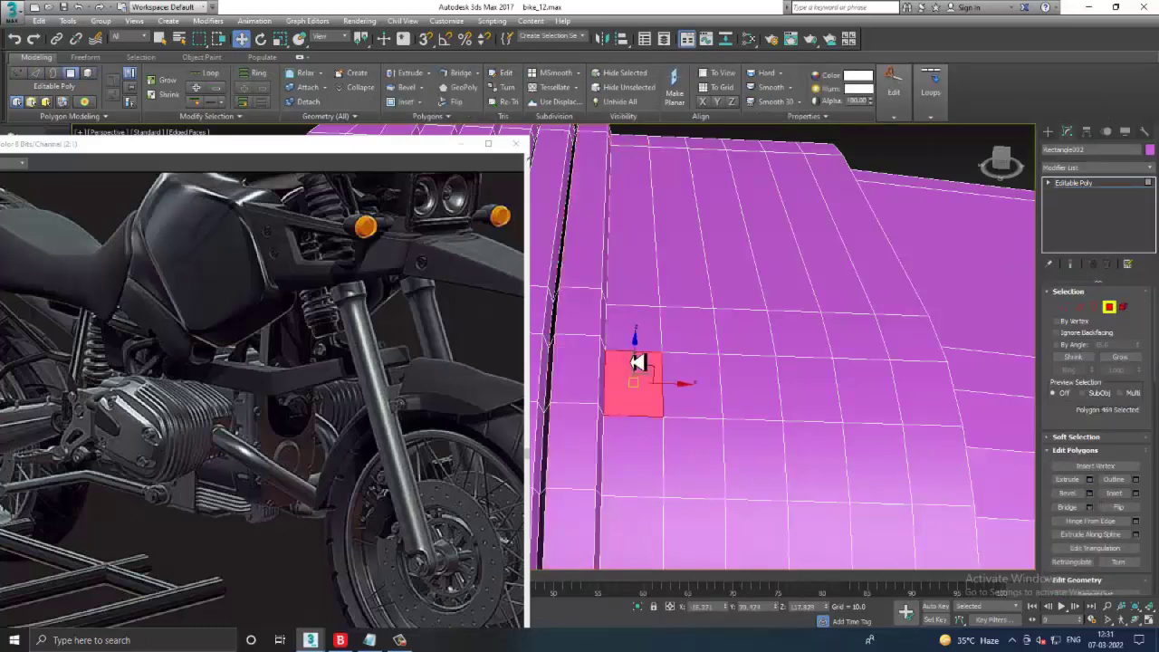
key(2)
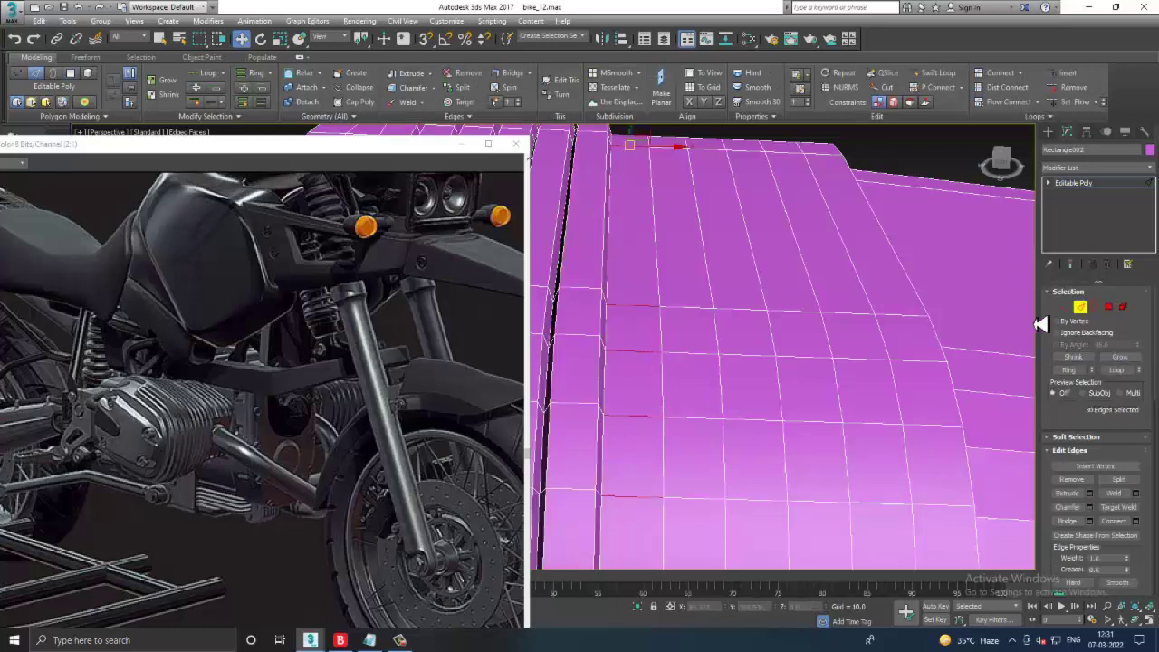
ctrl+click(1110, 308)
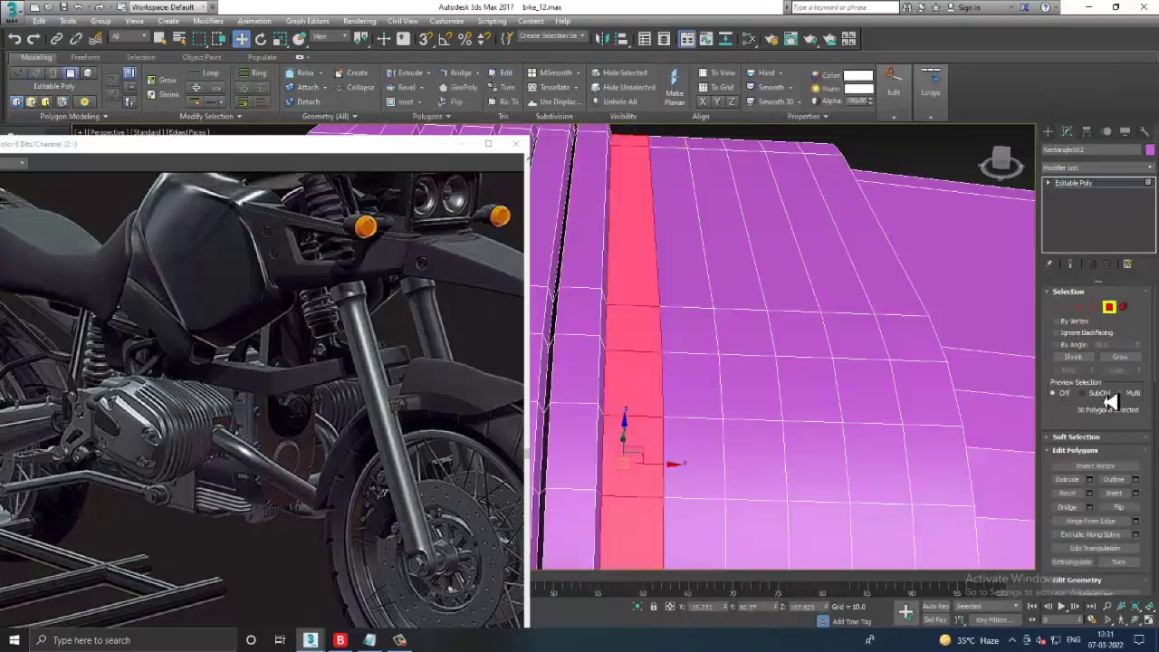
click(1091, 494)
click(560, 406)
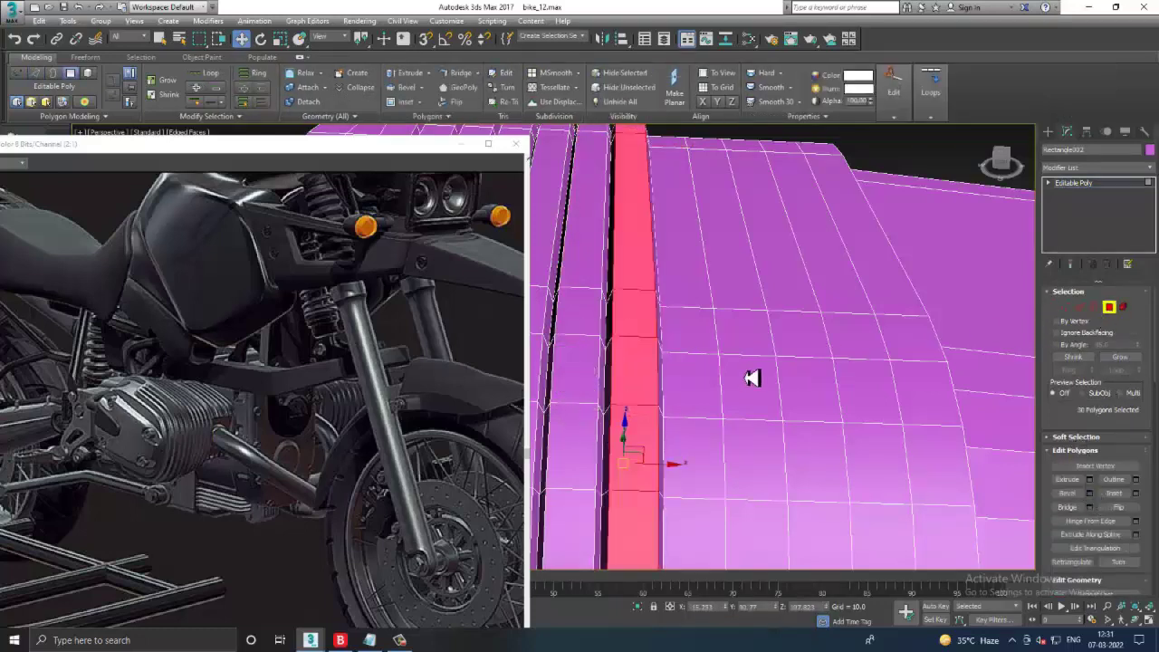
- Convert two more edge rings to polygon strips and bevel them
key(2)
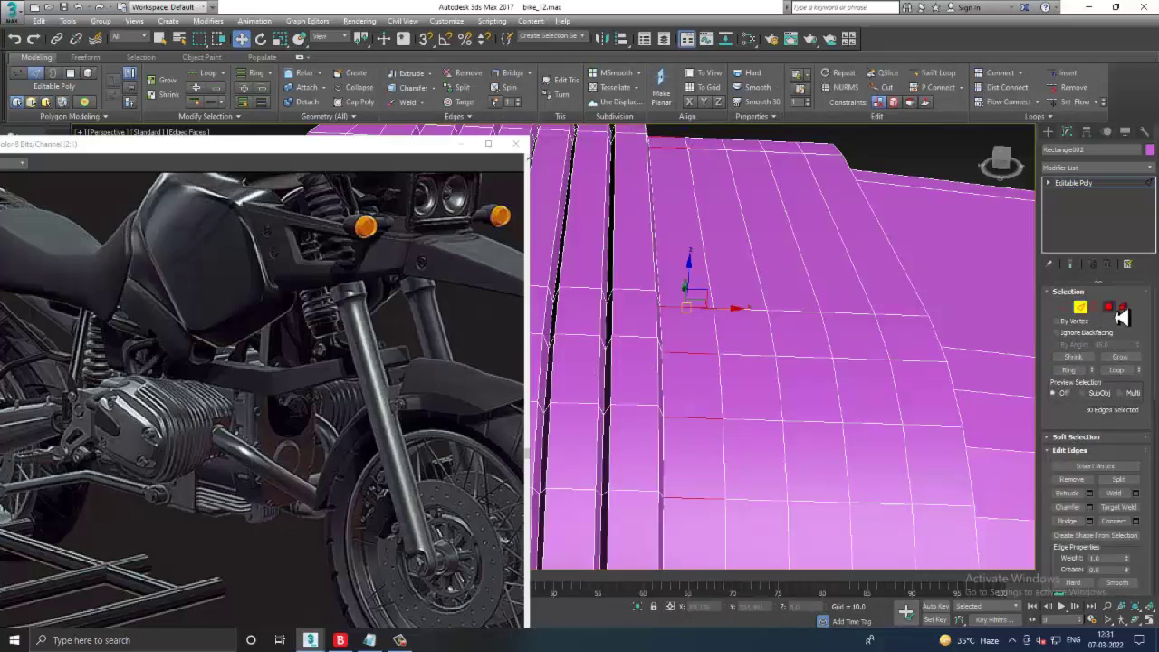
ctrl+click(1111, 309)
click(1071, 494)
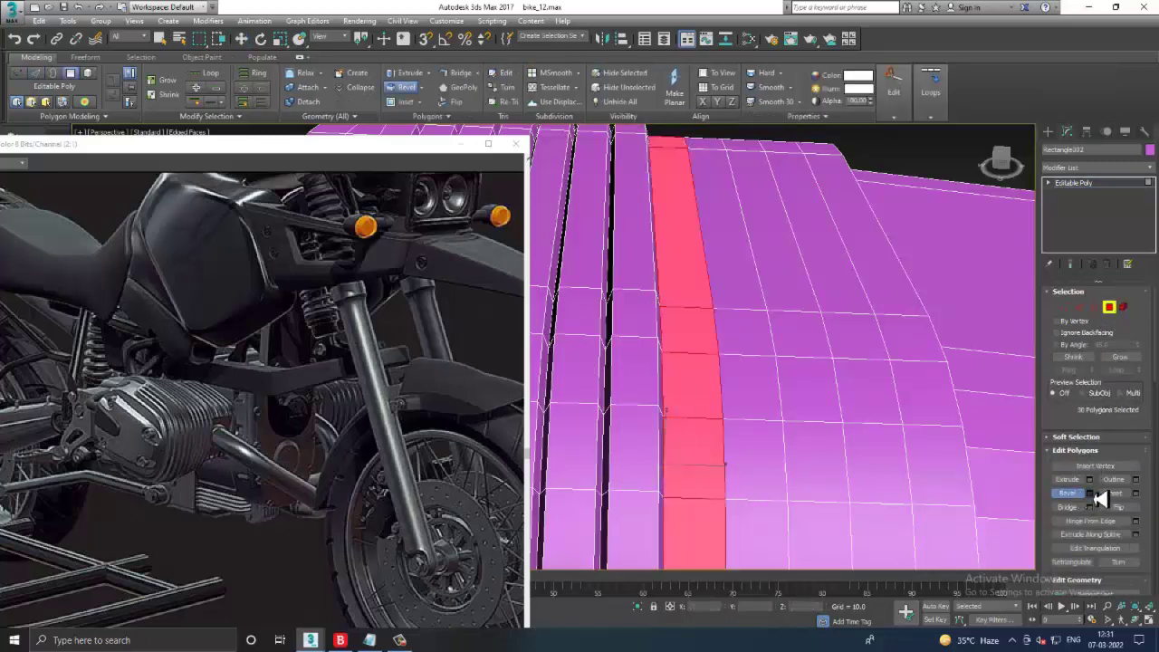
key(w)
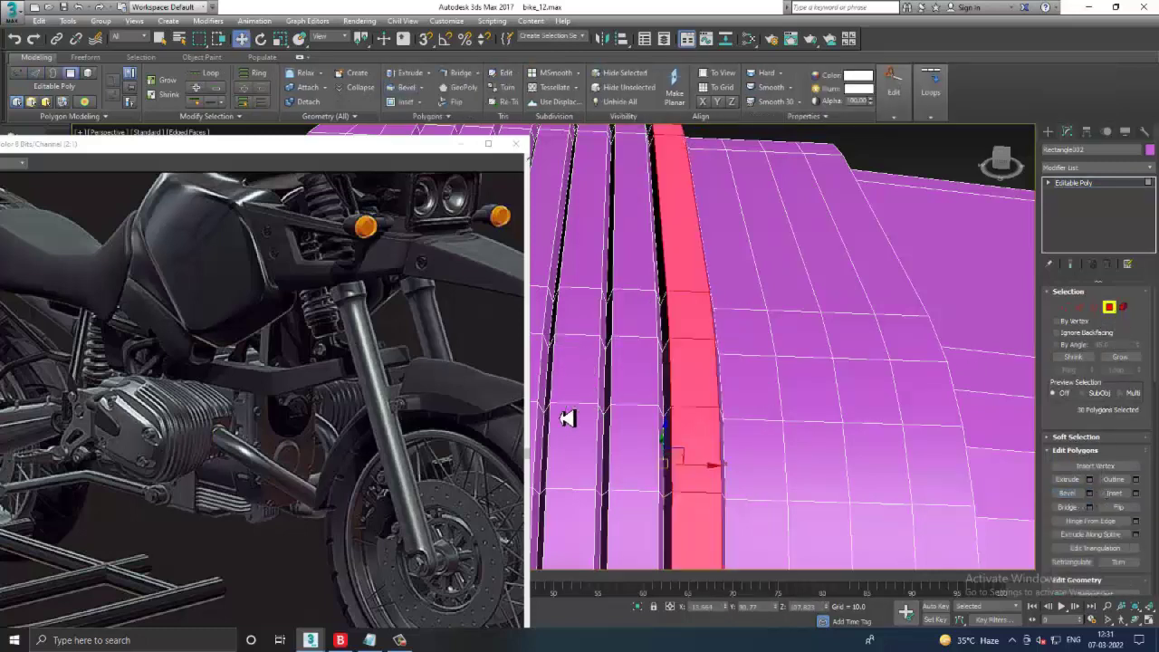
key(2)
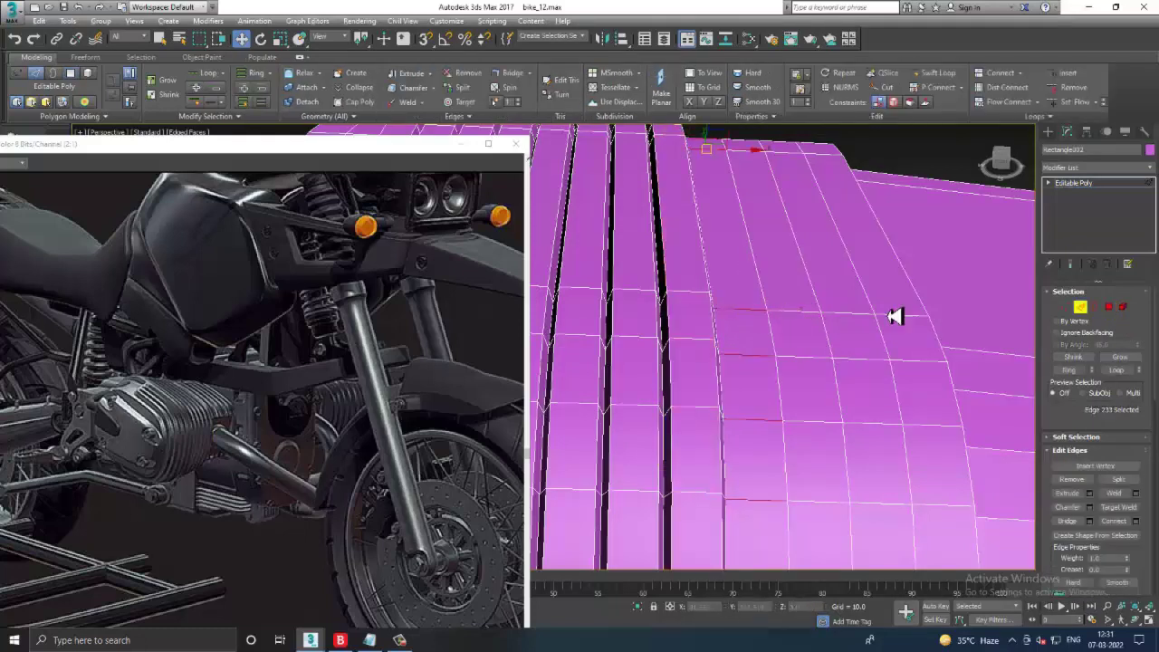
ctrl+click(1110, 309)
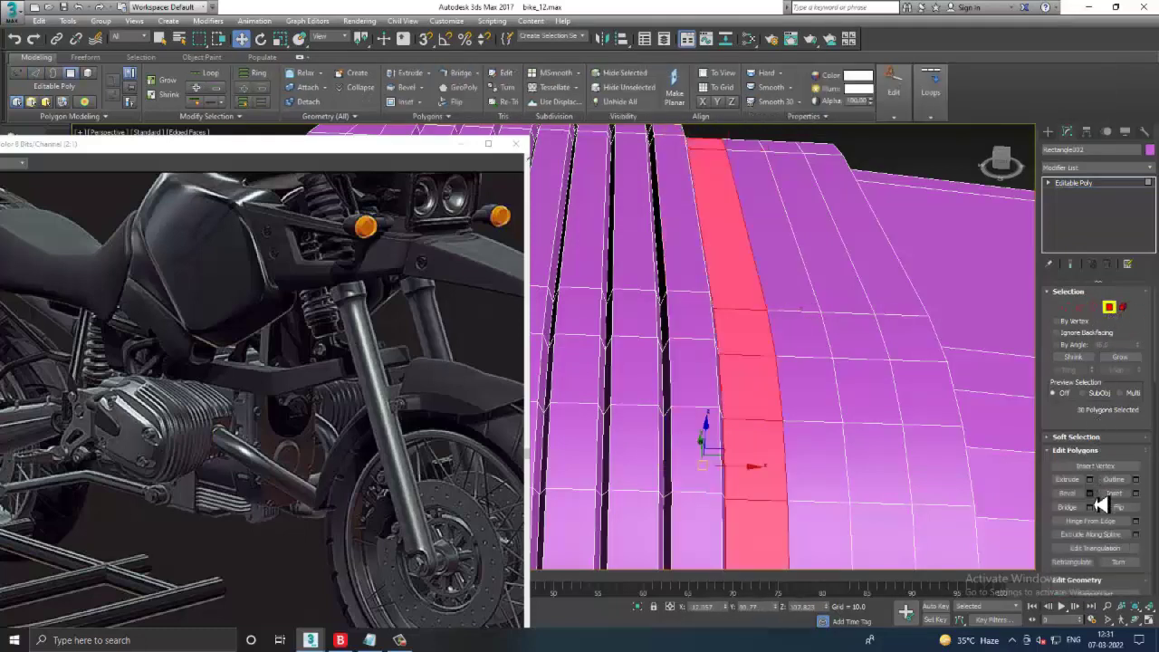
click(1097, 501)
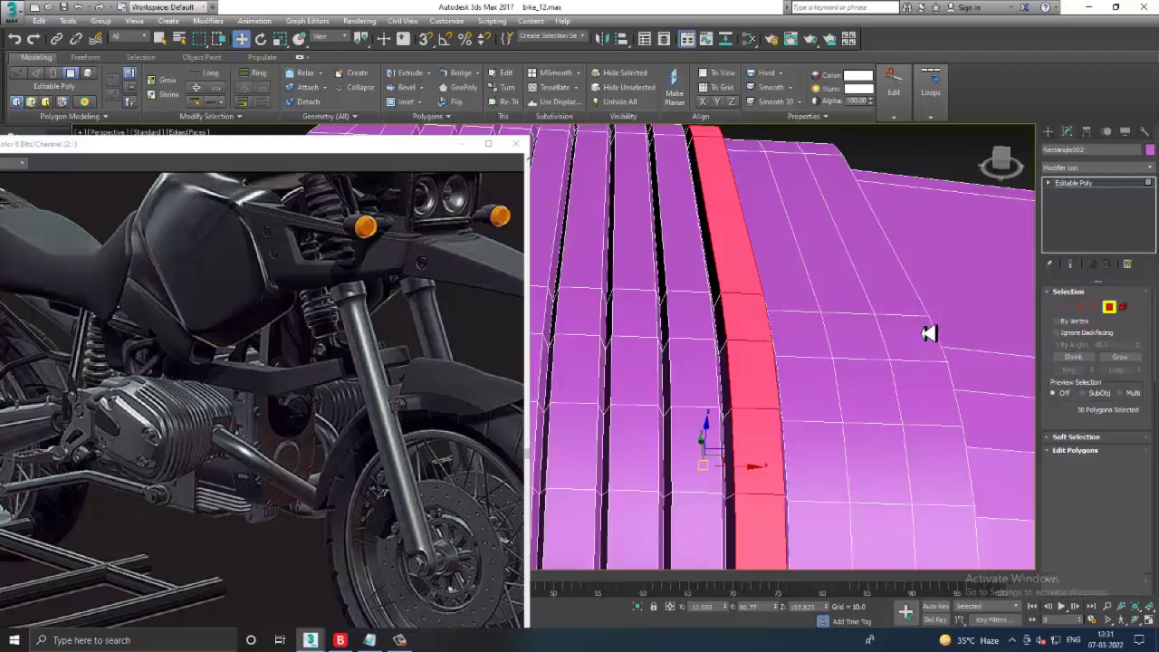
- Bevel two further strips into bands, inspecting them from a new angle
key(2)
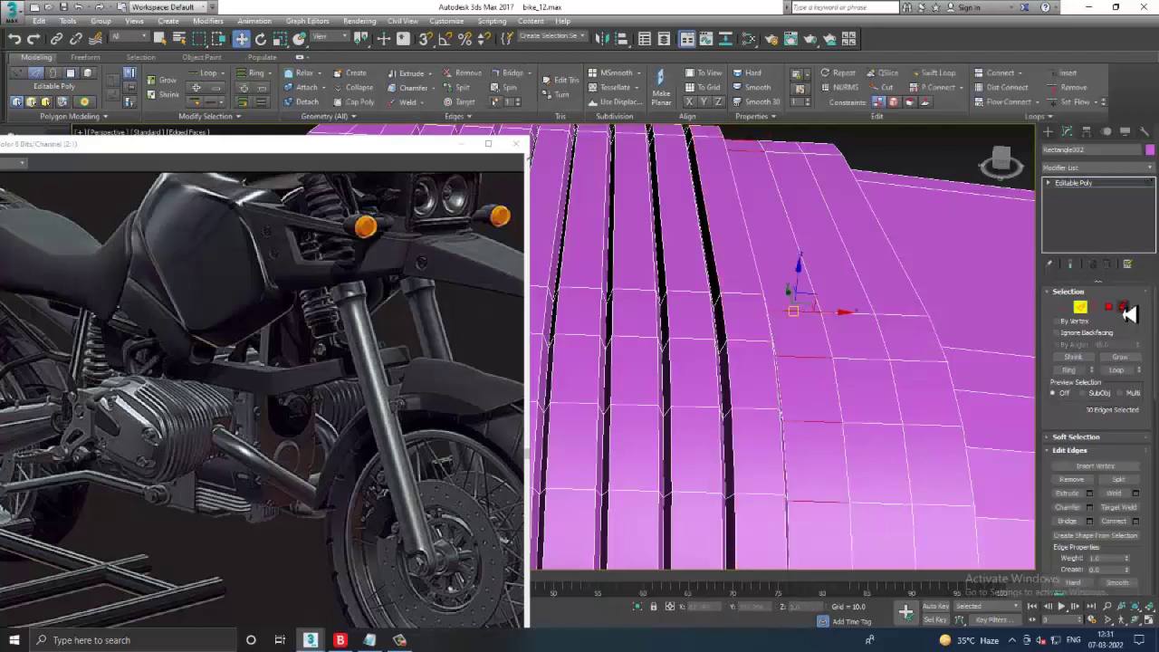
ctrl+click(1110, 308)
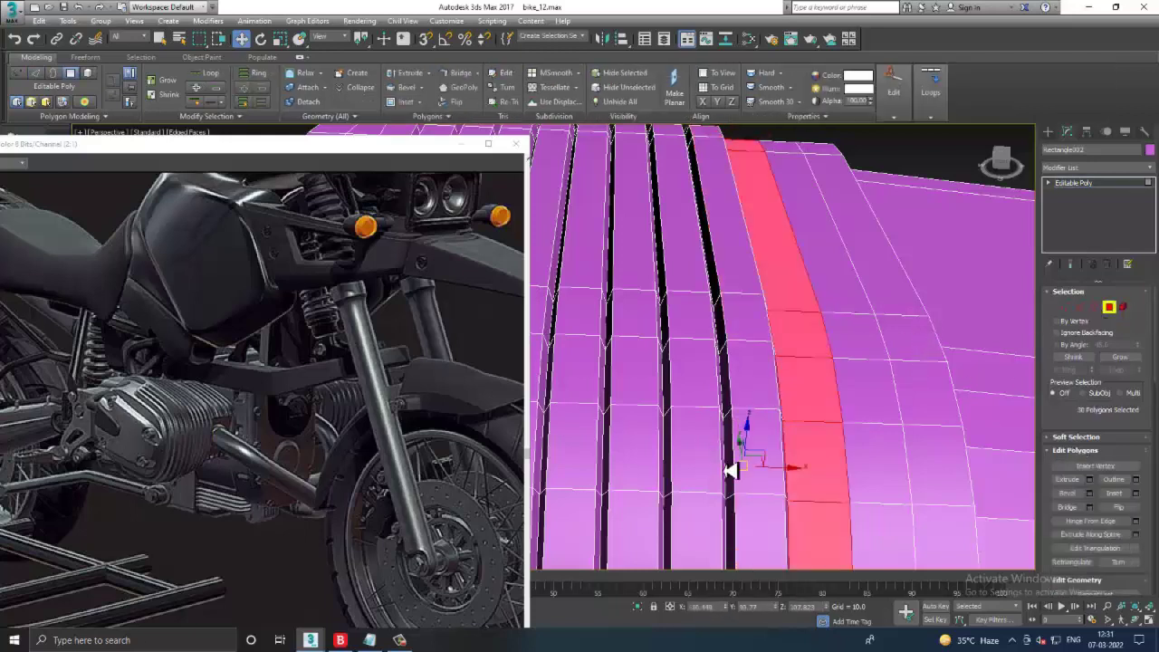
click(1096, 499)
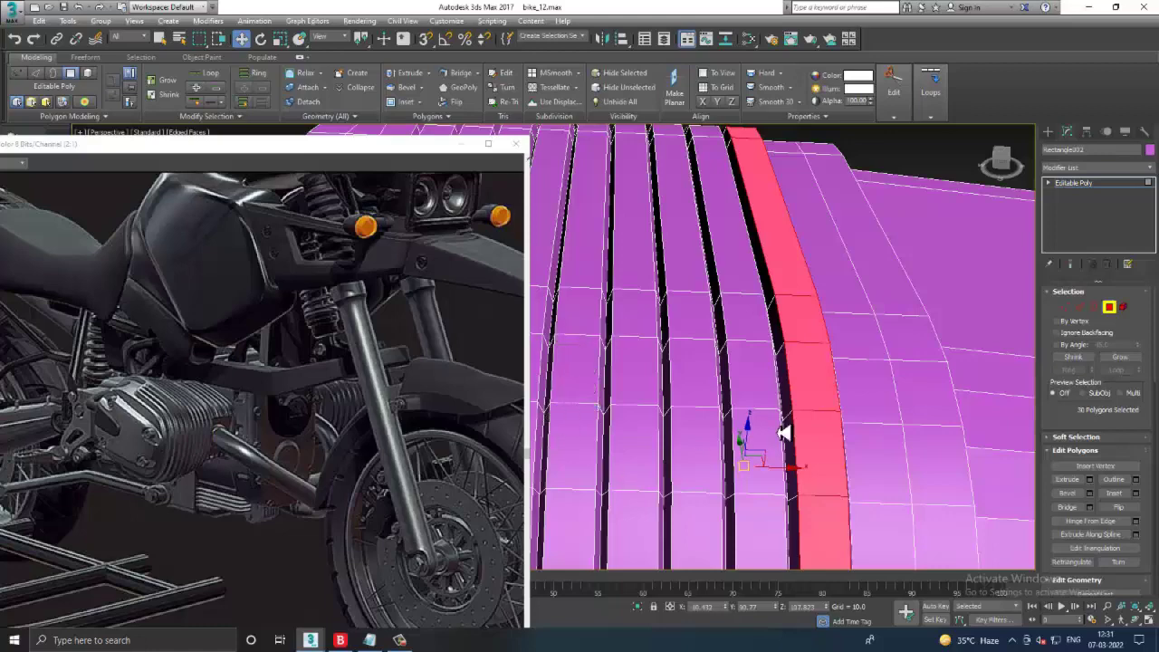
mouse_move(785, 435)
alt+middle_down()
mouse_move(861, 404)
mouse_move(845, 408)
alt+middle_up()
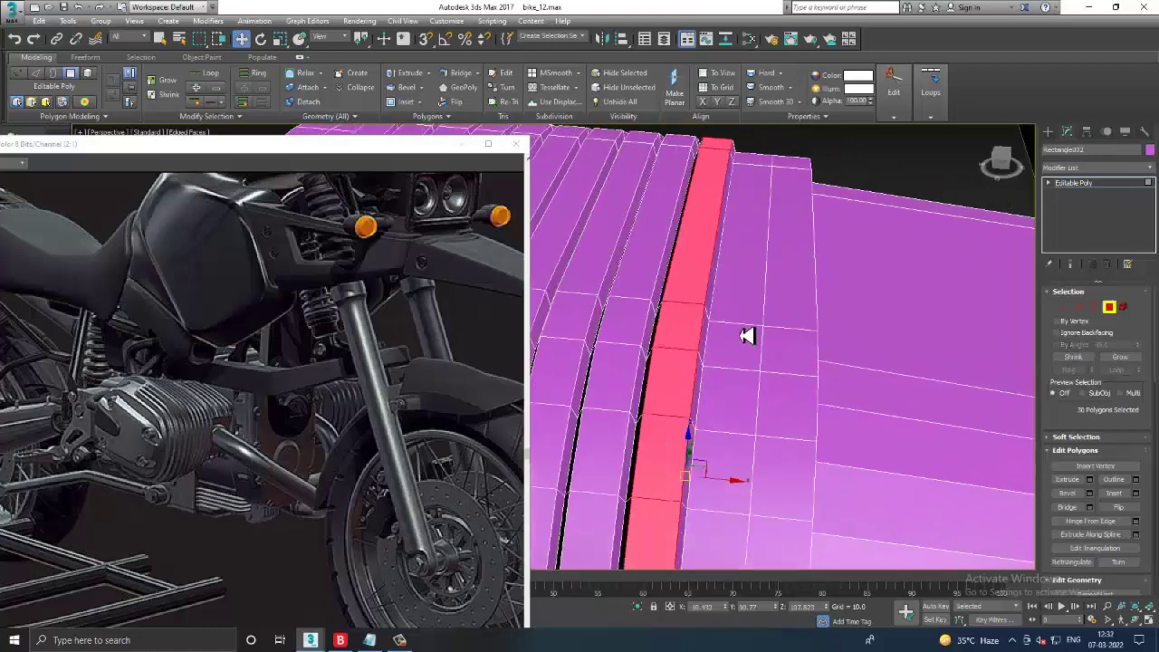
key(2)
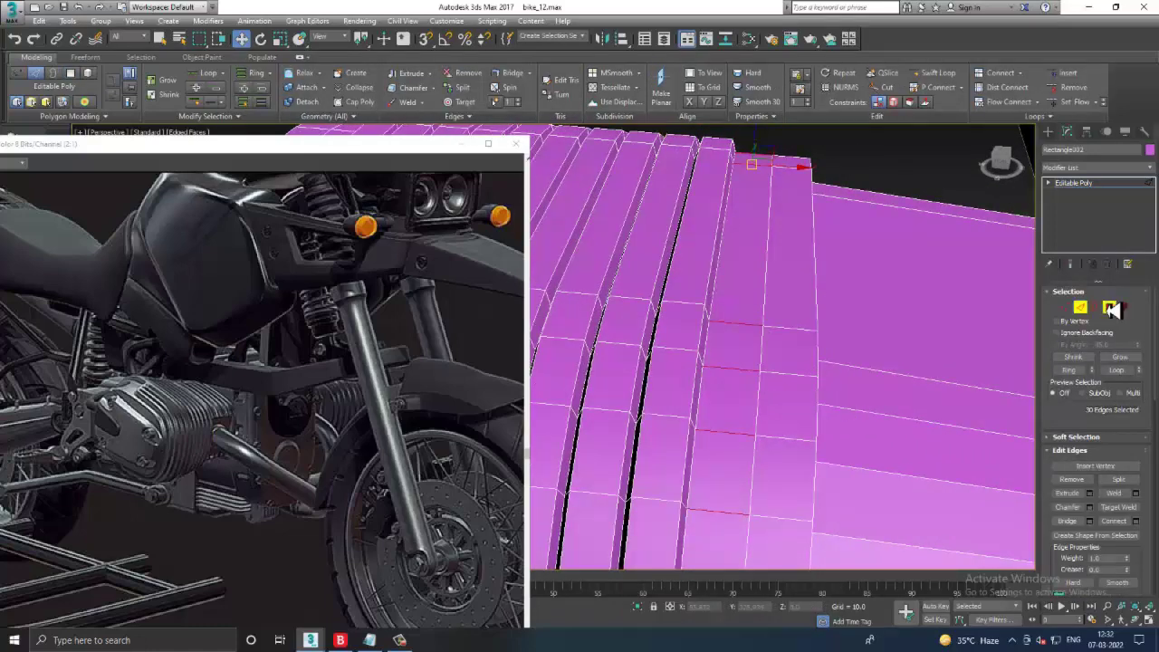
click(1110, 308)
click(1091, 494)
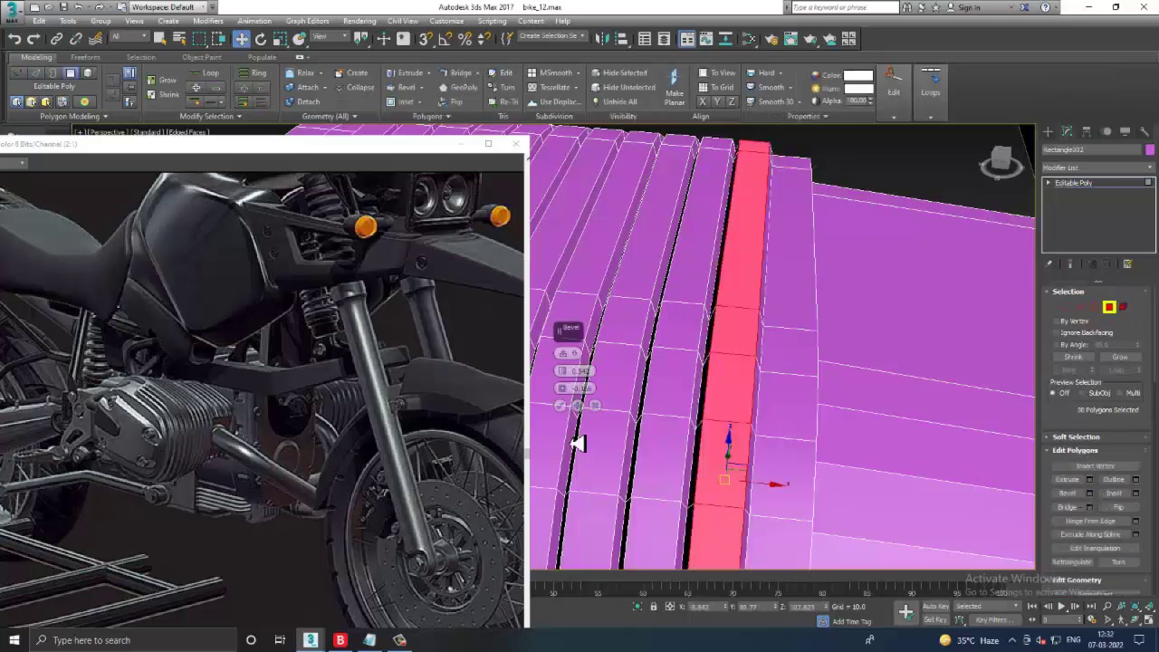
click(560, 406)
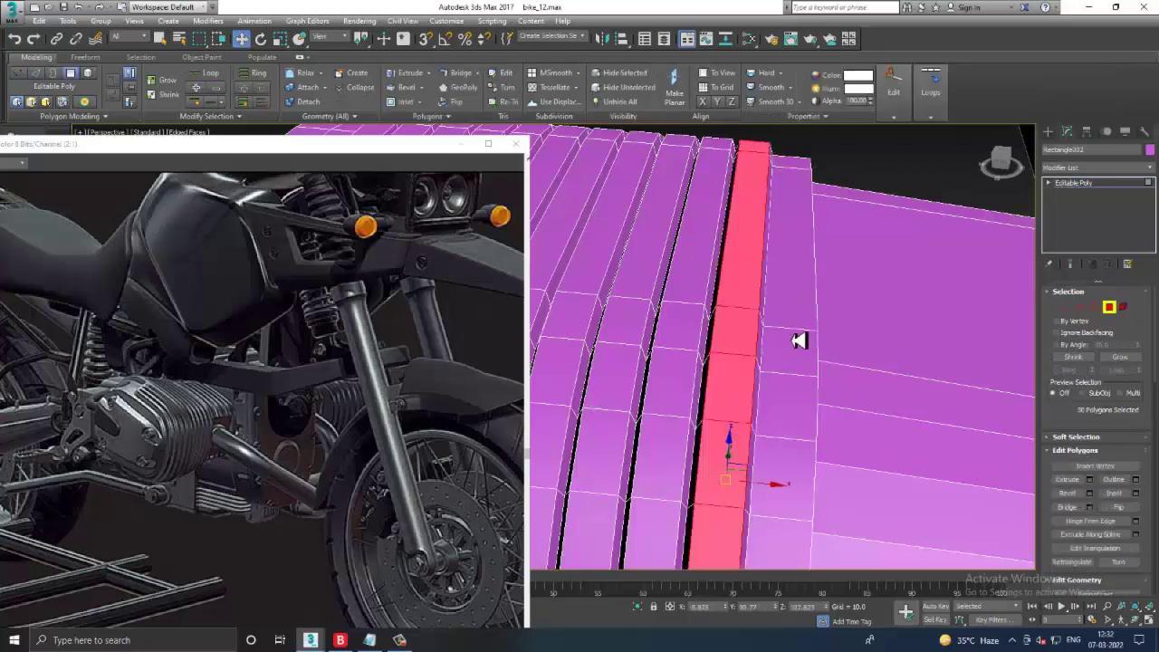
- Bevel the final band up to the step and view the whole part
key(2)
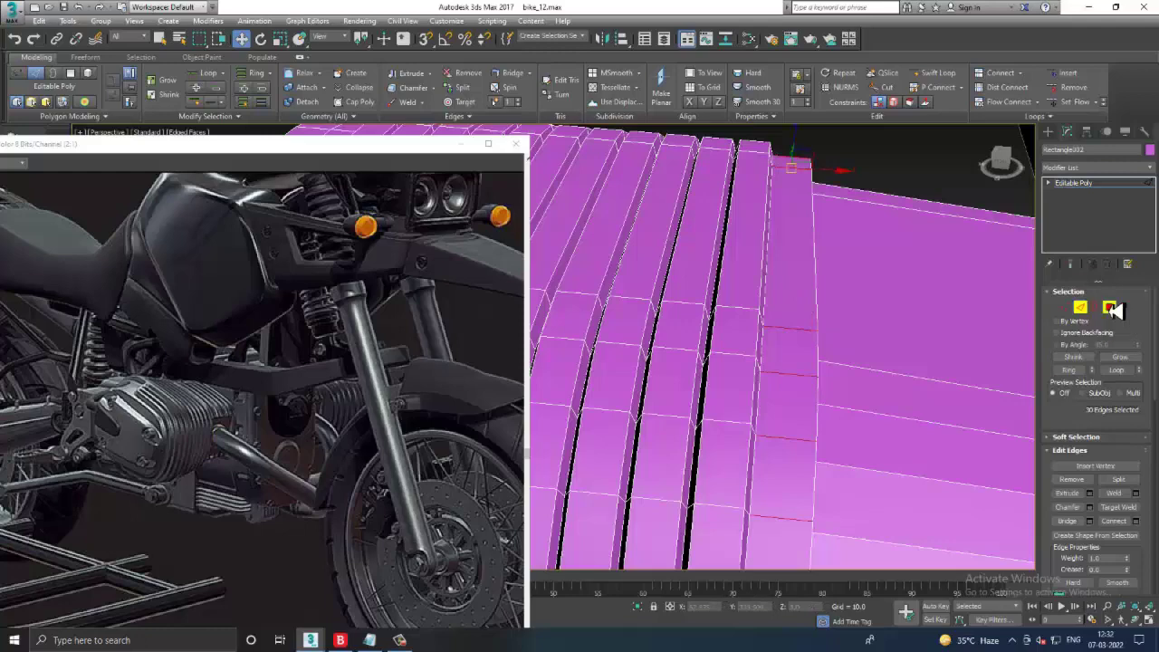
click(1111, 308)
click(1089, 494)
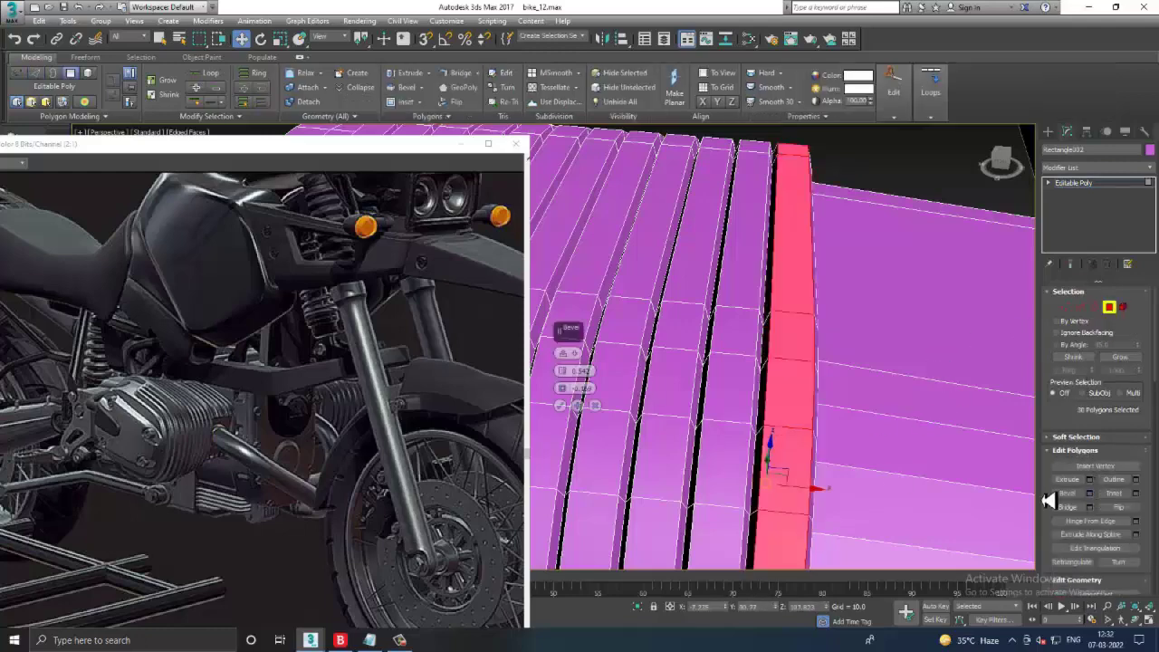
click(561, 406)
alt+middle_drag(808, 427, 784, 391)
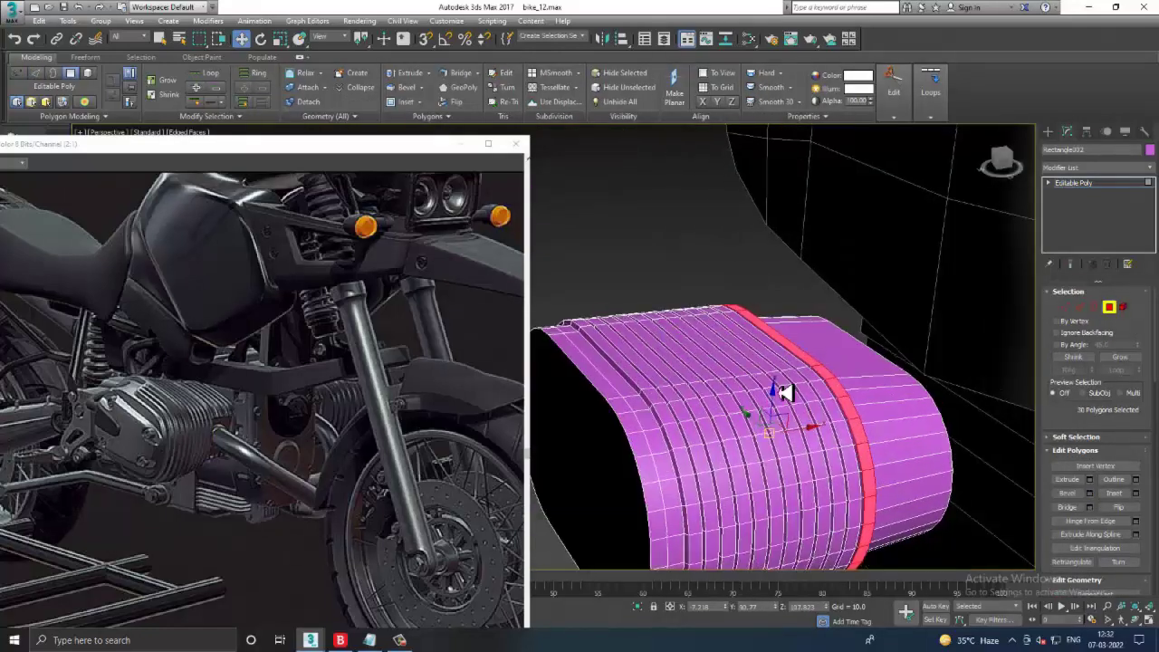
click(664, 284)
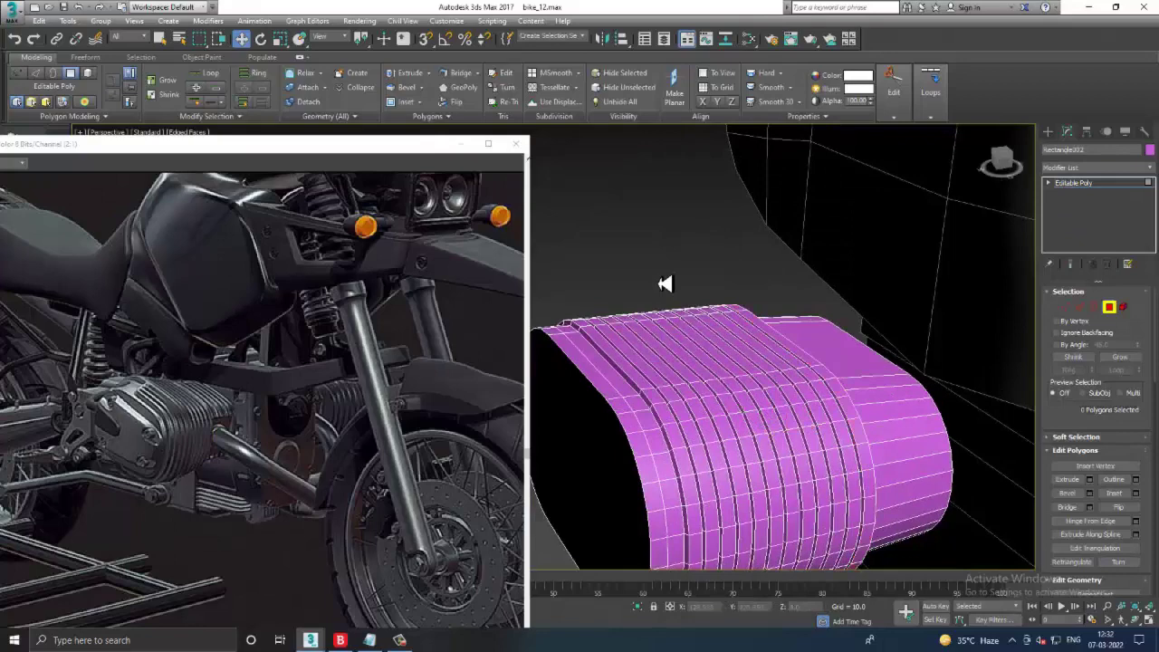
mouse_move(937, 463)
alt+middle_down()
mouse_move(823, 409)
mouse_move(813, 409)
mouse_move(813, 436)
mouse_move(810, 344)
mouse_move(818, 388)
mouse_move(808, 407)
alt+middle_up()
- Connect the plain end's edge ring with extra segments, dividing it into an even grid
click(1081, 306)
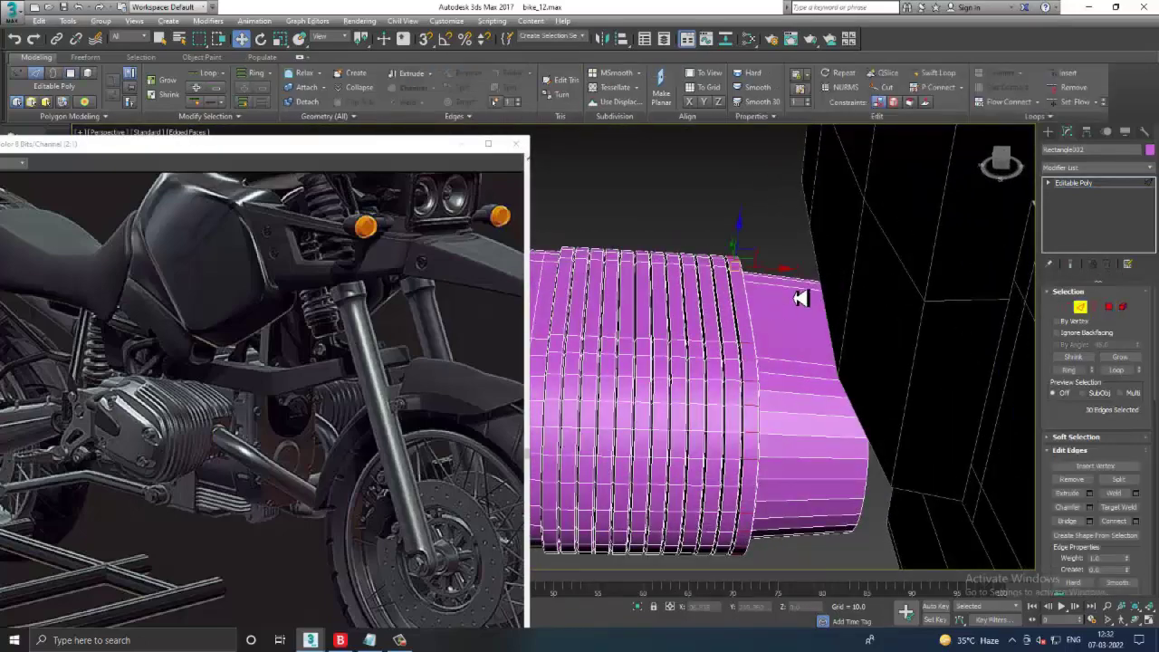
alt+middle_drag(803, 298, 797, 249)
key(alt+r)
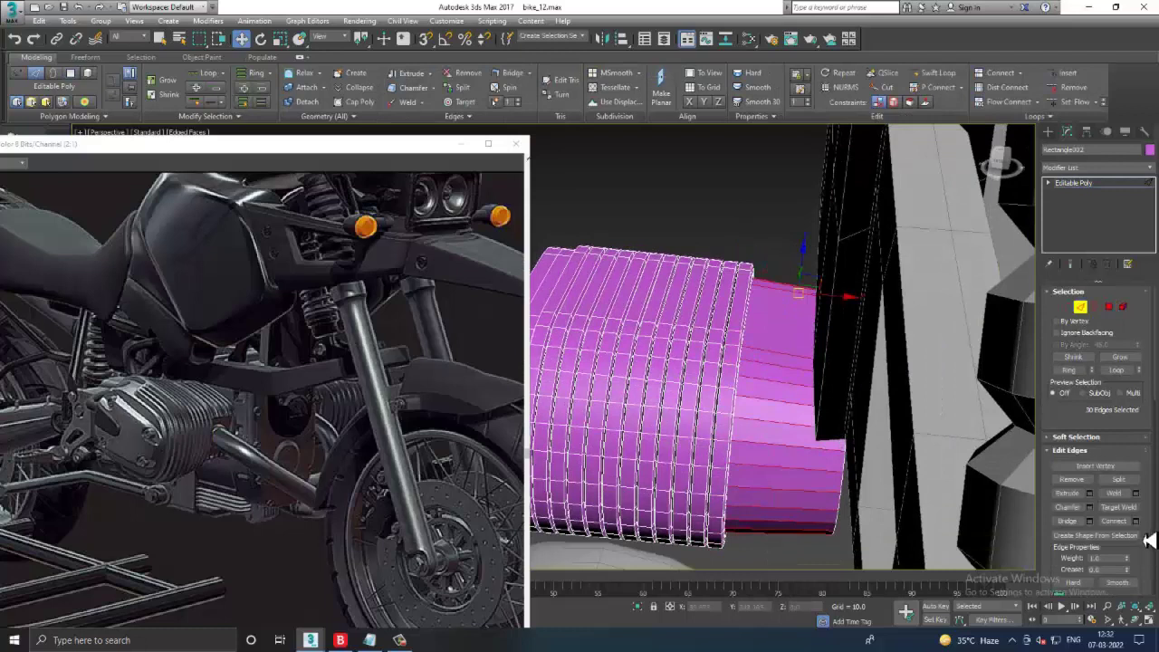
click(1135, 522)
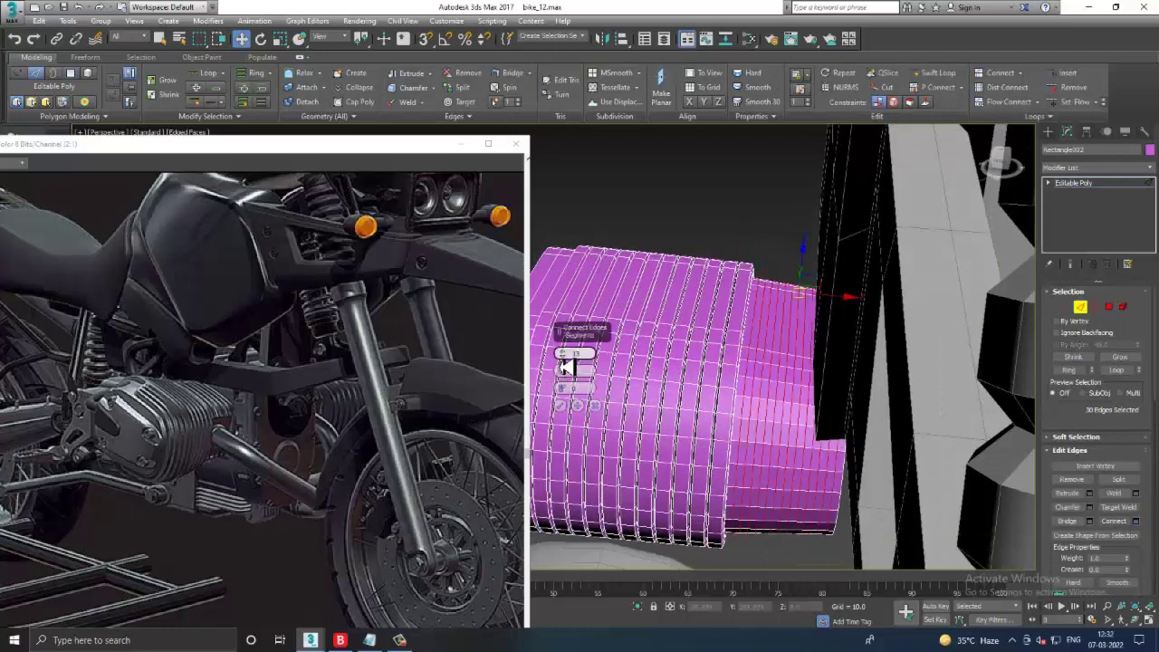
drag(565, 371, 573, 387)
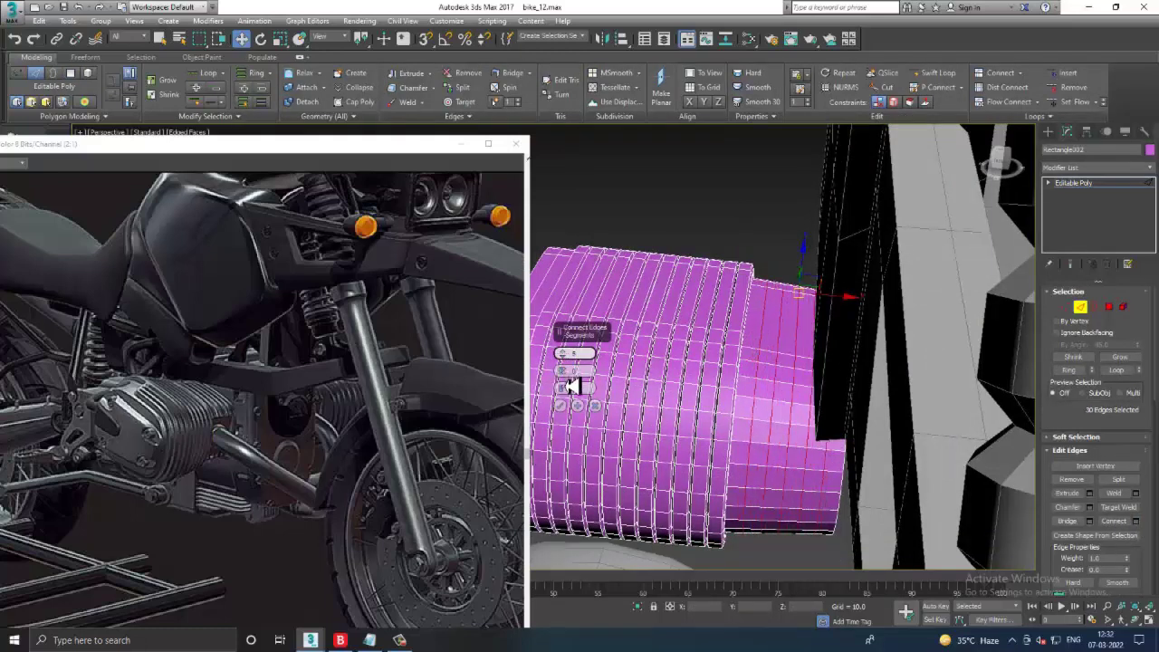
click(559, 405)
click(683, 220)
scroll(732, 350, up, 3)
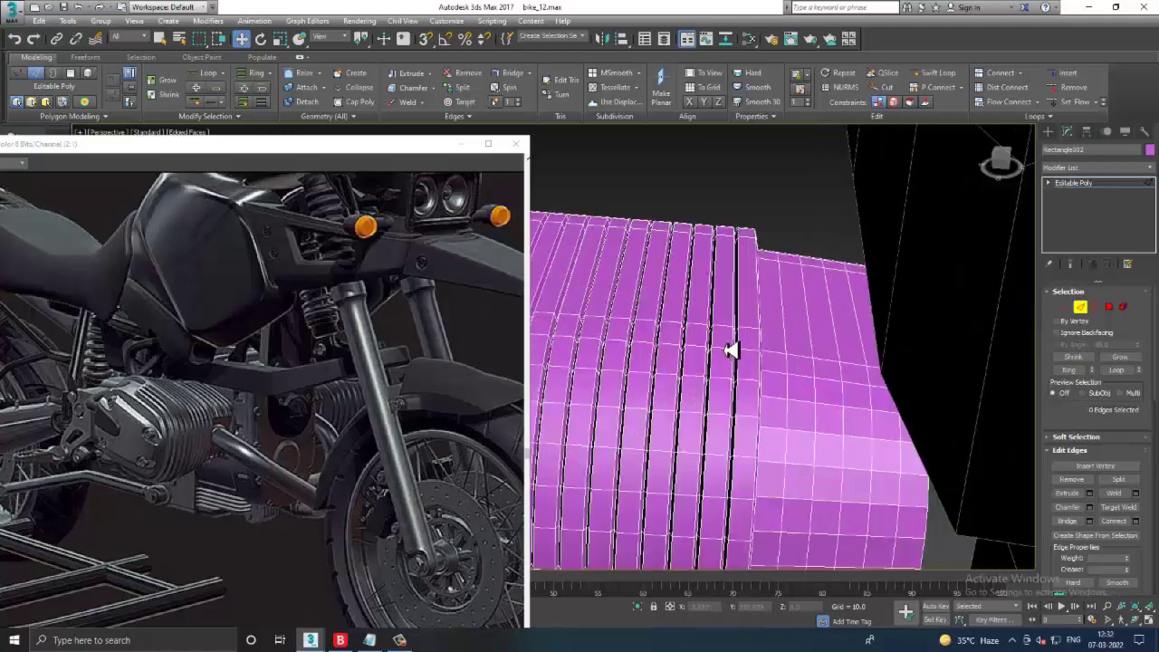
alt+middle_drag(732, 351, 791, 360)
- Bevel the first face strip on the divided end section into a raised band
key(2)
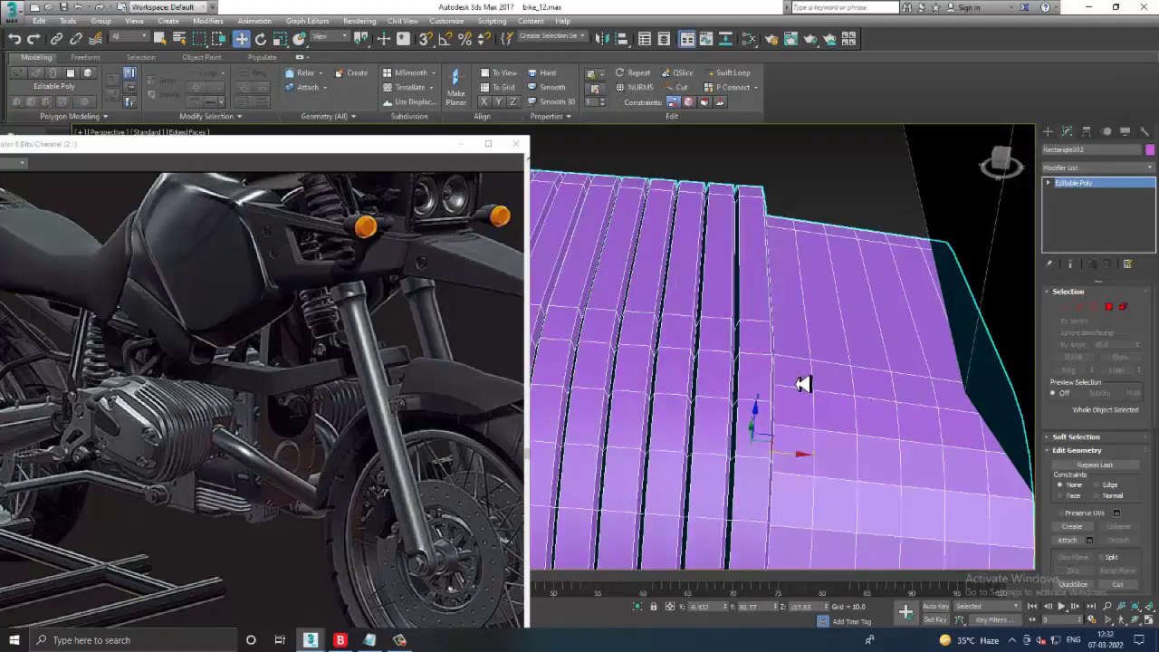
key(2)
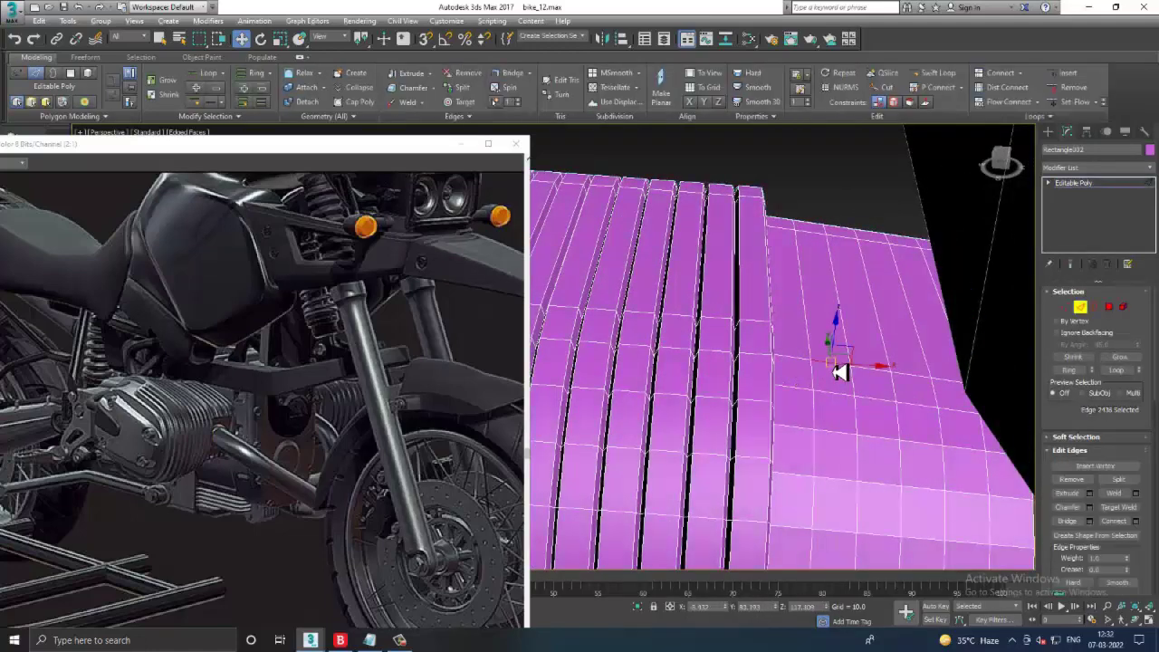
click(1113, 308)
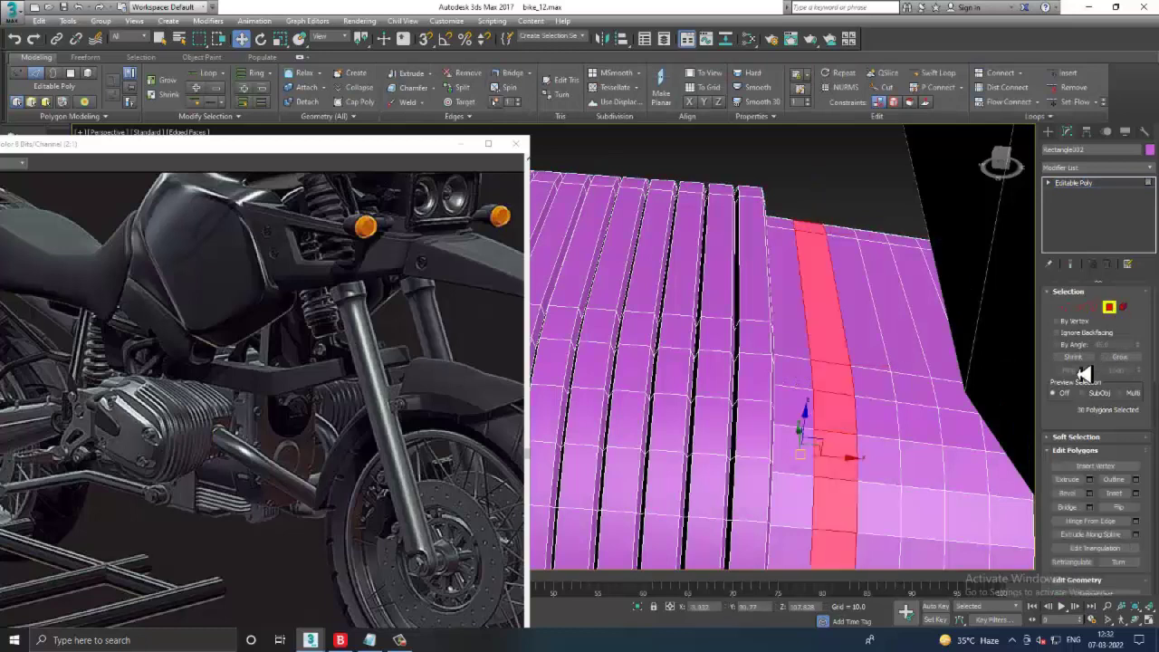
click(1091, 493)
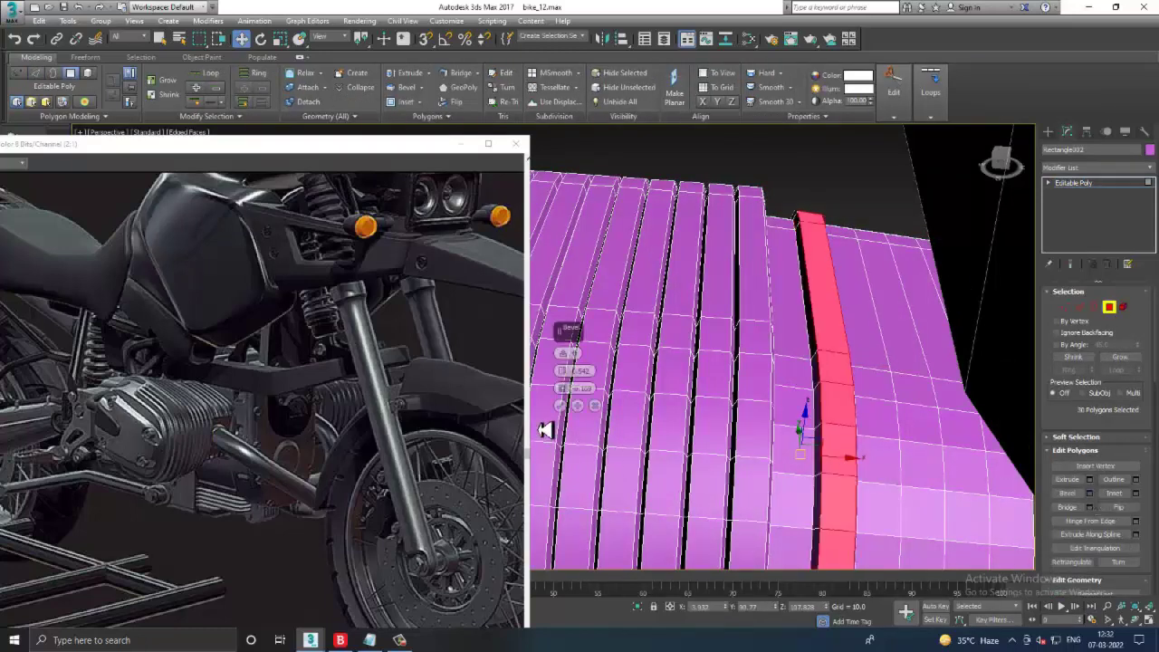
click(578, 404)
- Bevel the next two face strips along the end section
key(2)
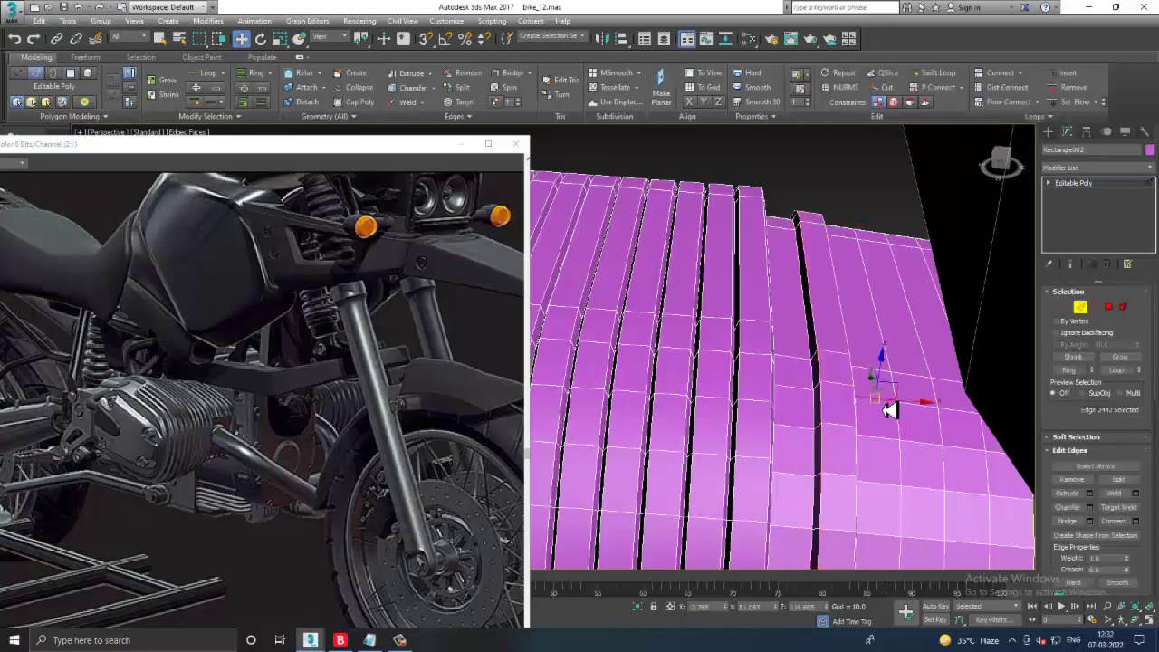
click(1111, 309)
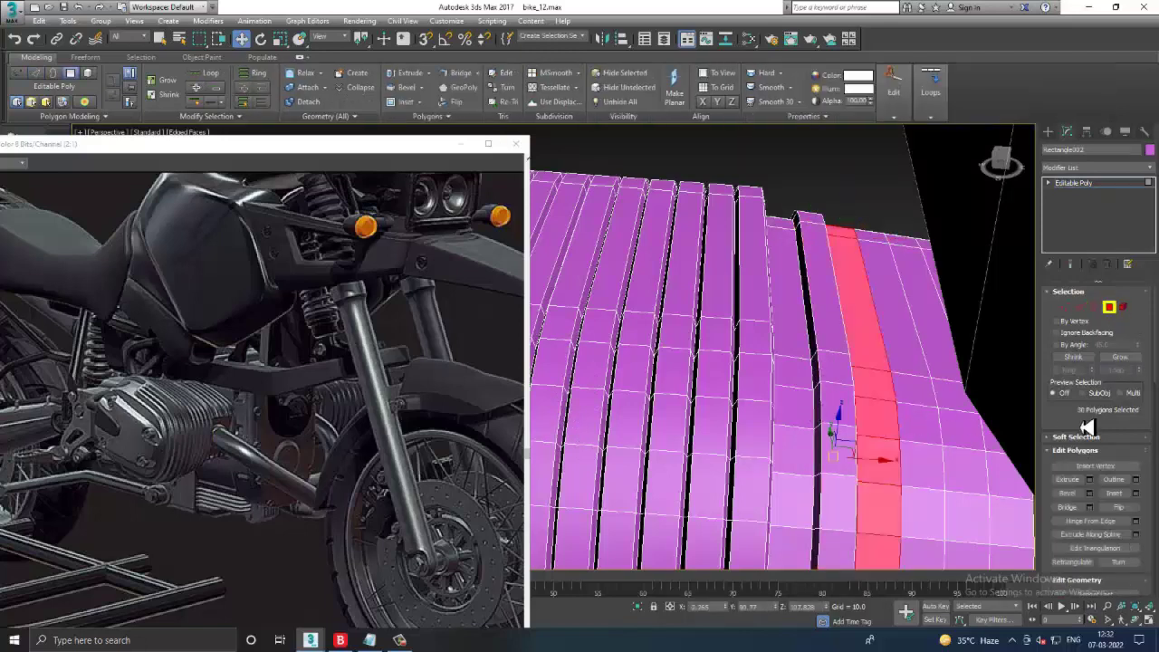
click(1091, 493)
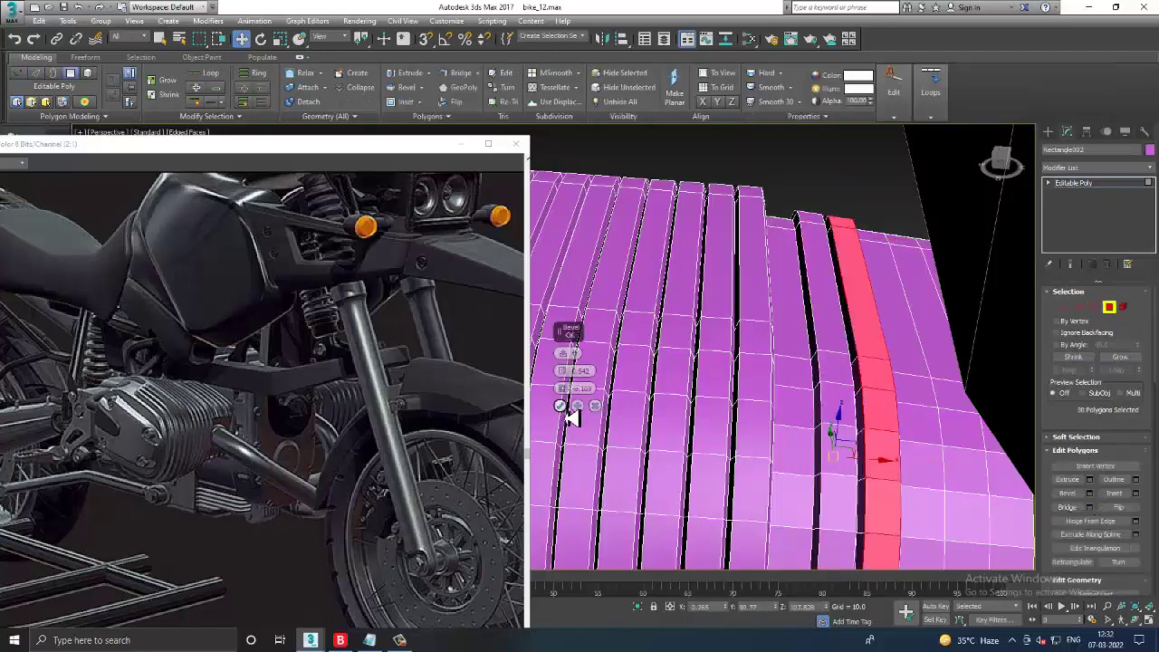
key(2)
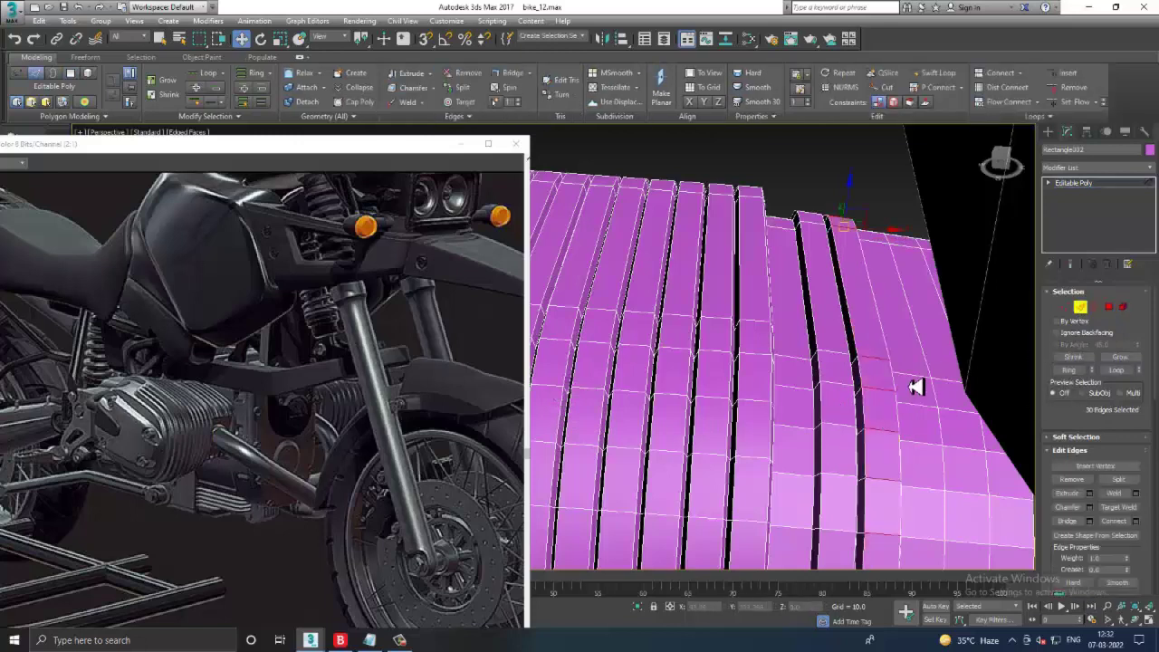
click(1110, 308)
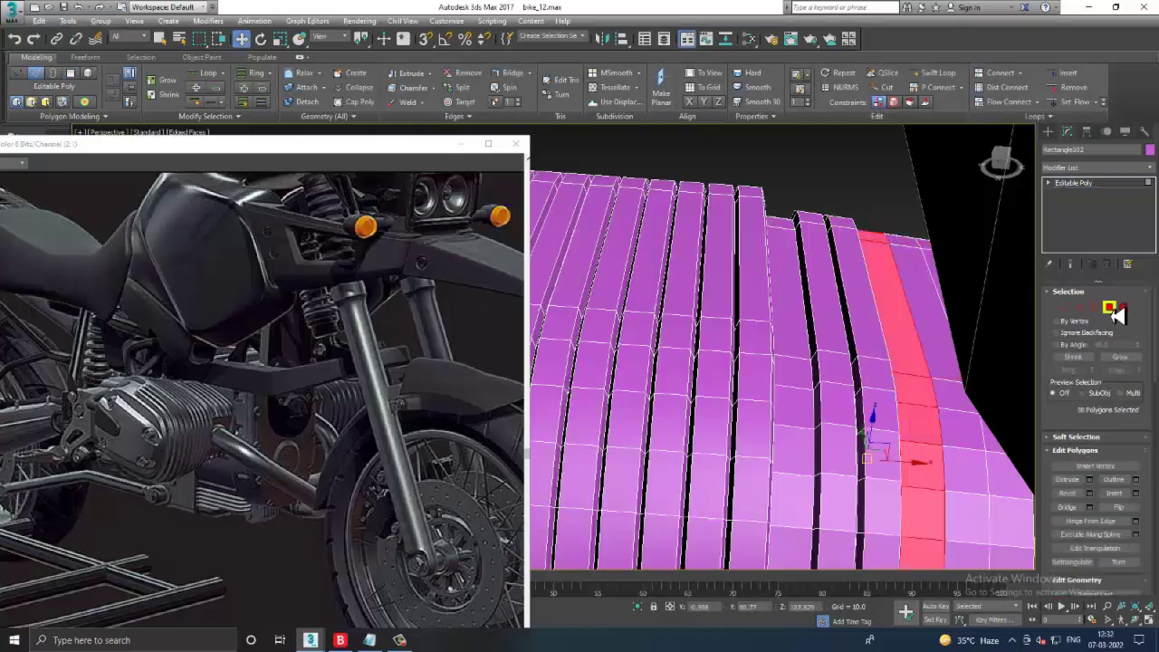
click(1090, 494)
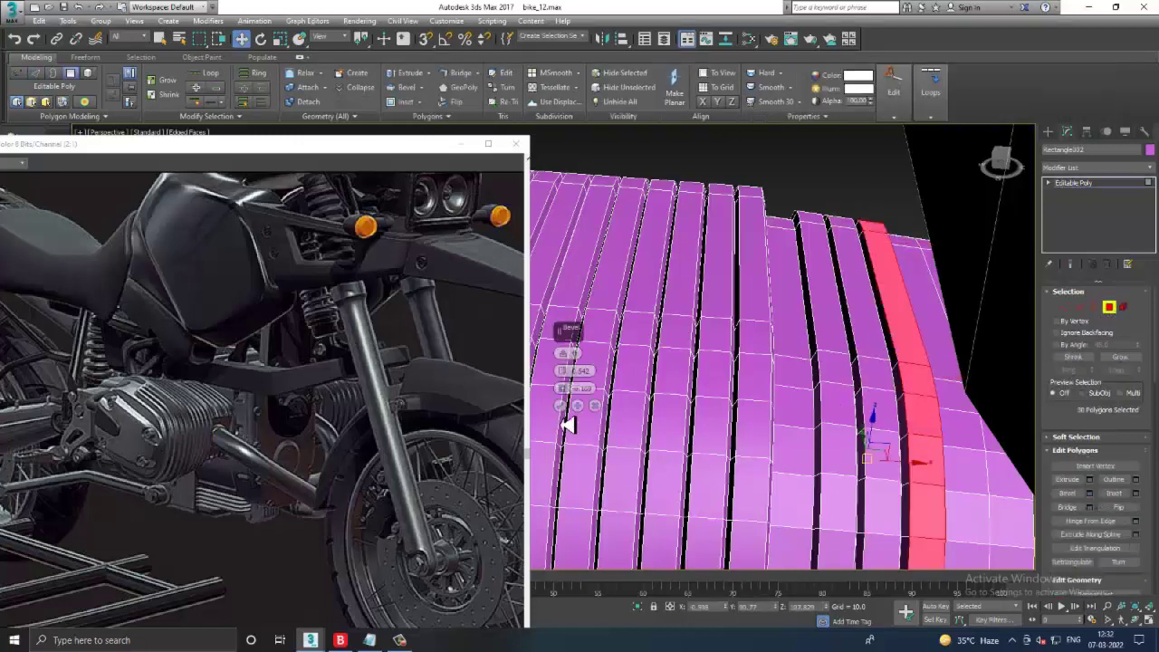
click(569, 390)
- Bevel the last face strip on the end section and deselect it
mouse_move(569, 399)
alt+middle_down()
mouse_move(1009, 415)
mouse_move(939, 380)
alt+middle_up()
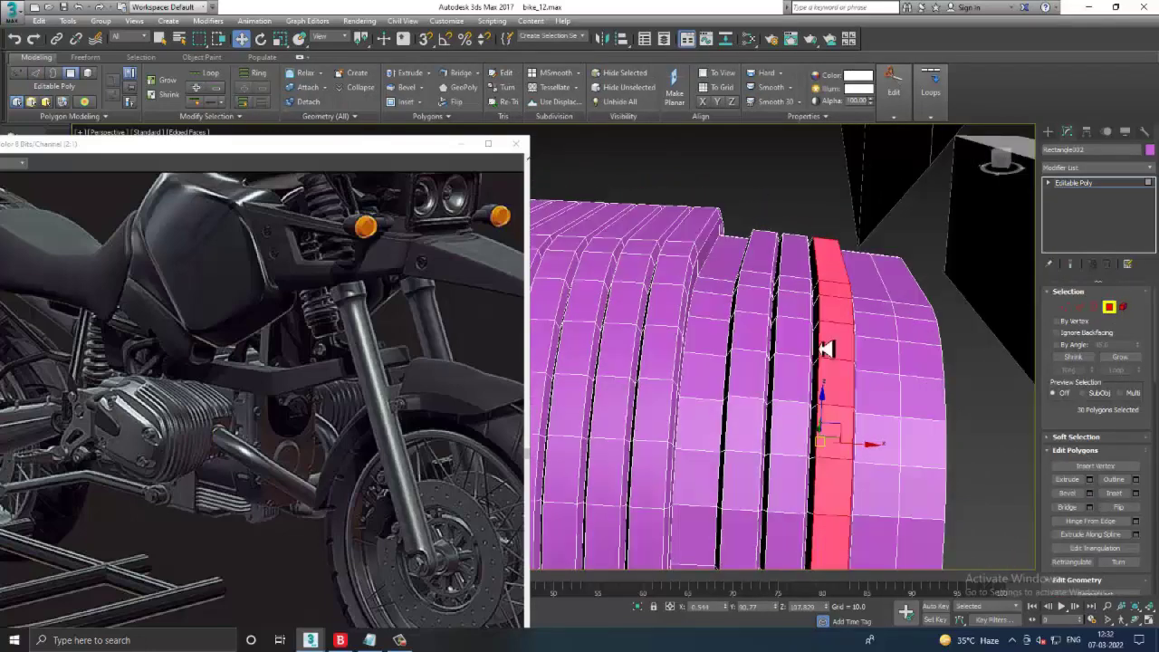
key(2)
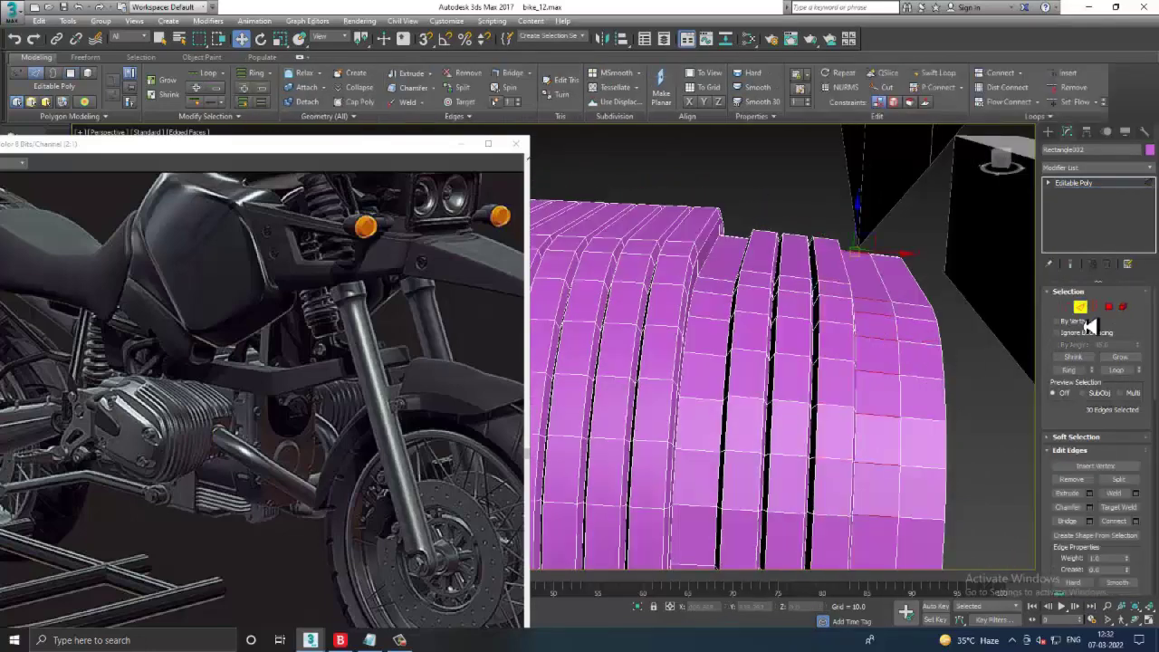
click(1109, 307)
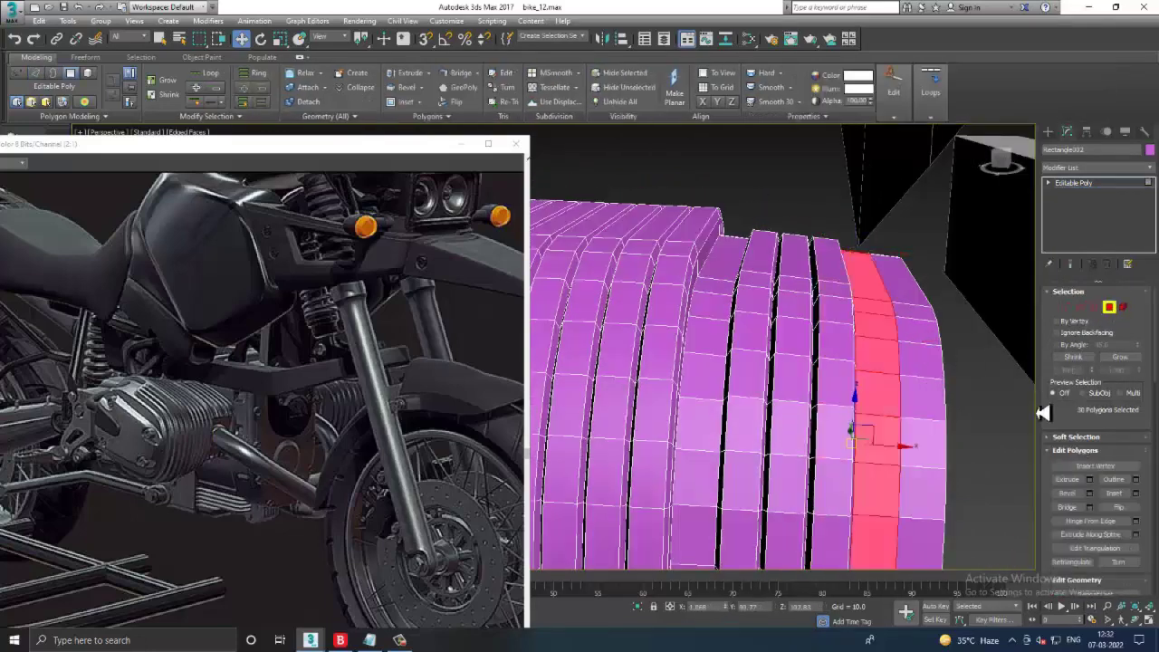
click(1092, 493)
click(565, 407)
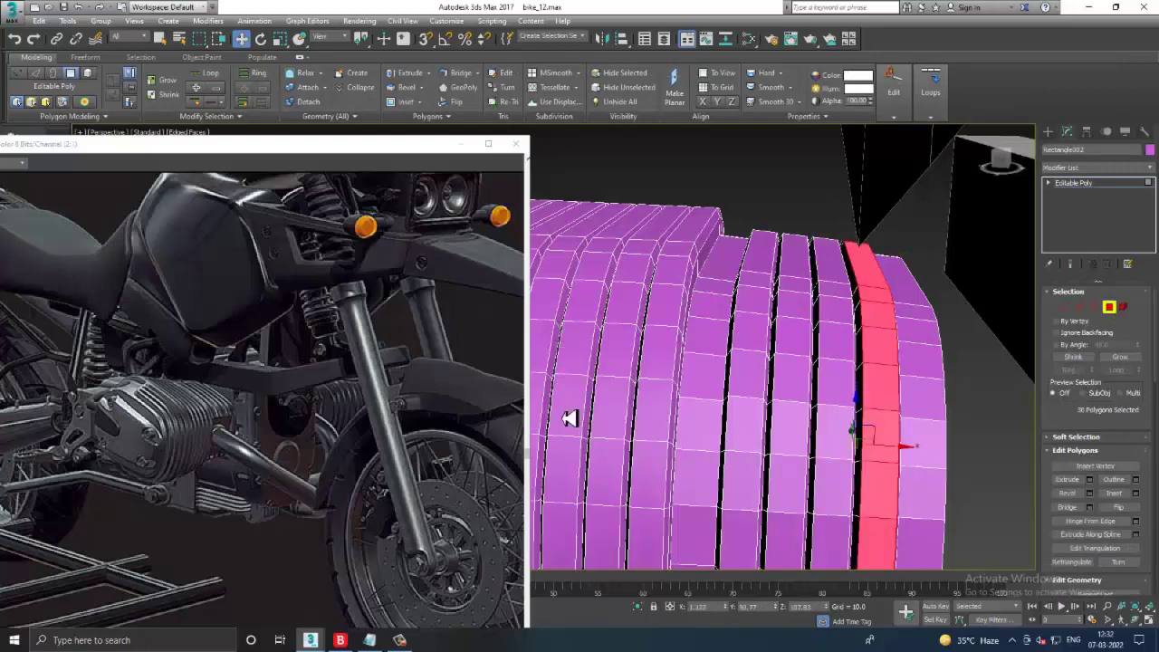
click(716, 150)
mouse_move(885, 375)
alt+middle_down()
mouse_move(781, 383)
mouse_move(751, 362)
mouse_move(784, 336)
mouse_move(1027, 357)
alt+middle_up()
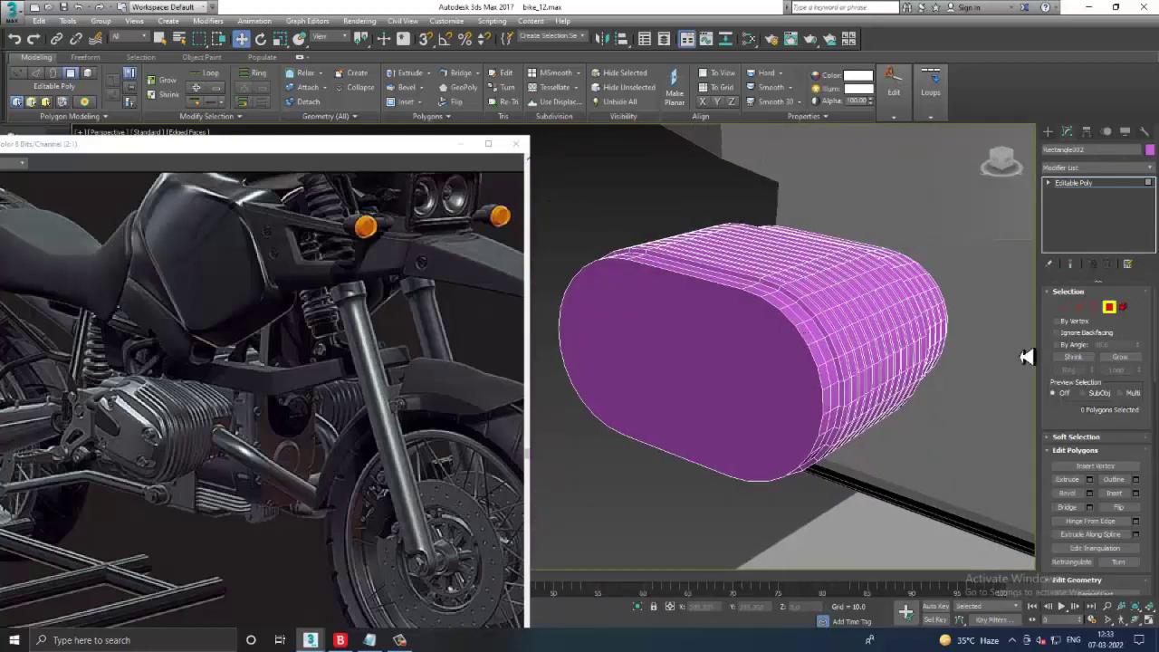
- Convert the oval end face to border edges and connect them with new loops pinched to about 34
click(714, 345)
mouse_move(735, 345)
alt+middle_down()
mouse_move(815, 372)
mouse_move(747, 366)
alt+middle_up()
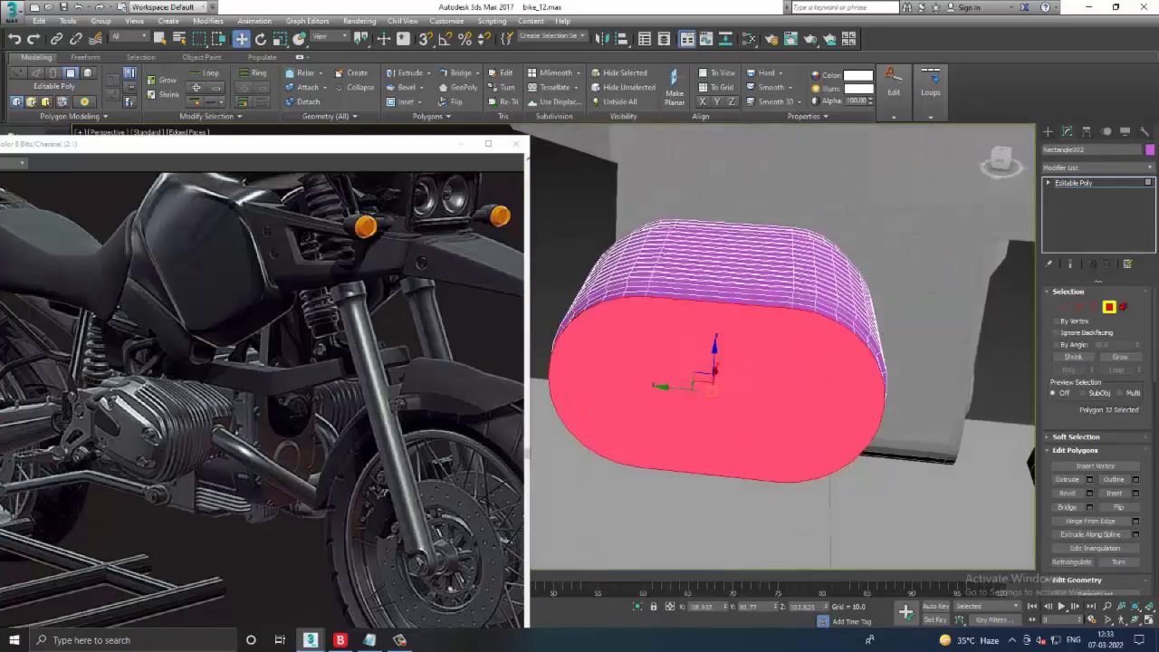
ctrl+click(1080, 307)
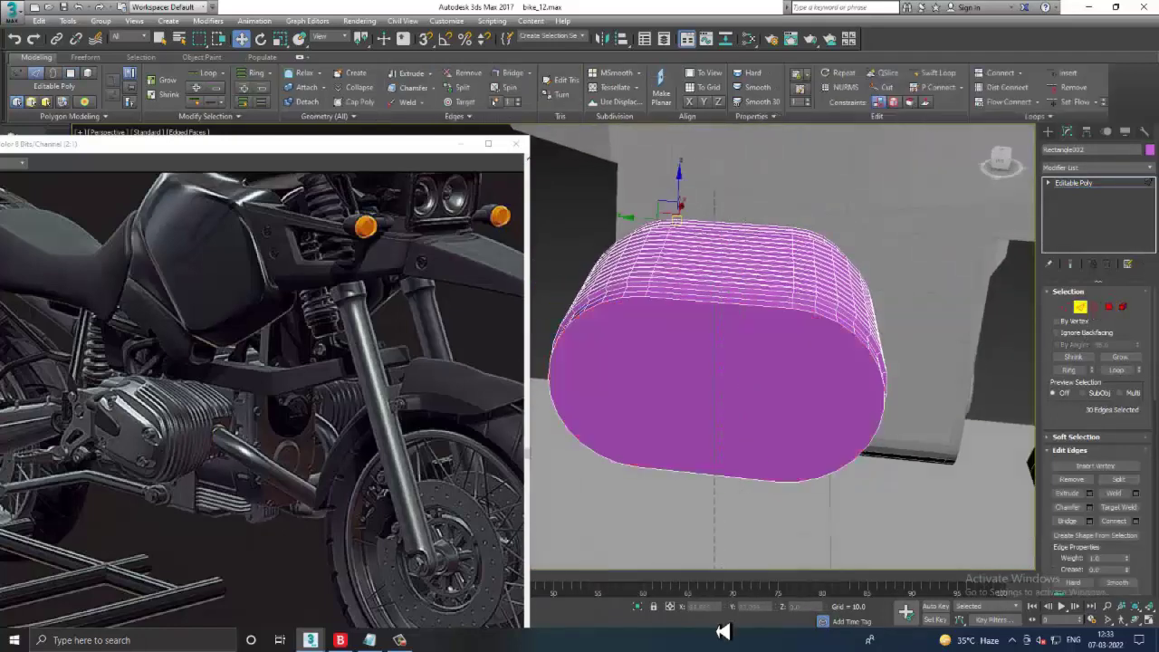
mouse_move(723, 631)
alt+middle_down()
mouse_move(810, 344)
mouse_move(948, 406)
mouse_move(921, 313)
mouse_move(996, 408)
alt+middle_up()
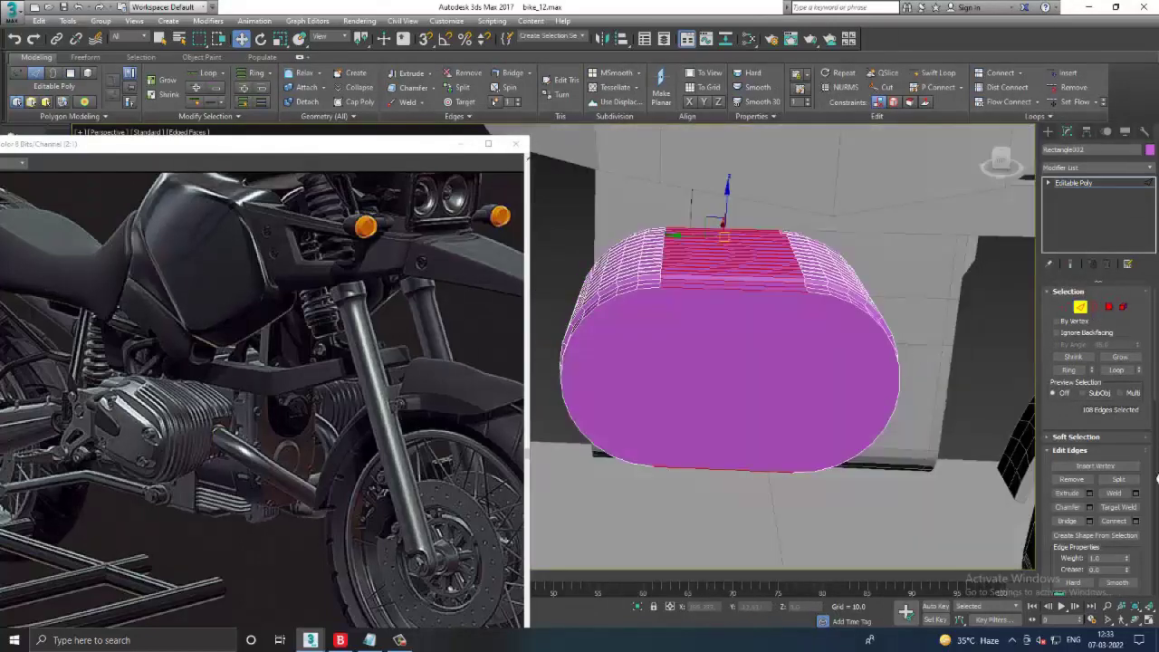
click(1138, 522)
alt+middle_drag(840, 427, 680, 407)
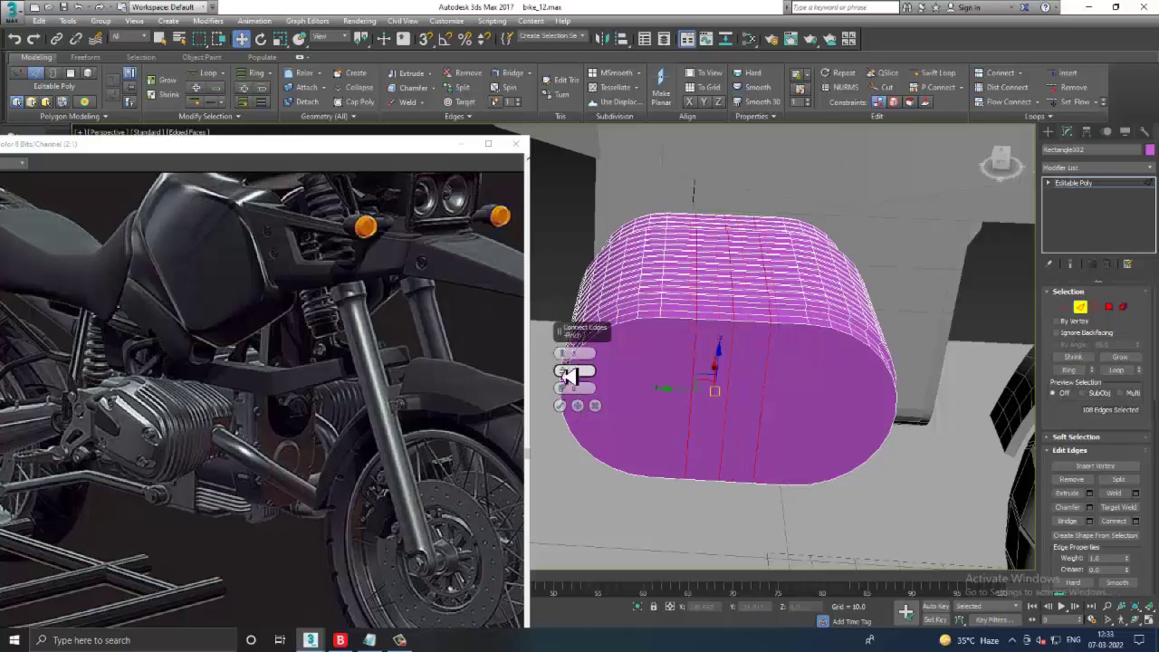
drag(567, 375, 555, 392)
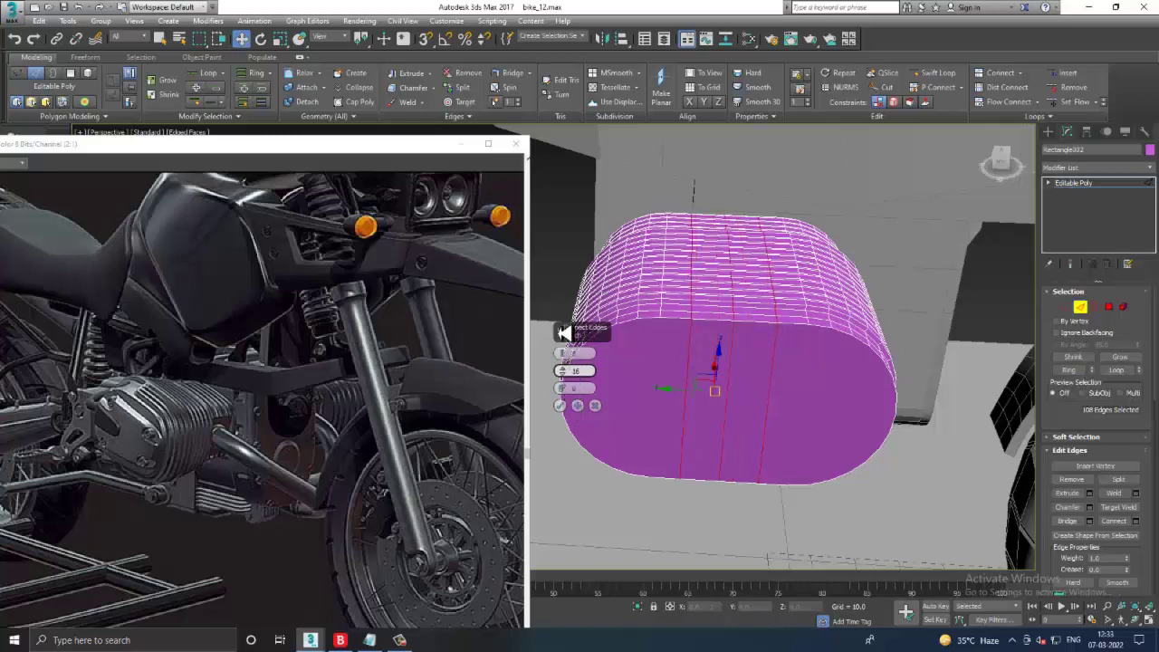
click(560, 406)
mouse_move(565, 409)
alt+middle_down()
mouse_move(789, 331)
mouse_move(802, 311)
mouse_move(854, 332)
mouse_move(758, 344)
alt+middle_up()
scroll(810, 311, up, 2)
- In vertex mode, toggle wireframe view and select a loop of vertices
scroll(725, 319, up, 2)
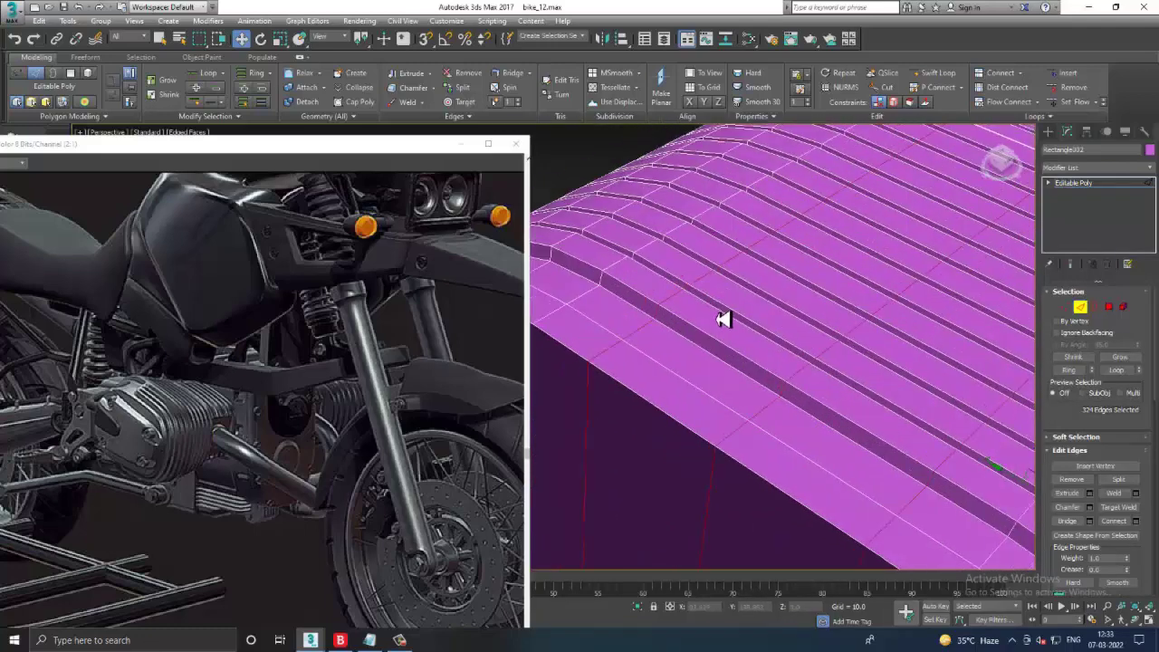
key(1)
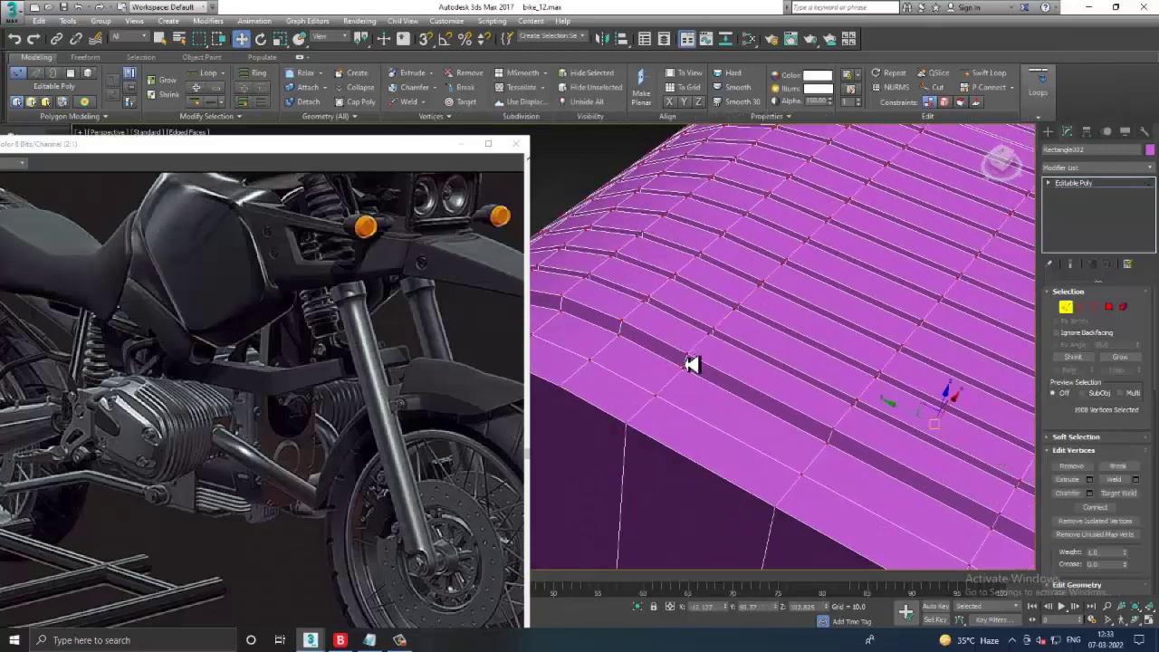
key(F3)
mouse_move(730, 360)
alt+middle_down()
mouse_move(789, 326)
mouse_move(782, 344)
alt+middle_up()
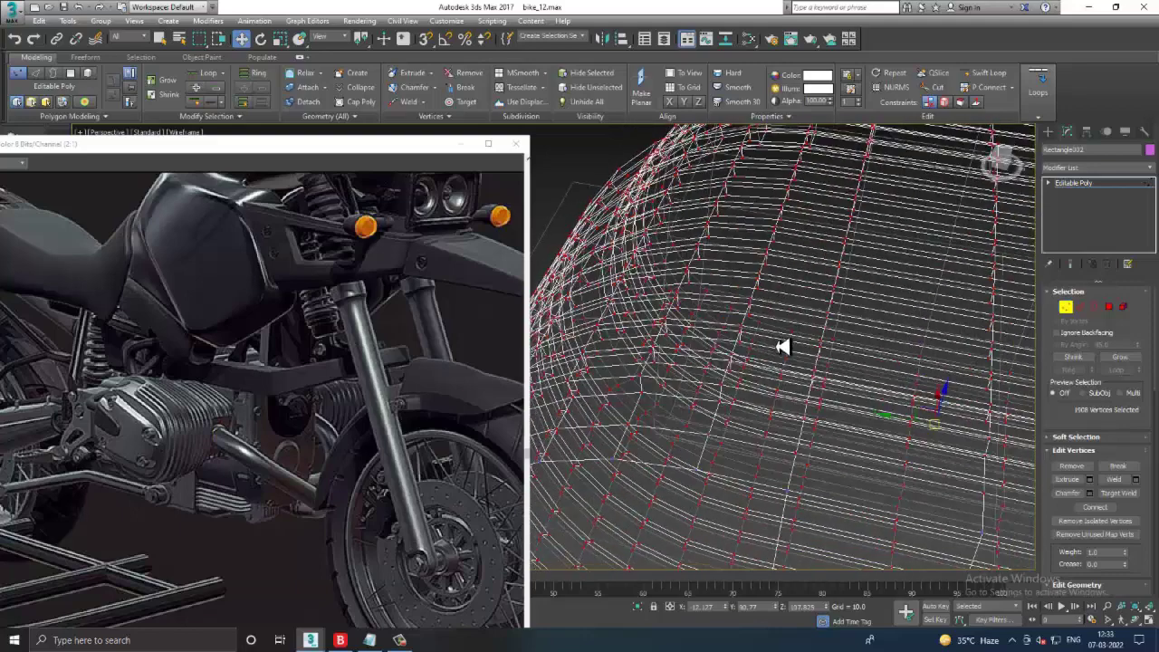
key(F3)
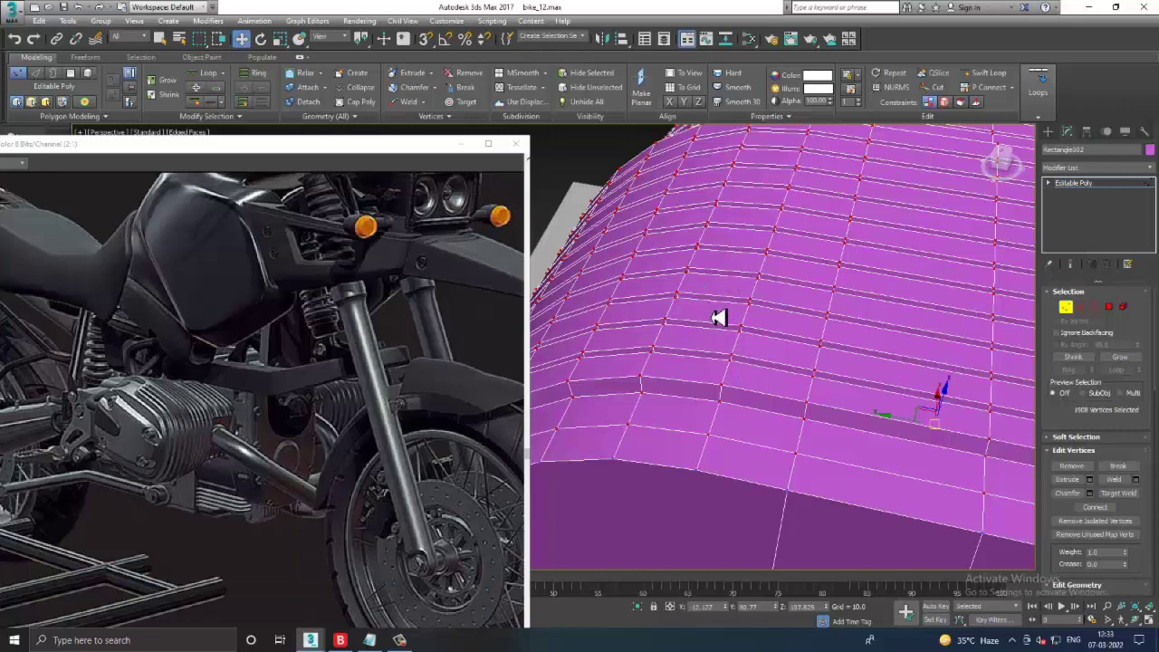
click(813, 342)
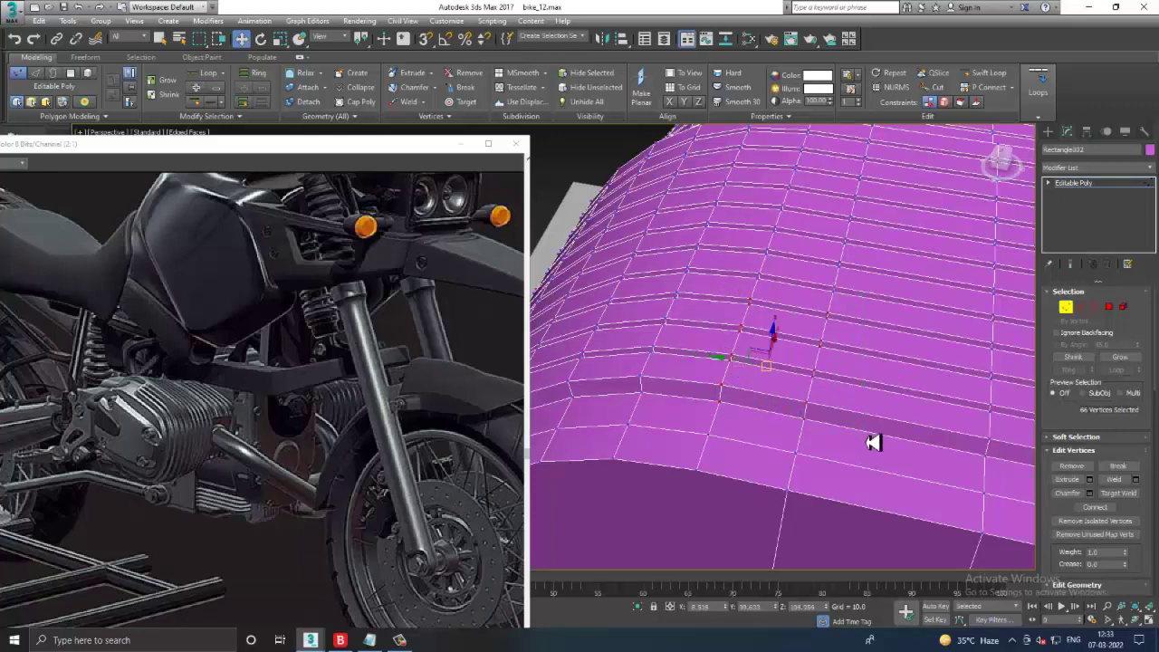
- Box-select a column of vertices across the top bands and move it to dent them
key(F3)
scroll(859, 426, down, 5)
scroll(865, 398, down, 2)
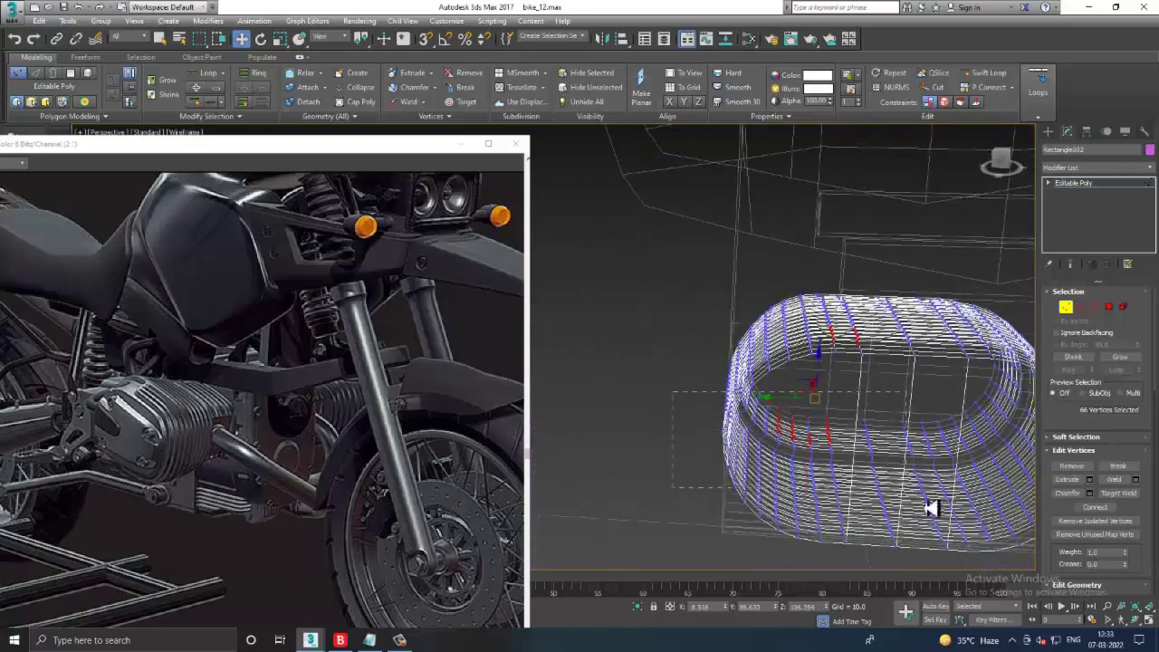
alt+middle_drag(947, 507, 875, 487)
scroll(861, 465, up, 2)
key(F3)
scroll(855, 451, up, 3)
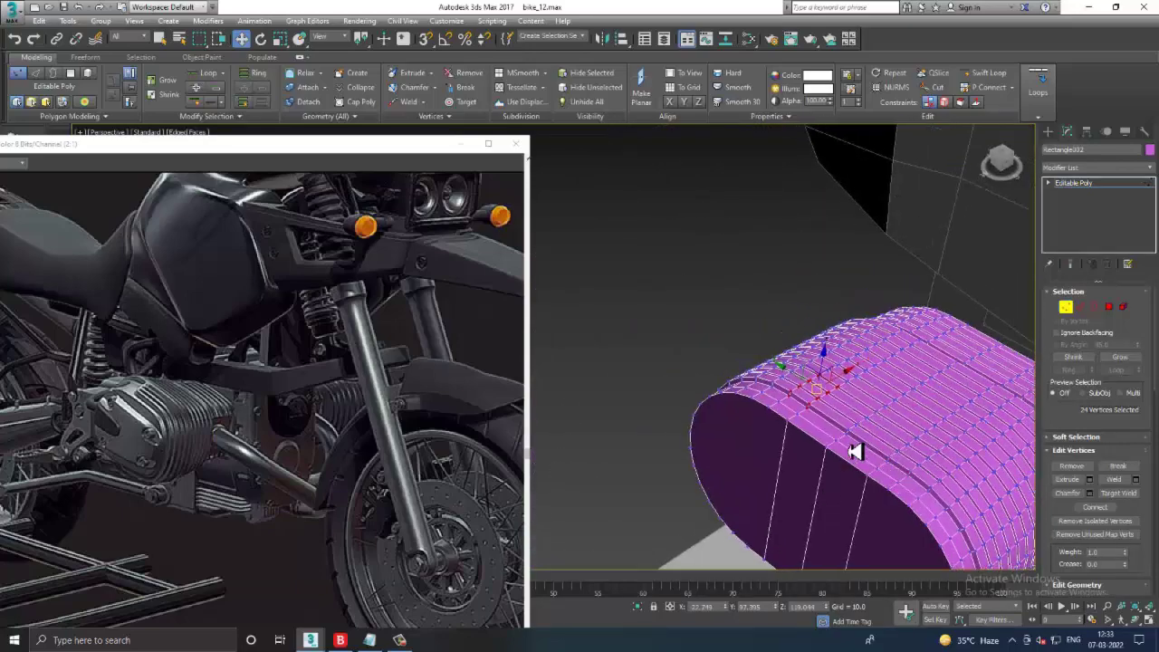
scroll(855, 451, up, 2)
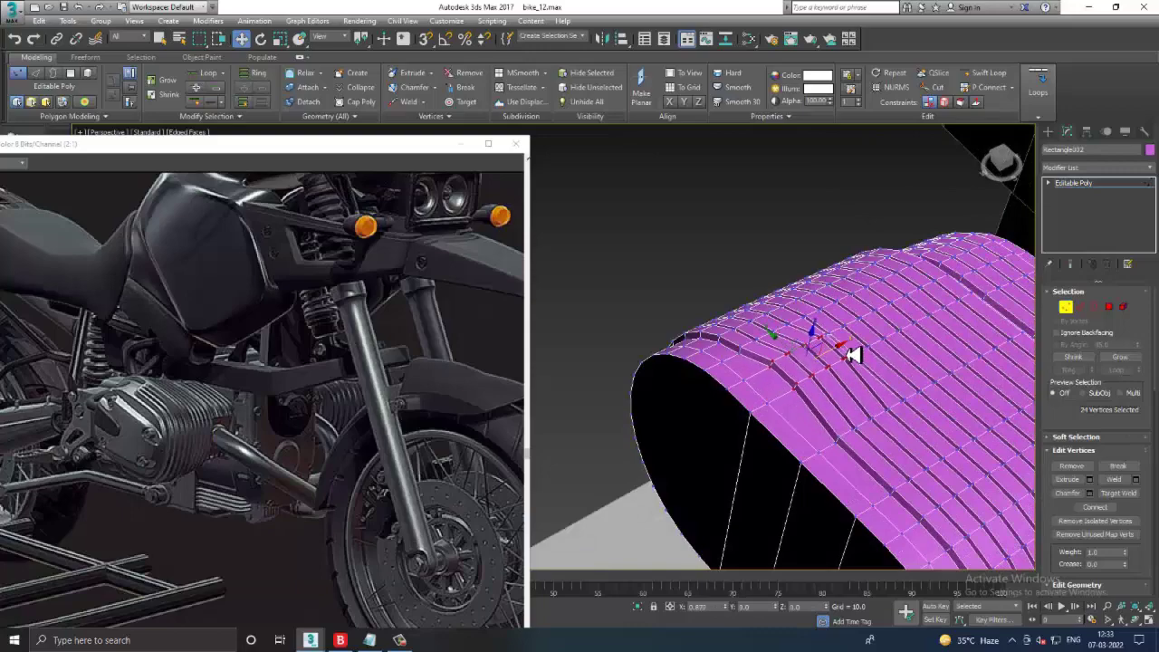
drag(847, 357, 855, 435)
- Orbit and zoom around the part to inspect the stepped dip
alt+middle_drag(855, 435, 903, 440)
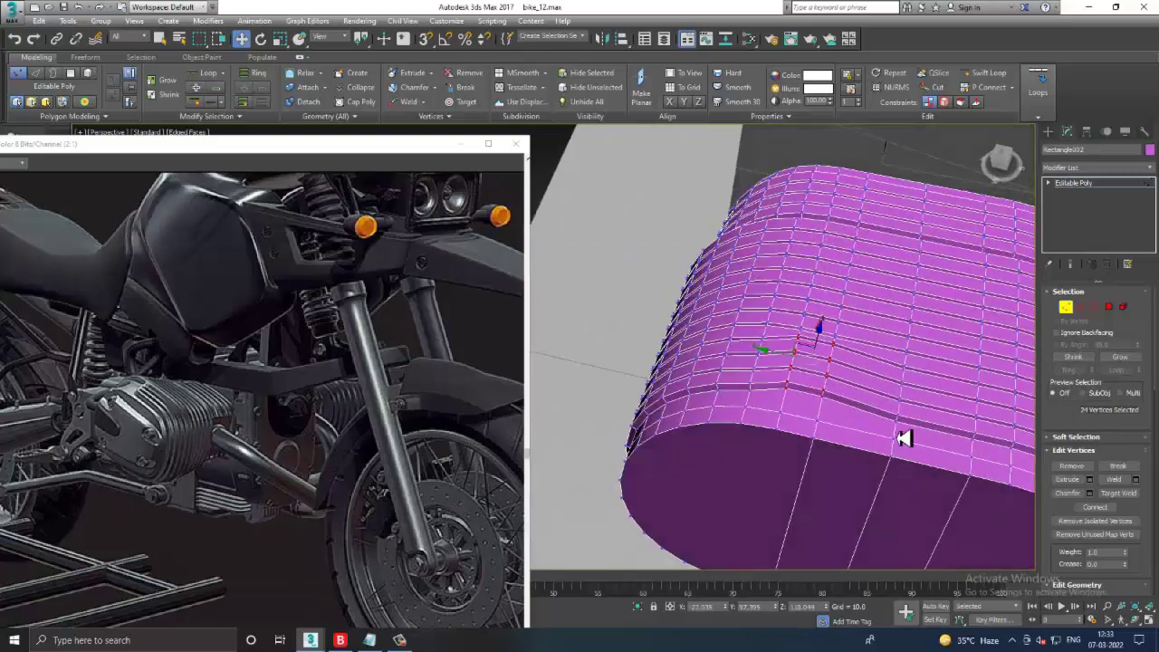
scroll(843, 447, up, 2)
scroll(855, 459, up, 2)
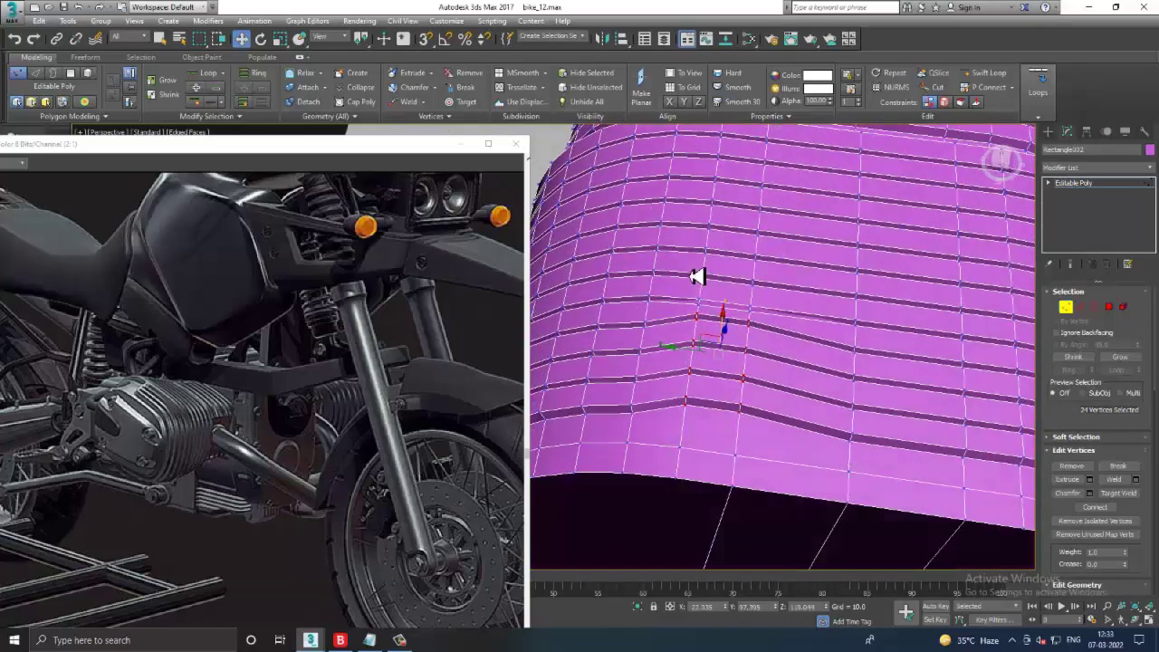
alt+middle_drag(694, 274, 697, 297)
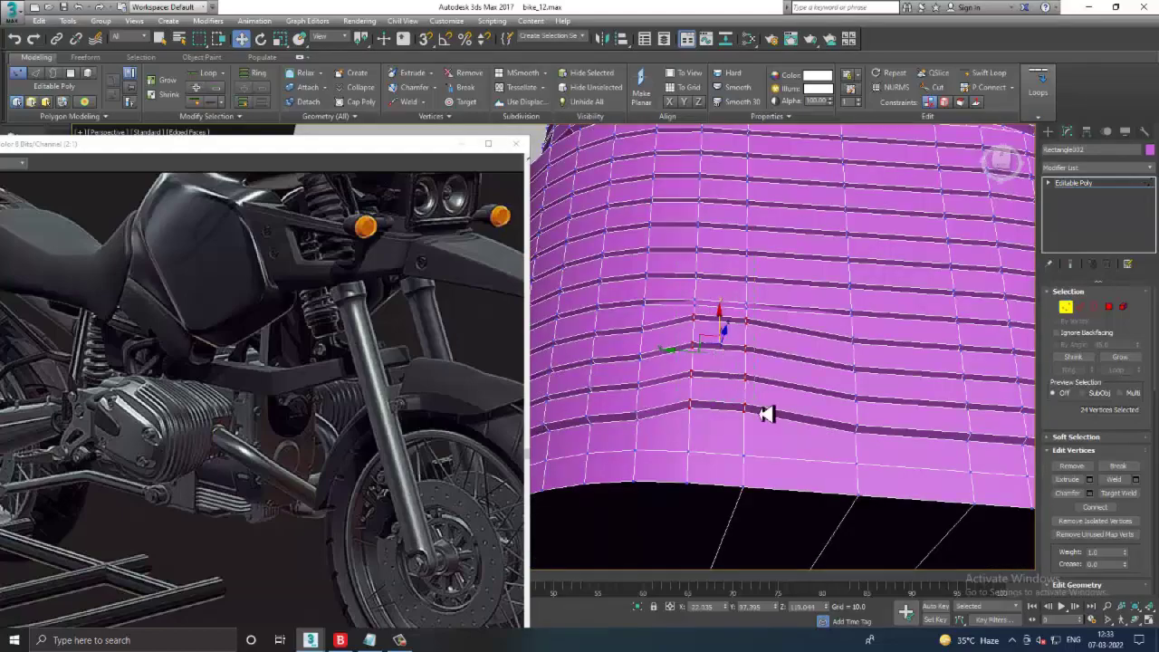
mouse_move(781, 440)
alt+middle_down()
mouse_move(737, 332)
mouse_move(673, 538)
alt+middle_up()
scroll(759, 334, down, 4)
alt+middle_drag(758, 340, 818, 474)
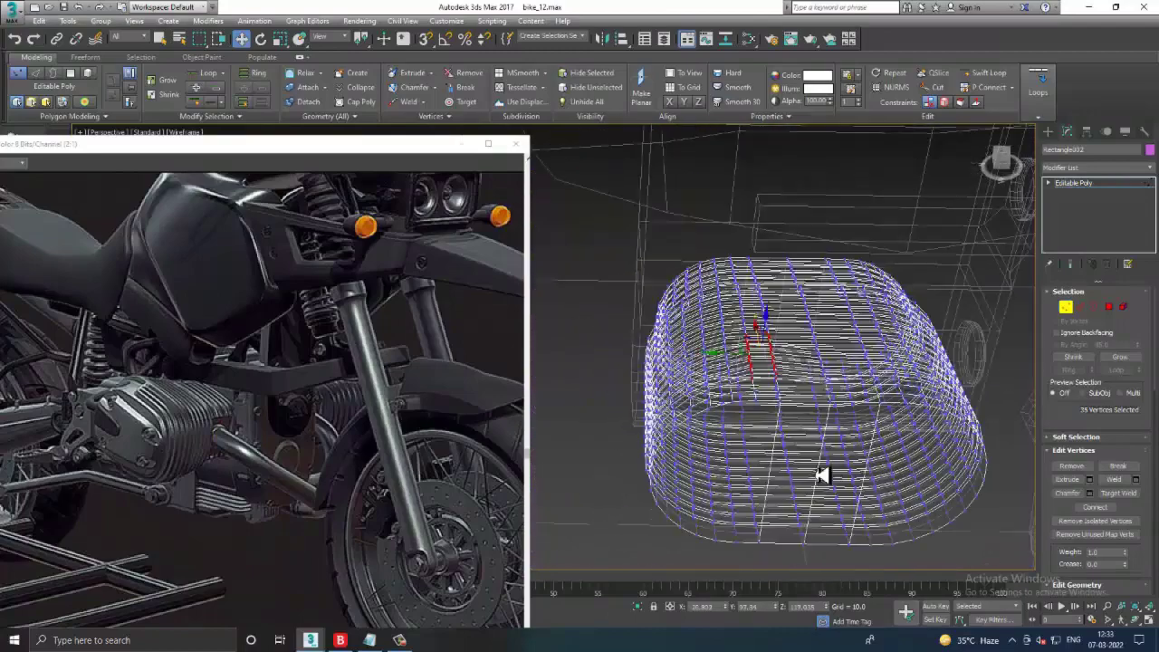
scroll(821, 453, up, 4)
mouse_move(818, 430)
alt+middle_down()
mouse_move(782, 407)
mouse_move(785, 375)
mouse_move(802, 383)
mouse_move(800, 445)
mouse_move(814, 476)
mouse_move(875, 409)
mouse_move(906, 416)
mouse_move(865, 352)
mouse_move(868, 372)
alt+middle_up()
scroll(782, 395, up, 3)
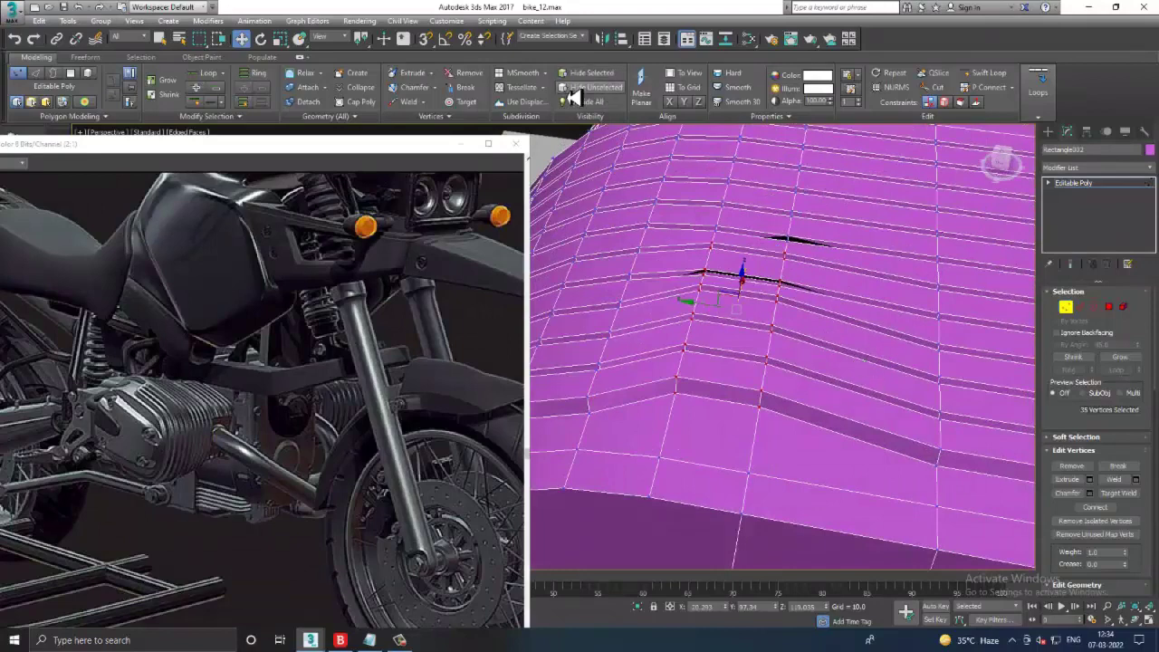
- In Polygon mode, select the front-face strips and both end caps of the oval part
click(1114, 188)
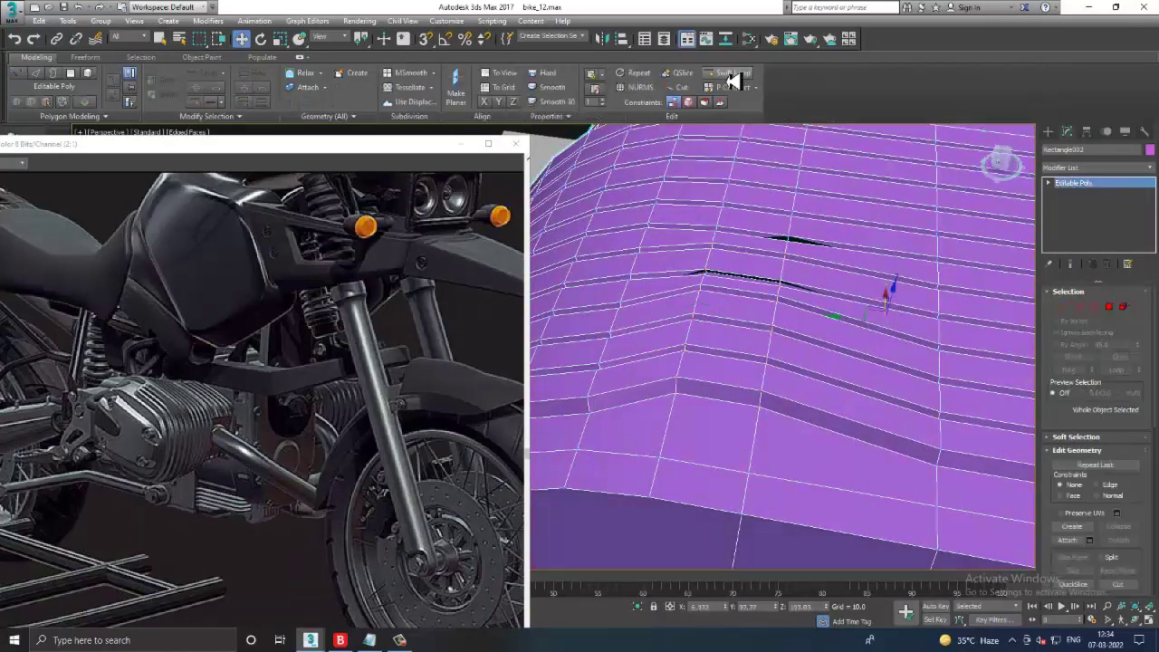
mouse_move(843, 396)
alt+middle_down()
mouse_move(910, 386)
mouse_move(880, 370)
mouse_move(872, 331)
alt+middle_up()
scroll(862, 336, down, 3)
scroll(872, 332, up, 1)
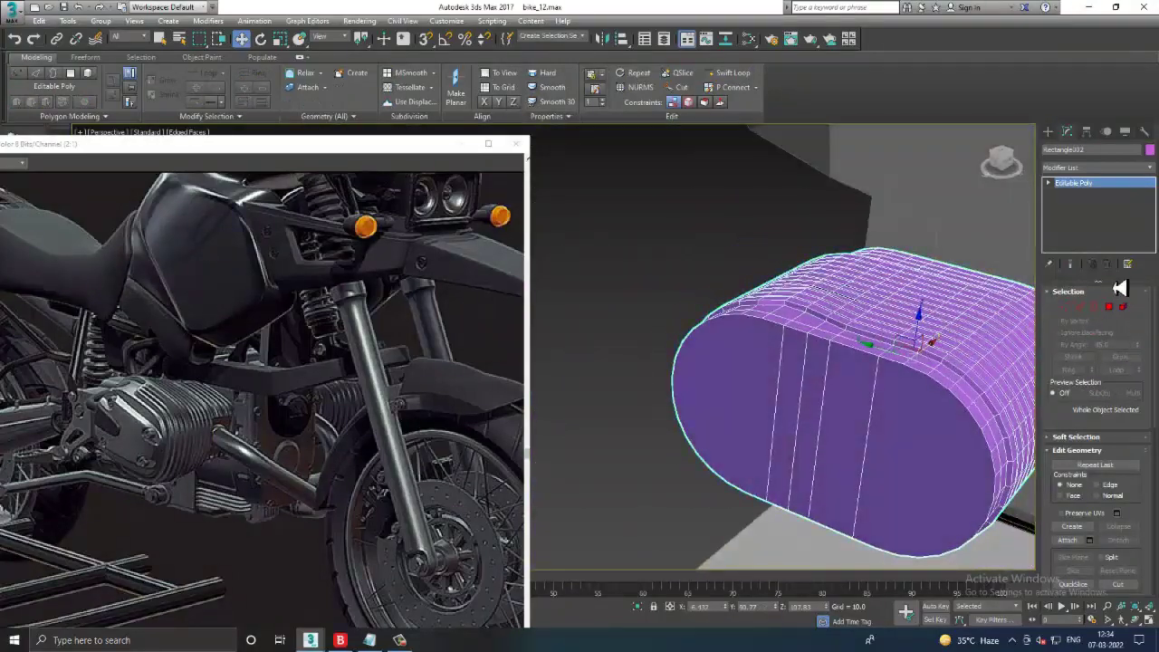
click(1109, 307)
click(789, 406)
ctrl+click(815, 424)
ctrl+click(852, 429)
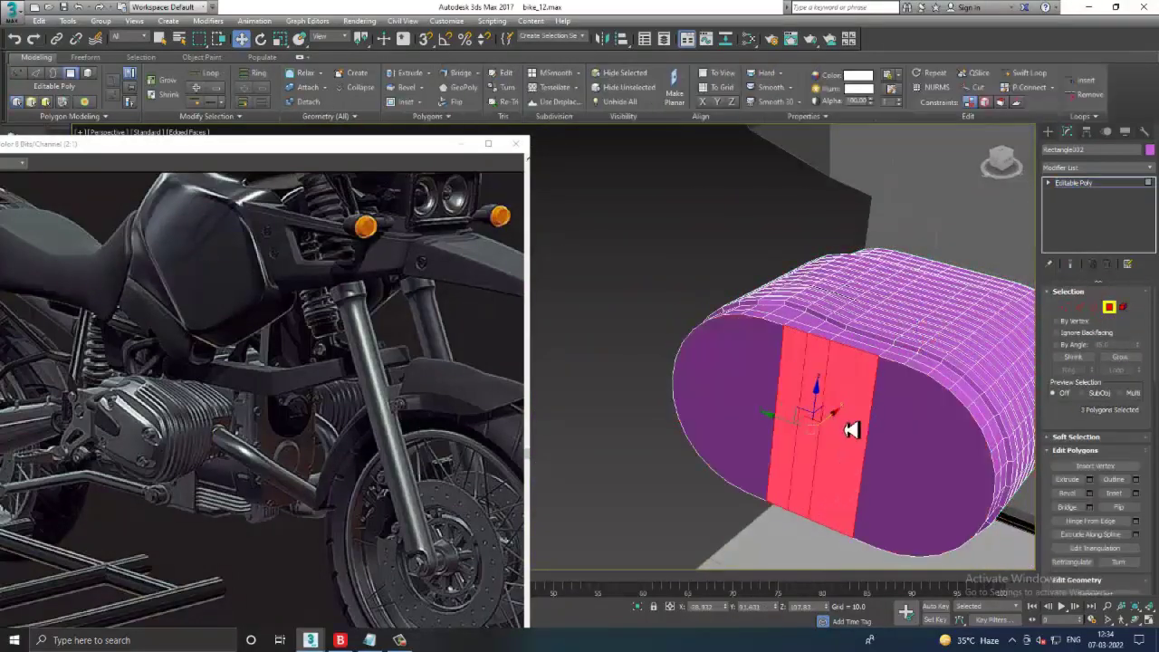
ctrl+click(916, 453)
mouse_move(919, 453)
alt+middle_down()
mouse_move(926, 406)
mouse_move(742, 412)
alt+middle_up()
ctrl+click(681, 409)
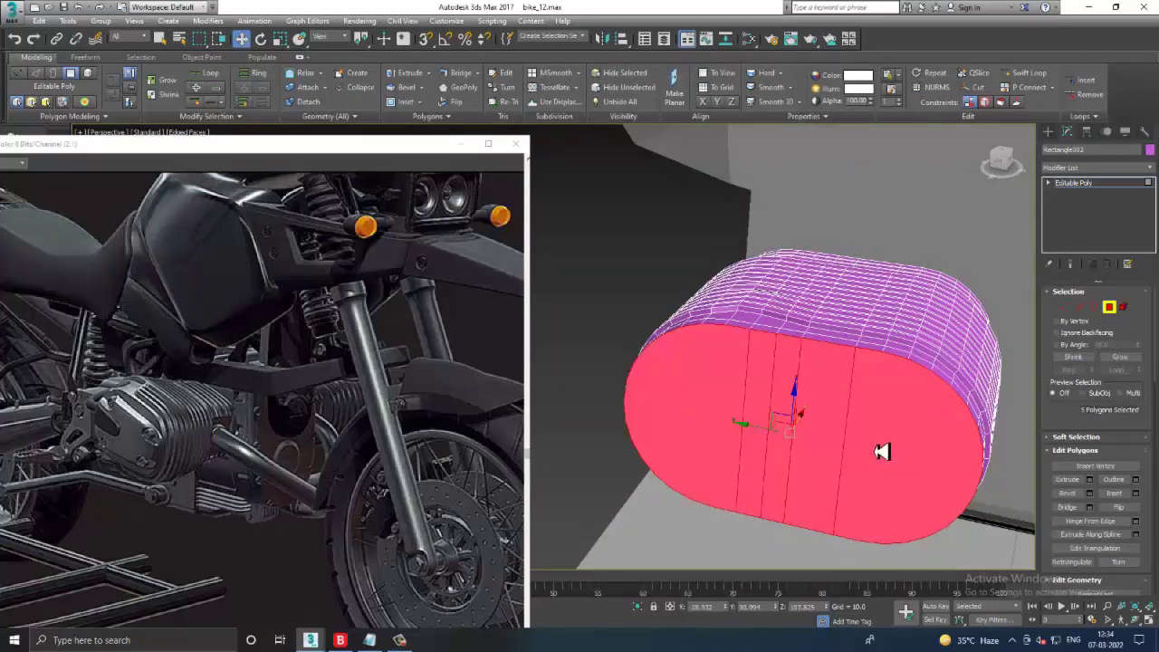
alt+middle_drag(883, 451, 891, 439)
- Trial an inset on the front faces, change its grouping option, then cancel it
click(1137, 493)
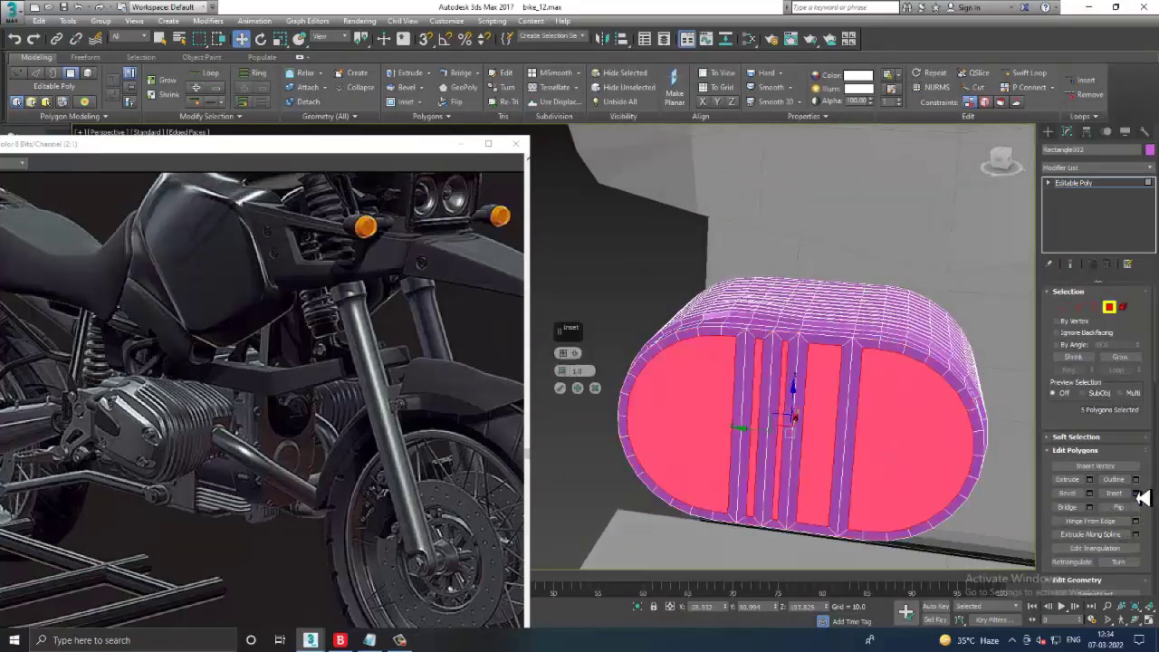
key(ctrl+d)
click(580, 353)
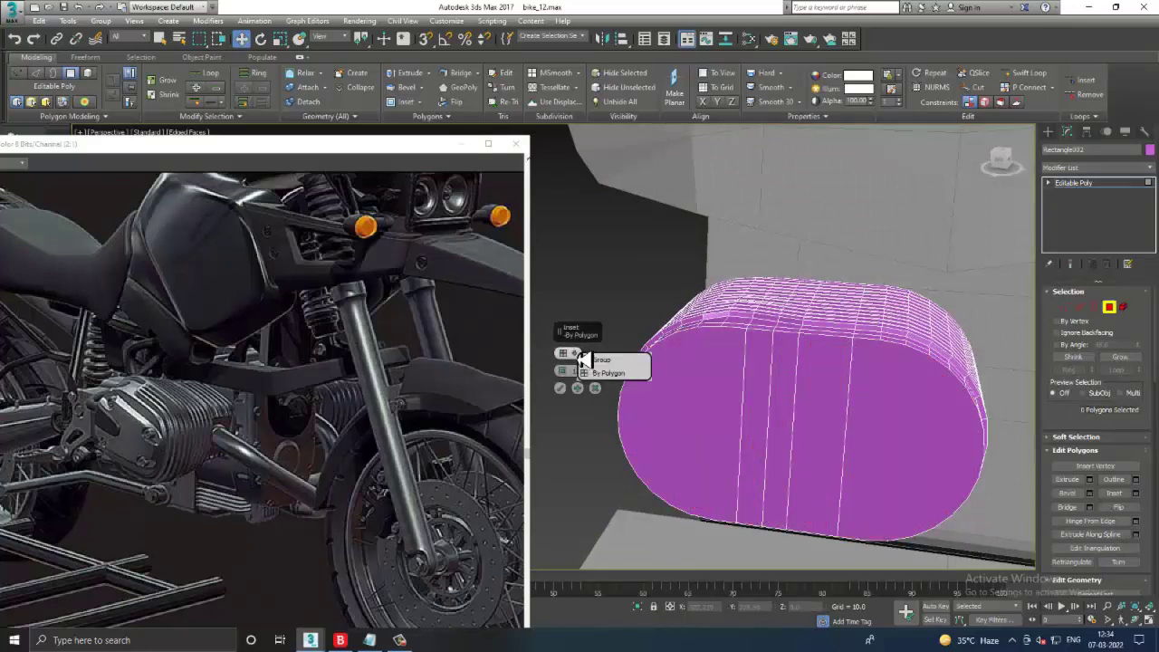
click(579, 353)
click(579, 354)
click(634, 373)
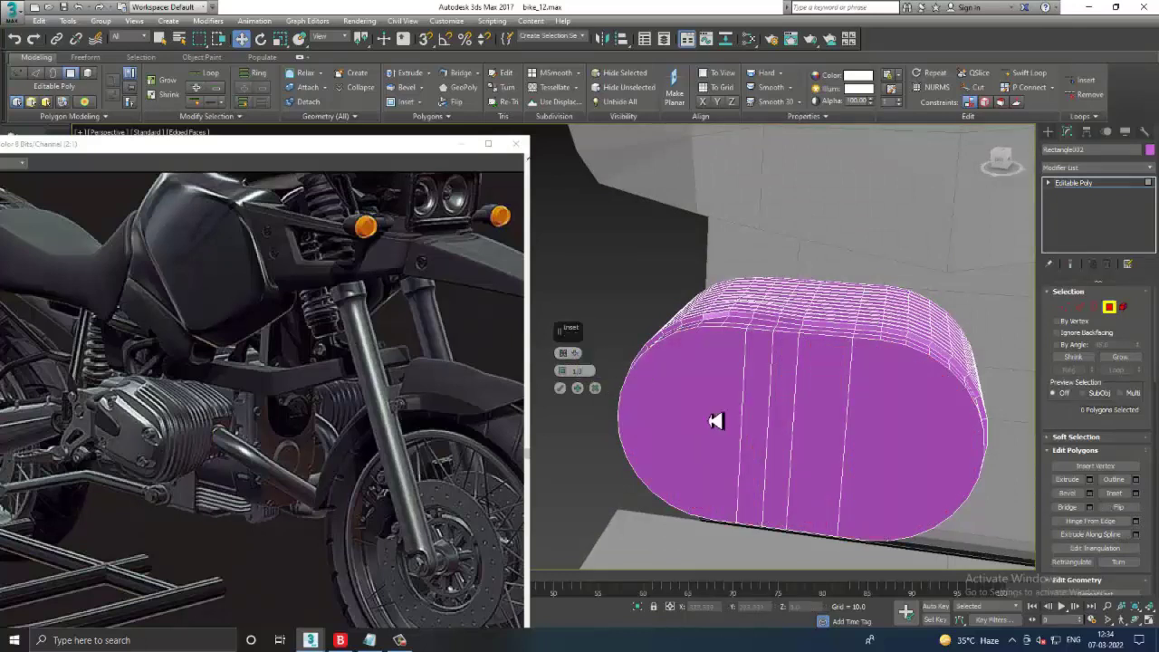
click(718, 425)
key(Escape)
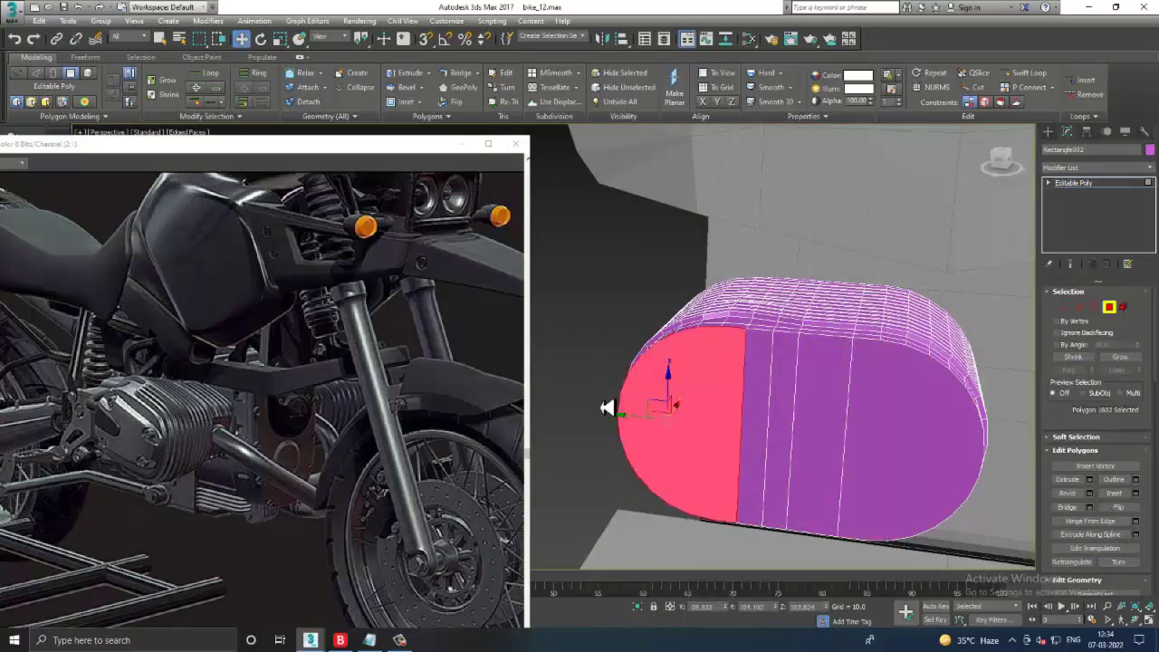
- Grow the selection across the whole front face and apply the inset, leaving a thin rim
ctrl+click(771, 420)
ctrl+click(792, 419)
ctrl+click(824, 419)
ctrl+click(909, 427)
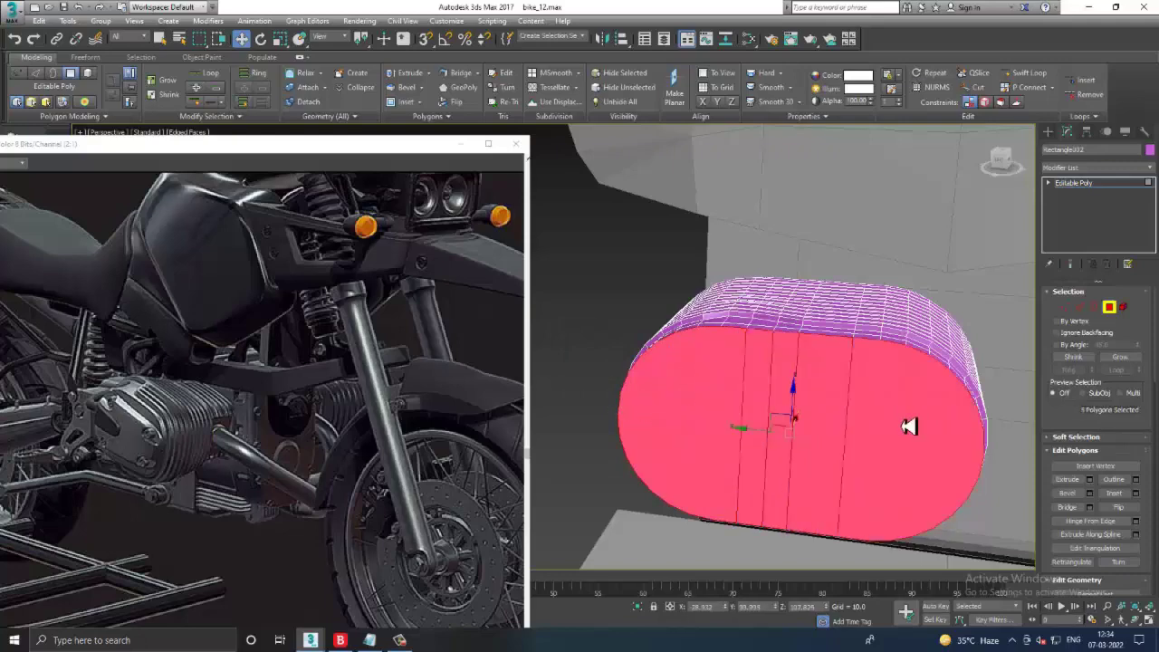
click(1137, 494)
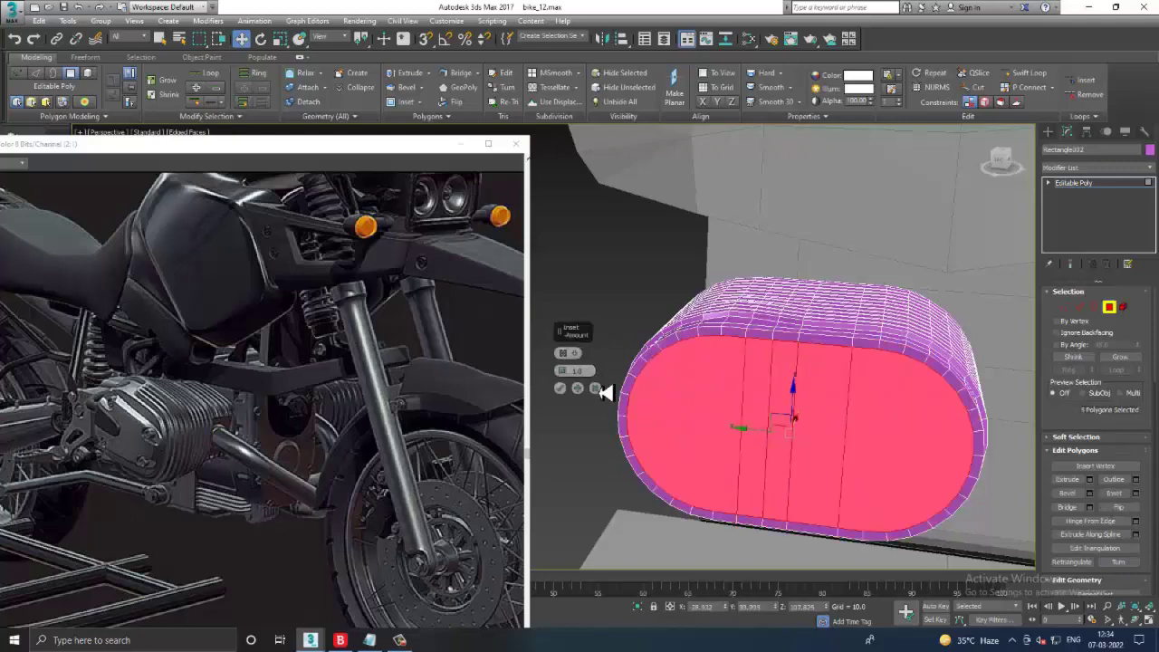
click(559, 387)
alt+middle_drag(579, 399, 738, 412)
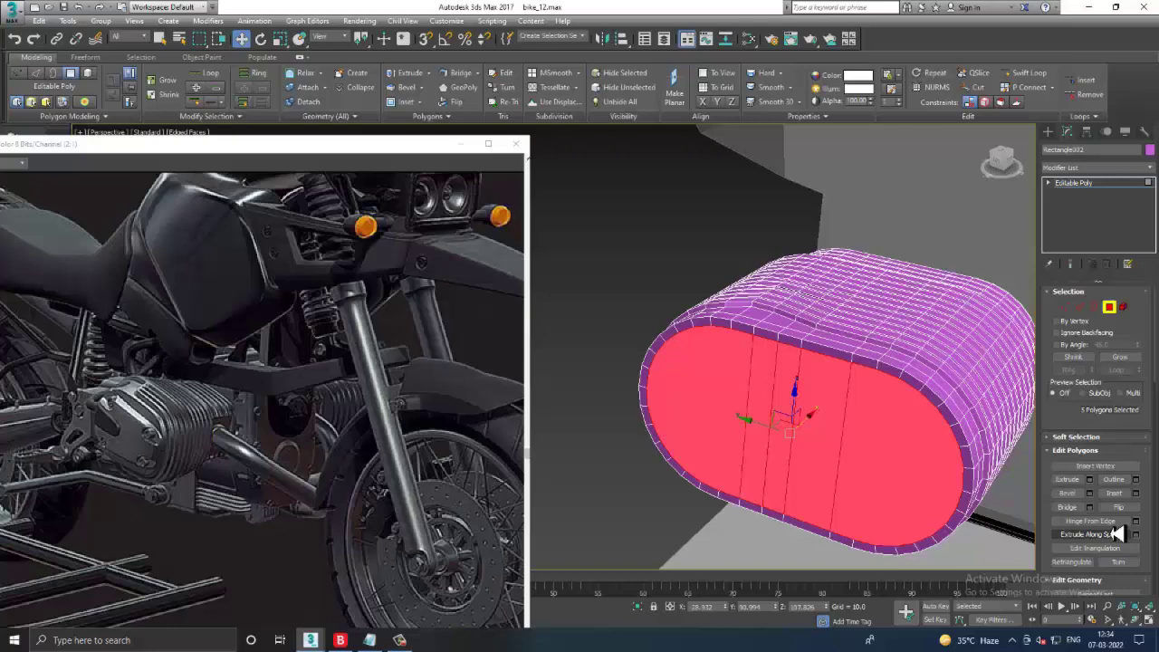
click(1090, 494)
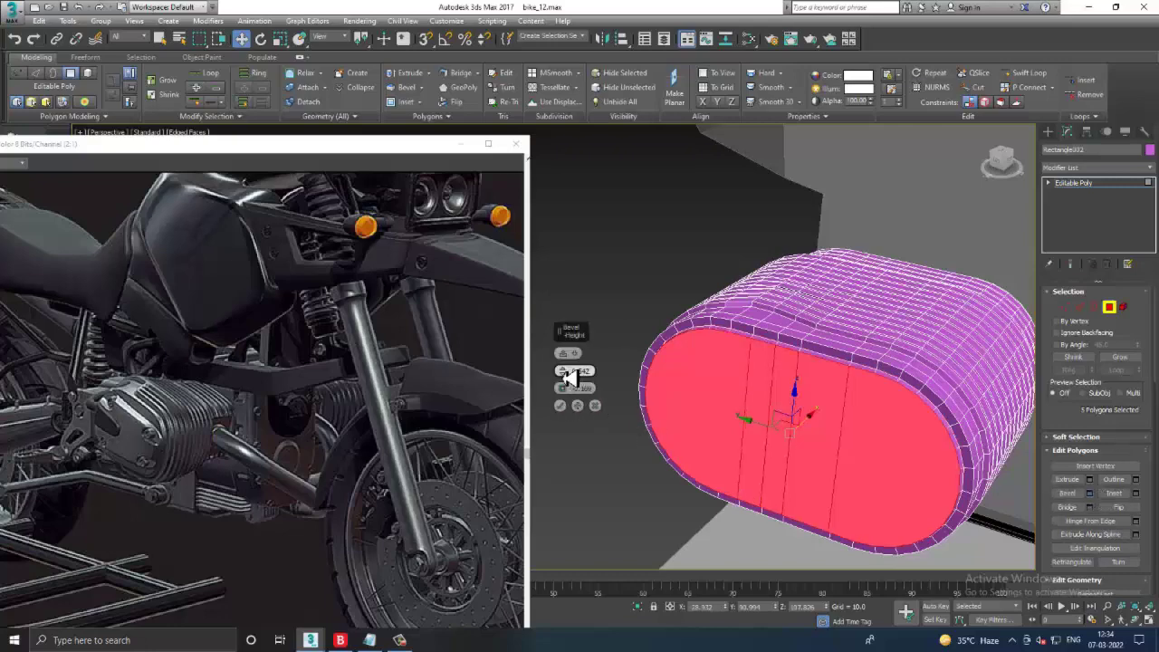
- Bevel the front face with height about 2.4 and outline about -1.52, then delete those faces
mouse_move(563, 371)
mouse_down()
mouse_move(562, 360)
mouse_move(574, 402)
mouse_up()
alt+middle_drag(580, 406, 668, 423)
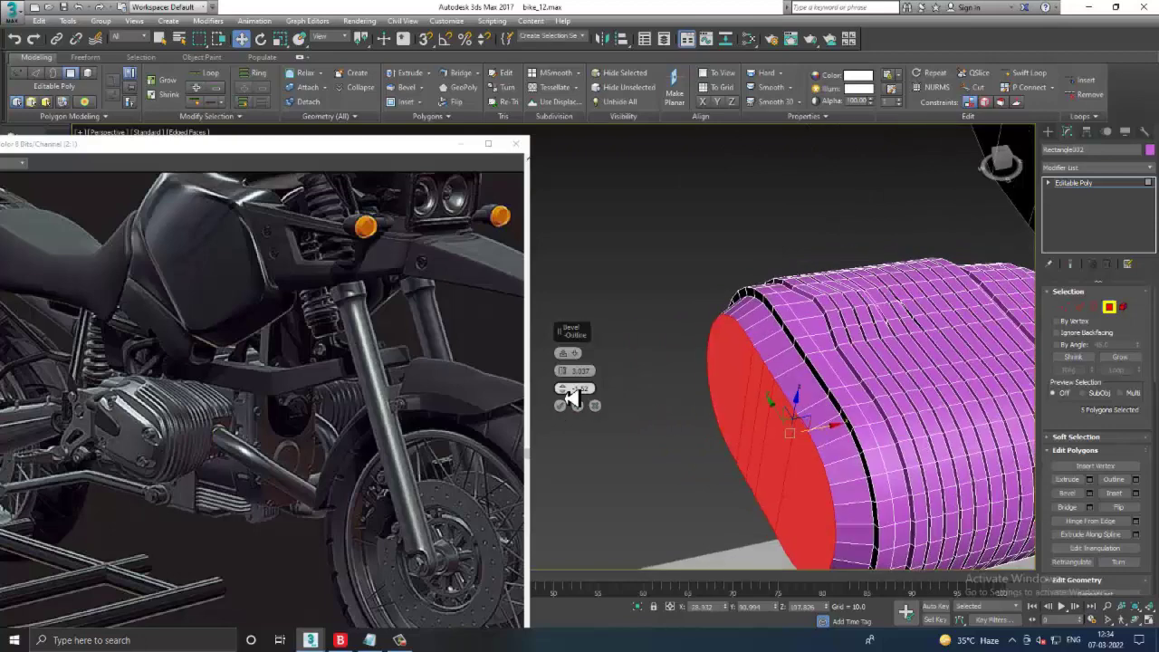
drag(566, 389, 574, 399)
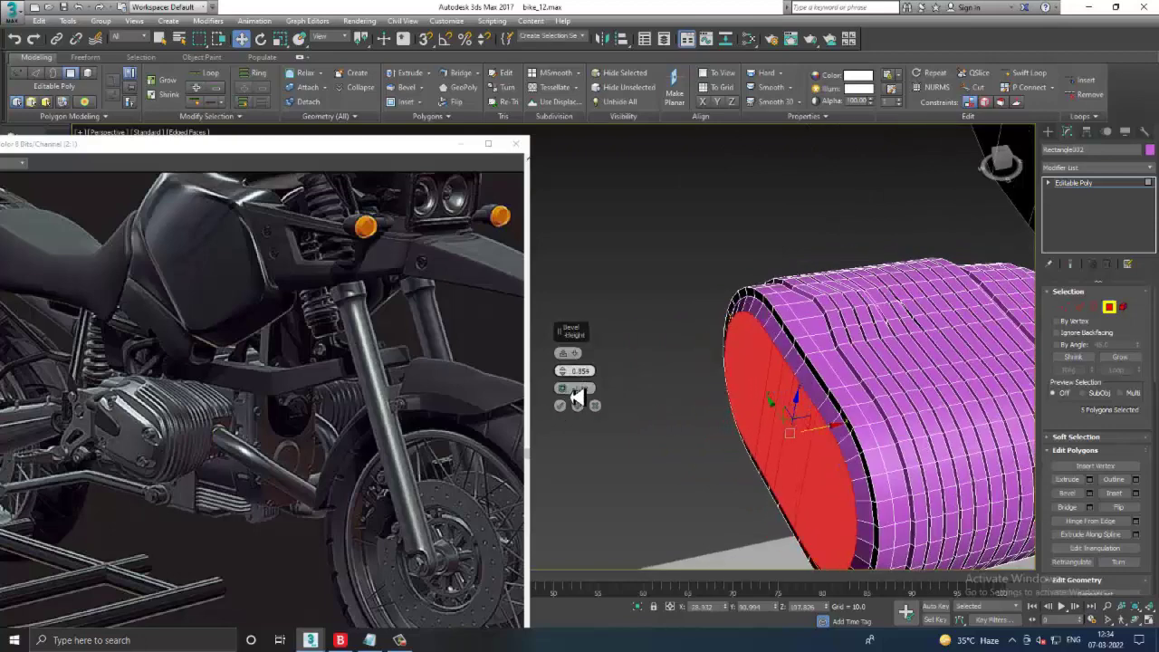
click(560, 405)
key(Delete)
mouse_move(917, 400)
alt+middle_down()
mouse_move(861, 378)
mouse_move(833, 388)
mouse_move(820, 370)
mouse_move(751, 377)
mouse_move(736, 360)
alt+middle_up()
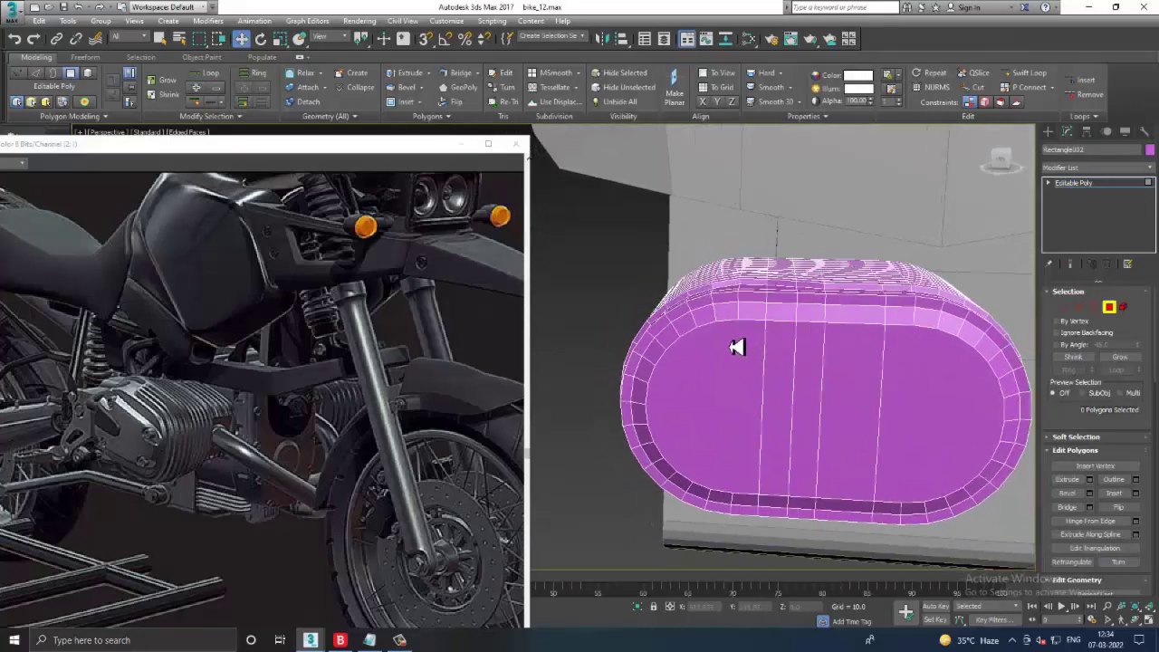
scroll(737, 346, up, 3)
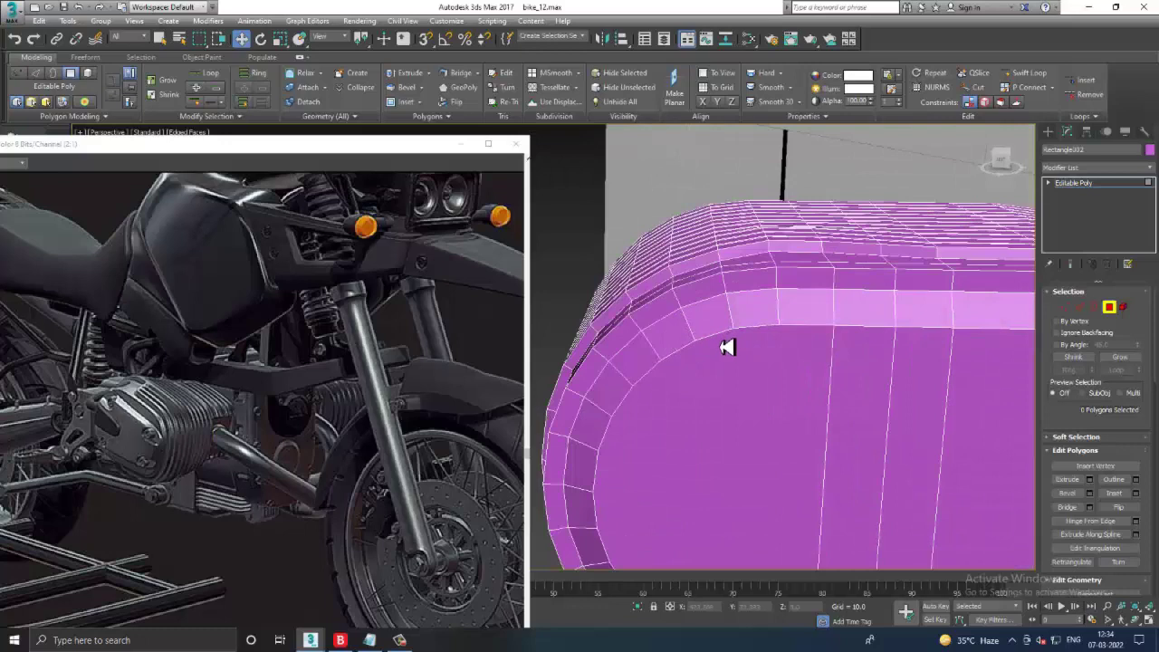
- Pull one vertex on the capsule's end cap downward to reshape that corner
key(1)
click(702, 350)
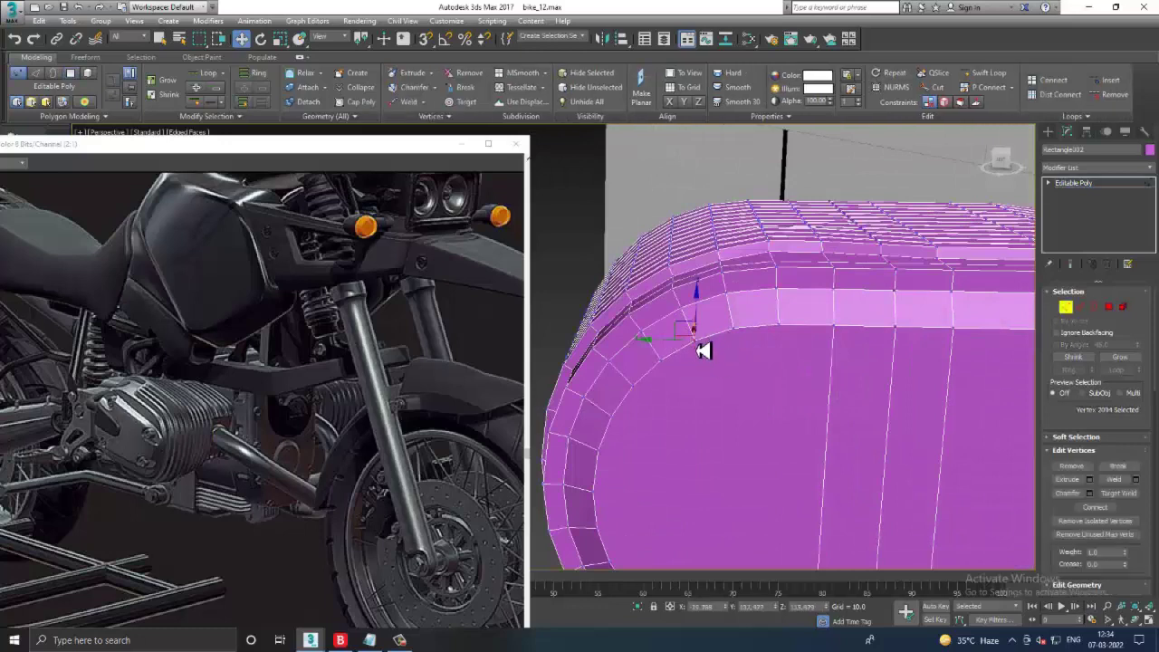
drag(705, 320, 708, 334)
scroll(724, 344, up, 5)
scroll(795, 359, down, 3)
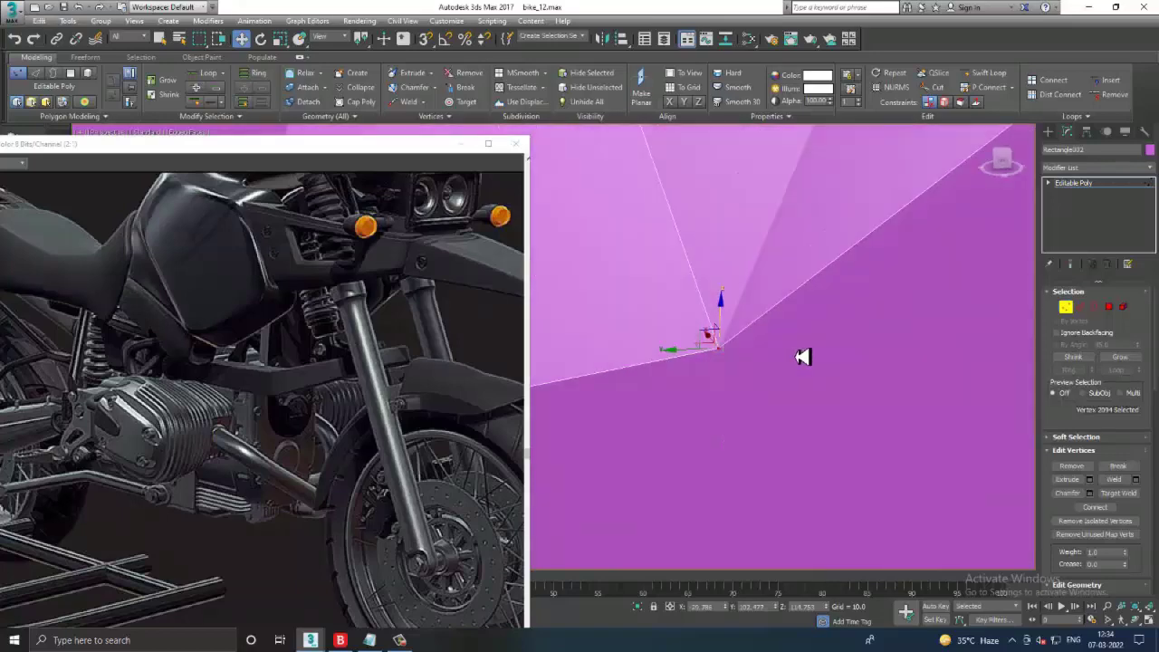
scroll(795, 358, down, 5)
scroll(795, 357, up, 2)
scroll(797, 356, up, 1)
scroll(797, 356, up, 2)
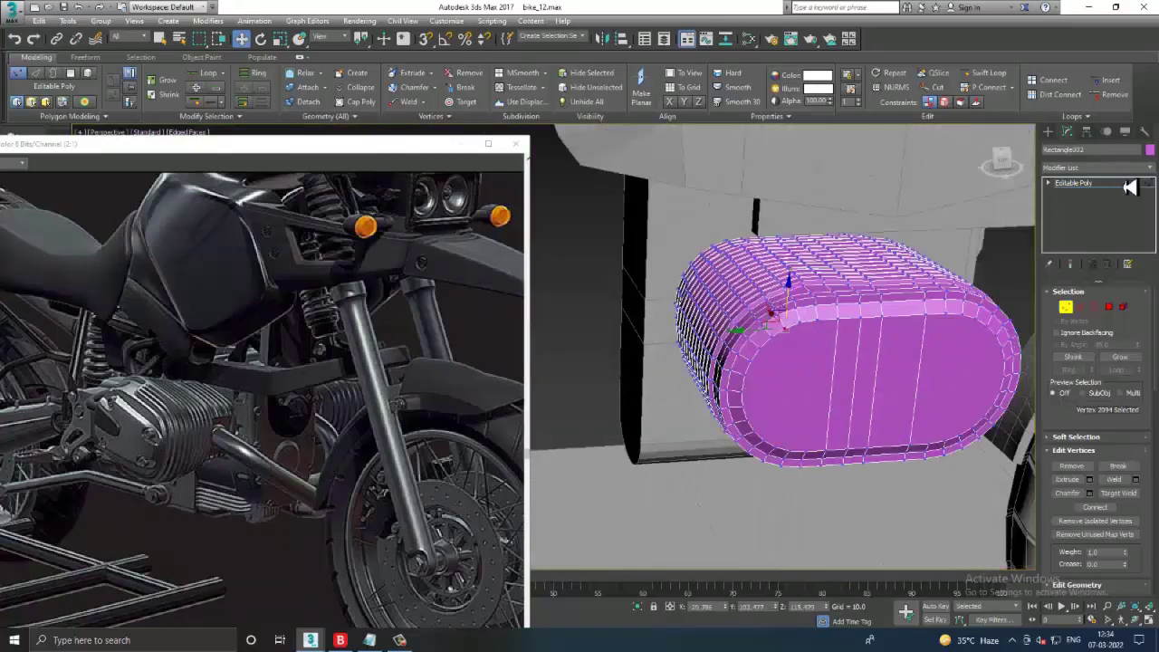
- Leave vertex editing and view the whole capsule from the side
click(1078, 183)
scroll(791, 330, down, 2)
mouse_move(791, 330)
alt+middle_down()
mouse_move(769, 339)
mouse_move(833, 360)
alt+middle_up()
click(1048, 131)
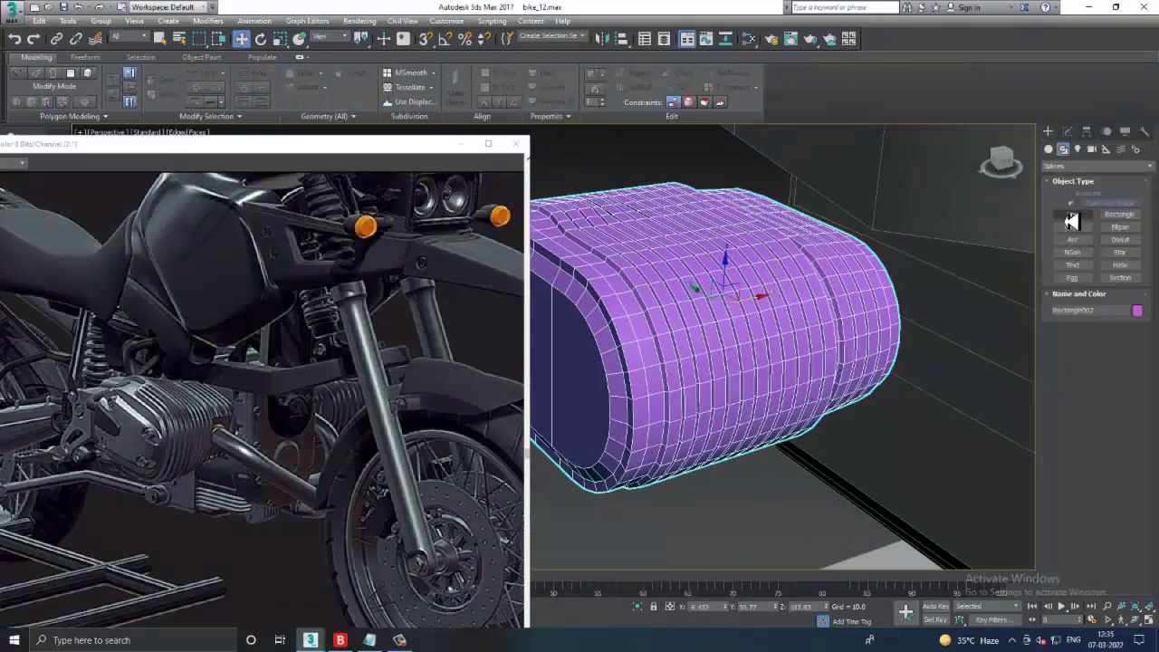
- Draw a thin standard-primitive box beside the capsule in the Front viewport
click(1049, 148)
click(1072, 205)
mouse_move(1030, 277)
alt+middle_down()
mouse_move(886, 346)
mouse_move(887, 438)
alt+middle_up()
scroll(870, 349, down, 5)
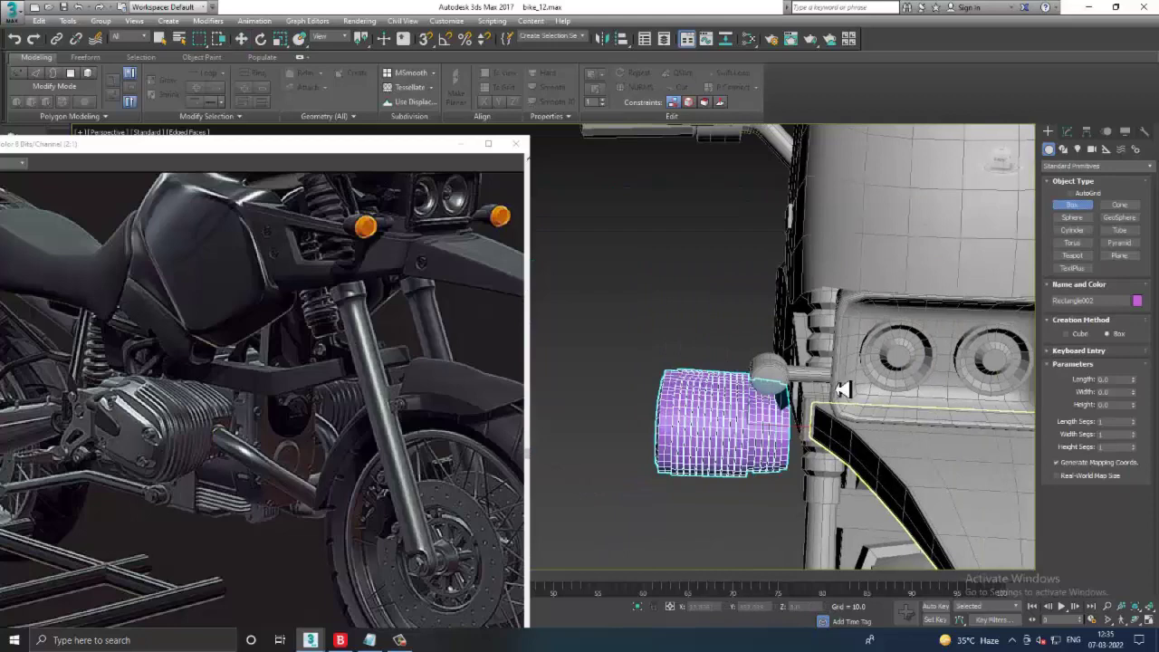
alt+middle_drag(842, 389, 810, 407)
key(alt+w)
key(alt+w)
scroll(851, 264, up, 3)
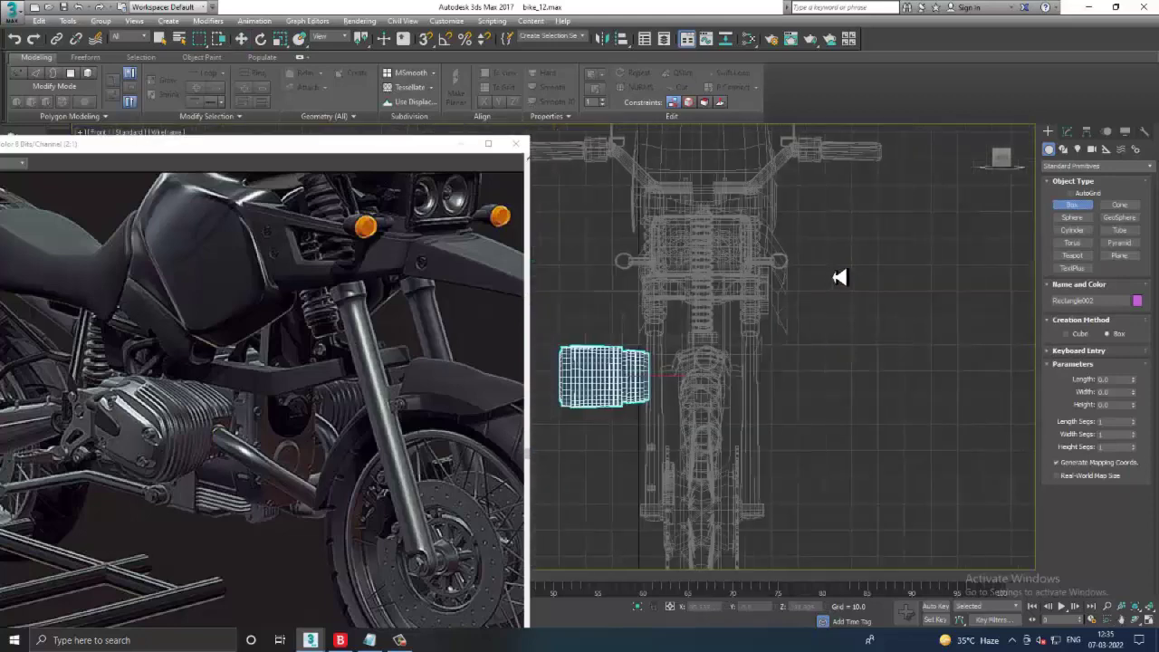
scroll(802, 299, up, 3)
scroll(766, 335, up, 3)
scroll(785, 344, up, 2)
mouse_move(793, 324)
mouse_down()
mouse_move(826, 409)
mouse_move(844, 412)
mouse_up()
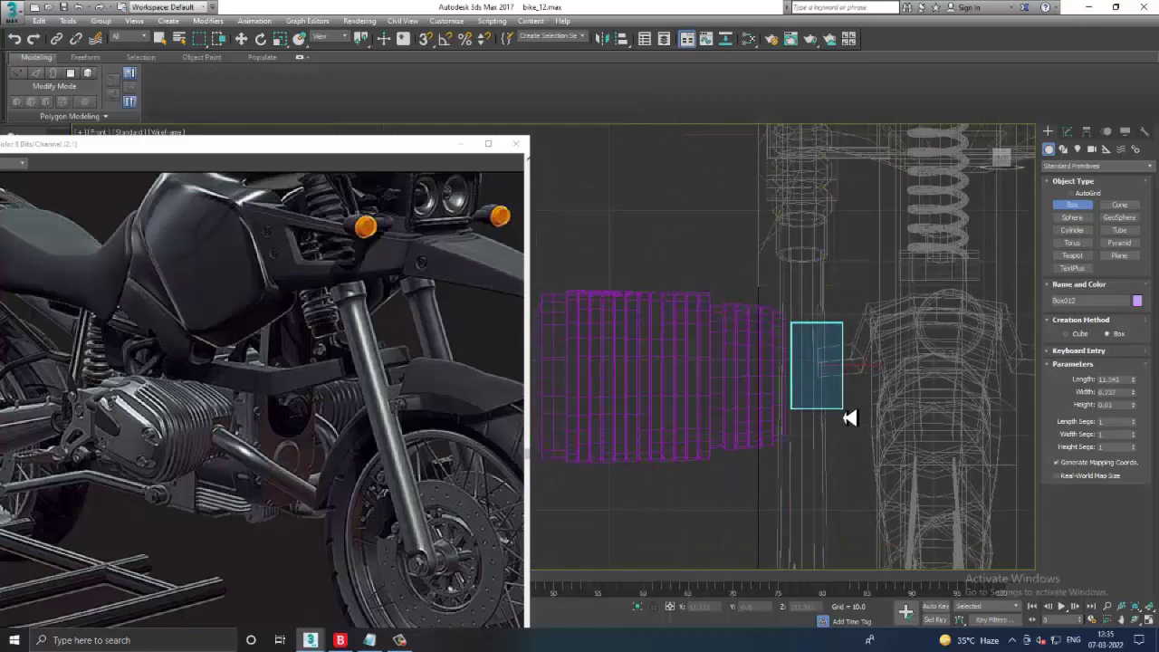
key(w)
key(alt+w)
key(alt+w)
- Move the box panel onto the capsule's side near its narrow end
alt+middle_drag(698, 269, 855, 461)
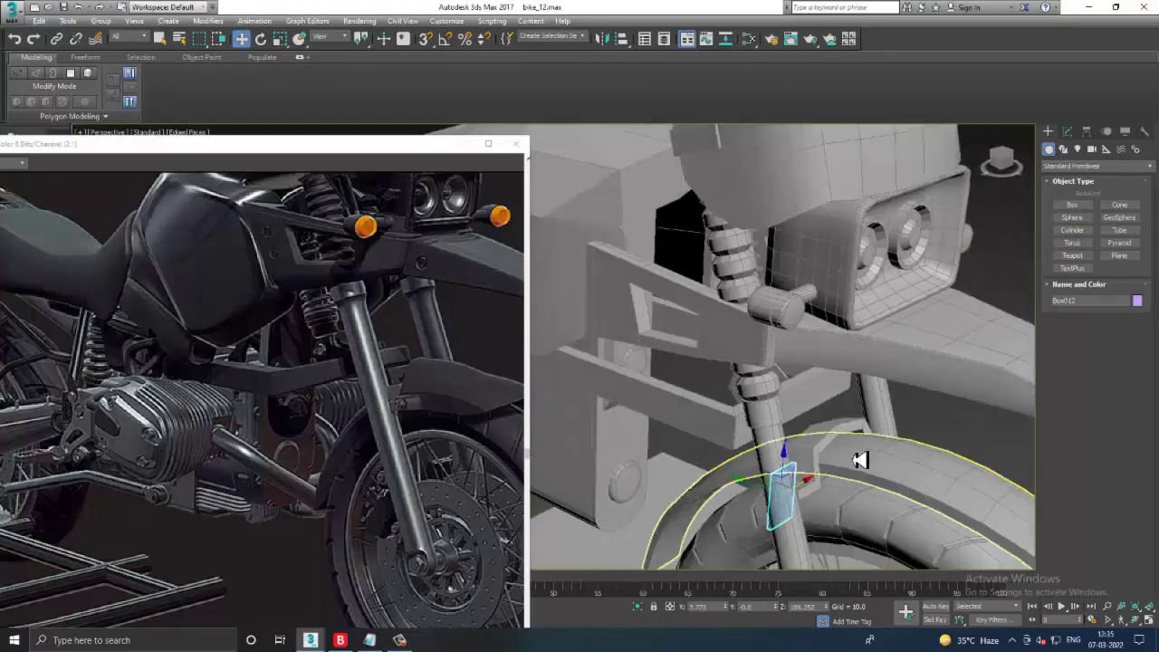
drag(757, 489, 653, 474)
mouse_move(652, 474)
alt+middle_down()
mouse_move(750, 406)
mouse_move(716, 399)
alt+middle_up()
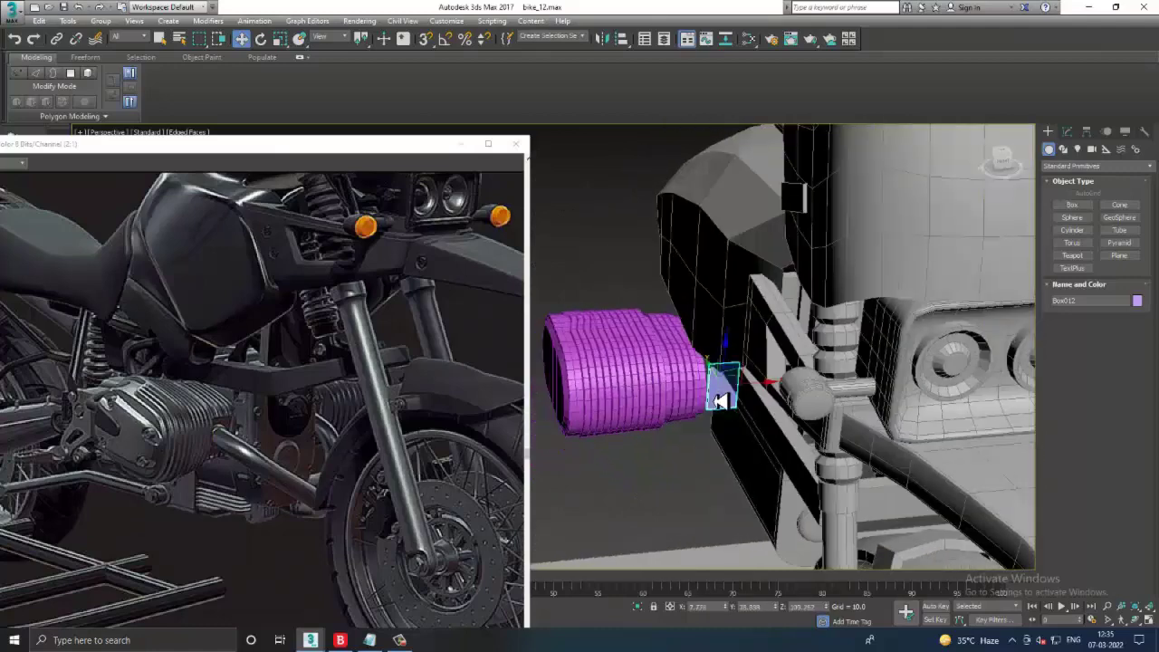
scroll(809, 394, up, 3)
drag(846, 384, 768, 405)
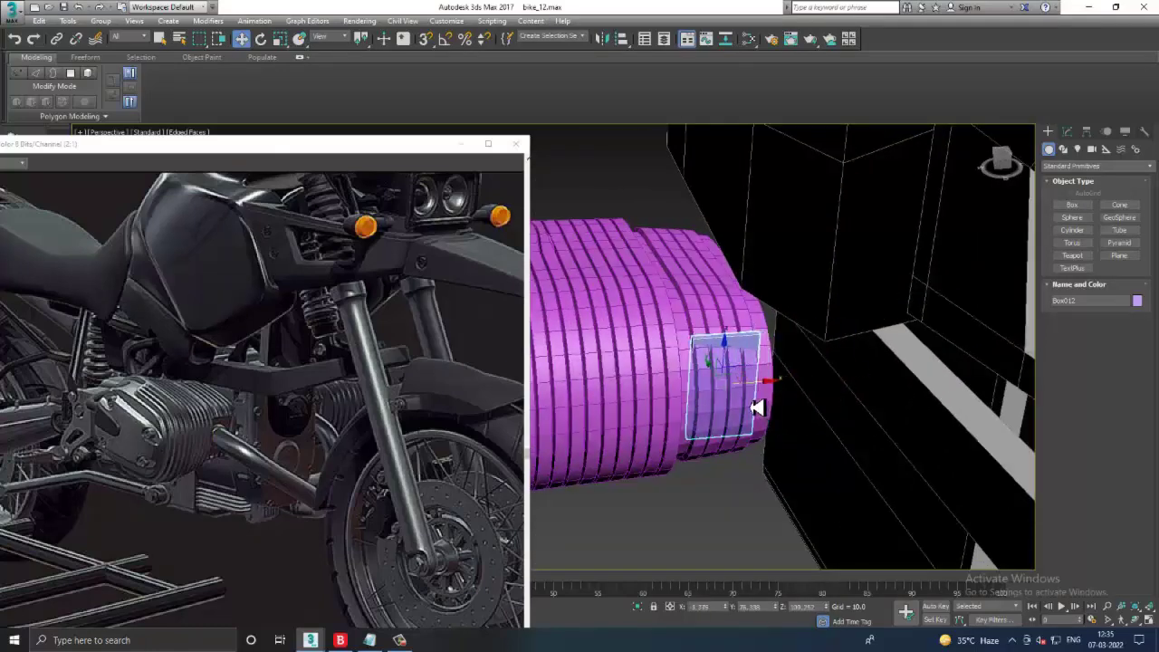
key(w)
mouse_move(735, 411)
alt+middle_down()
mouse_move(737, 375)
mouse_move(694, 383)
mouse_move(758, 375)
mouse_move(743, 369)
alt+middle_up()
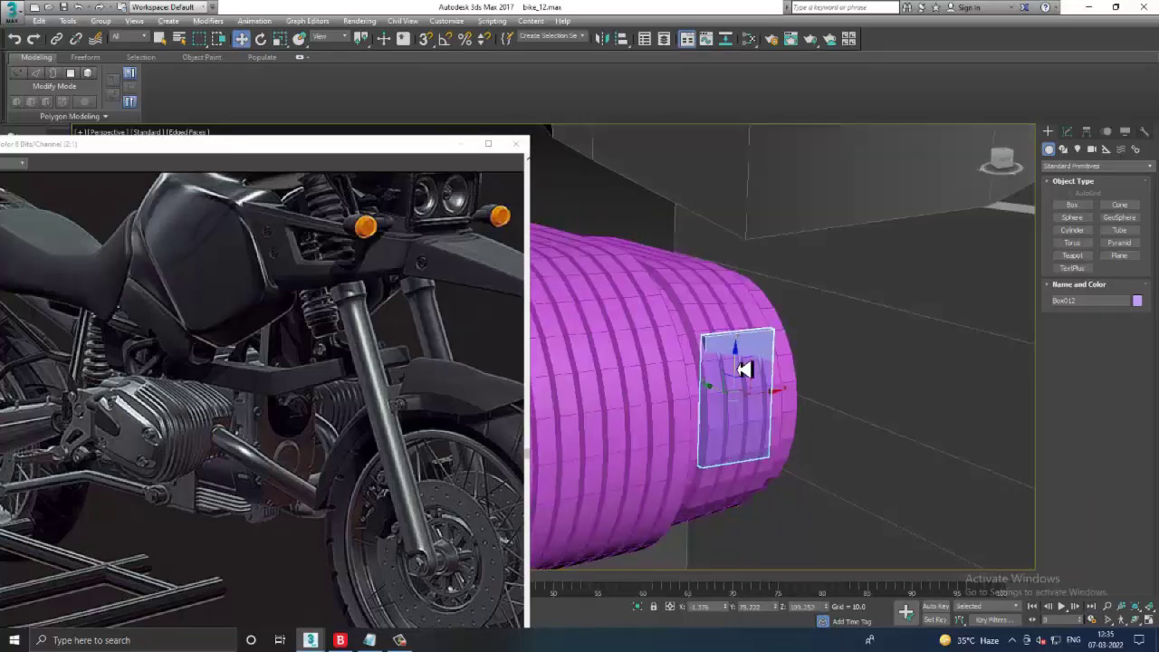
scroll(750, 399, up, 3)
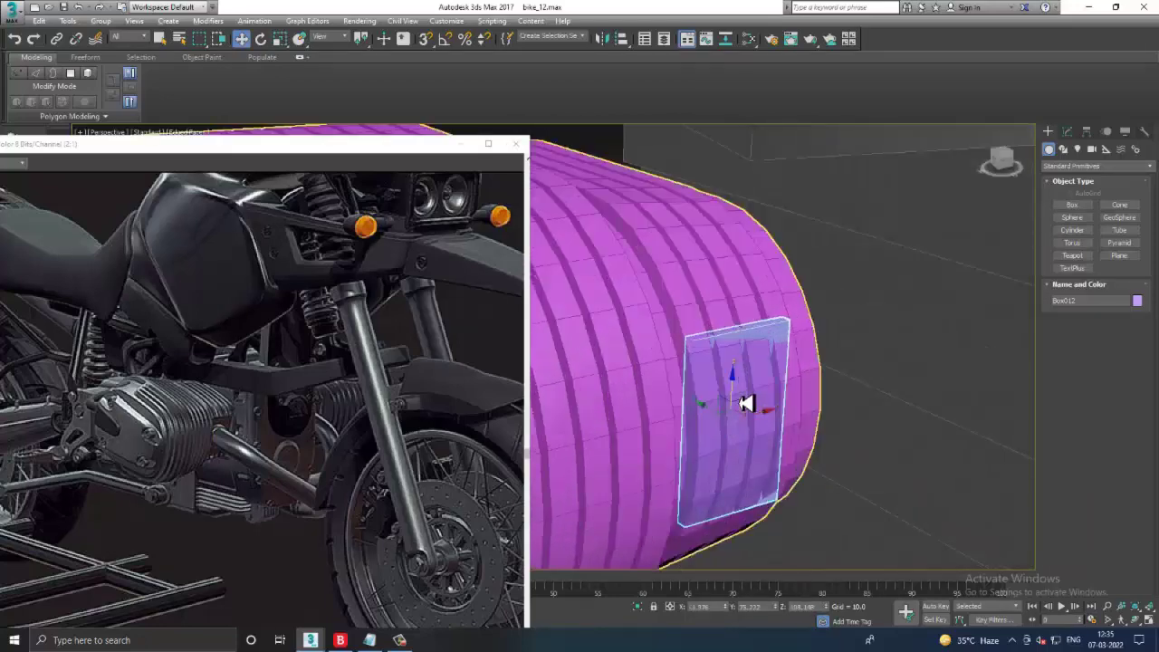
drag(714, 414, 741, 426)
mouse_move(869, 427)
alt+middle_down()
mouse_move(766, 426)
mouse_move(794, 435)
mouse_move(760, 324)
mouse_move(797, 352)
mouse_move(777, 298)
mouse_move(818, 383)
alt+middle_up()
- Reselect the panel and nudge it slightly right and down, checking it from several angles
click(759, 324)
click(790, 382)
scroll(791, 382, up, 3)
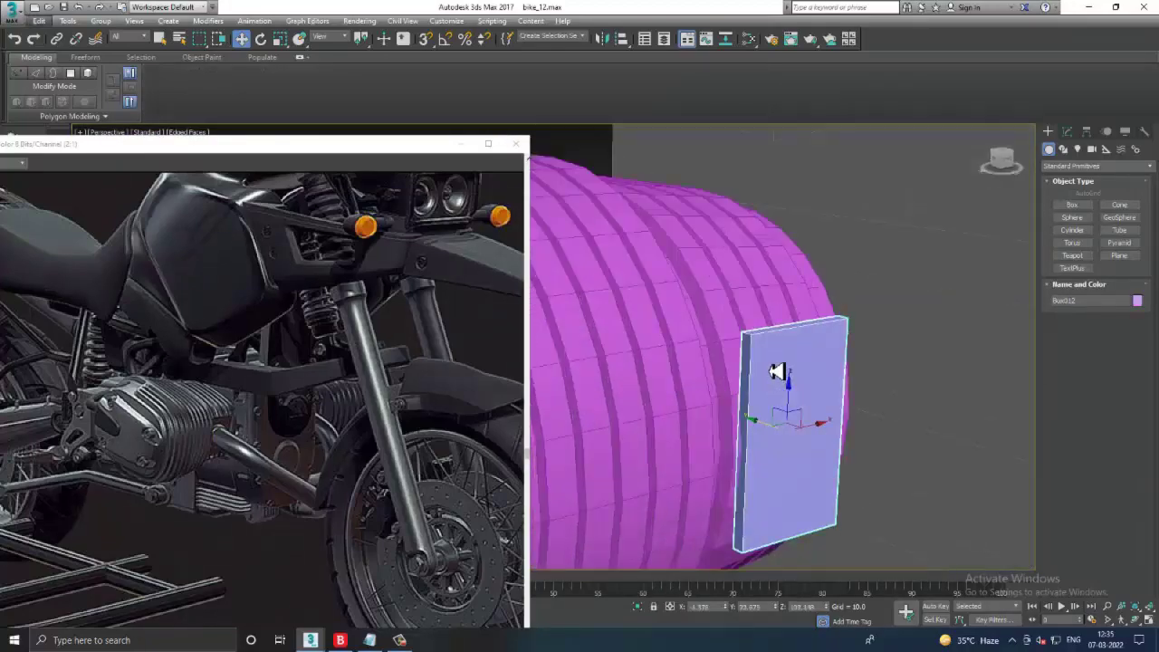
alt+middle_drag(780, 433, 746, 422)
scroll(753, 414, down, 2)
scroll(745, 404, down, 2)
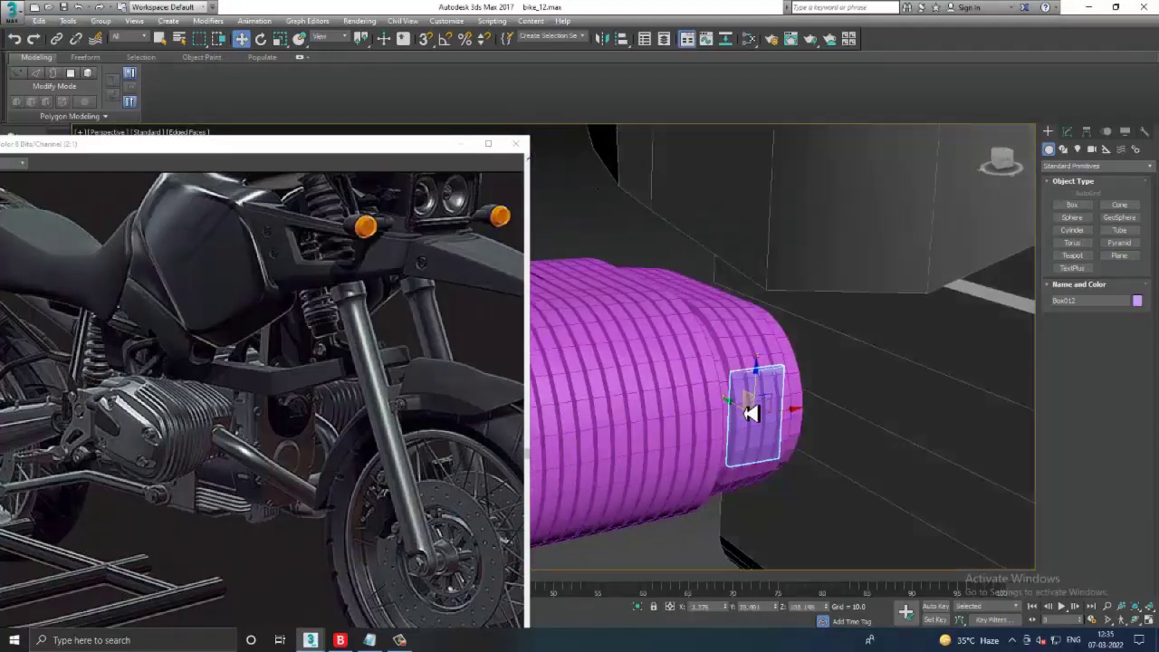
drag(752, 413, 758, 422)
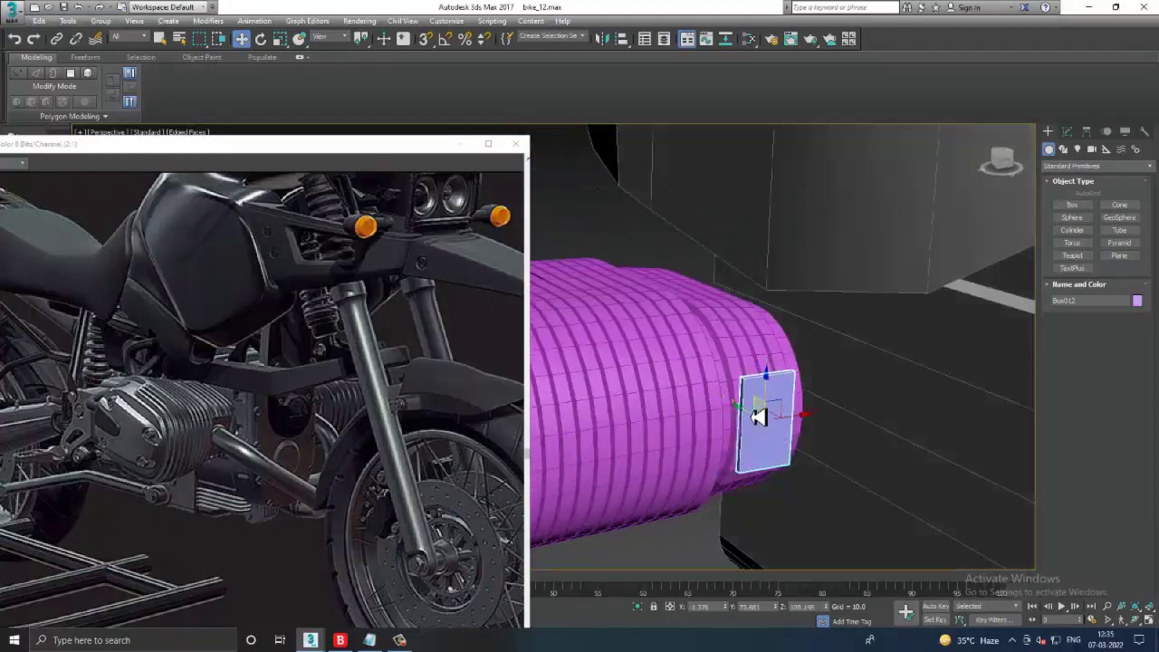
alt+middle_drag(757, 416, 843, 368)
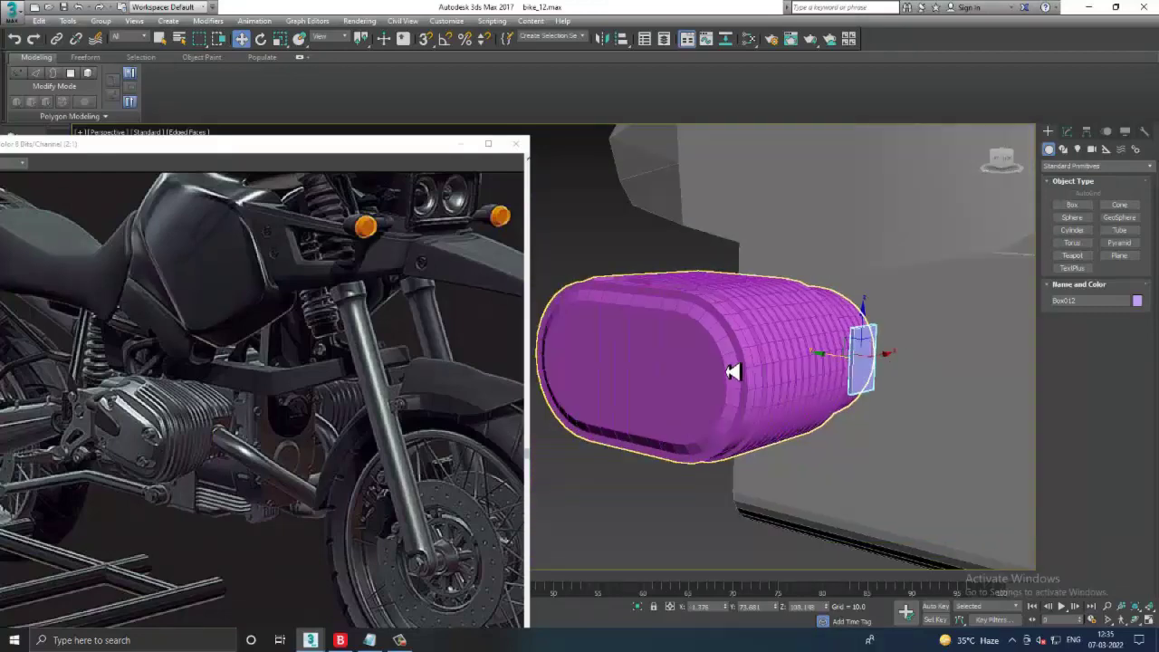
mouse_move(733, 371)
alt+middle_down()
mouse_move(822, 399)
mouse_move(809, 383)
alt+middle_up()
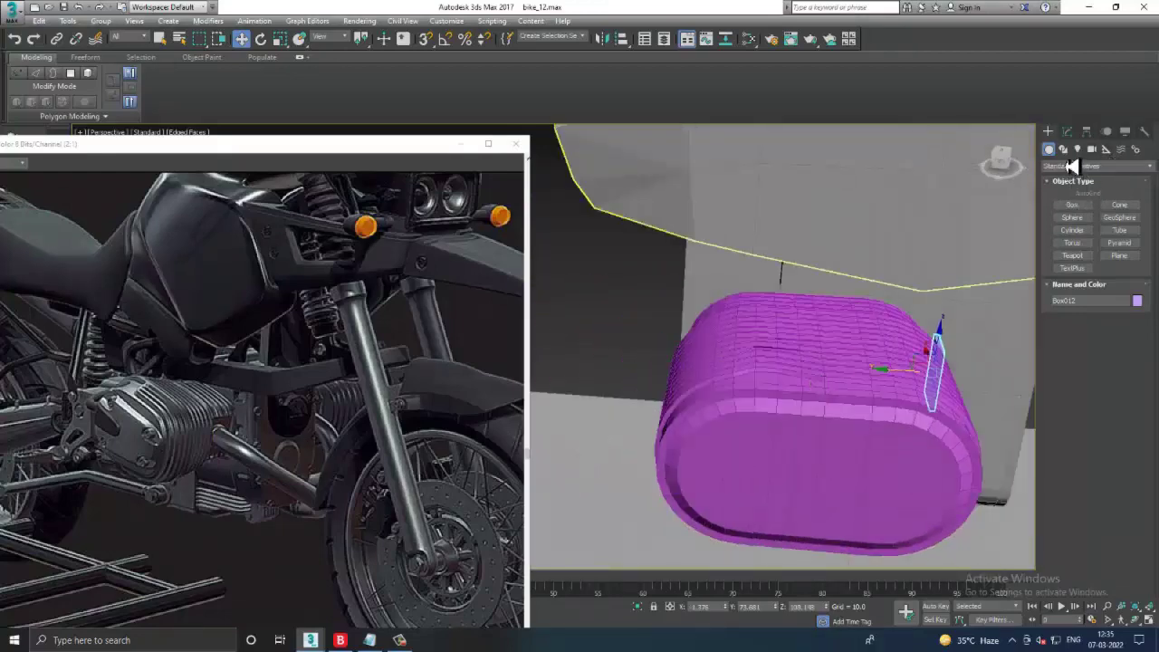
- Draw a tiny cylinder on the capsule's end face
click(1073, 167)
click(1078, 182)
click(1073, 230)
scroll(828, 409, up, 2)
scroll(854, 384, up, 2)
scroll(854, 383, up, 1)
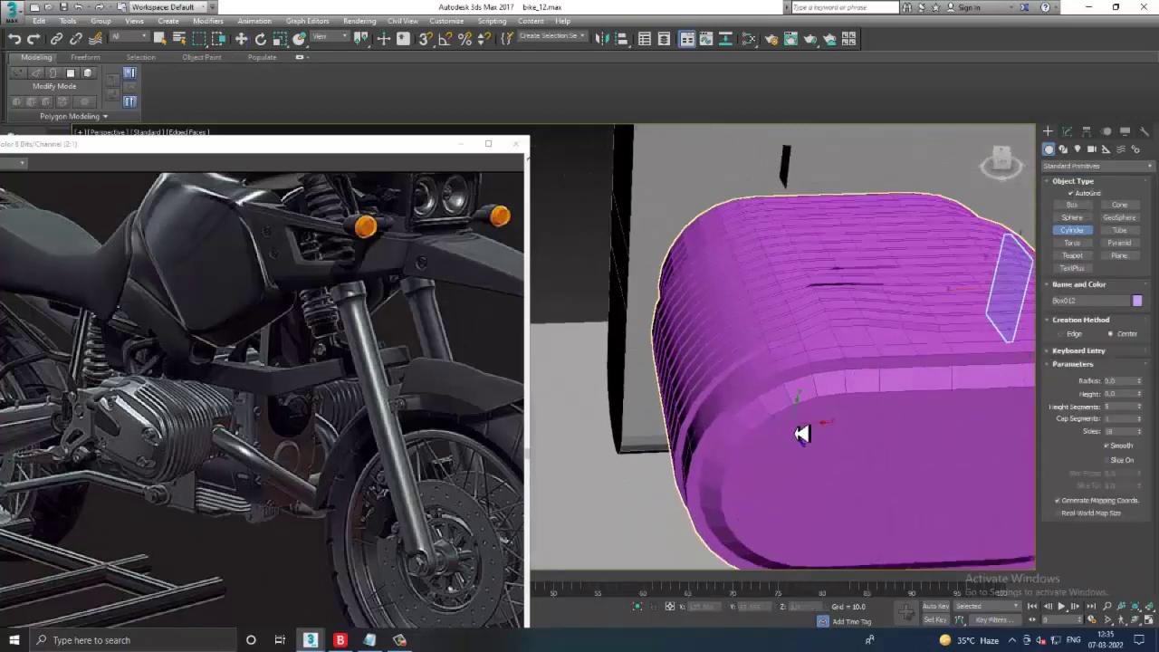
drag(802, 434, 806, 437)
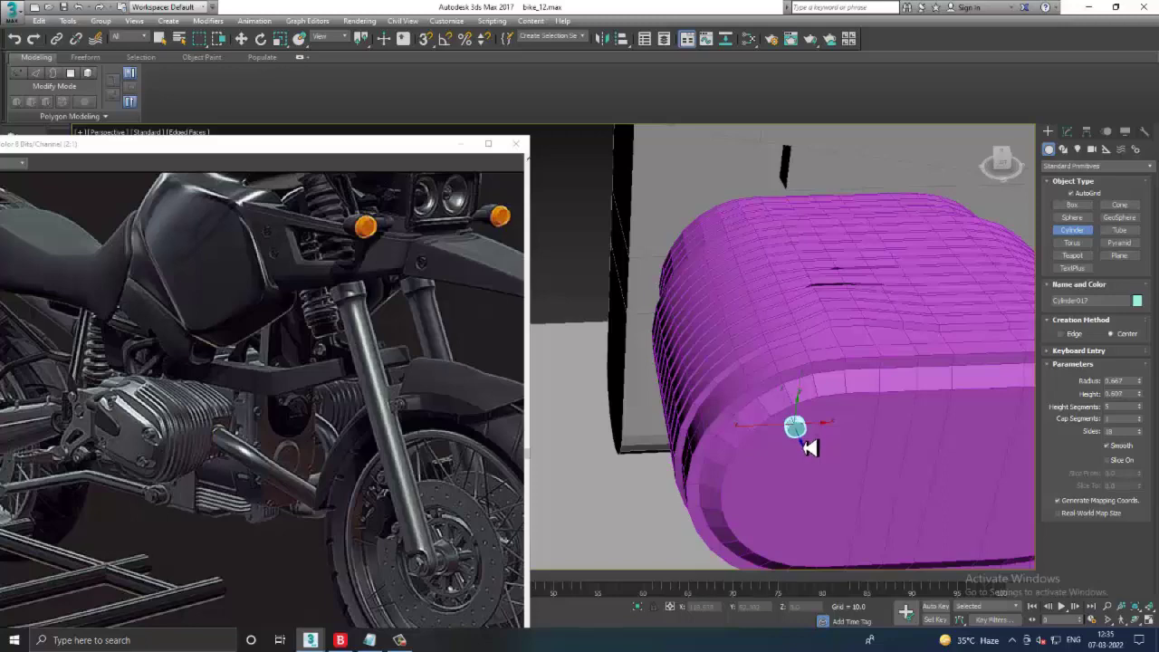
key(w)
- Reduce the cylinder to 6 sides to make a hex bolt
scroll(813, 447, up, 2)
scroll(815, 448, up, 3)
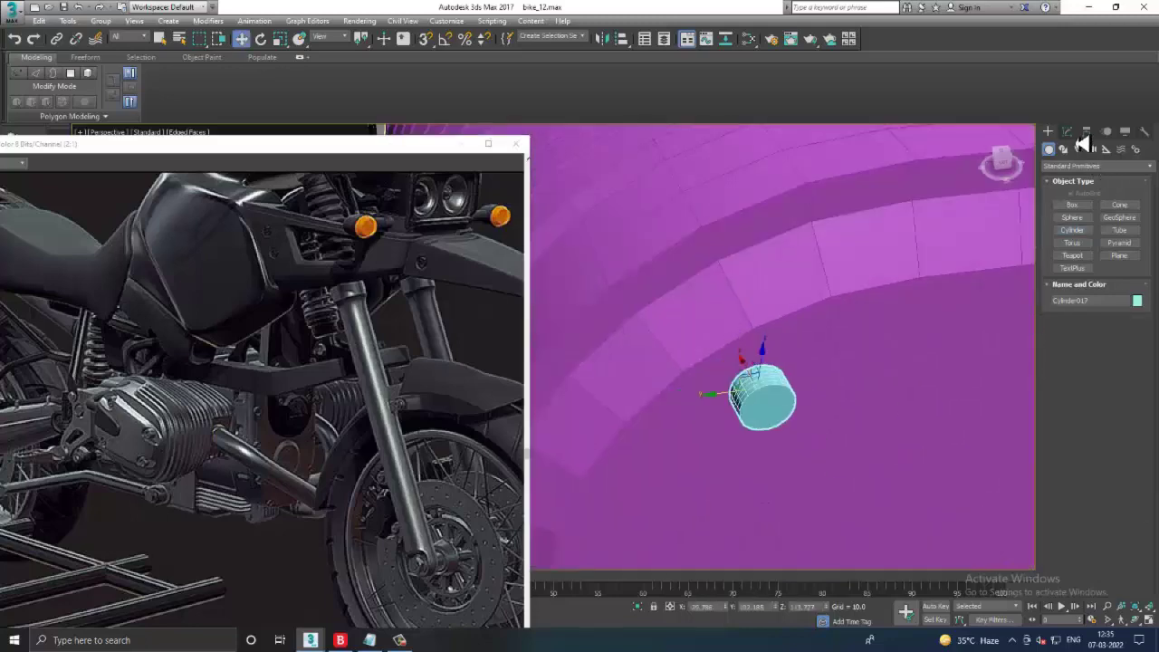
click(1068, 134)
drag(1149, 362, 1149, 381)
key(e)
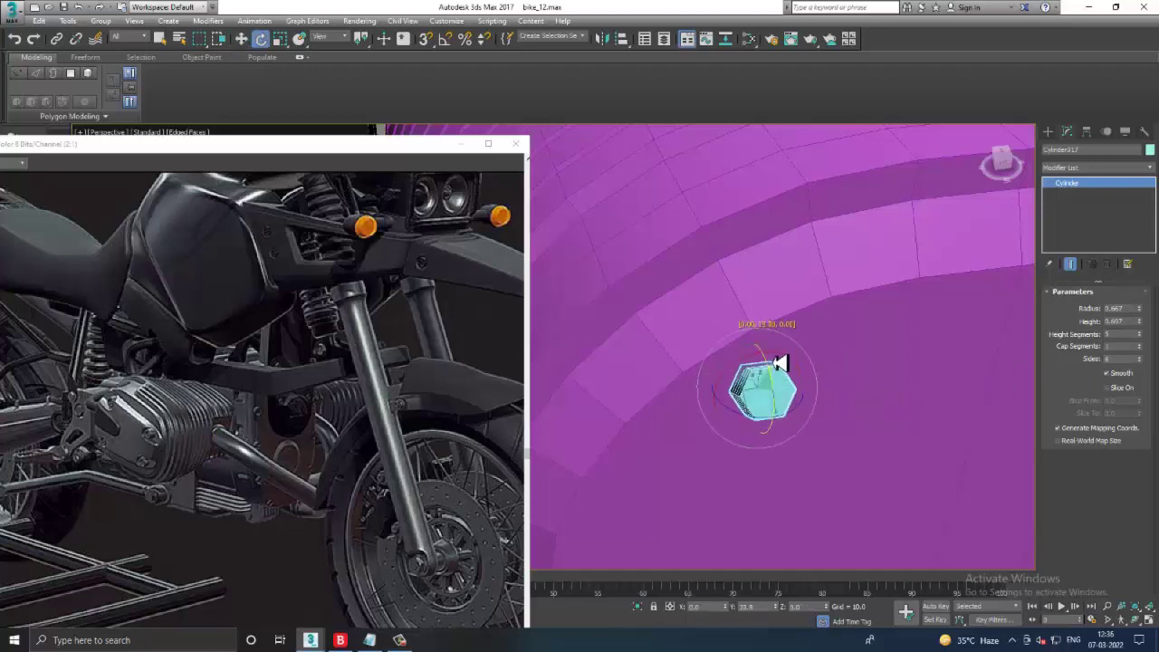
- Rotate and move the bolt up onto the capsule's rounded top edge
alt+middle_drag(784, 390, 797, 298)
key(w)
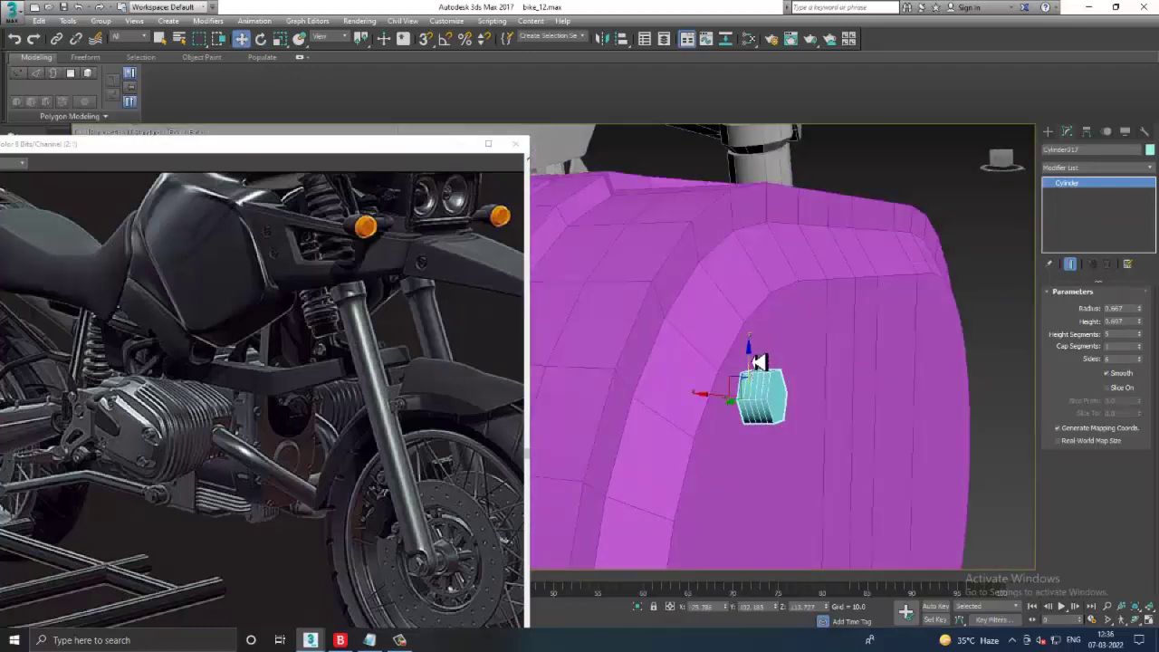
drag(764, 380, 680, 299)
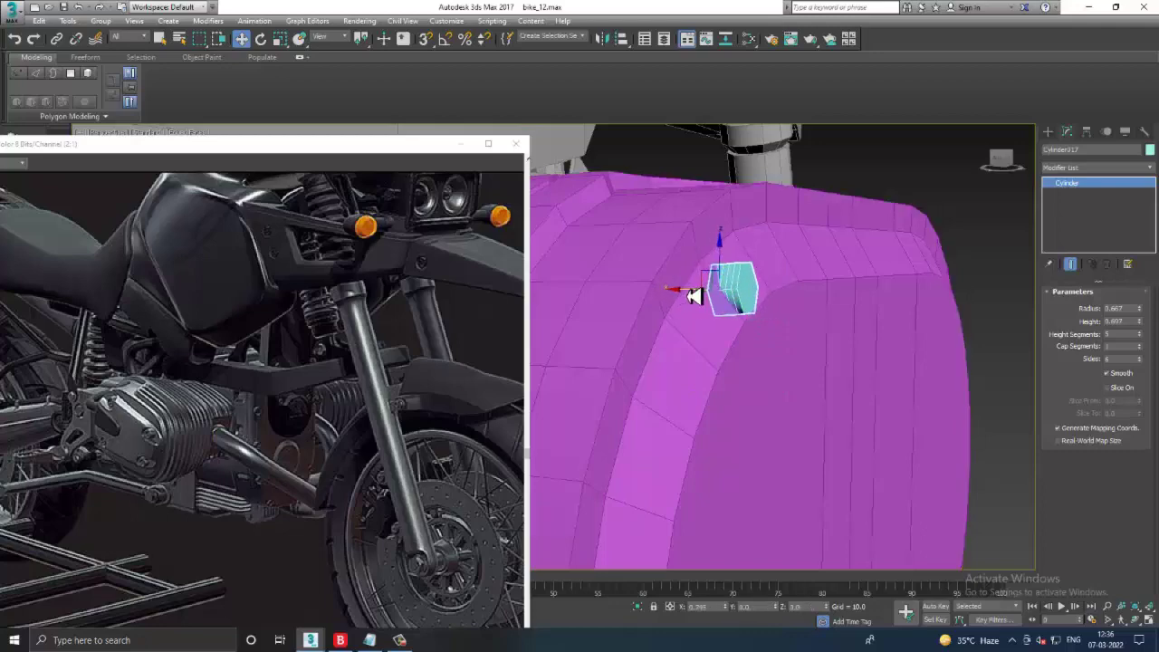
alt+middle_drag(694, 293, 732, 298)
key(e)
mouse_move(740, 258)
alt+middle_down()
mouse_move(745, 303)
mouse_move(771, 316)
mouse_move(685, 298)
alt+middle_up()
key(w)
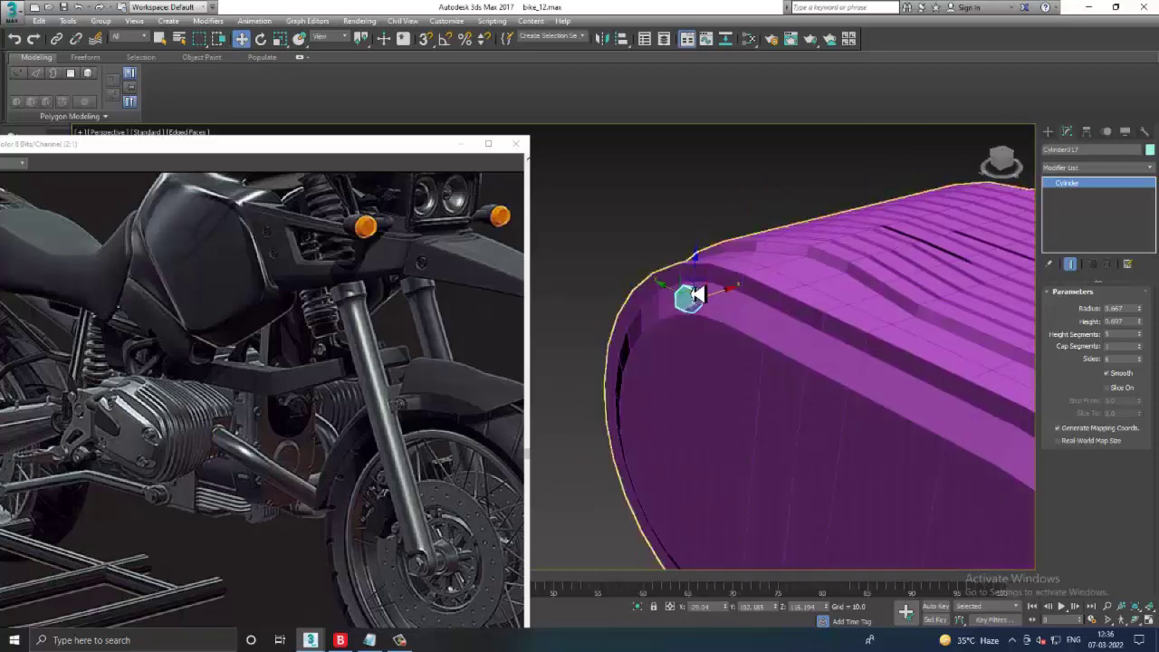
key(alt+w)
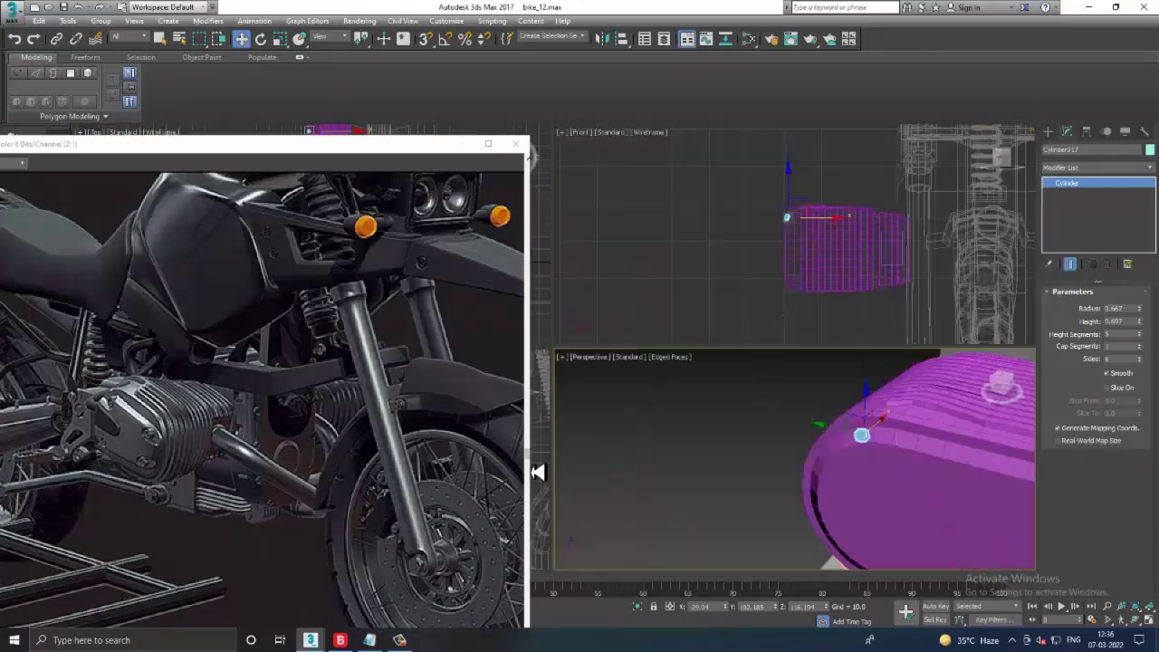
- In the full-size Left view, mirror-copy the bolt to the oval loop's right end
key(l)
key(alt+w)
scroll(694, 363, down, 3)
scroll(707, 355, down, 3)
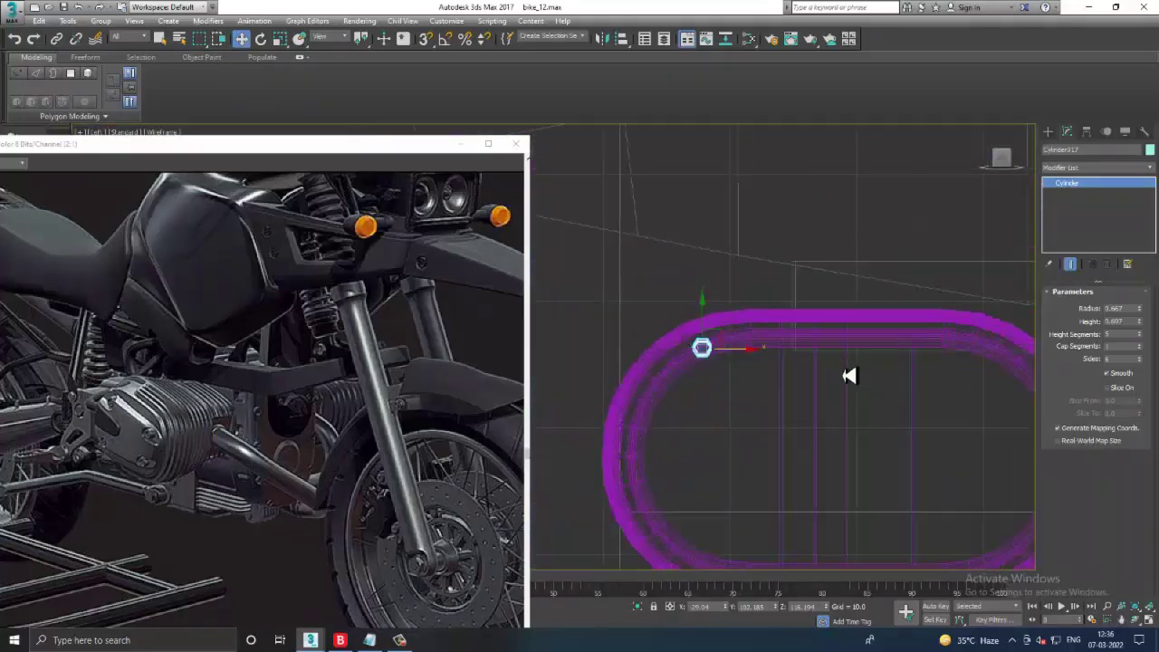
middle_drag(846, 375, 681, 372)
click(603, 40)
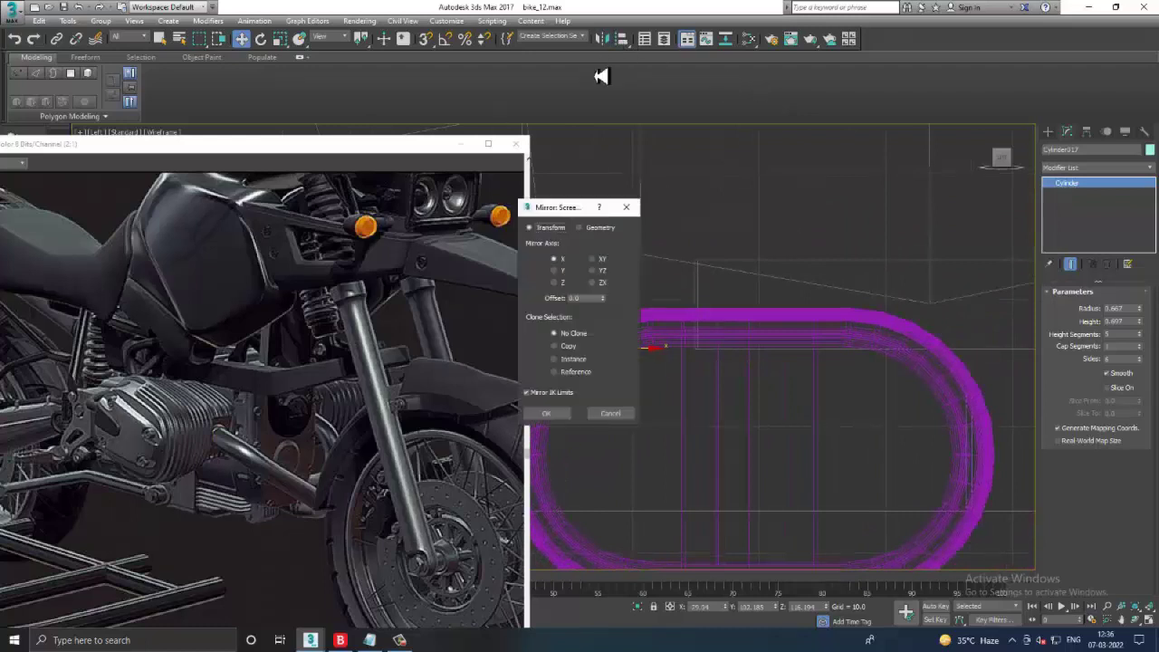
click(547, 414)
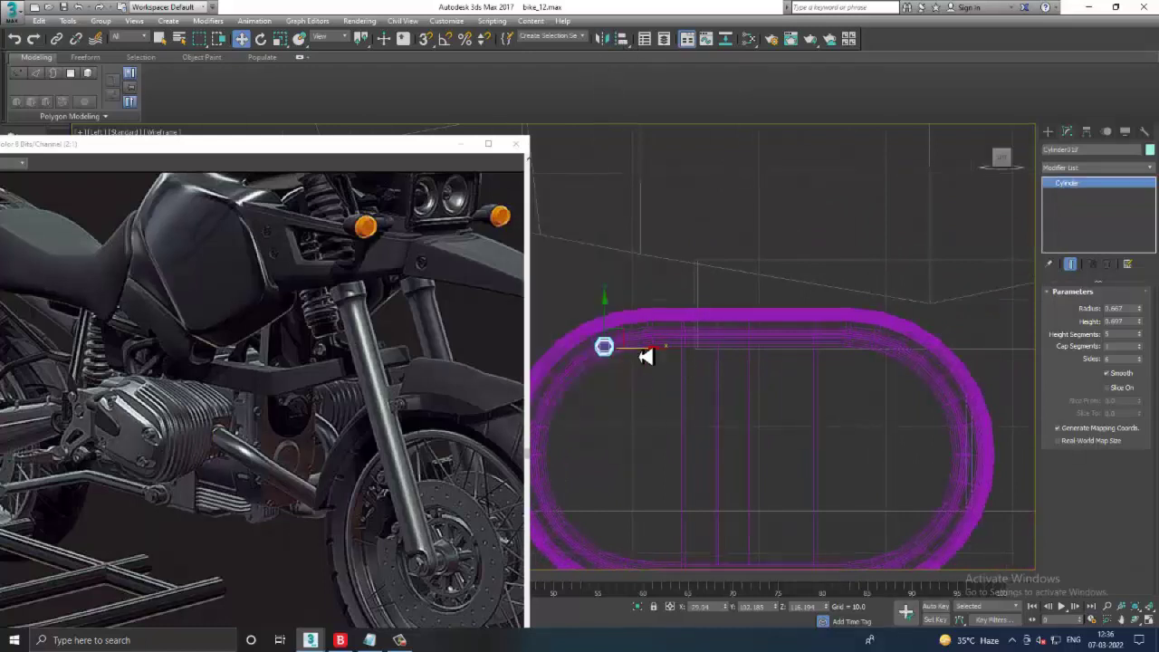
drag(654, 358, 942, 340)
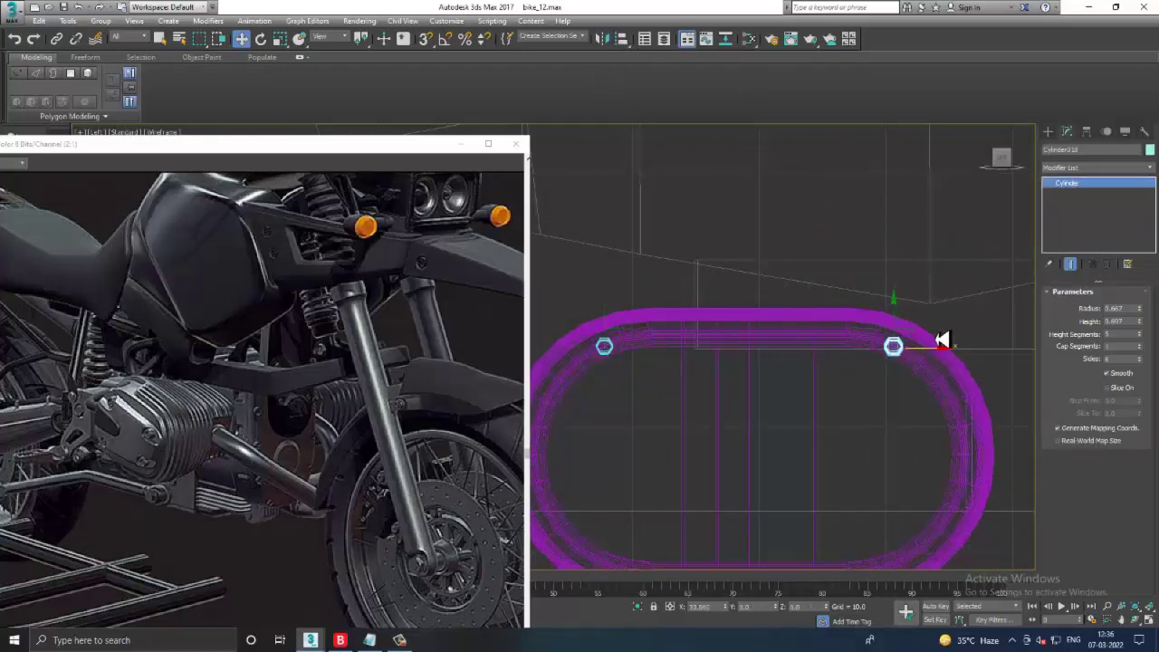
- Mirror-copy the top bolt pair and move the copies down to the lower edge
ctrl+click(616, 354)
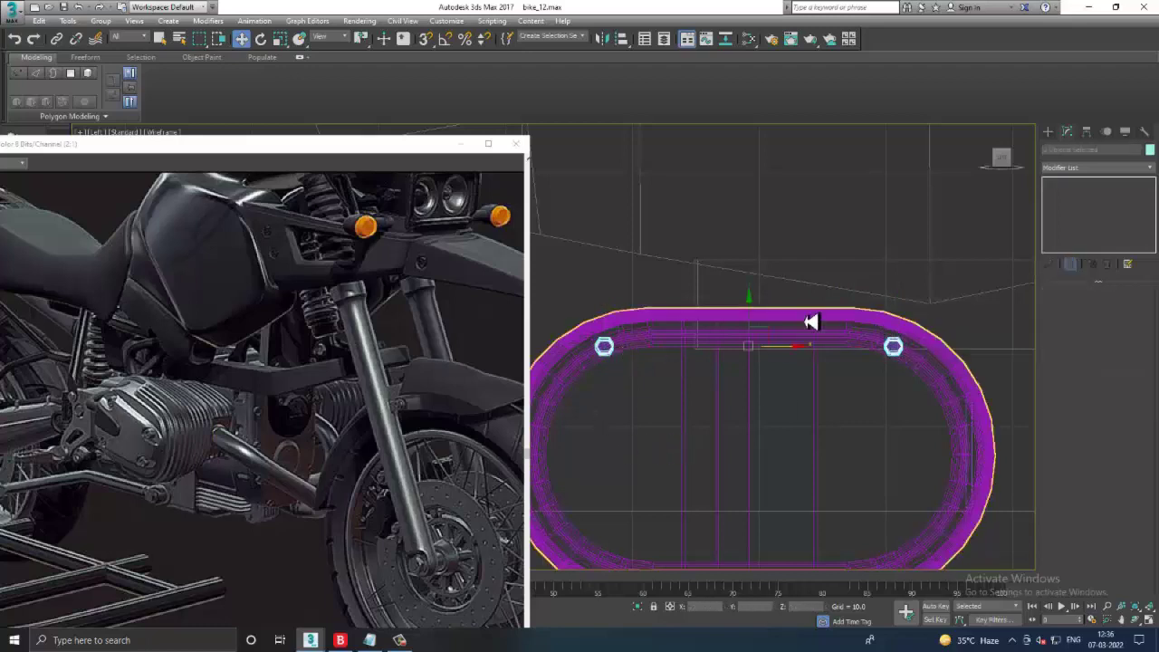
click(602, 39)
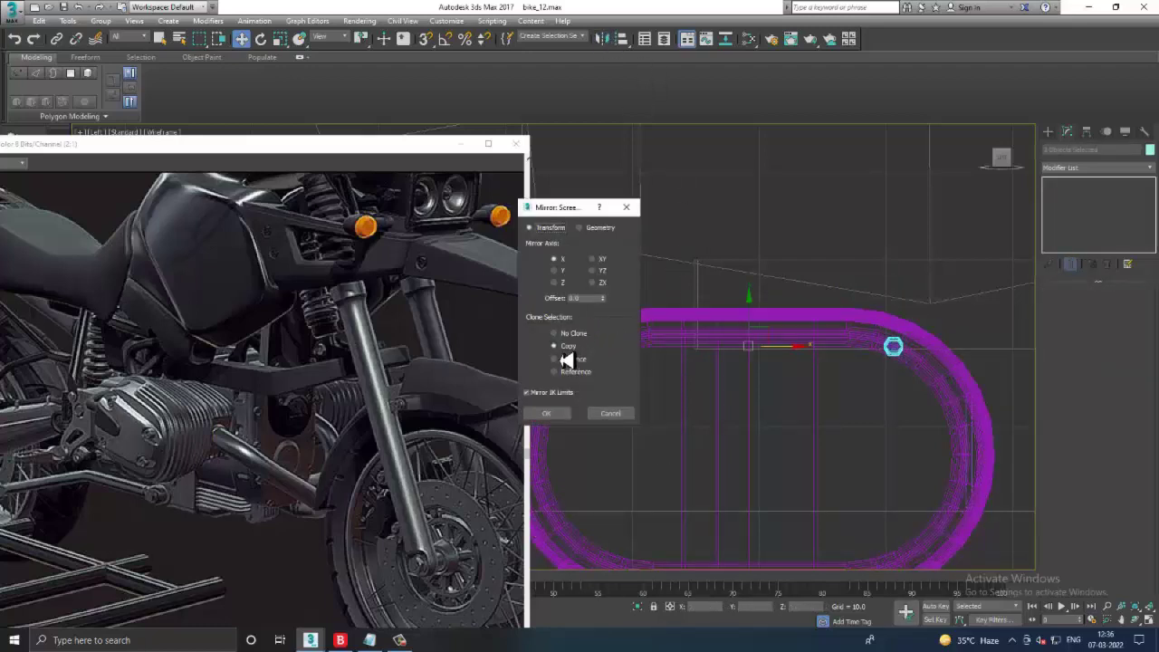
click(547, 414)
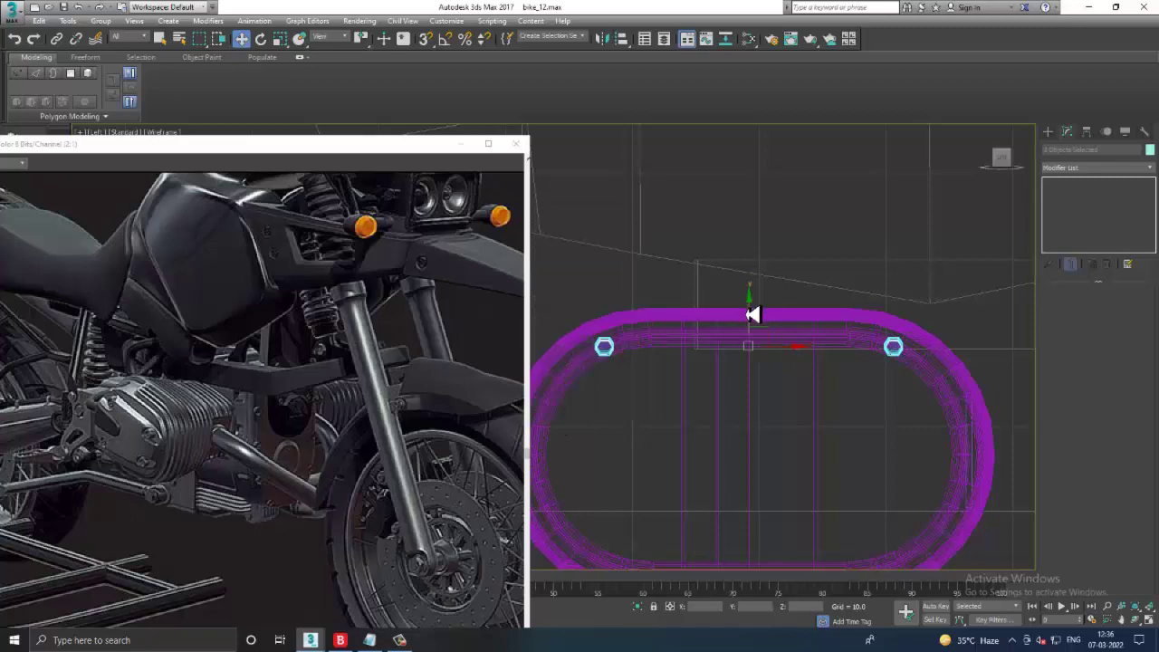
shift+drag(753, 314, 769, 466)
middle_drag(769, 466, 794, 243)
drag(740, 313, 769, 377)
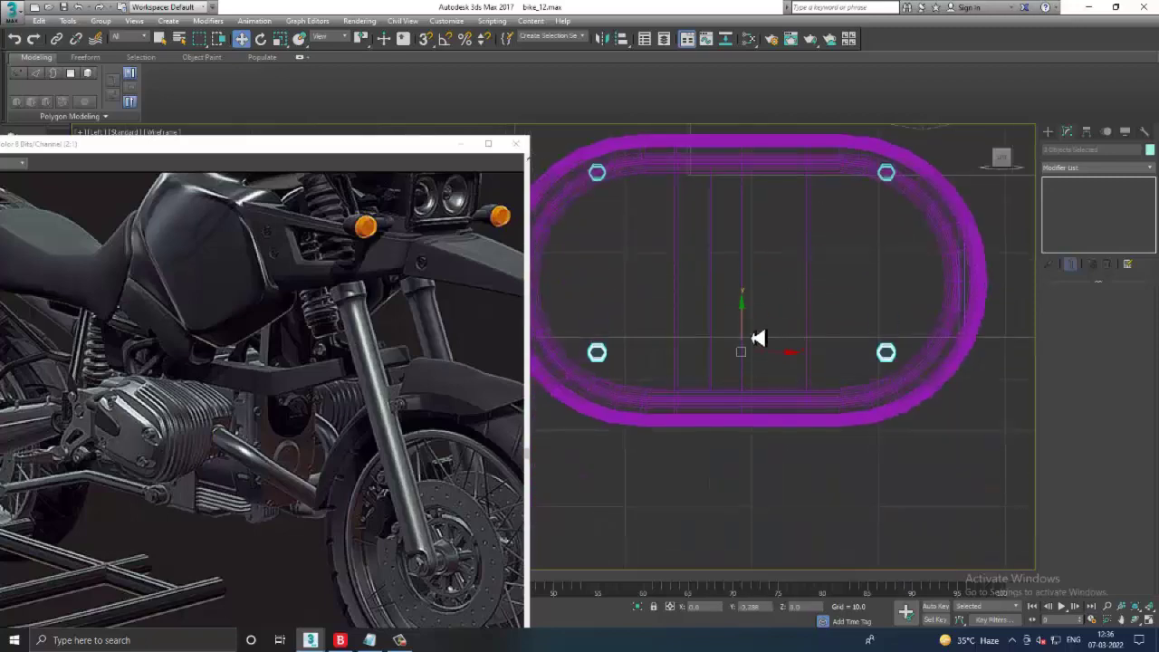
- Return to all viewports and inspect the four bolts around the oval end face
key(alt+w)
key(alt+w)
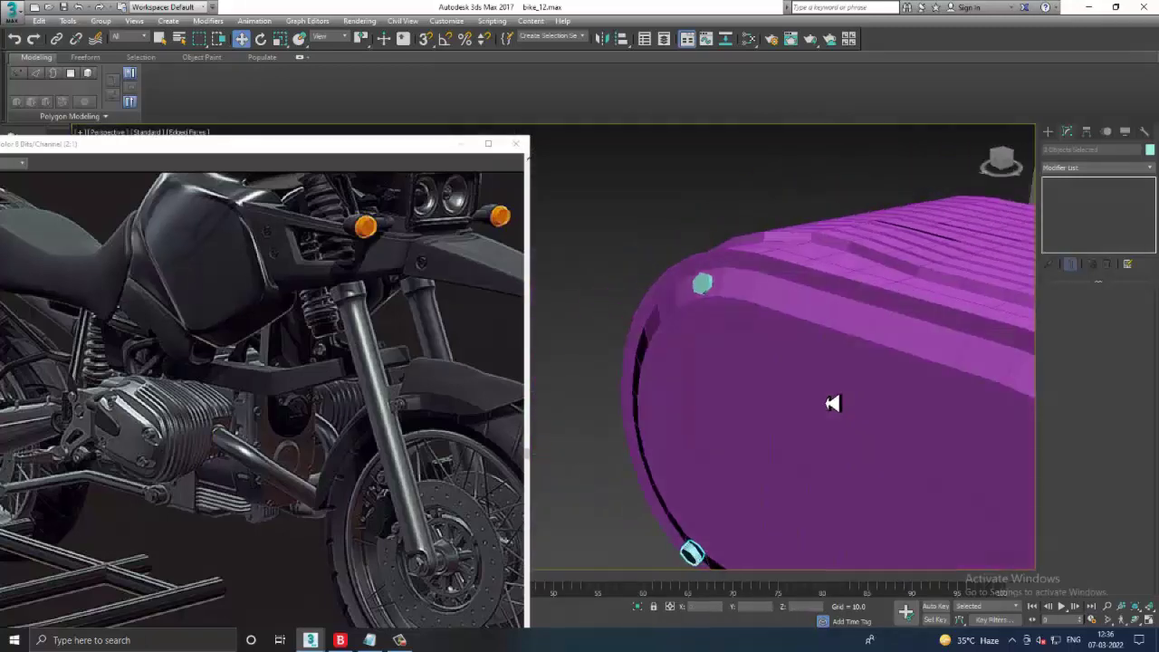
mouse_move(833, 402)
alt+middle_down()
mouse_move(810, 329)
mouse_move(800, 337)
mouse_move(836, 305)
mouse_move(892, 325)
alt+middle_up()
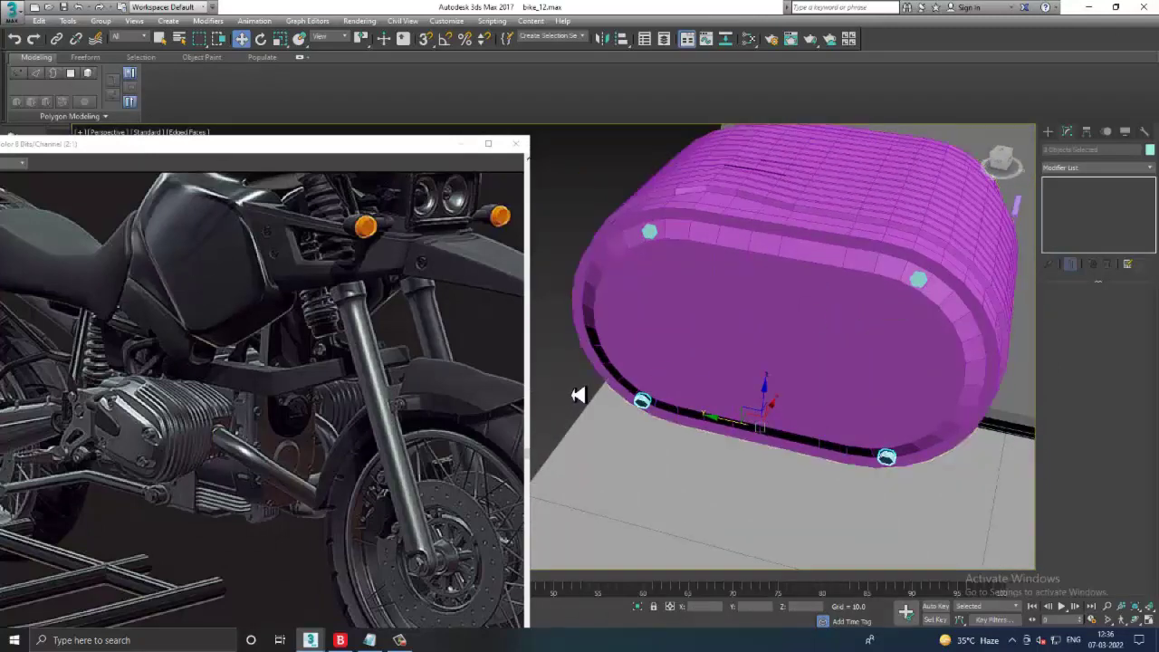
mouse_move(758, 393)
middle_down()
mouse_move(720, 401)
mouse_move(812, 389)
mouse_move(857, 365)
mouse_move(855, 380)
mouse_move(815, 388)
mouse_move(854, 310)
mouse_move(833, 269)
mouse_move(846, 277)
middle_up()
scroll(768, 253, down, 3)
- Shorten the grey box by raising its bottom vertices in Editable Poly vertex mode
mouse_move(767, 253)
alt+middle_down()
mouse_move(804, 267)
mouse_move(809, 303)
mouse_move(861, 358)
alt+middle_up()
click(862, 371)
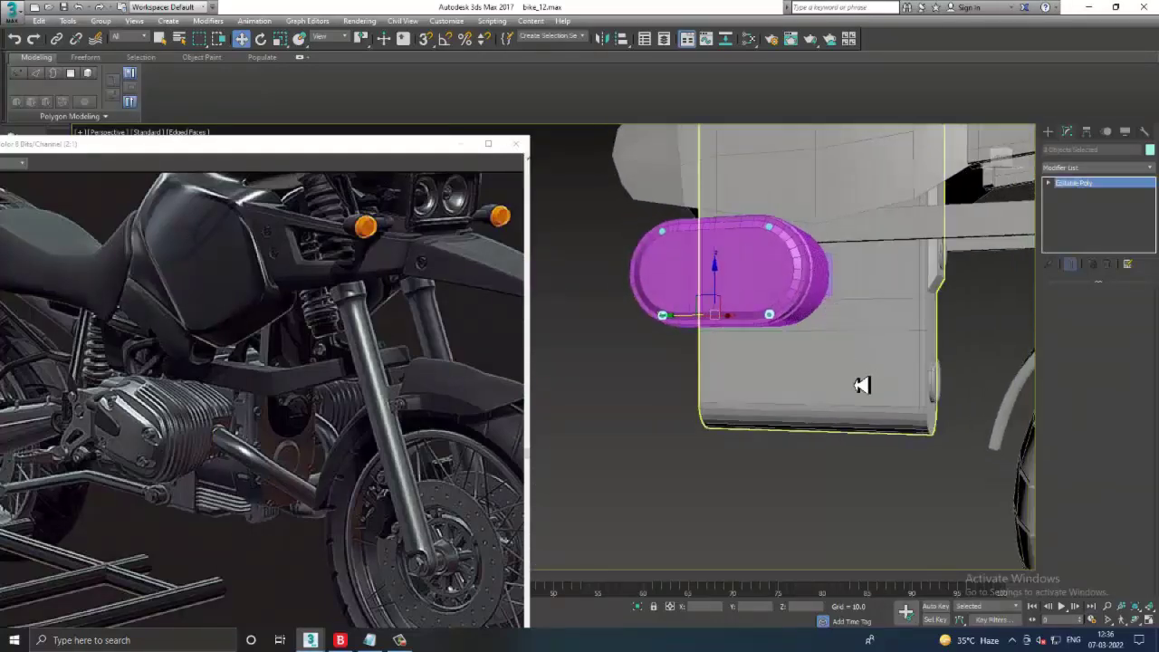
key(1)
drag(1011, 348, 1008, 344)
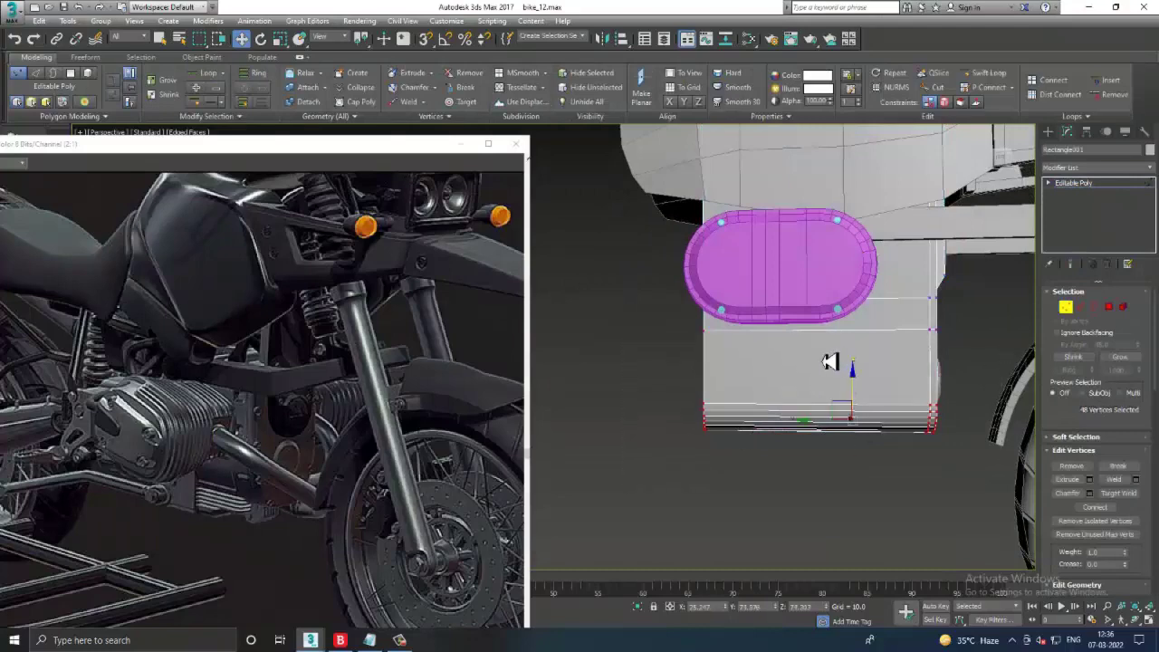
key(F3)
key(F3)
drag(860, 395, 865, 370)
alt+middle_drag(865, 369, 966, 389)
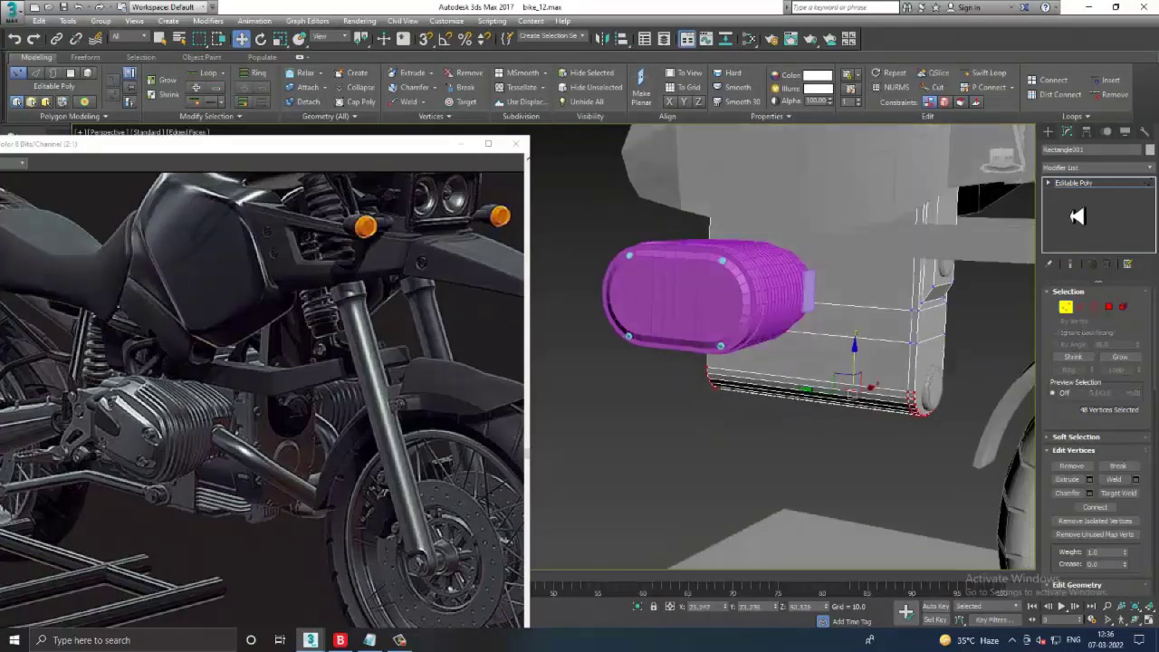
click(1074, 182)
- Nudge the small corner cylinder upward and scale the purple part down
click(940, 392)
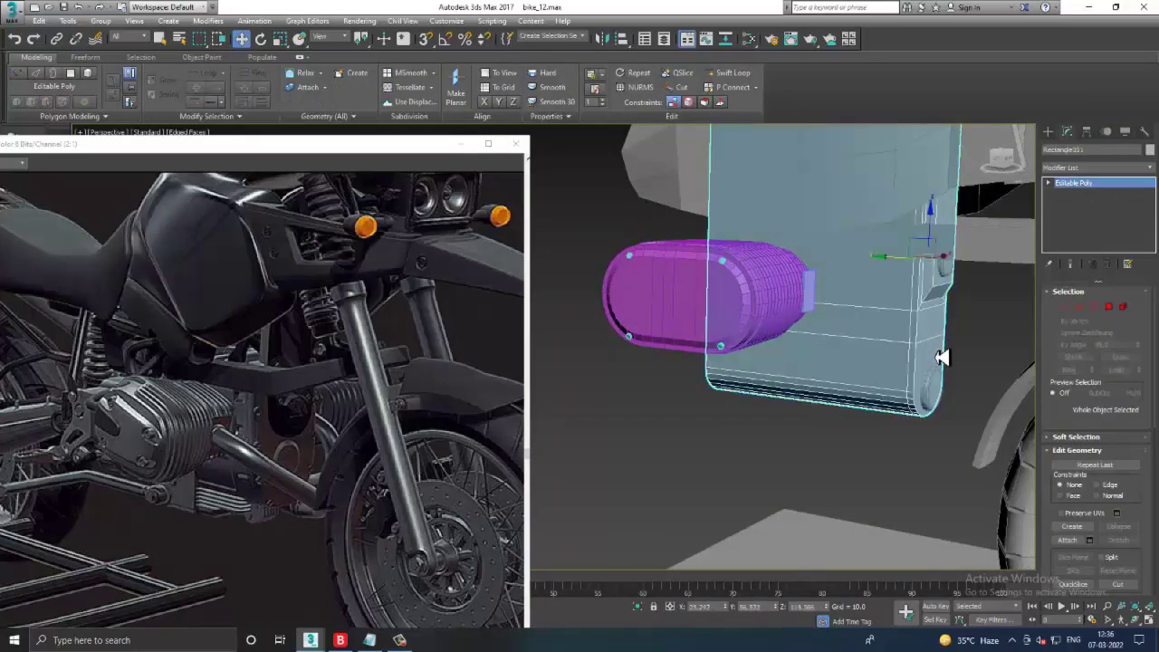
drag(938, 358, 938, 352)
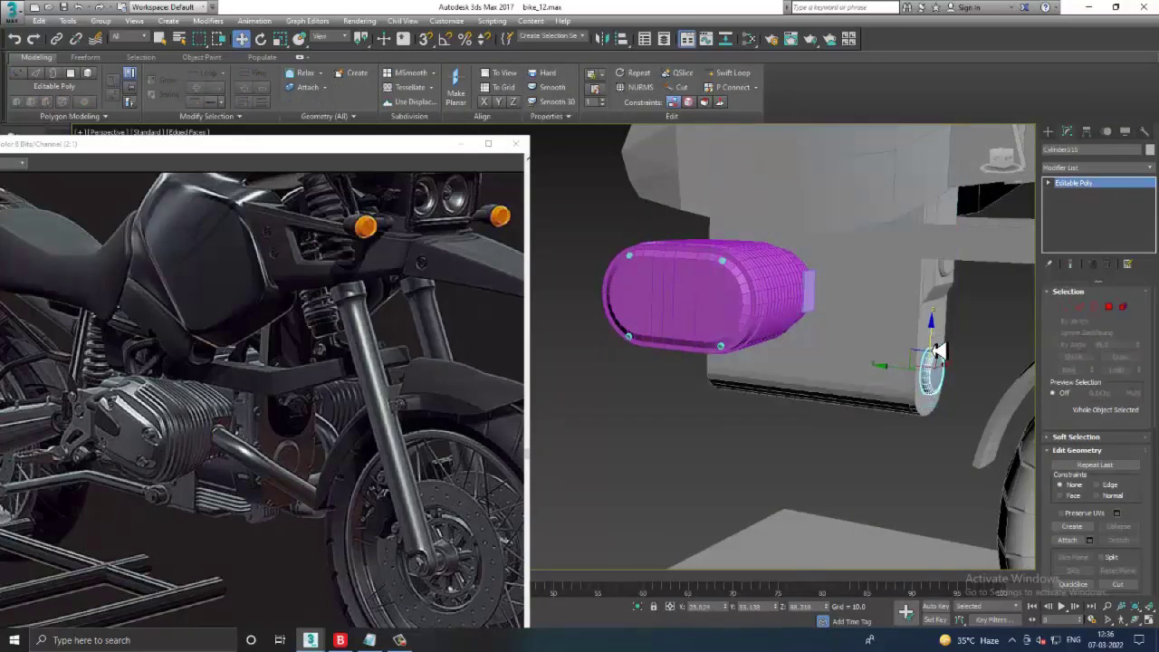
middle_drag(809, 279, 818, 357)
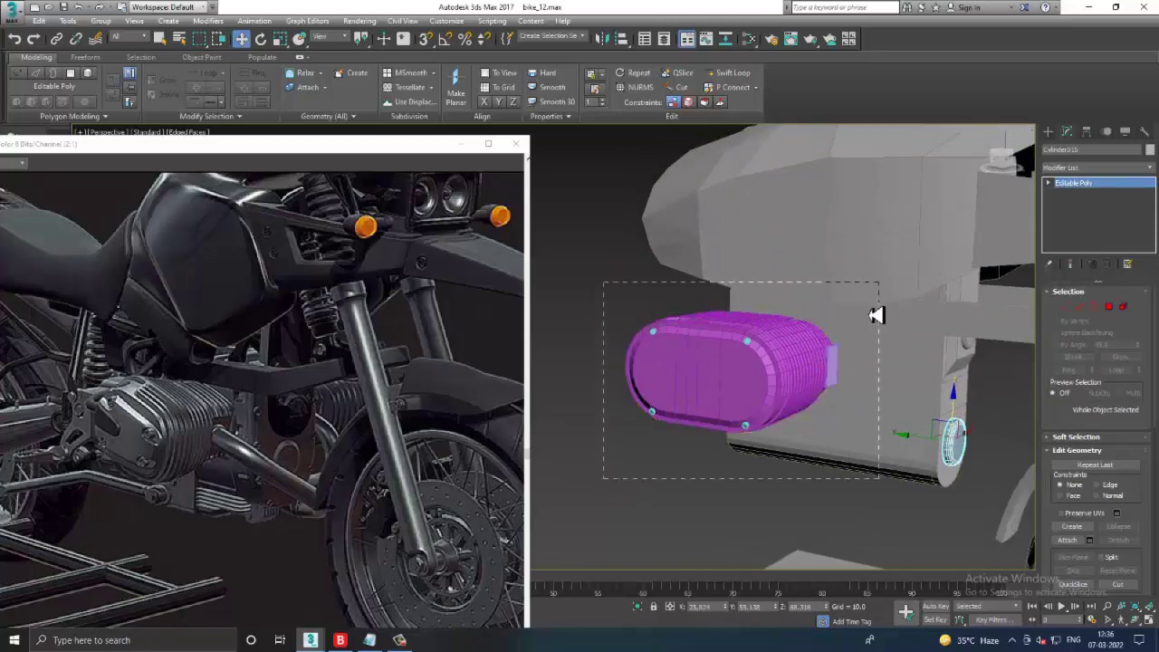
drag(876, 314, 878, 299)
key(r)
alt+middle_drag(978, 393, 815, 389)
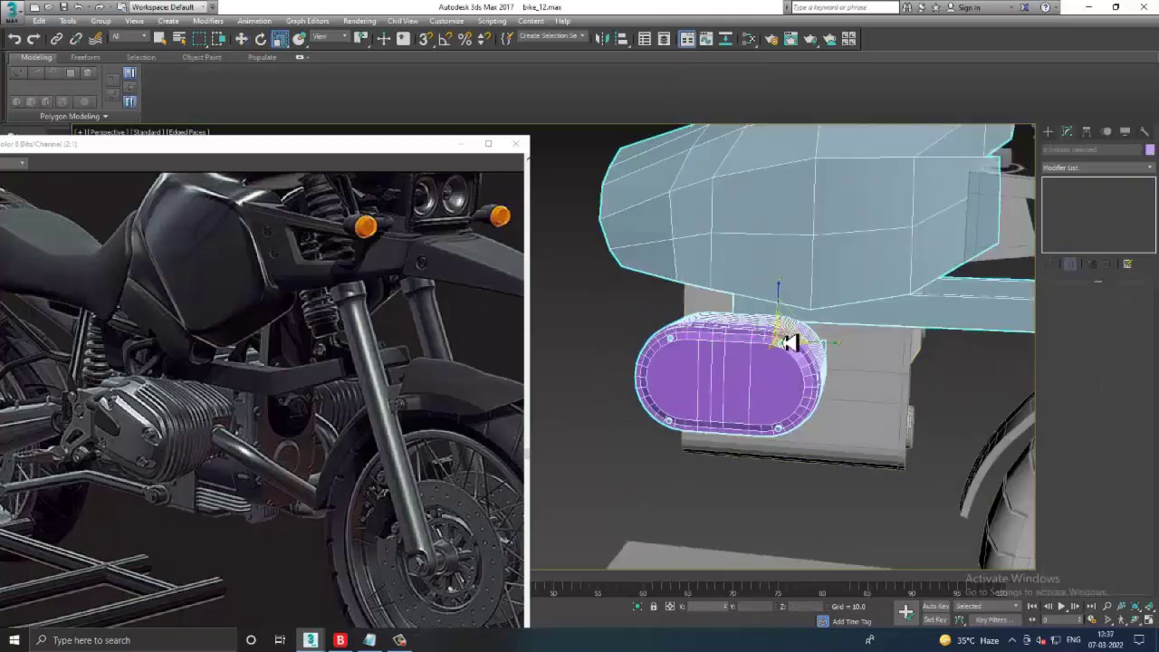
alt+click(1019, 223)
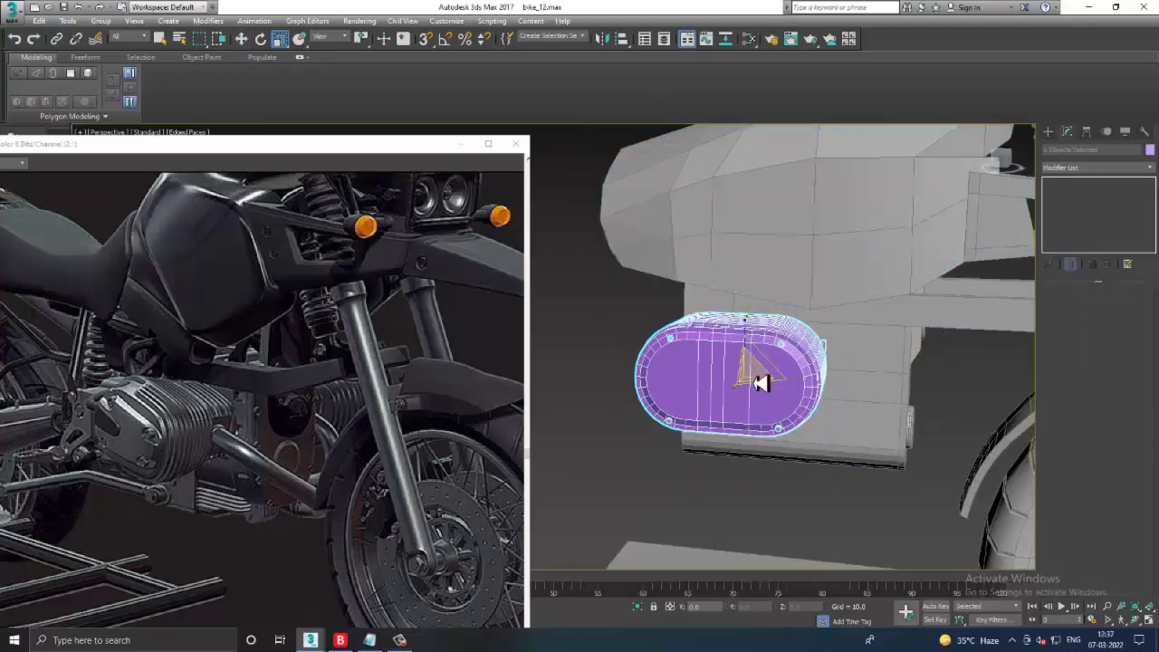
drag(761, 383, 811, 365)
- Tilt the purple oval part slightly and move it left and down
alt+middle_drag(811, 365, 827, 365)
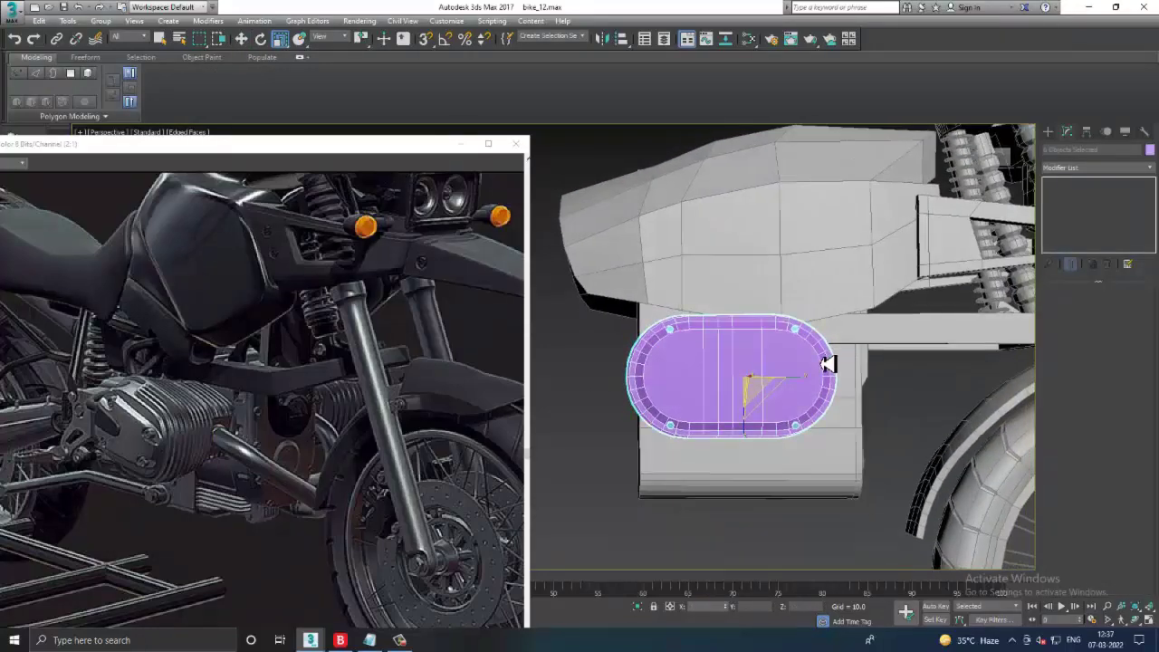
key(alt+w)
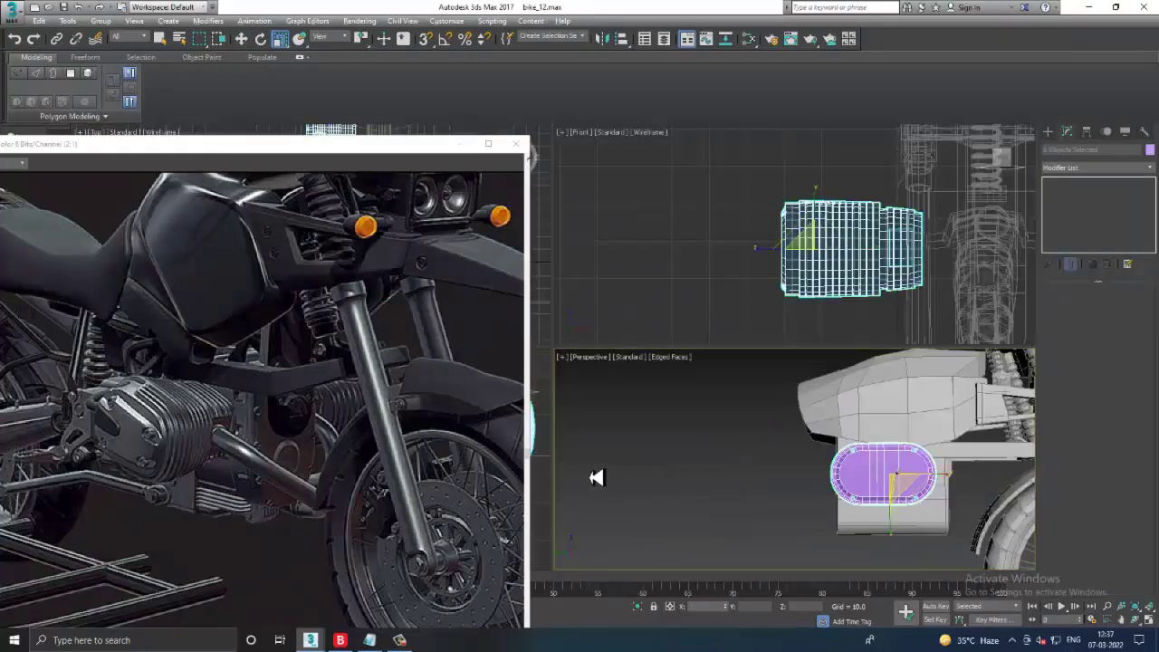
key(alt+w)
scroll(766, 365, up, 5)
scroll(830, 364, up, 2)
key(e)
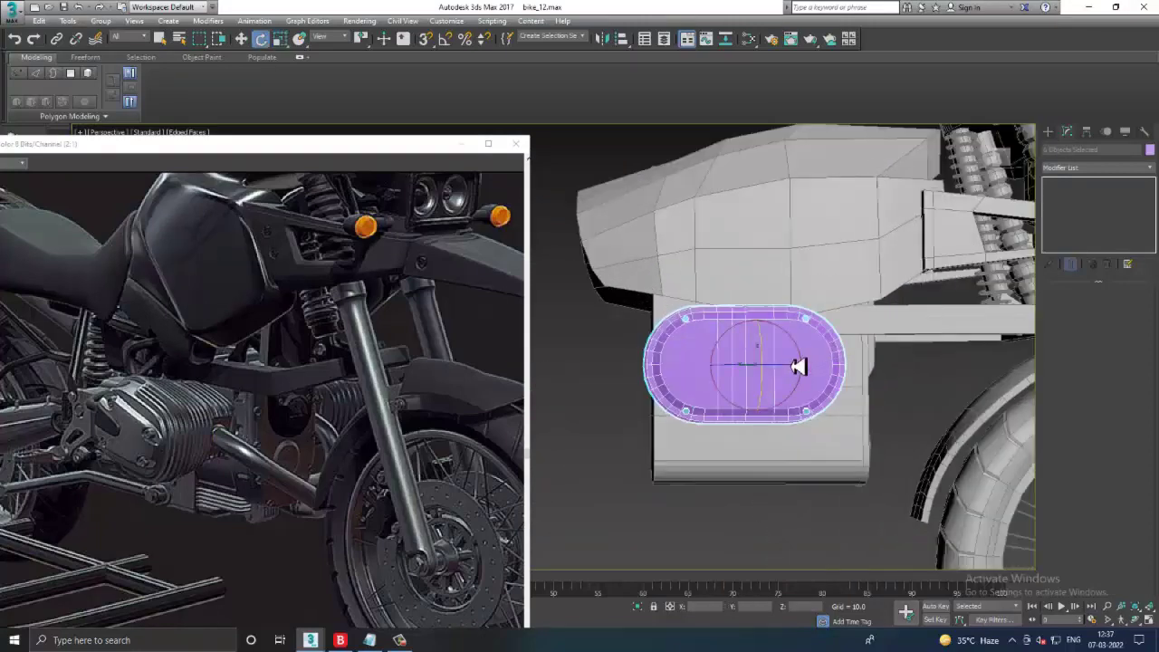
drag(802, 365, 807, 361)
key(w)
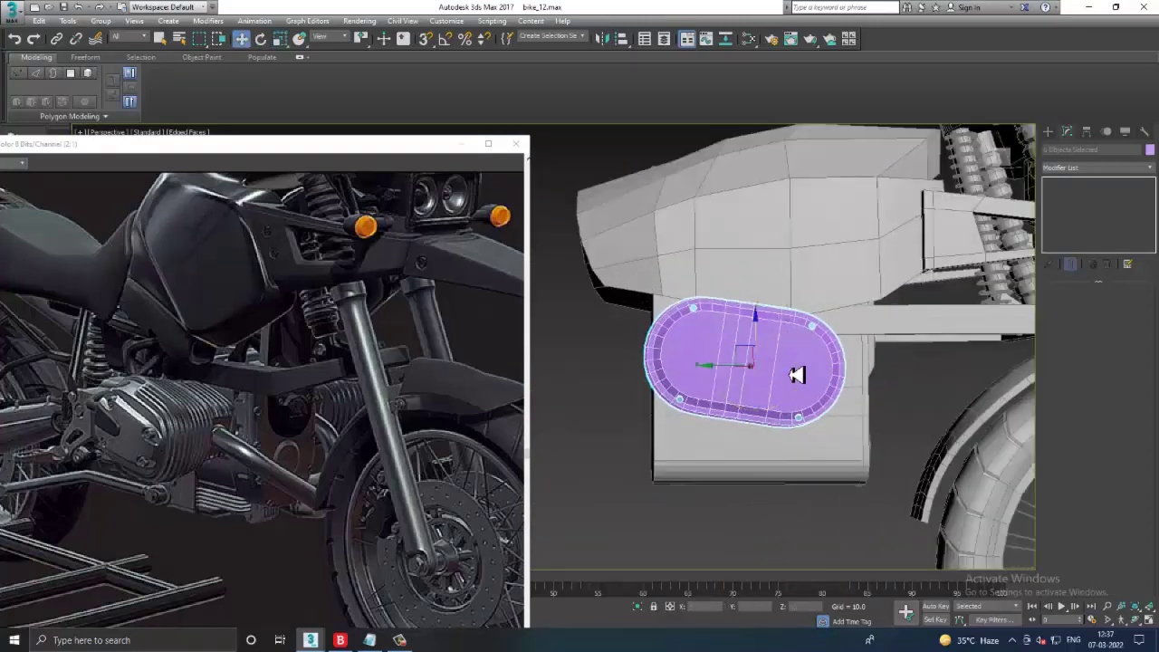
drag(748, 355, 727, 375)
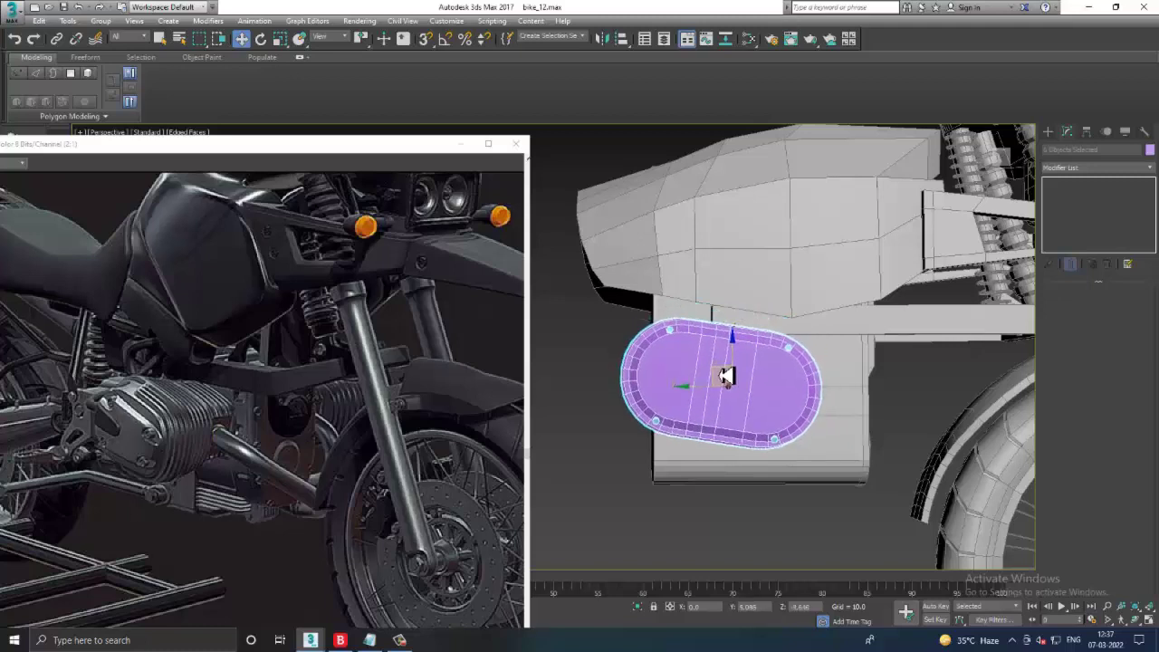
- Make the purple part narrower in depth and move it right toward the frame
key(alt+w)
mouse_move(791, 432)
alt+middle_down()
mouse_move(836, 474)
mouse_move(771, 483)
mouse_move(725, 456)
mouse_move(725, 399)
alt+middle_up()
key(alt+w)
key(r)
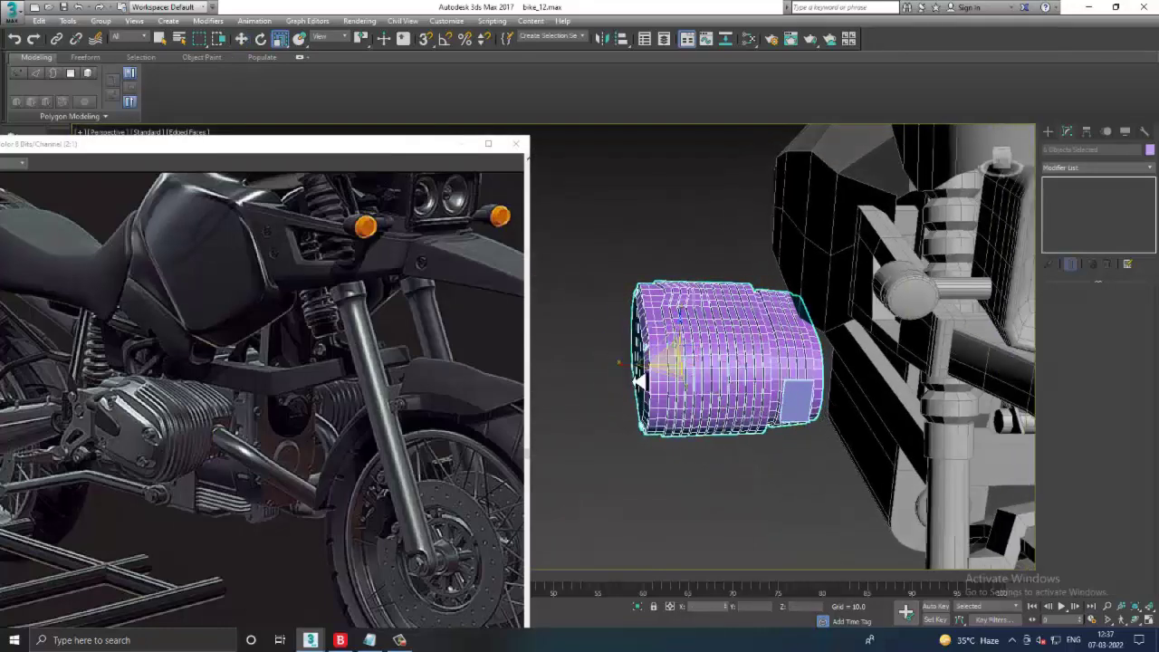
mouse_move(645, 380)
mouse_down()
mouse_move(637, 374)
mouse_move(679, 378)
mouse_move(638, 371)
mouse_up()
mouse_move(722, 376)
mouse_down()
mouse_move(785, 373)
mouse_move(769, 370)
mouse_up()
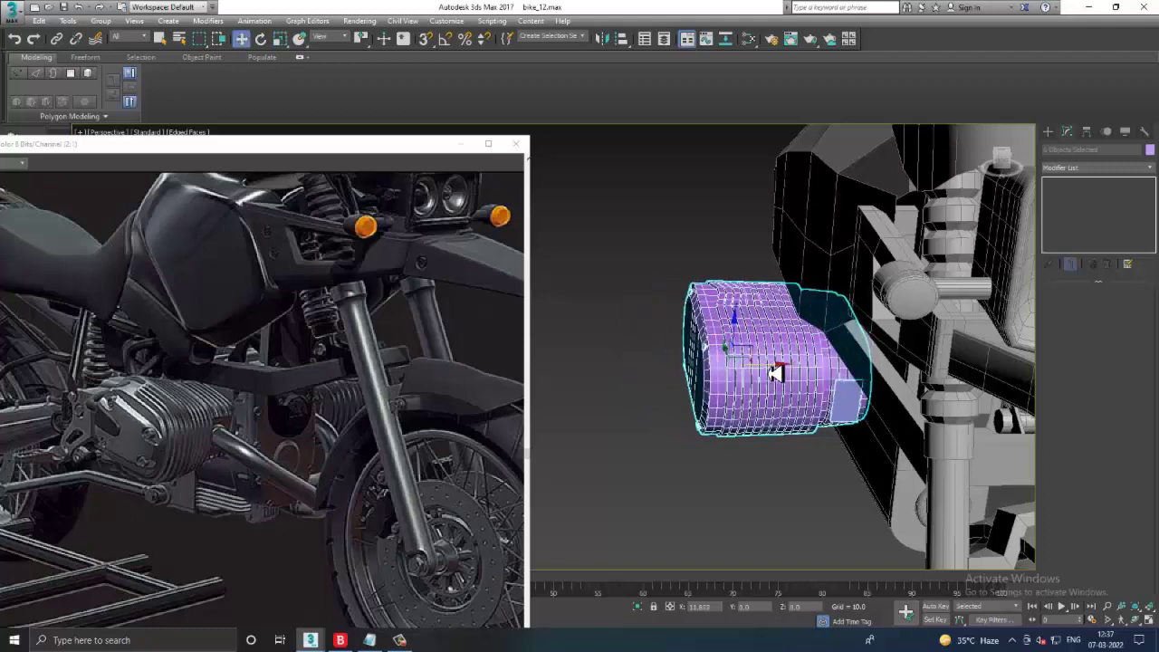
- Enlarge the oval part slightly, then check its depth from the side
mouse_move(769, 371)
alt+middle_down()
mouse_move(867, 384)
mouse_move(880, 397)
alt+middle_up()
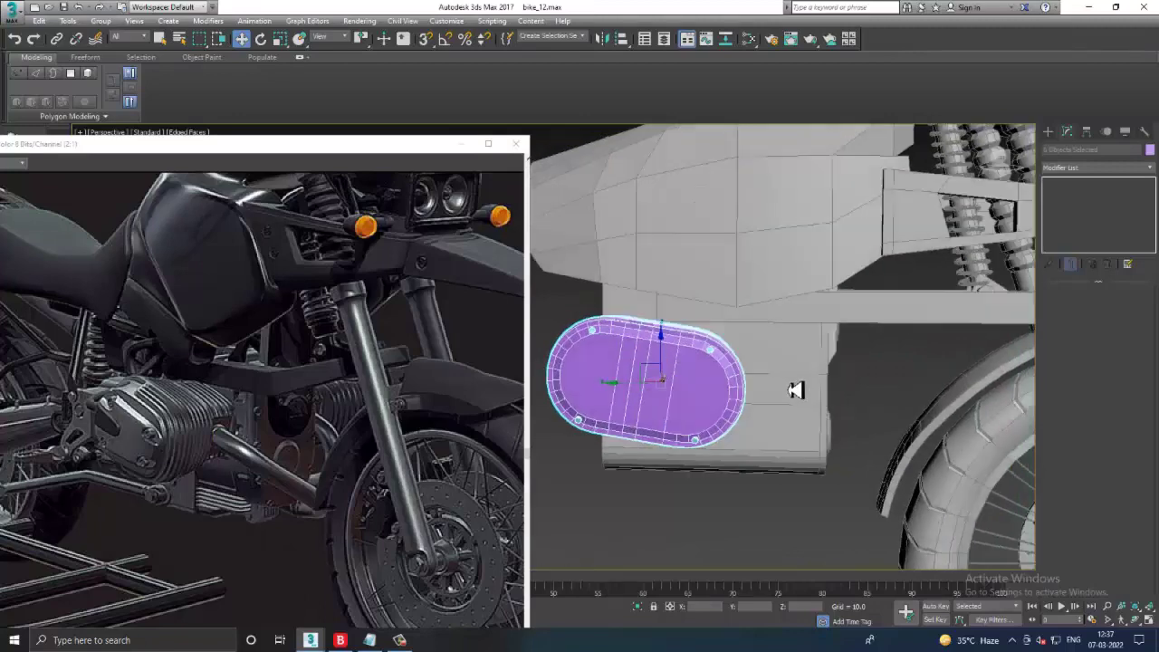
key(r)
drag(675, 390, 661, 370)
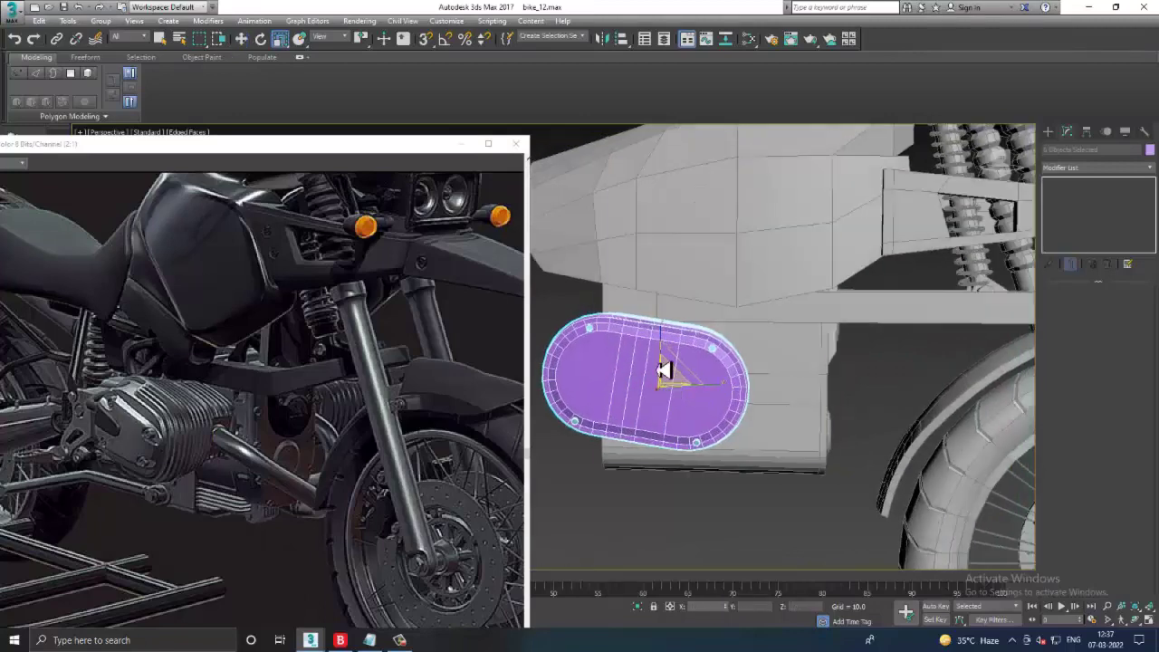
key(w)
mouse_move(668, 356)
alt+middle_down()
mouse_move(752, 393)
mouse_move(767, 381)
mouse_move(872, 390)
alt+middle_up()
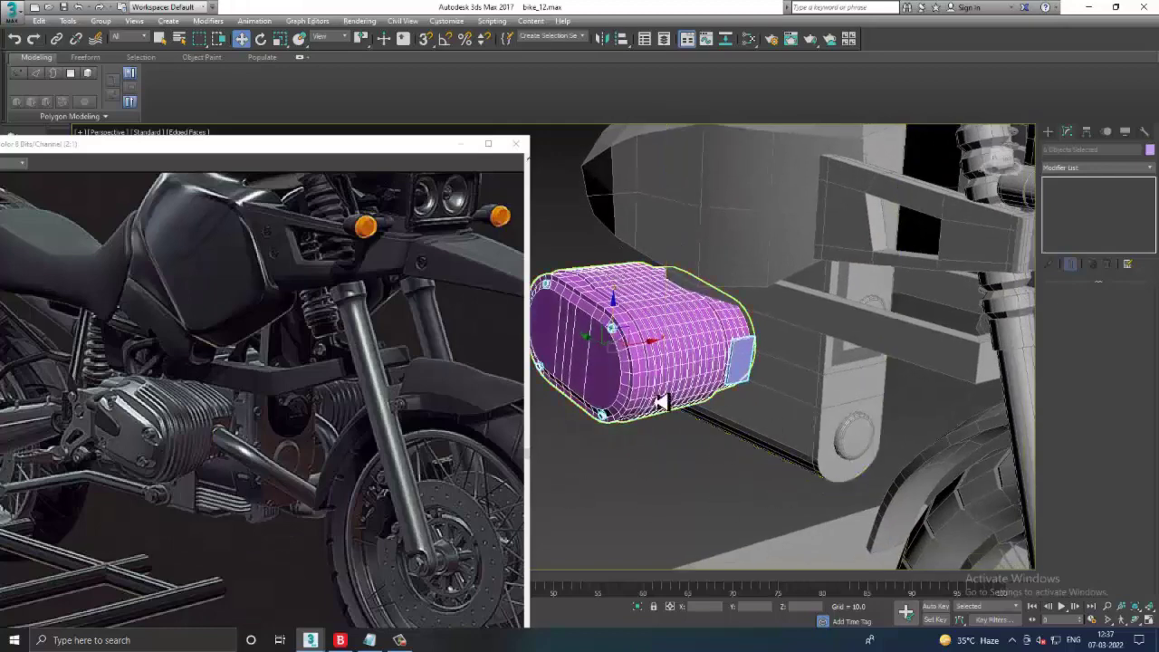
key(alt+w)
key(alt+w)
scroll(660, 323, down, 3)
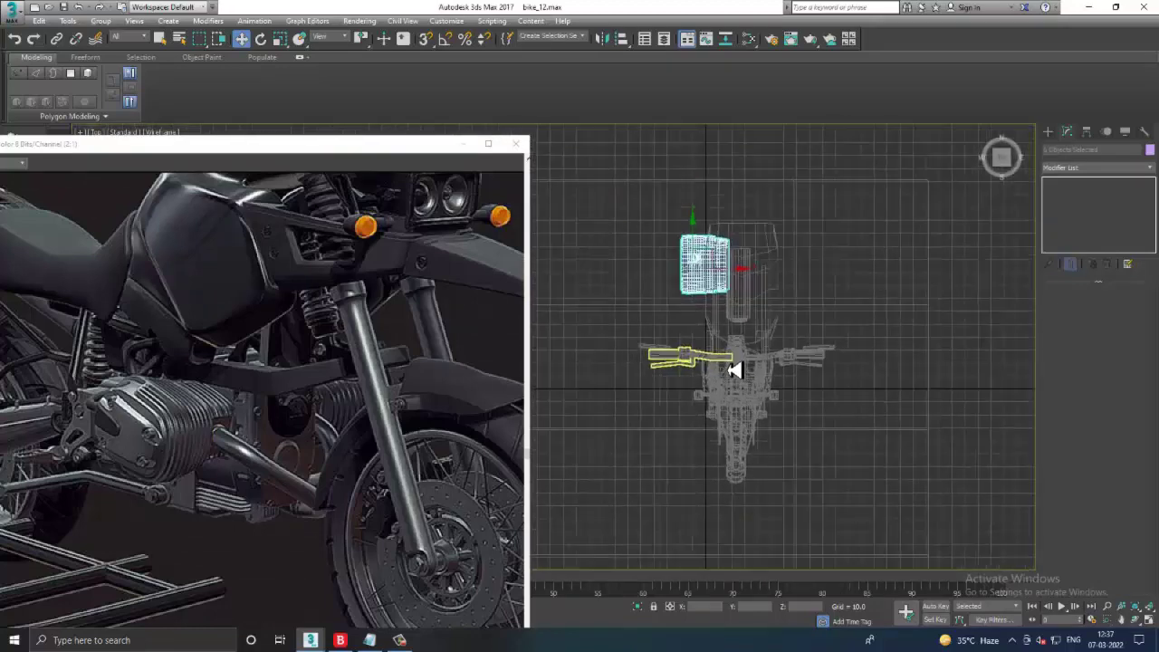
scroll(733, 370, up, 5)
- Draw a curved three-point line running out from the part as the pipe path
click(1050, 133)
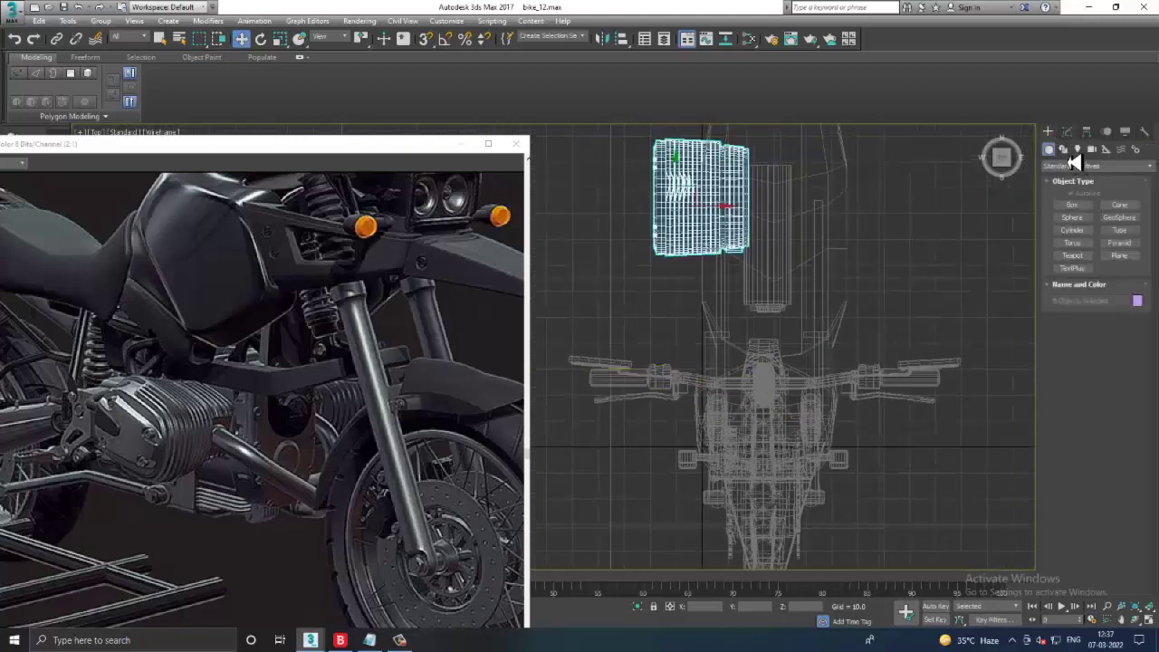
click(1064, 150)
click(1073, 215)
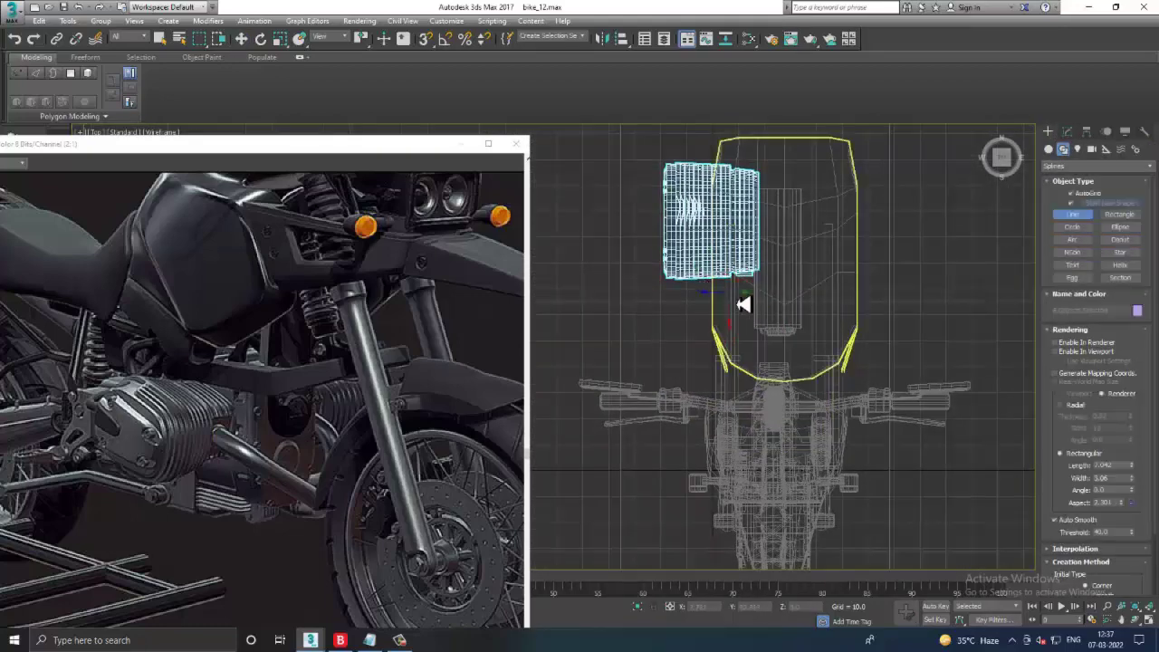
scroll(742, 304, up, 4)
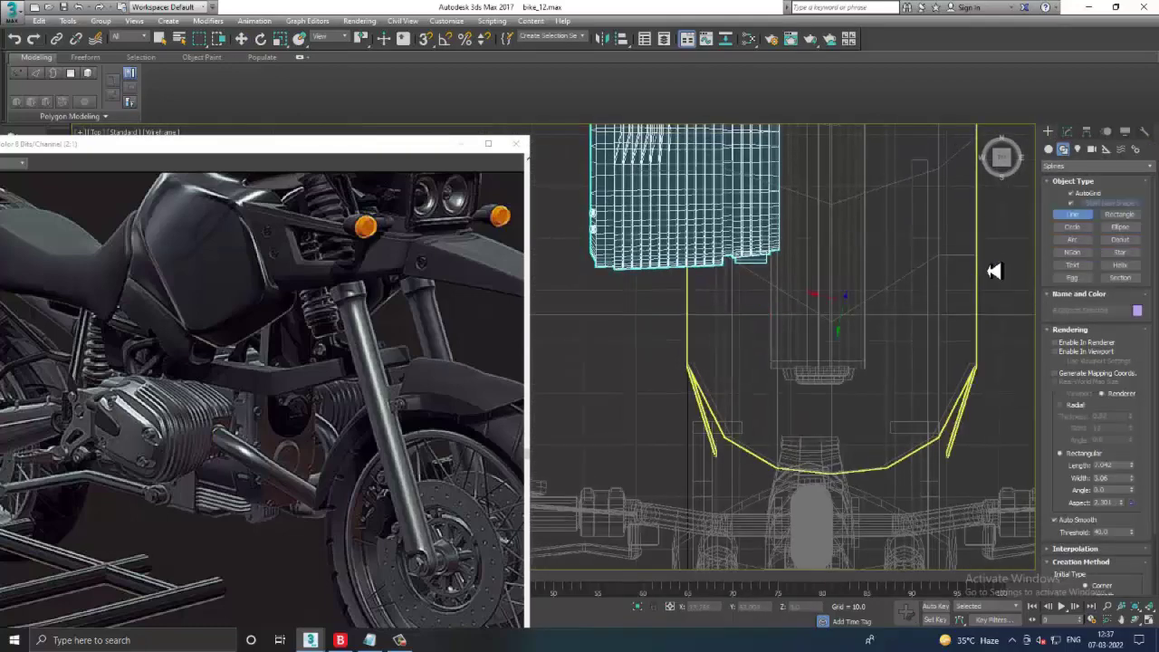
click(750, 263)
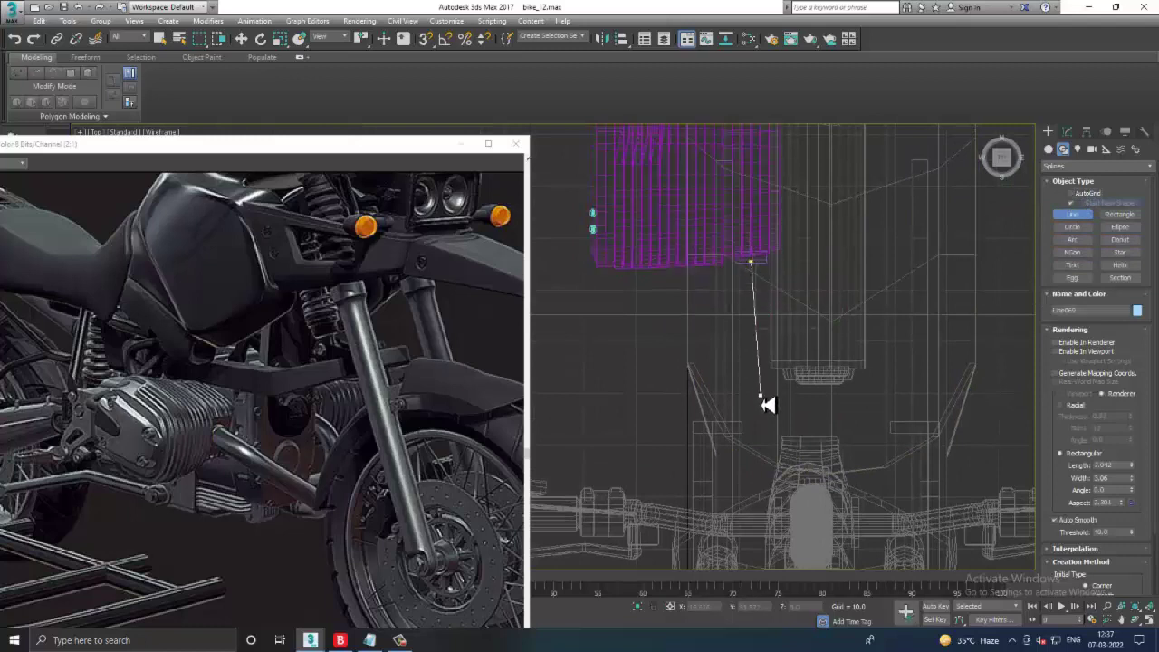
drag(764, 391, 777, 407)
drag(869, 405, 901, 364)
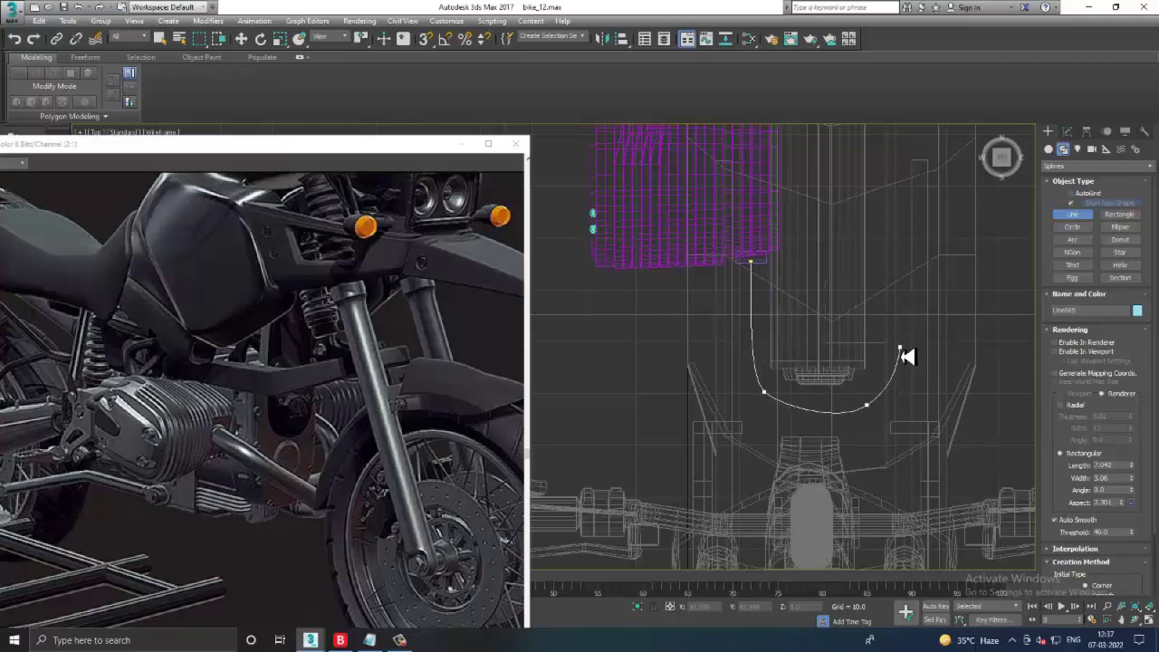
right_click(906, 356)
- Render the line in the viewport as a Radial tube with thickness about 6
key(alt+w)
key(alt+w)
scroll(851, 471, down, 5)
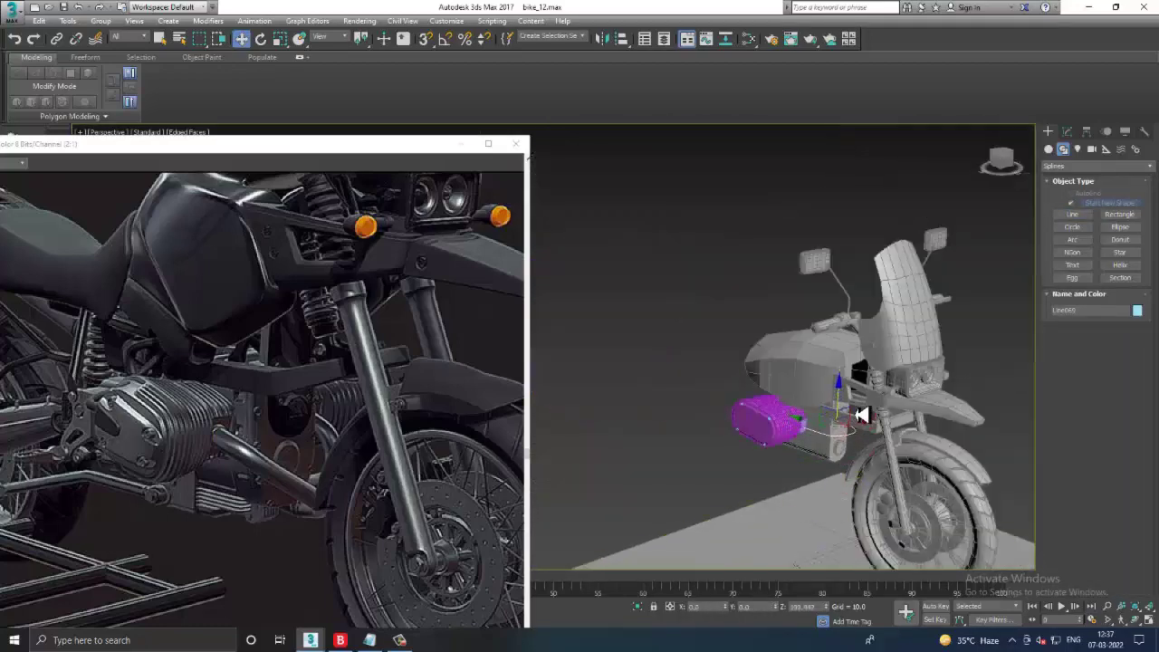
scroll(855, 427, up, 4)
scroll(875, 439, up, 1)
key(1)
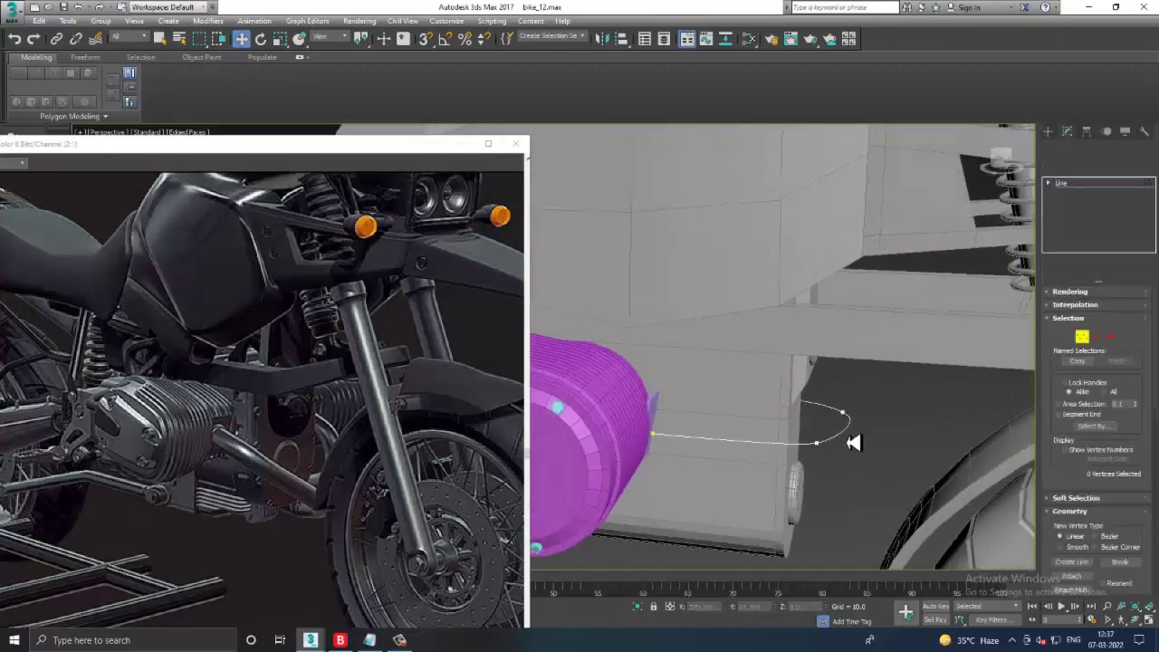
mouse_move(984, 530)
mouse_down()
mouse_move(789, 443)
mouse_move(872, 445)
mouse_up()
click(1064, 293)
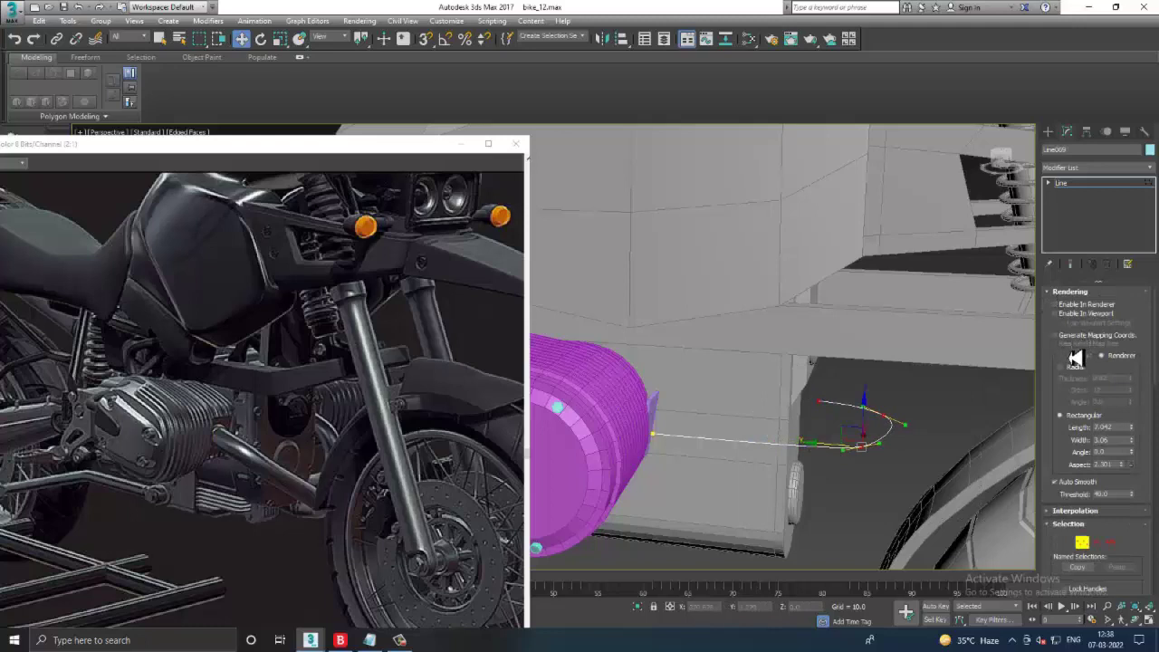
click(1071, 313)
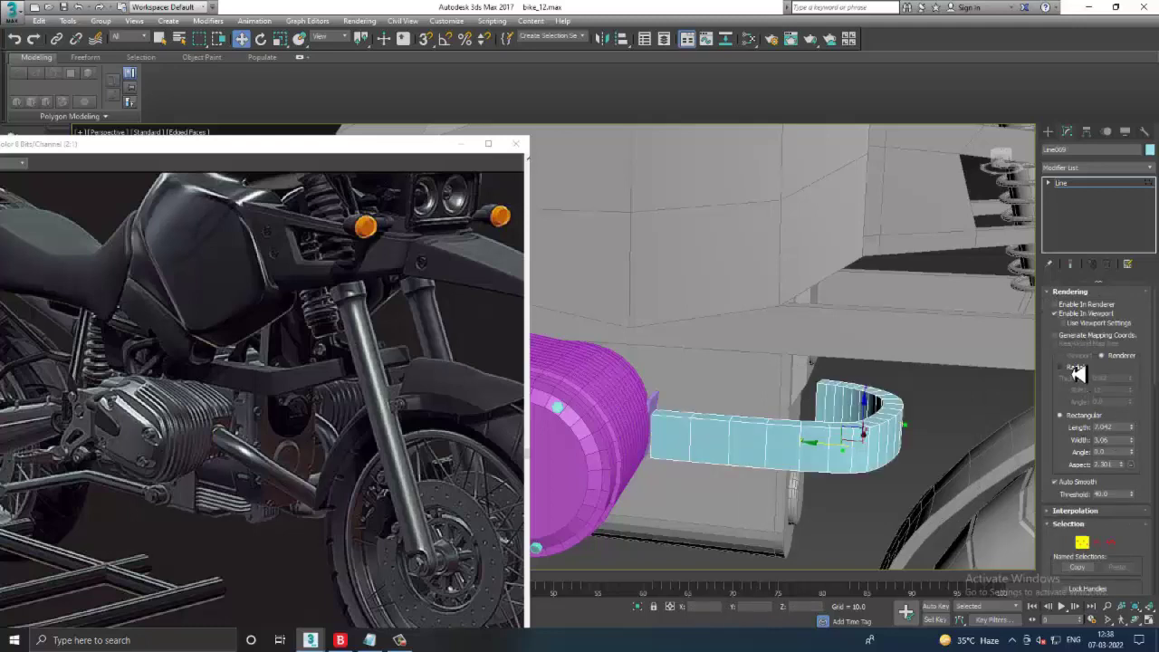
click(1077, 369)
drag(1132, 378, 1083, 77)
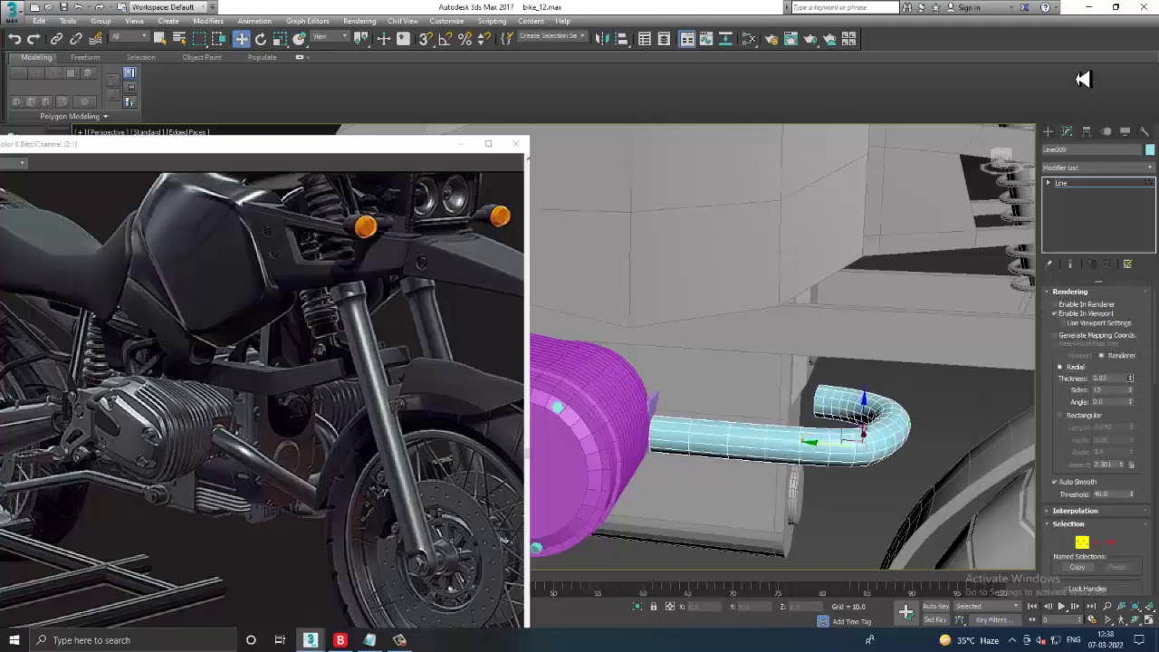
- Inspect the new tube and return to editing the whole line
alt+middle_drag(807, 312, 789, 380)
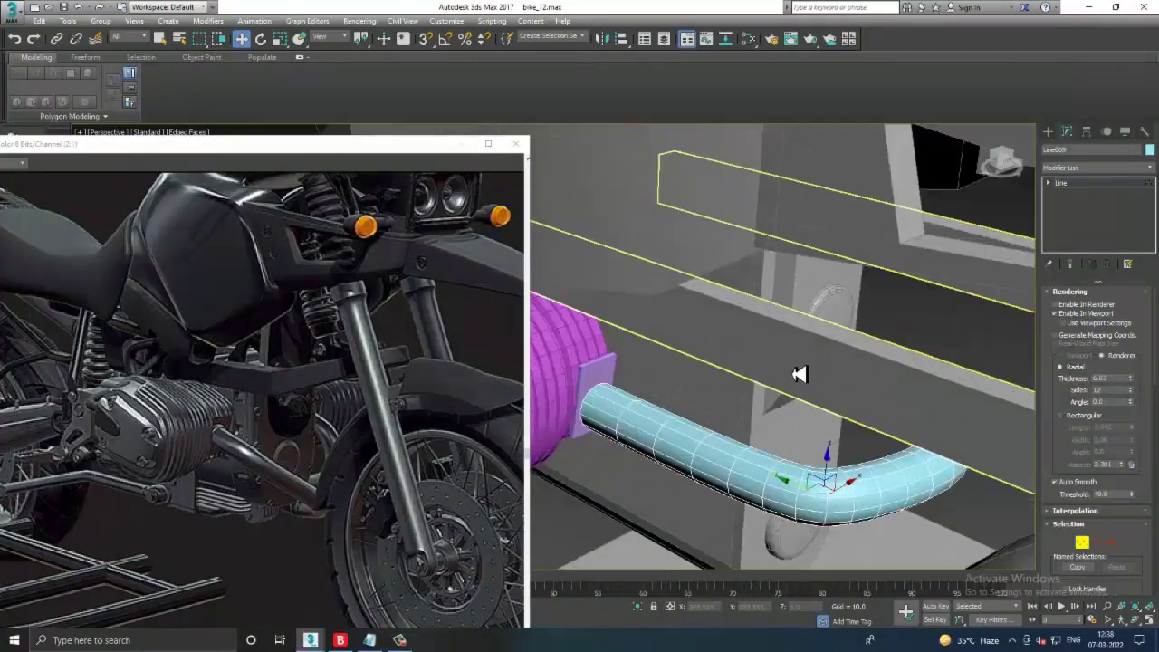
scroll(764, 414, up, 3)
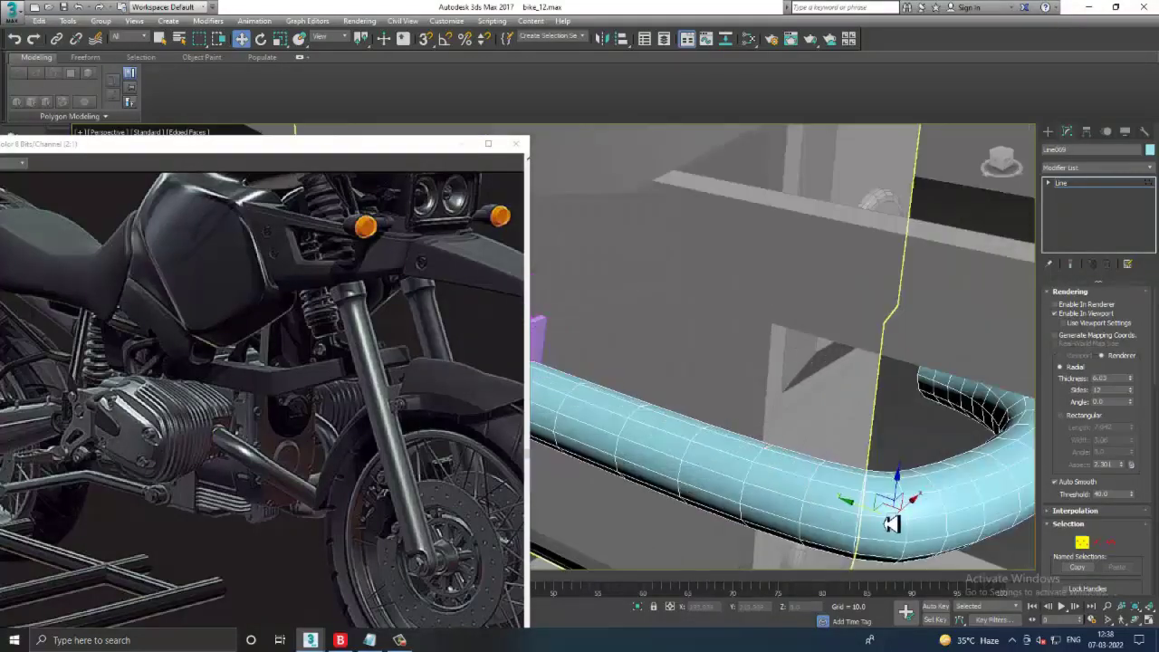
scroll(892, 524, down, 3)
click(1065, 184)
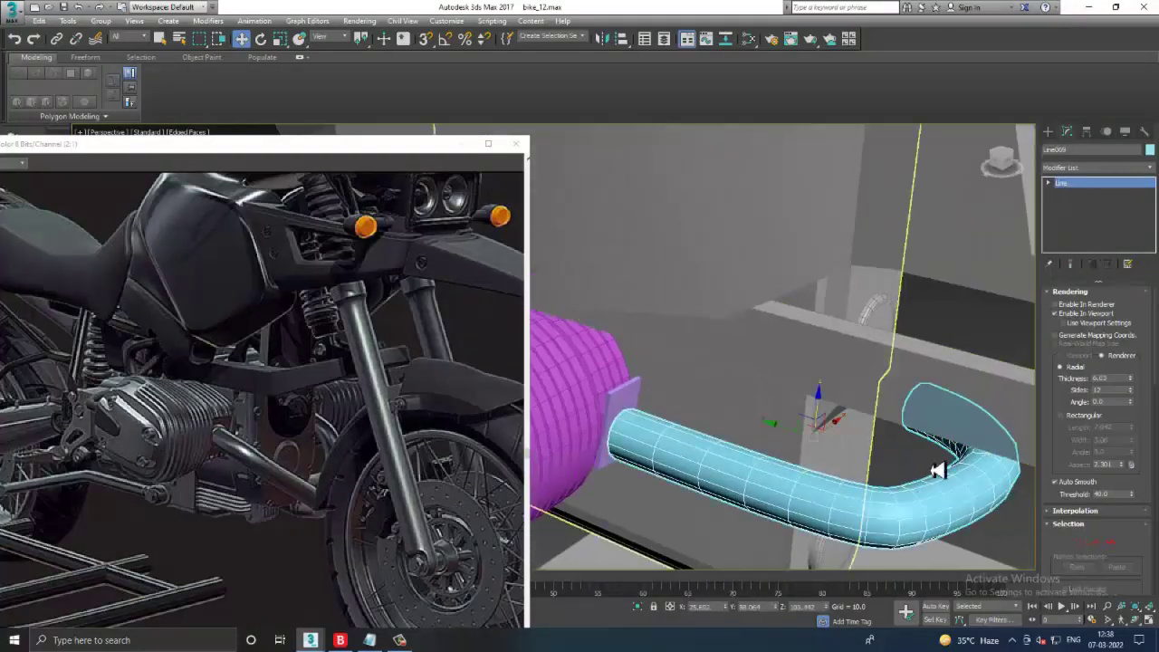
scroll(797, 435, down, 1)
scroll(842, 408, down, 3)
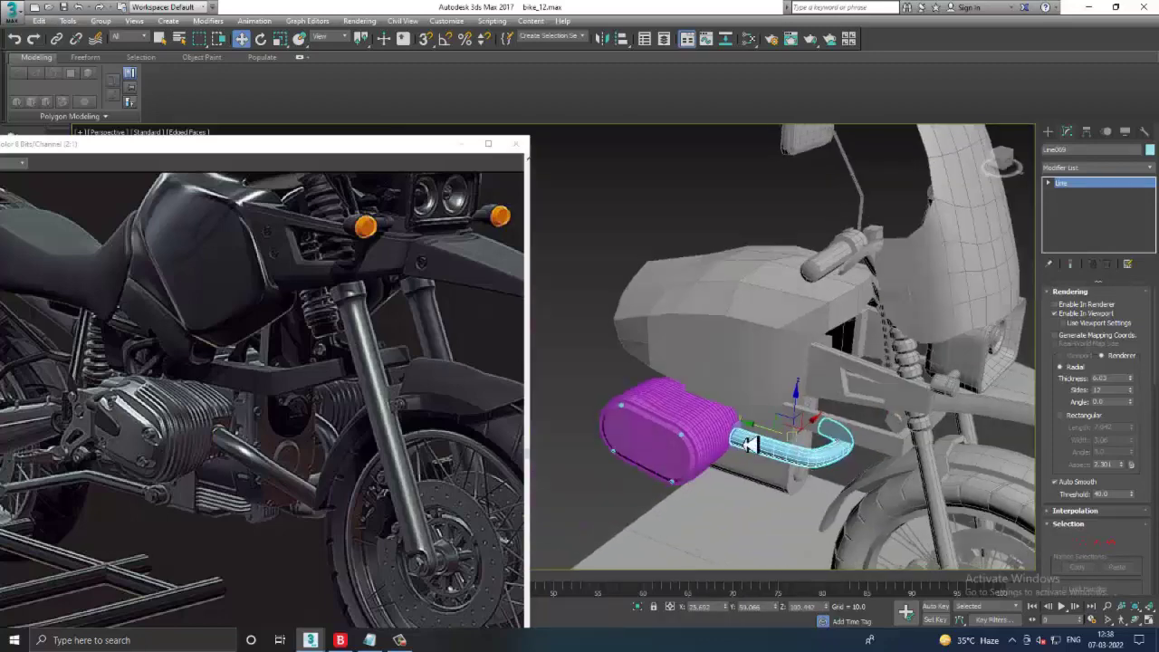
scroll(849, 407, down, 2)
- Select the tube line and switch the scene to wireframe display
mouse_move(851, 413)
alt+middle_down()
mouse_move(818, 401)
mouse_move(843, 359)
mouse_move(865, 368)
alt+middle_up()
click(843, 359)
scroll(865, 378, up, 2)
scroll(833, 398, up, 3)
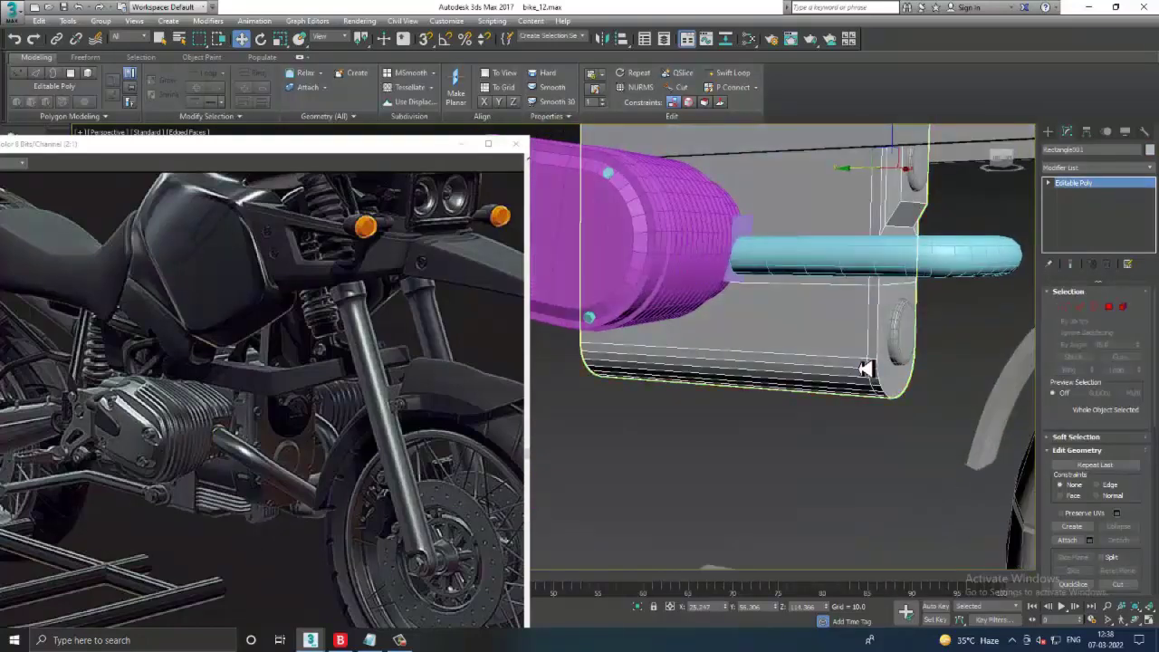
click(977, 262)
key(F3)
mouse_move(960, 277)
alt+middle_down()
mouse_move(926, 286)
mouse_move(853, 250)
alt+middle_up()
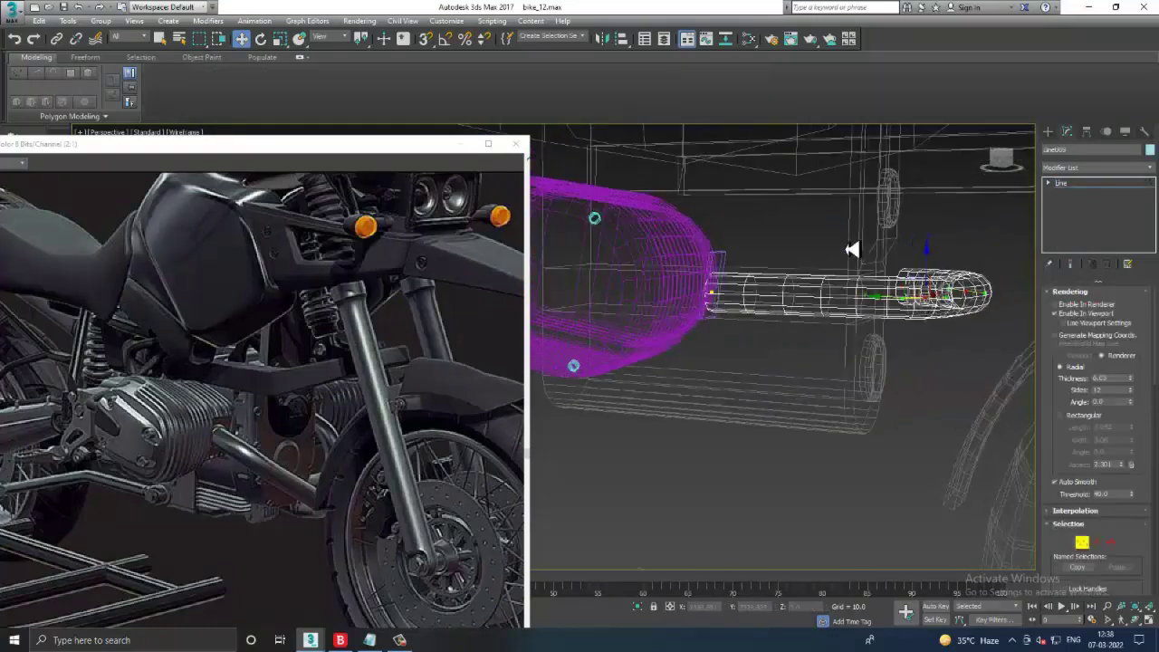
- Drag the tube's far end downward into a hook, then restore shaded display
drag(933, 270, 946, 319)
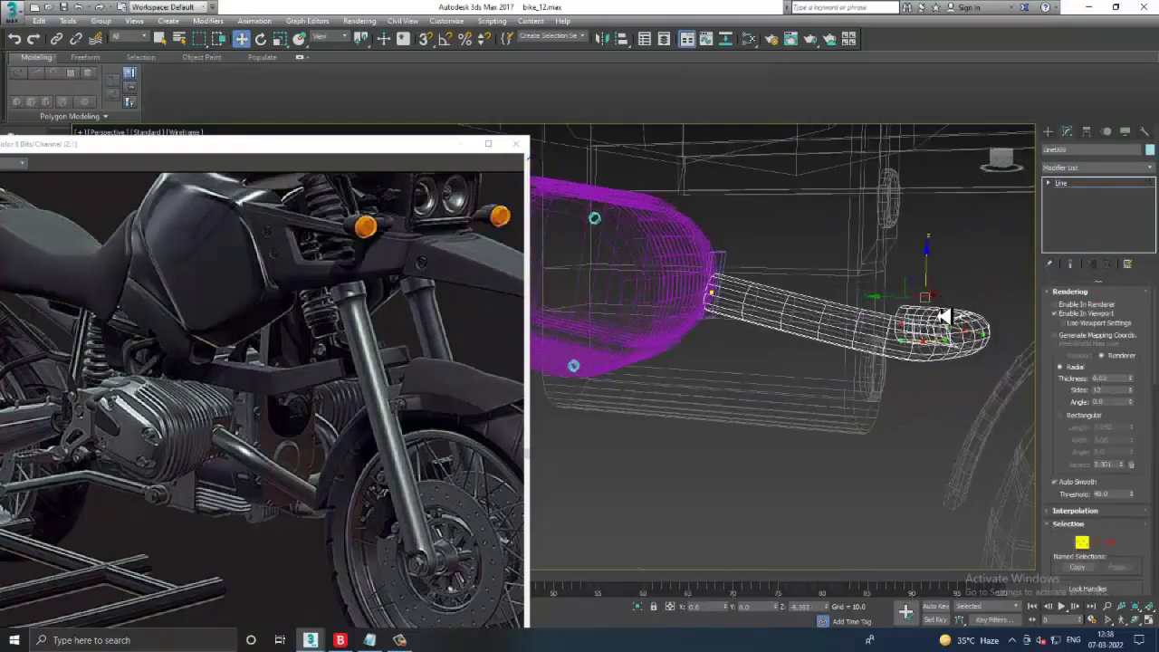
click(402, 640)
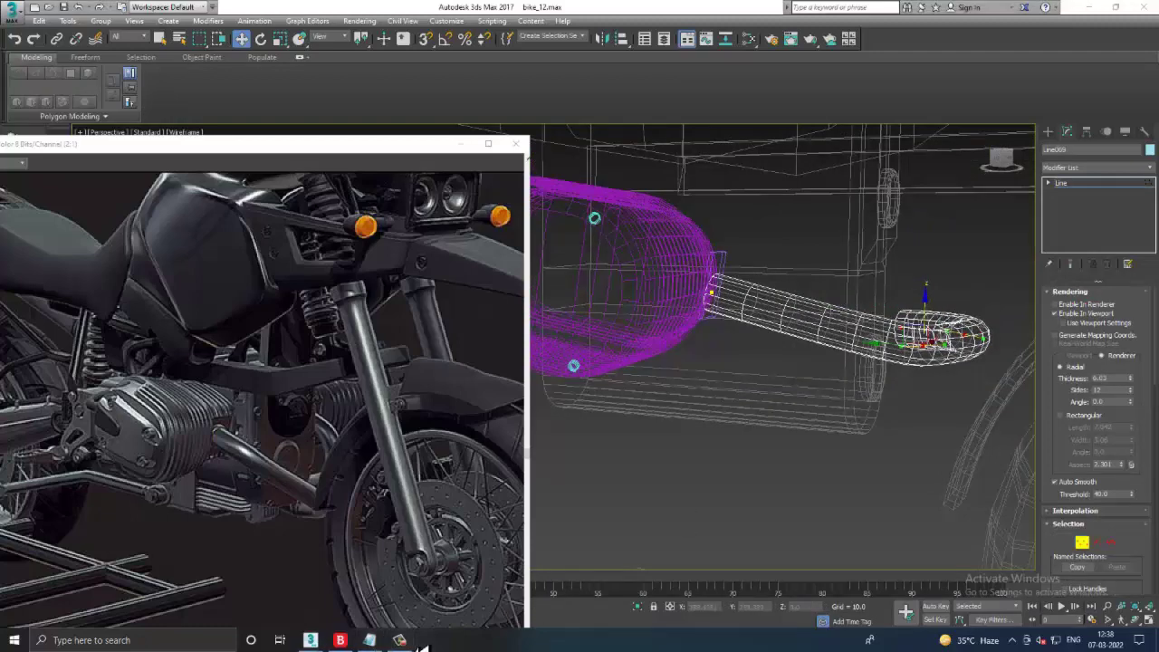
scroll(761, 368, up, 2)
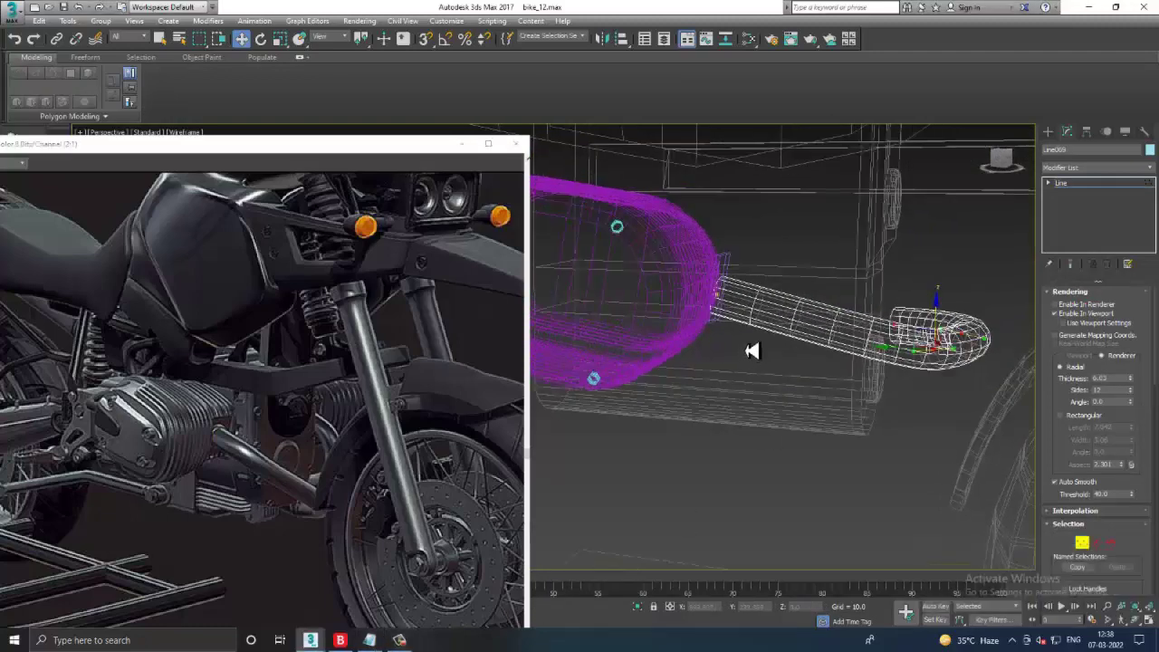
scroll(751, 344, up, 2)
key(F3)
scroll(767, 368, up, 2)
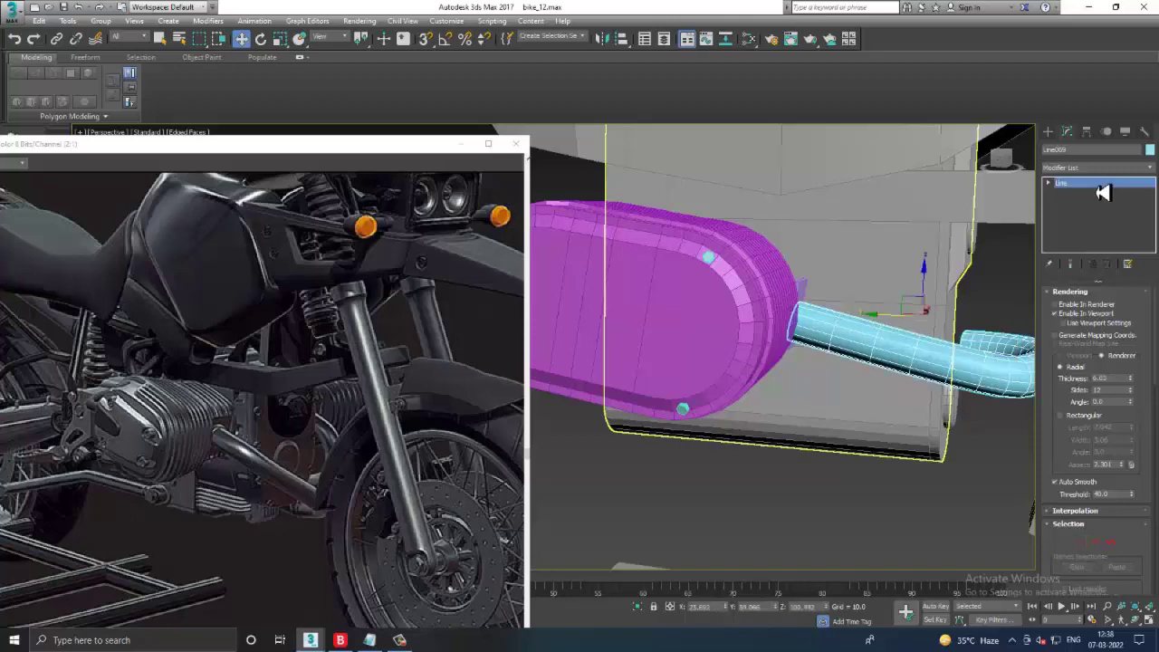
key(ctrl+a)
- Set the Object Color of all selected objects to grey, then clear the selection
click(1152, 152)
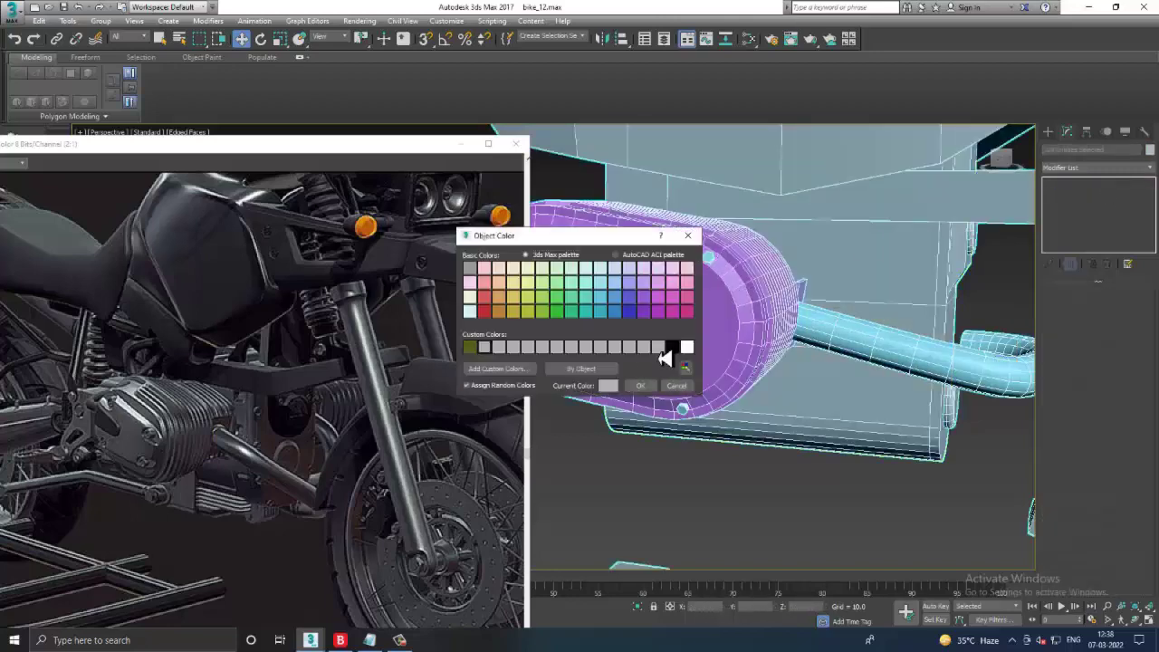
click(641, 386)
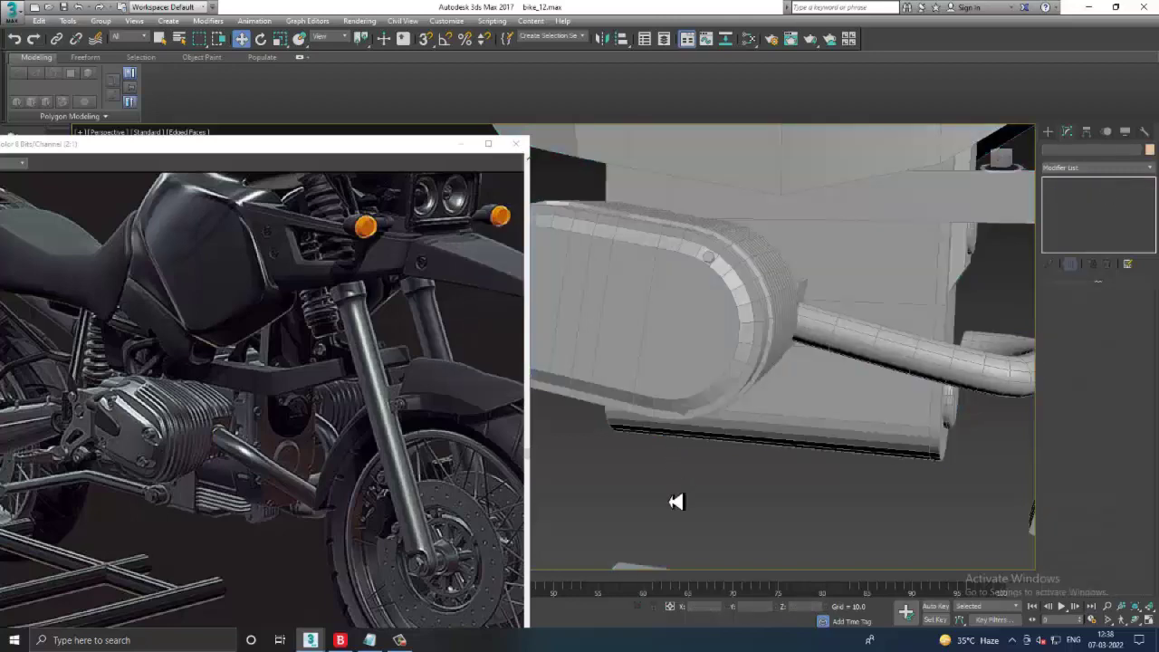
scroll(716, 471, down, 5)
scroll(775, 433, up, 3)
scroll(780, 434, down, 1)
click(714, 431)
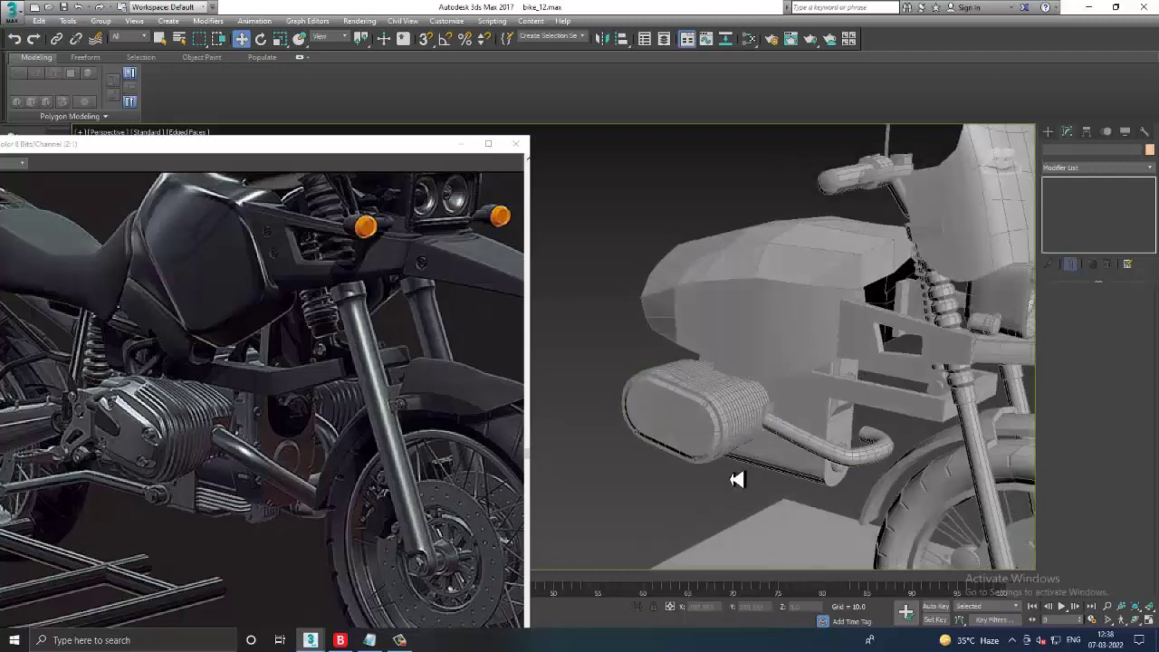
- Maximize the Top view framed on the headlight and start a new spline Line
mouse_move(789, 383)
alt+middle_down()
mouse_move(719, 365)
mouse_move(924, 319)
mouse_move(802, 375)
alt+middle_up()
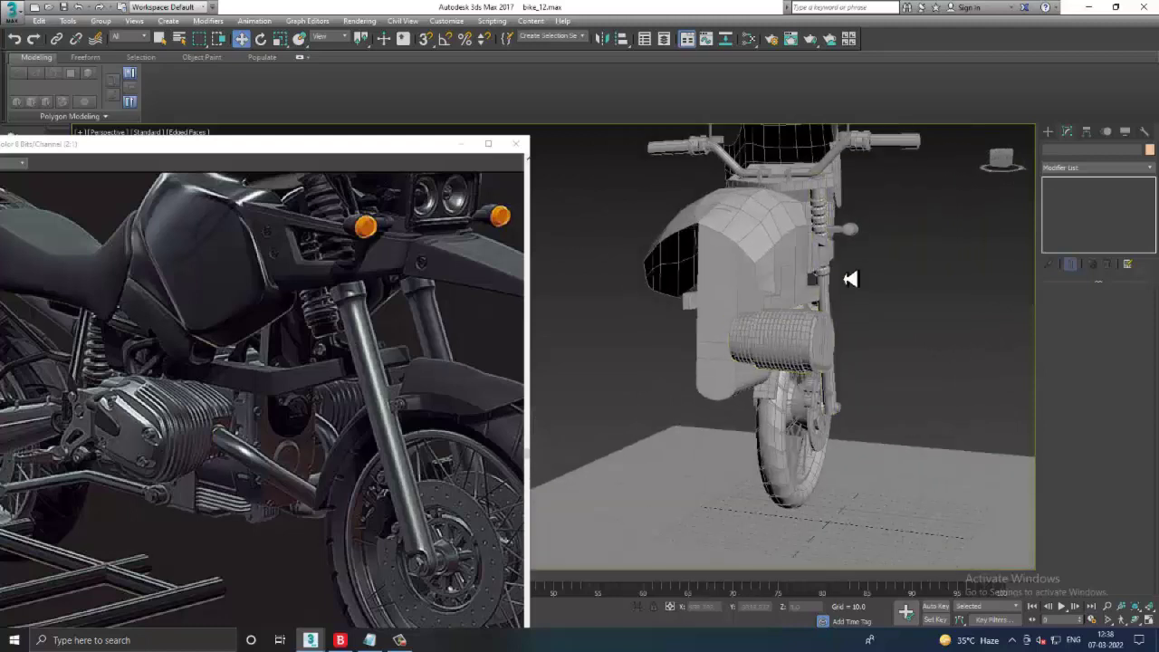
mouse_move(845, 275)
alt+middle_down()
mouse_move(841, 299)
mouse_move(875, 280)
alt+middle_up()
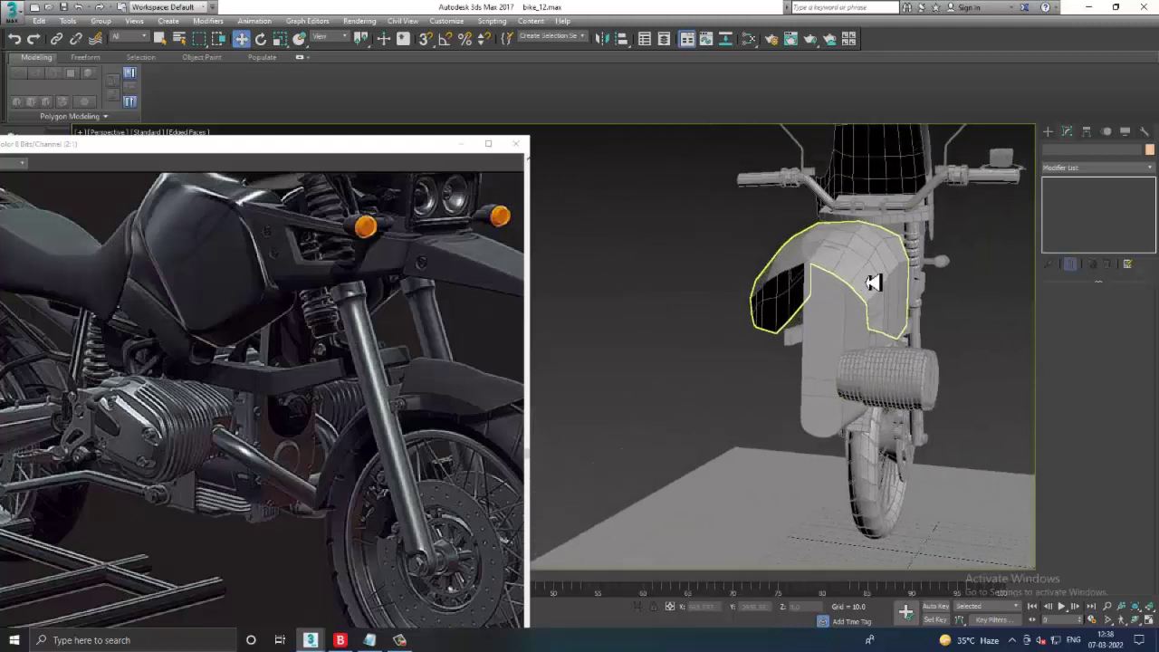
alt+middle_drag(840, 336, 868, 335)
key(alt+w)
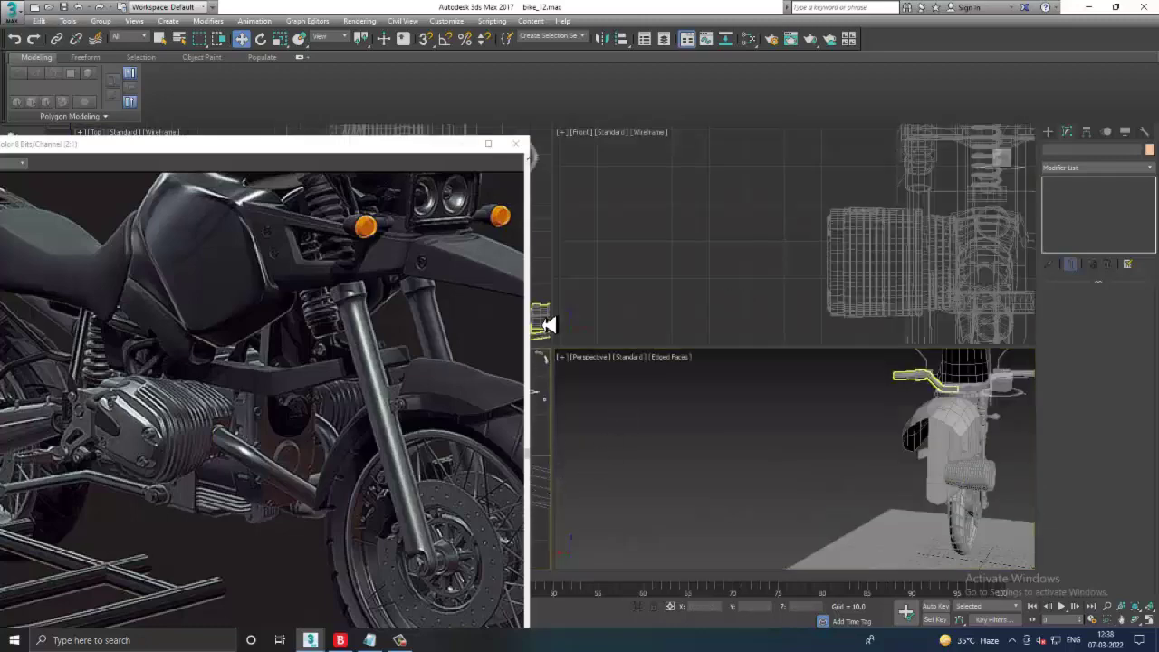
key(alt+w)
scroll(667, 331, down, 3)
alt+middle_drag(807, 280, 799, 362)
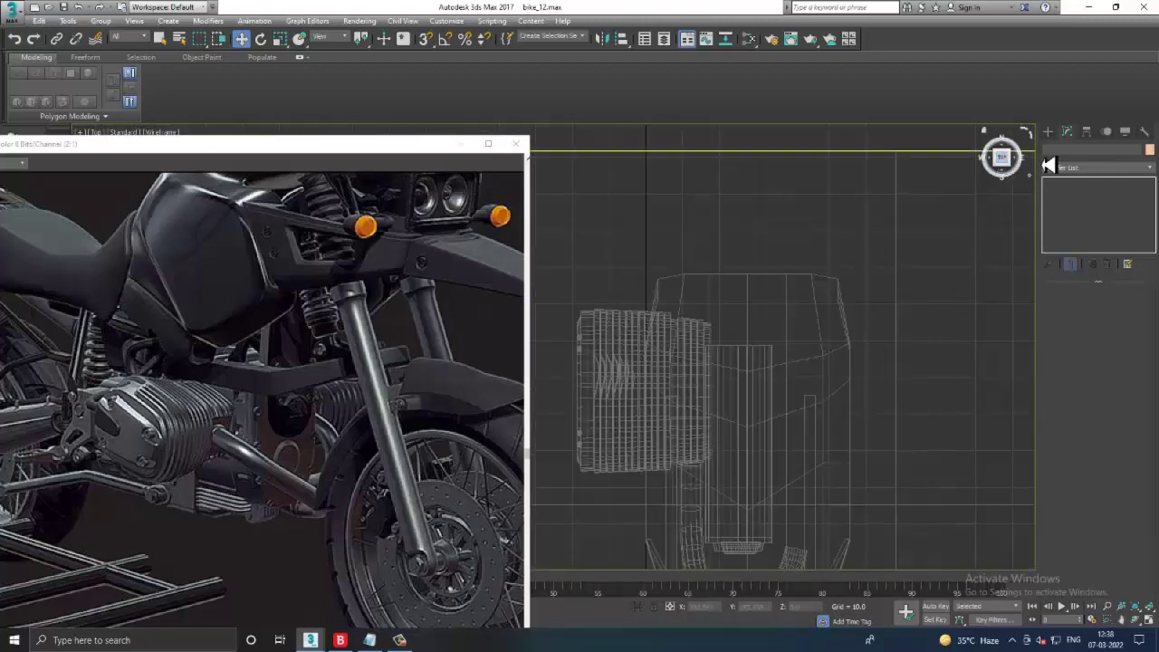
click(1048, 131)
click(1066, 149)
click(1080, 214)
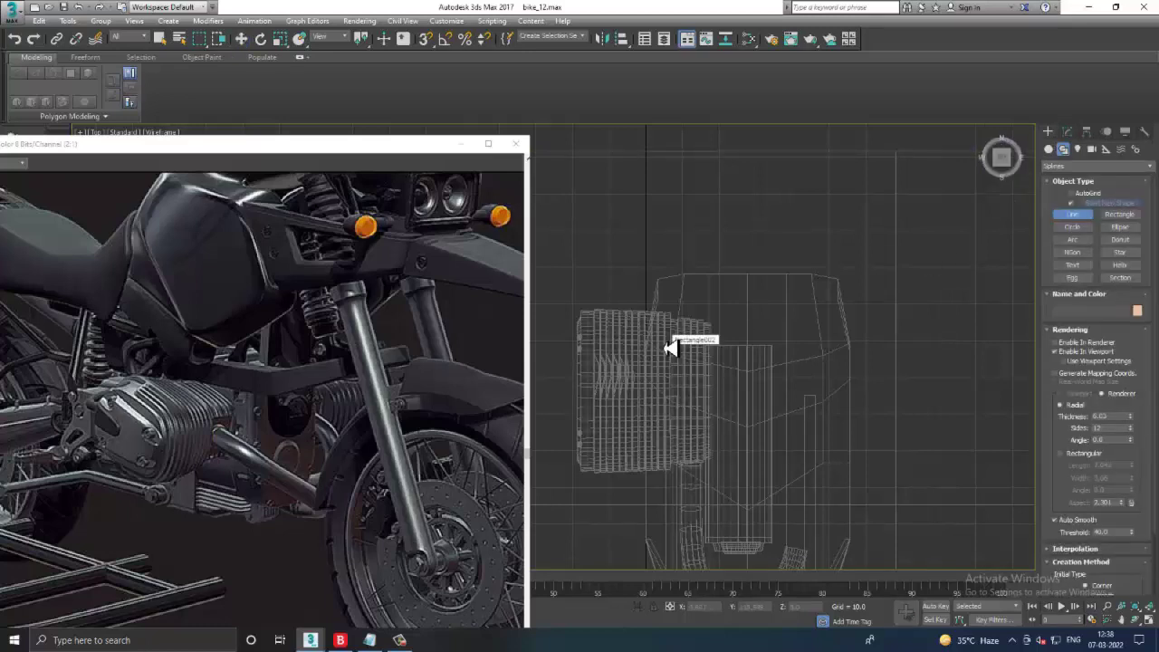
- Maximize the Front viewport framed around the fork spring and engine
key(f)
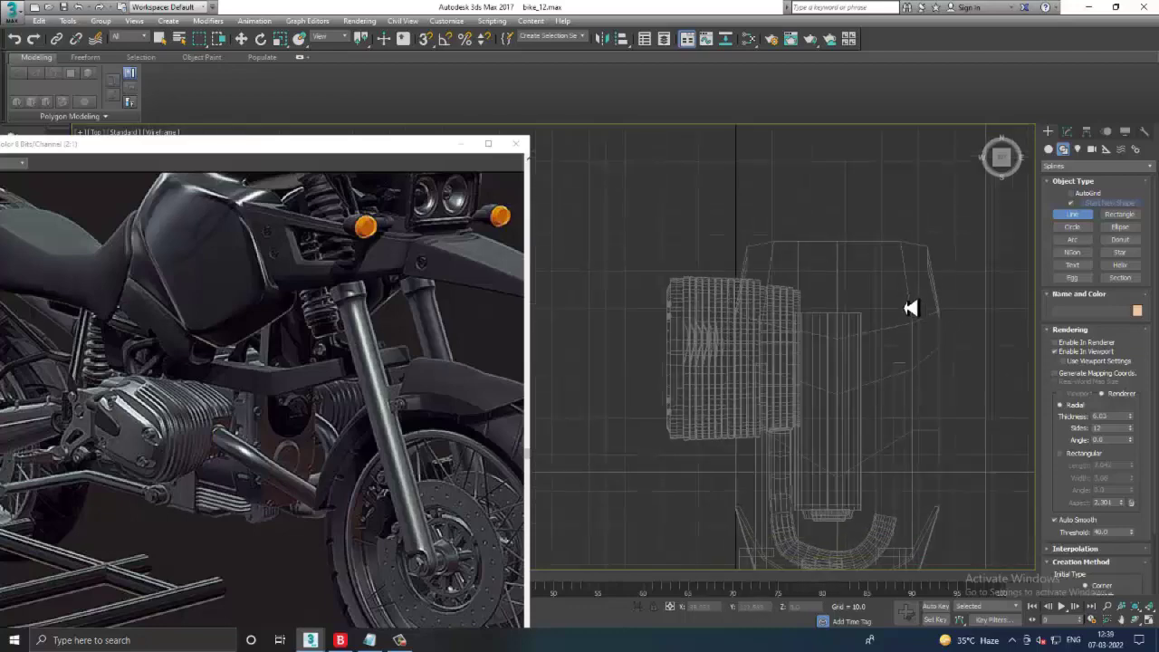
key(alt+w)
right_click(549, 425)
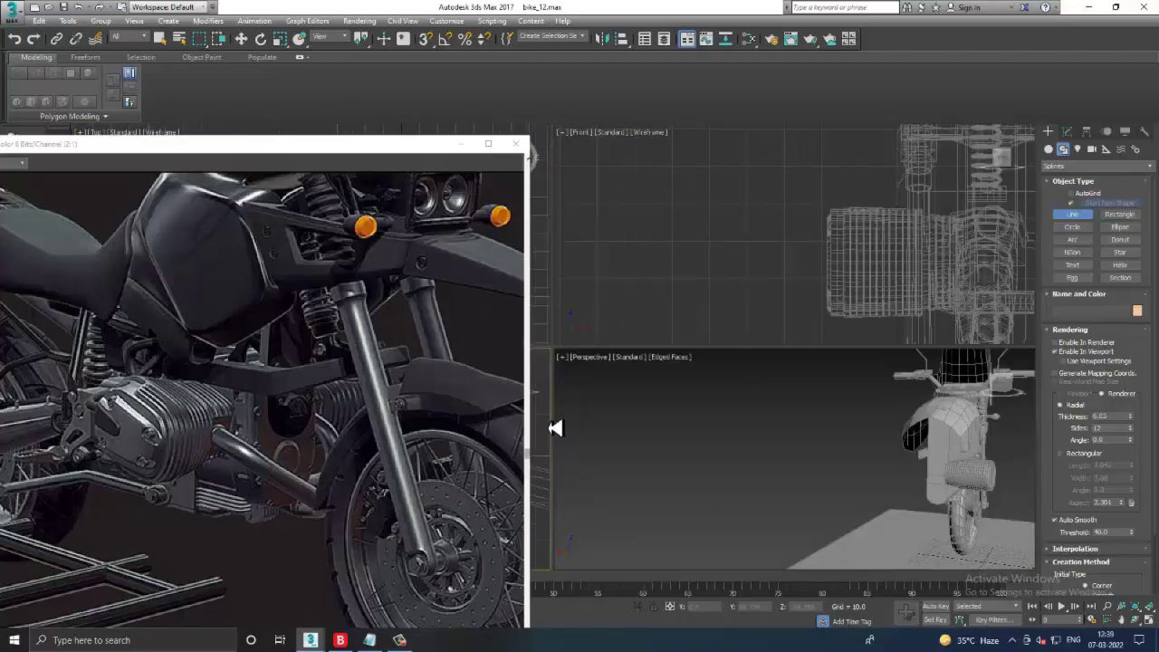
key(alt+w)
scroll(586, 422, down, 3)
key(alt+w)
scroll(877, 288, up, 3)
key(alt+w)
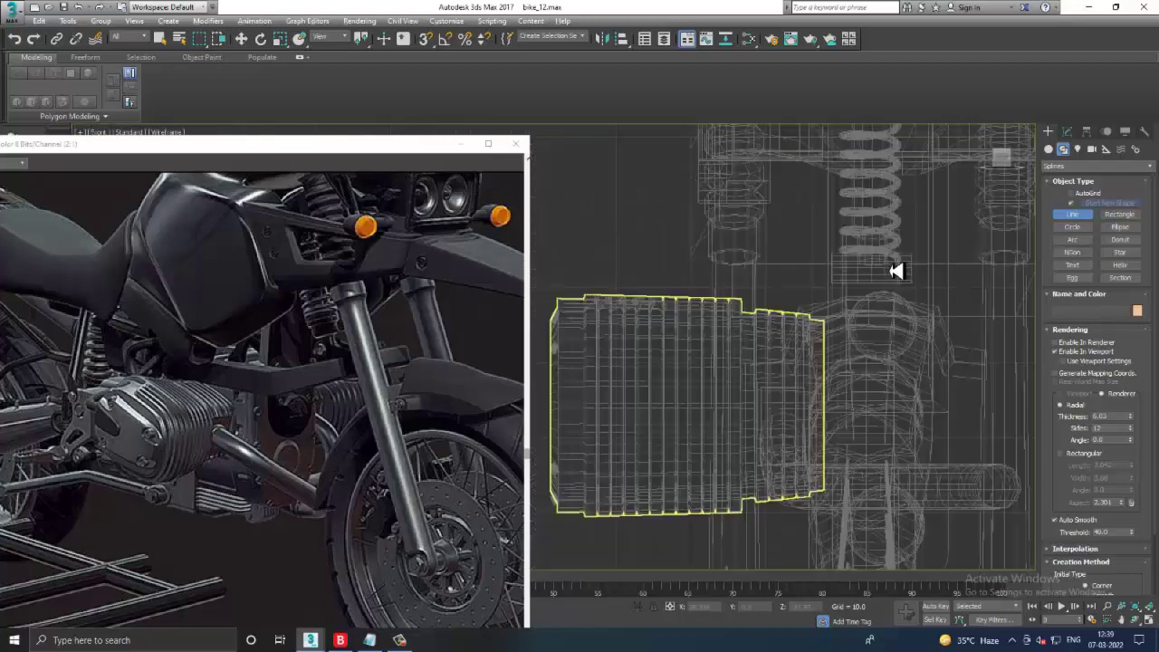
- Draw a curved line from beside the fork spring down toward the engine
scroll(861, 290, down, 2)
scroll(843, 297, down, 1)
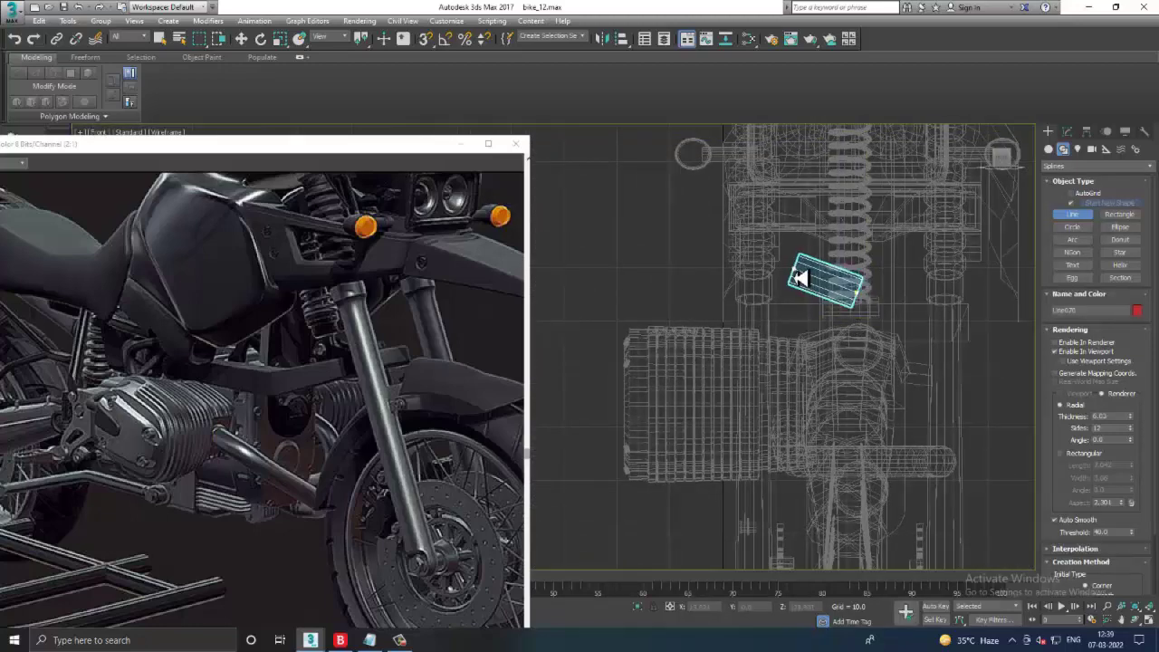
click(855, 296)
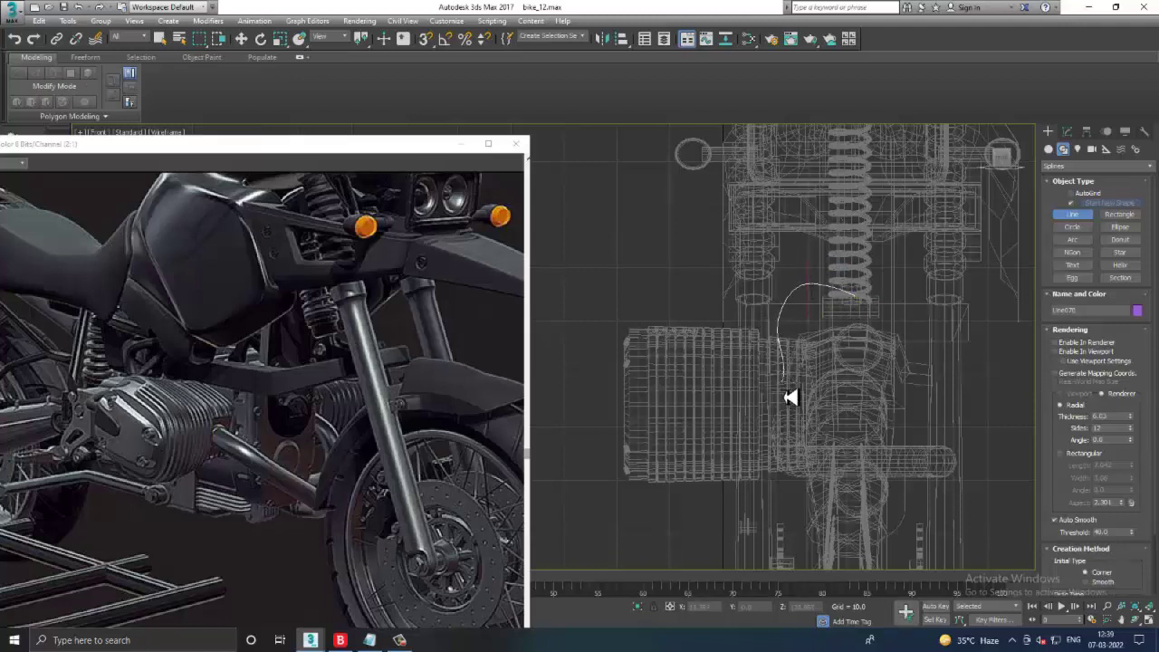
right_click(790, 398)
click(1067, 131)
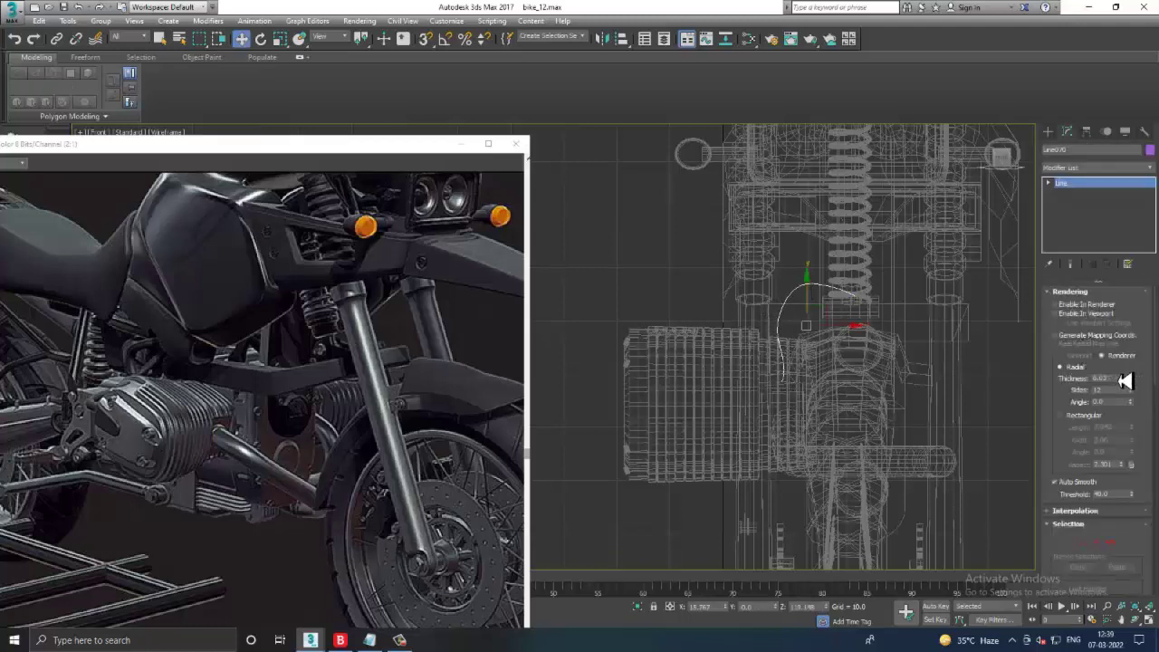
- Render the line as a thinner viewport tube and move it onto the air-box
click(1064, 314)
drag(1134, 389, 1140, 404)
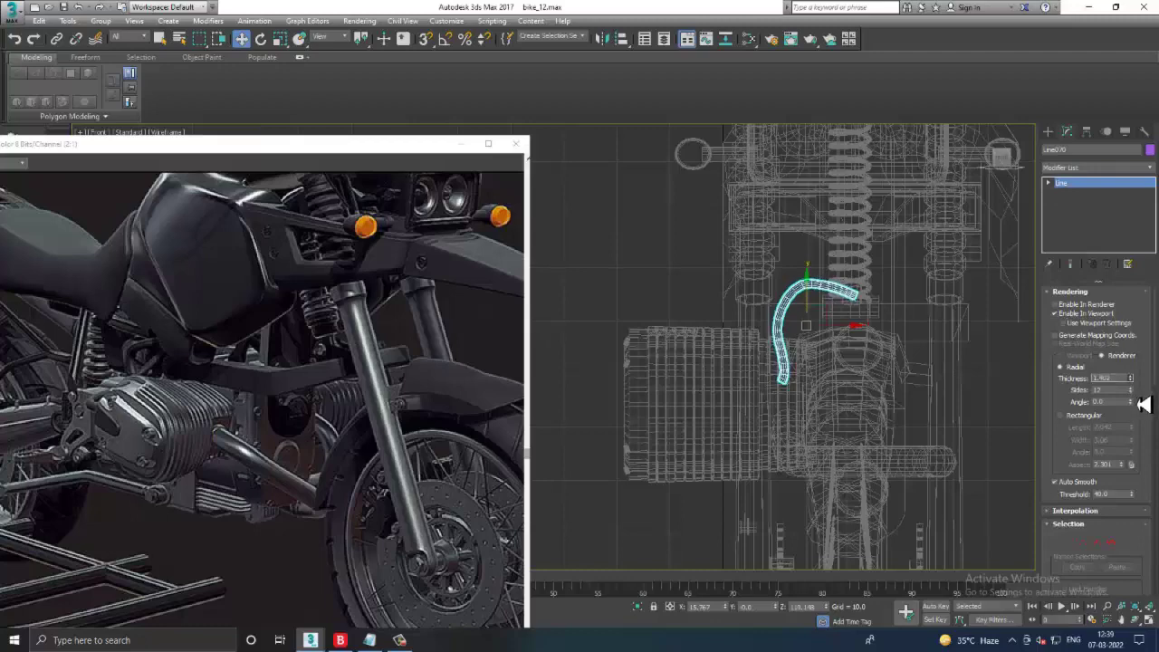
key(alt+w)
key(alt+w)
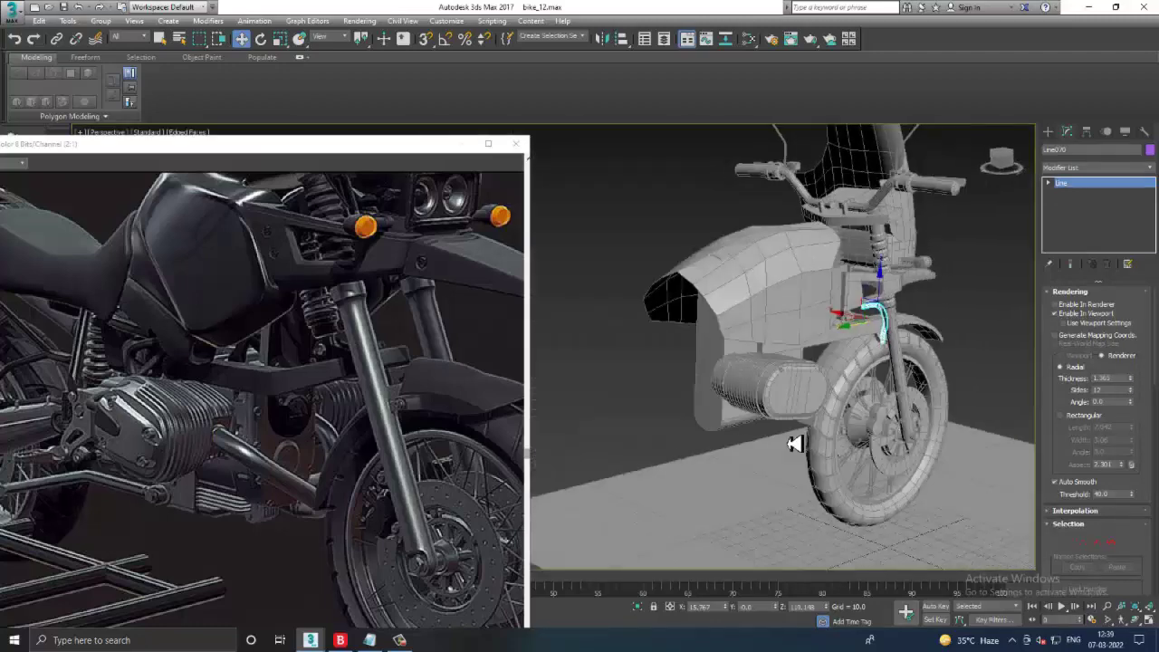
alt+middle_drag(798, 440, 785, 417)
drag(868, 334, 647, 336)
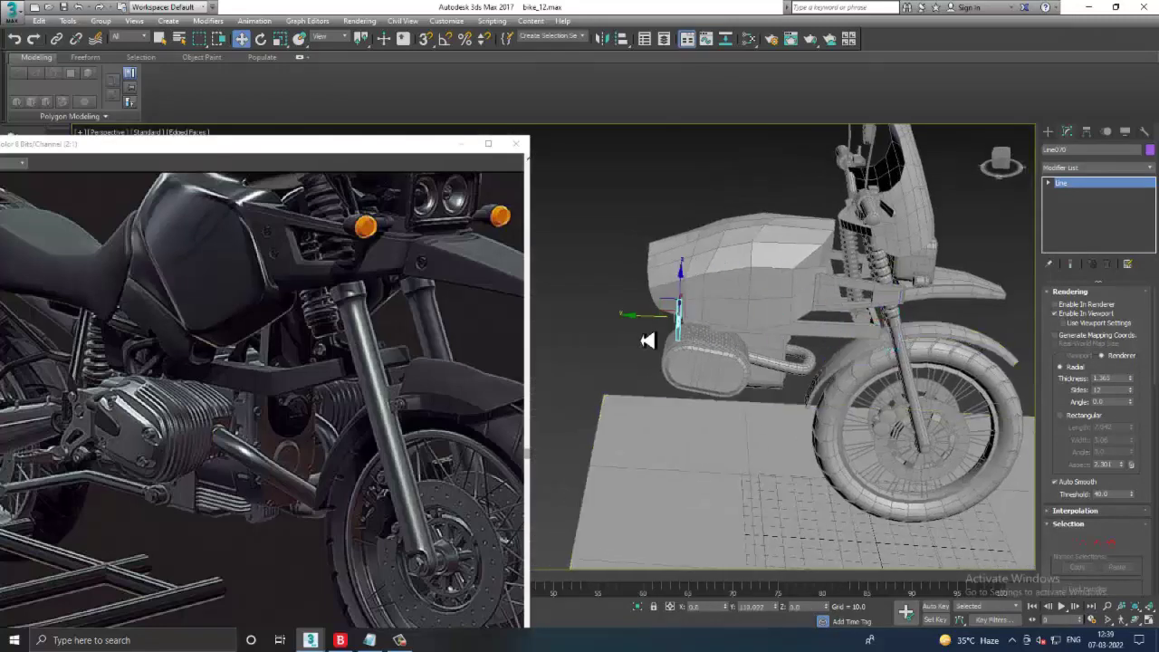
- Zoom in around the air-box in wireframe and select the cable's bottom vertex
scroll(696, 339, up, 3)
scroll(706, 351, up, 2)
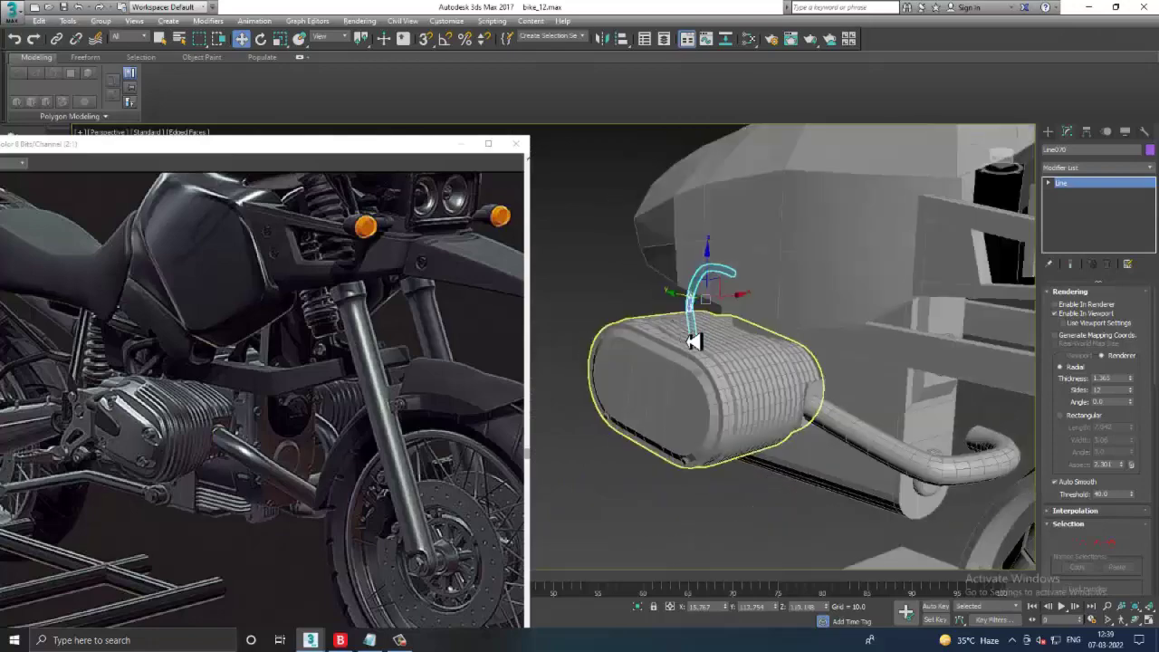
alt+middle_drag(694, 332, 737, 345)
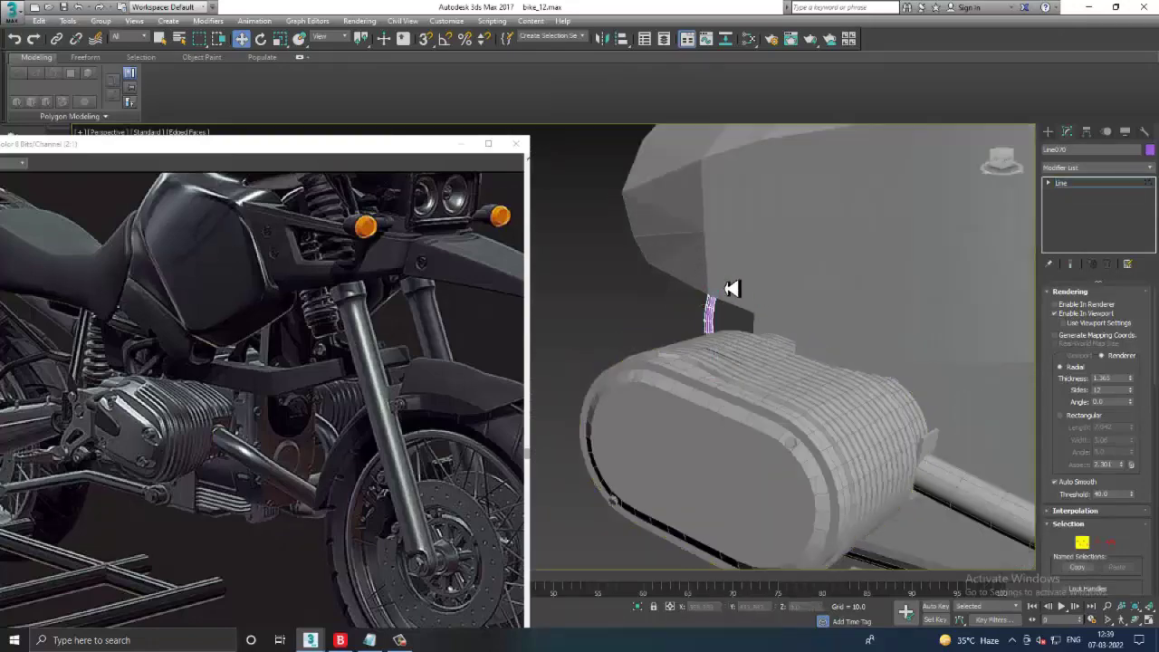
key(F3)
mouse_move(664, 280)
alt+middle_down()
mouse_move(800, 325)
mouse_move(751, 322)
mouse_move(717, 314)
mouse_move(849, 327)
alt+middle_up()
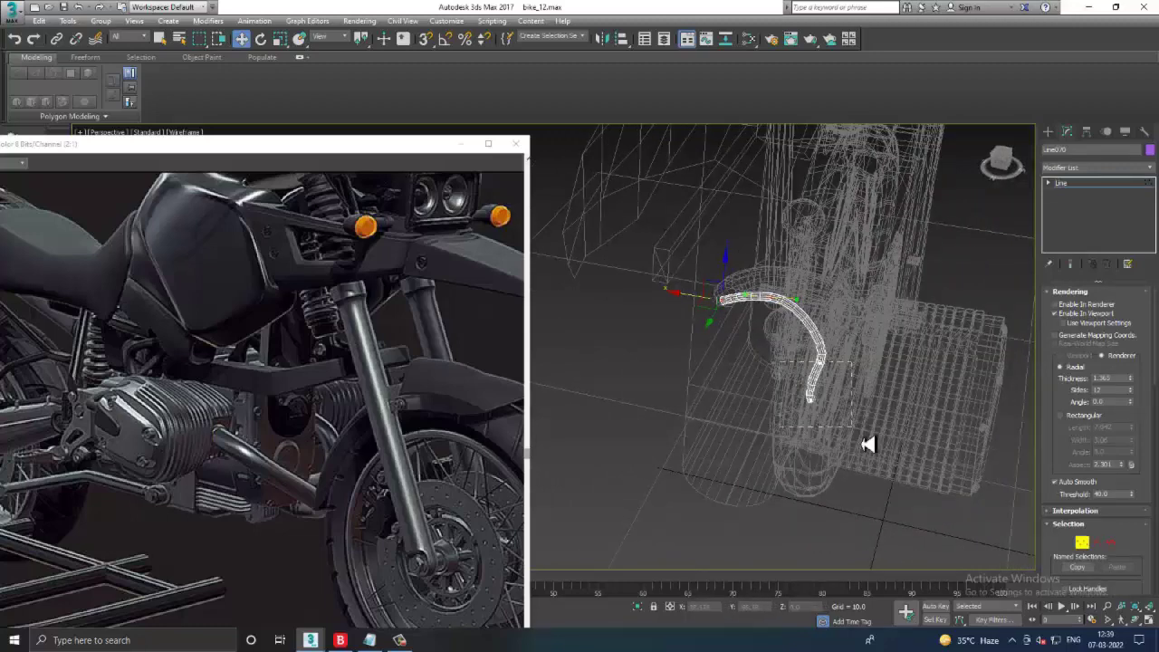
drag(868, 444, 865, 442)
click(815, 402)
key(F3)
mouse_move(810, 401)
alt+middle_down()
mouse_move(818, 324)
mouse_move(771, 314)
mouse_move(906, 321)
mouse_move(914, 352)
alt+middle_up()
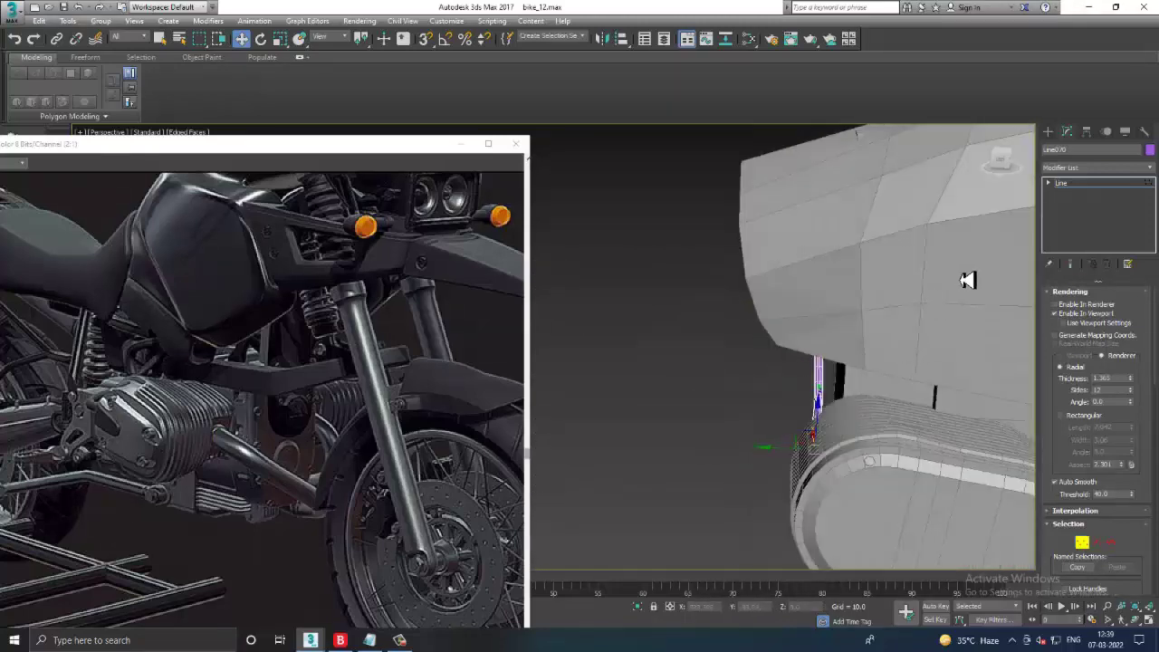
- Pull a middle vertex down-left to bend the cable onto the engine cylinder
mouse_move(868, 399)
alt+middle_down()
mouse_move(963, 398)
mouse_move(813, 399)
alt+middle_up()
drag(766, 409, 765, 409)
mouse_move(765, 409)
alt+middle_down()
mouse_move(728, 380)
mouse_move(706, 388)
alt+middle_up()
key(F3)
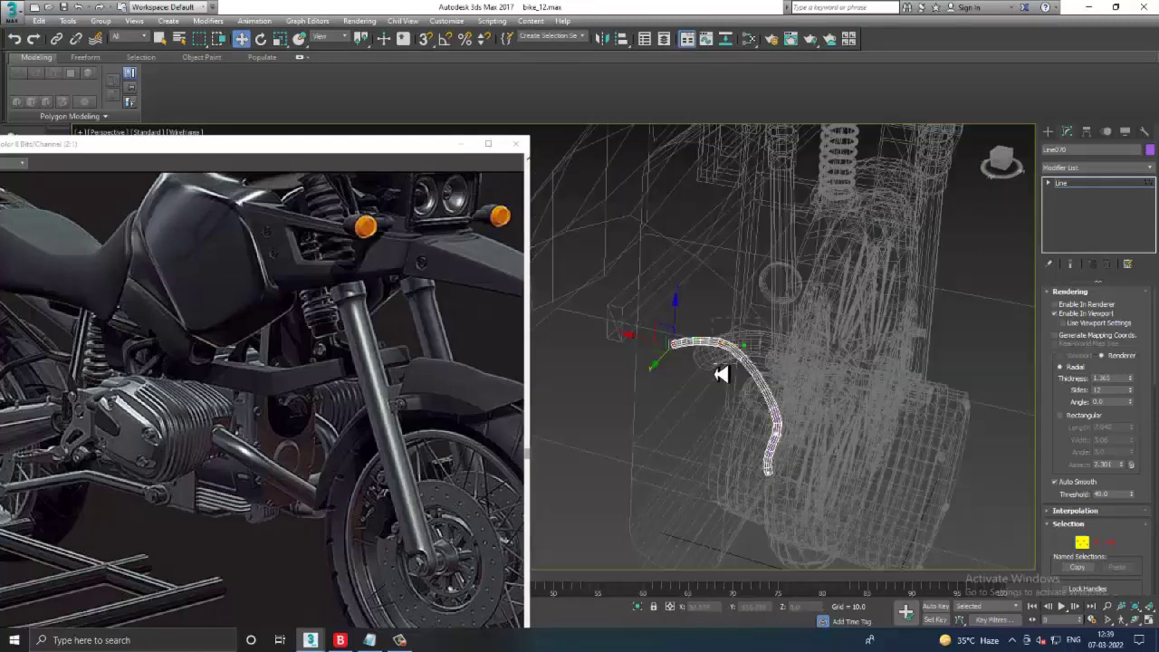
click(723, 373)
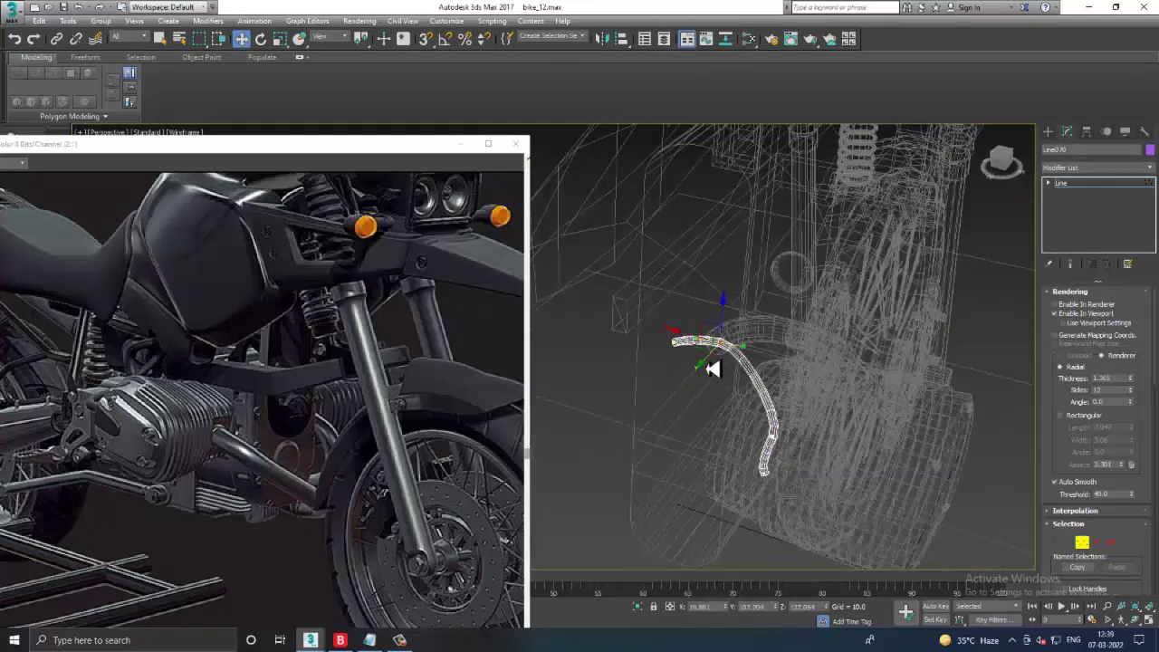
drag(712, 370, 666, 408)
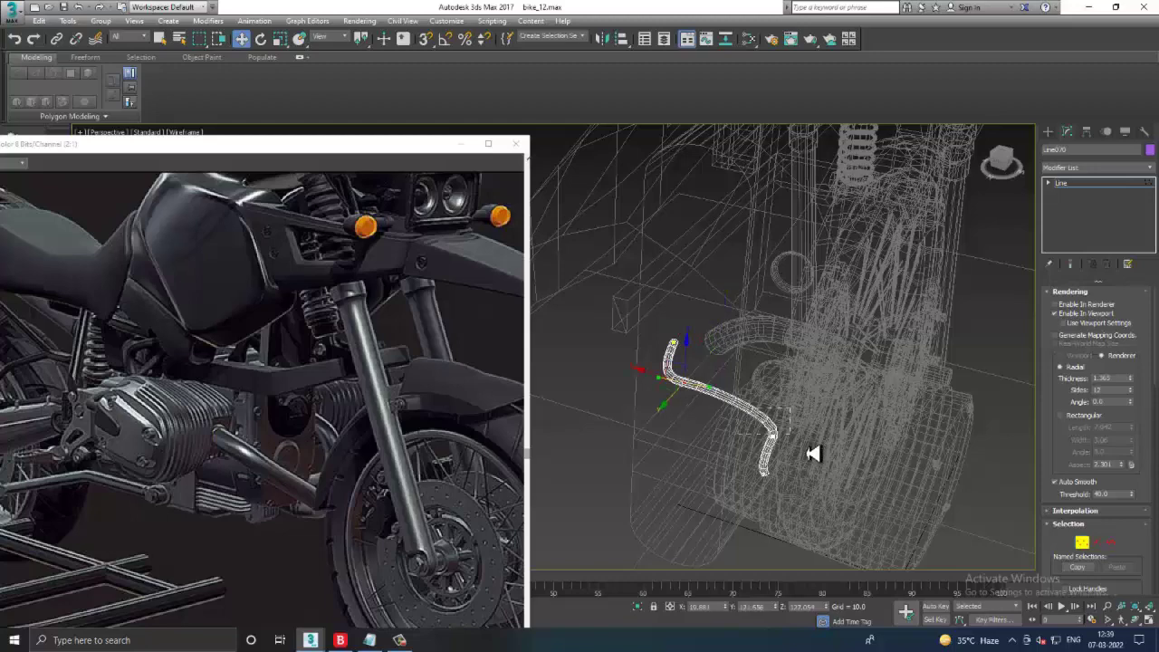
click(763, 463)
mouse_move(737, 483)
alt+middle_down()
mouse_move(730, 407)
mouse_move(732, 459)
mouse_move(698, 453)
mouse_move(810, 440)
mouse_move(691, 406)
mouse_move(820, 422)
alt+middle_up()
key(F3)
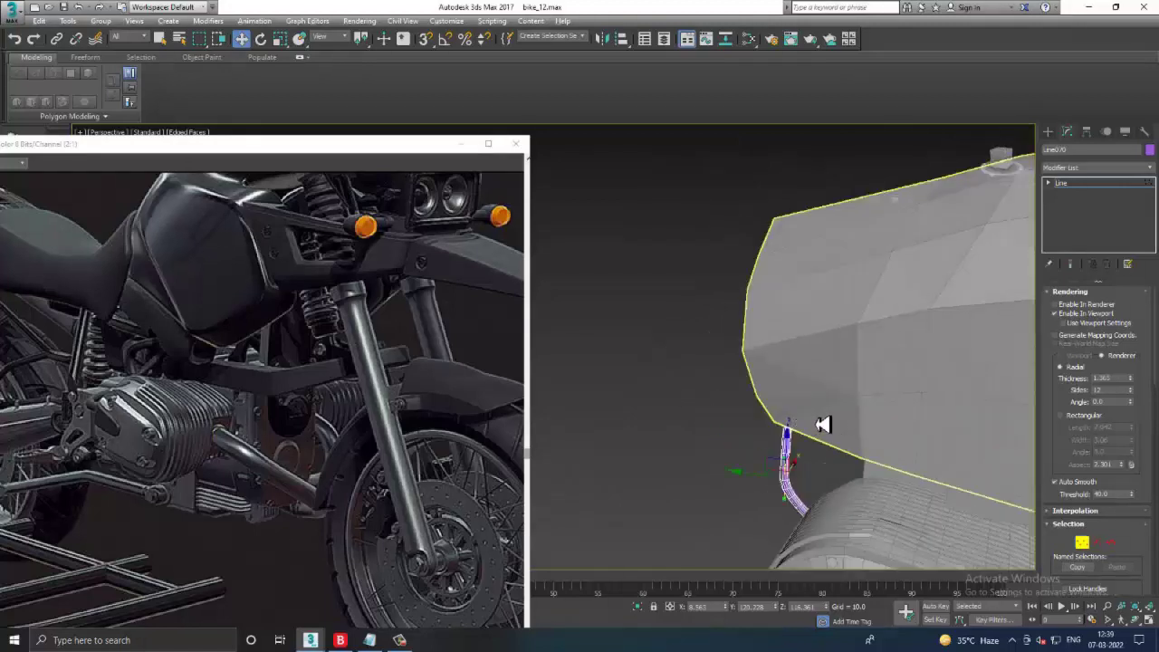
click(1049, 131)
- Draw a second cable line in the maximized Left view beside the purple one
click(1067, 149)
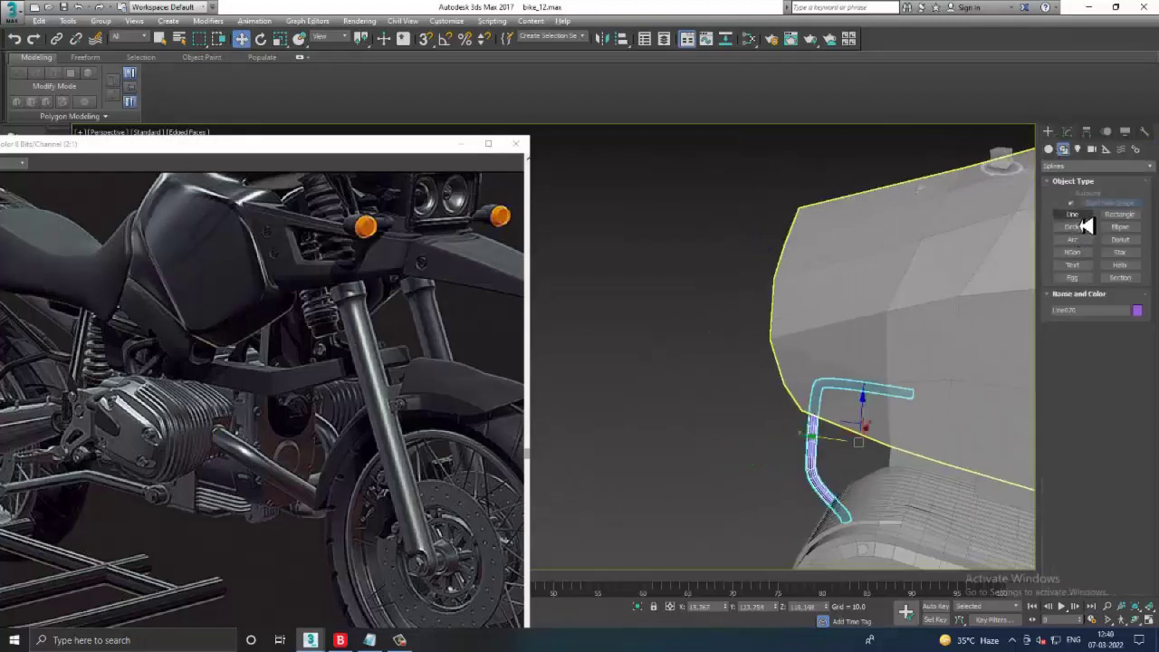
click(1067, 214)
key(alt+w)
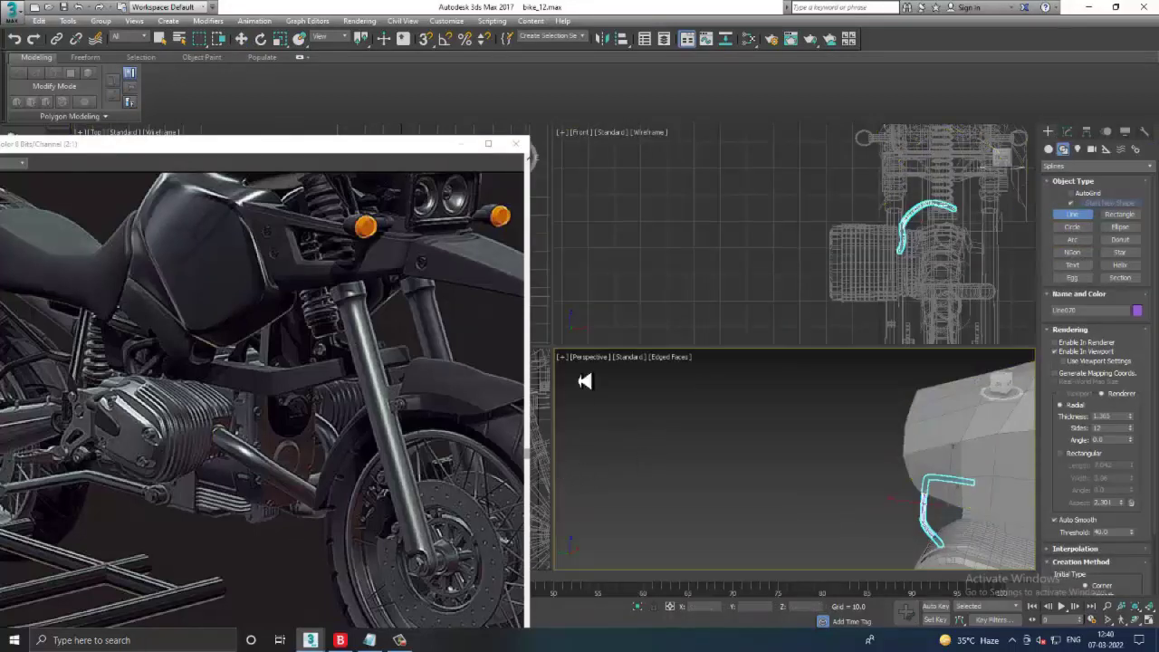
key(alt+w)
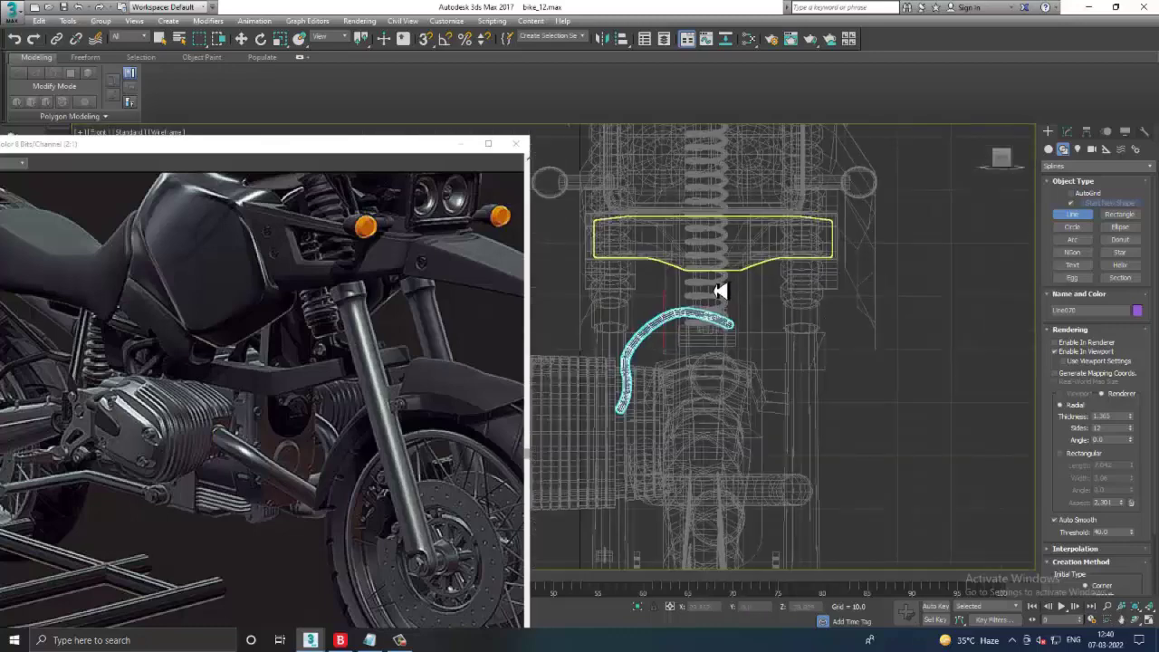
key(alt+w)
alt+middle_drag(849, 371, 848, 410)
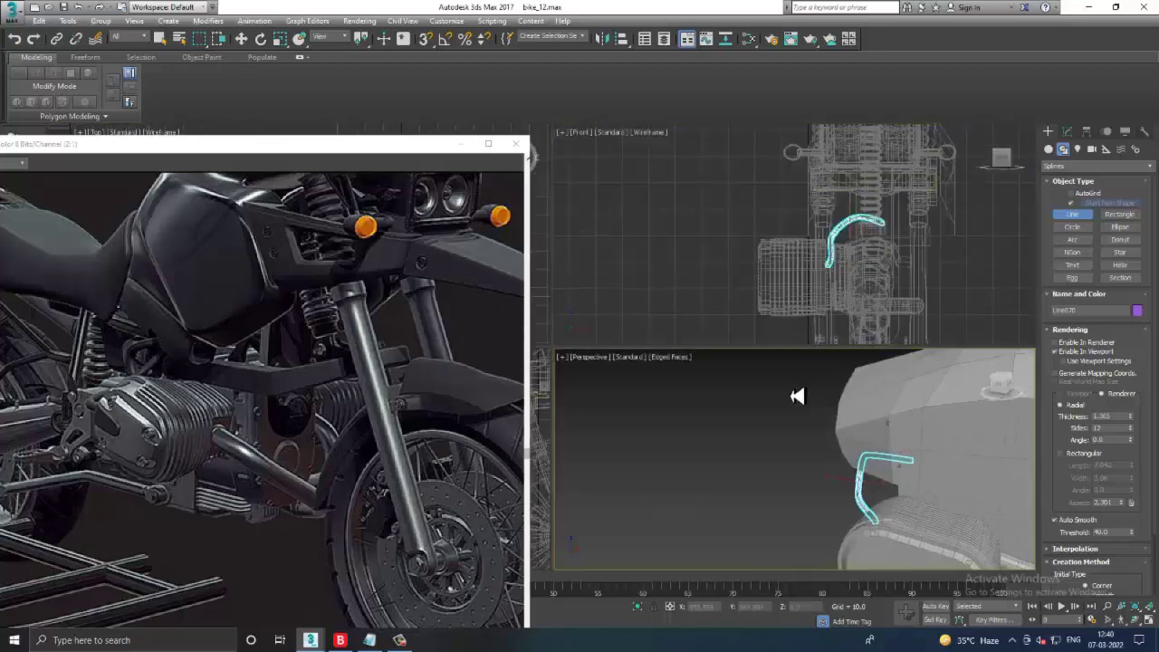
key(l)
key(alt+w)
scroll(689, 380, down, 5)
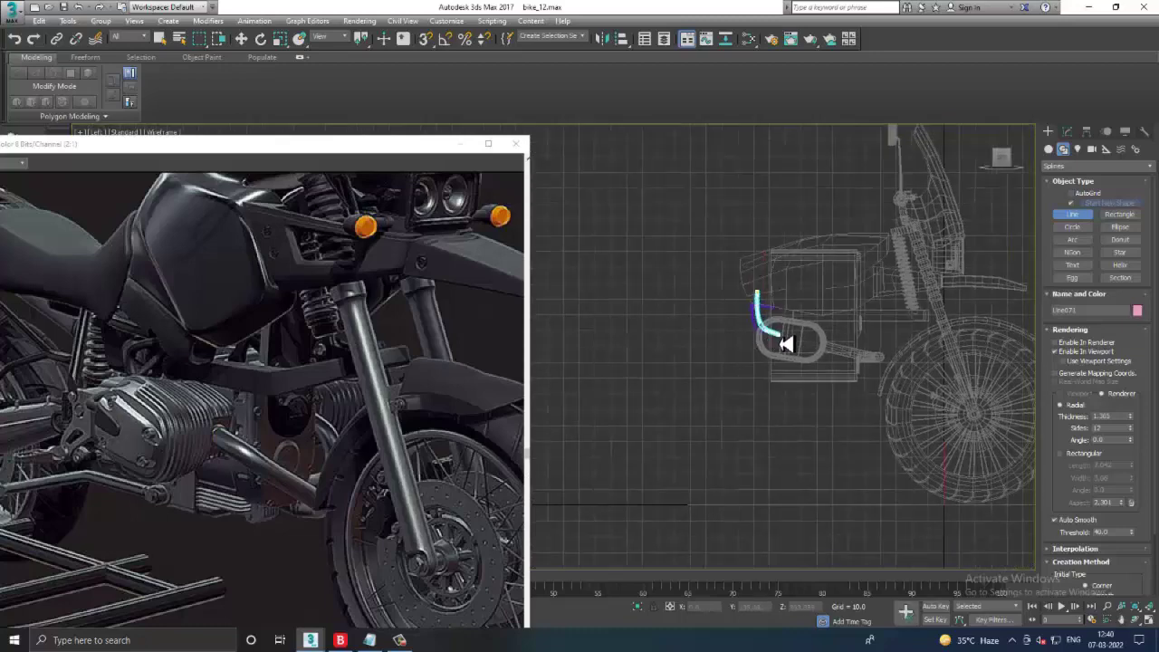
right_click(780, 348)
- Orbit the Perspective view to check the pink cable running under the fairing
key(alt+w)
key(alt+w)
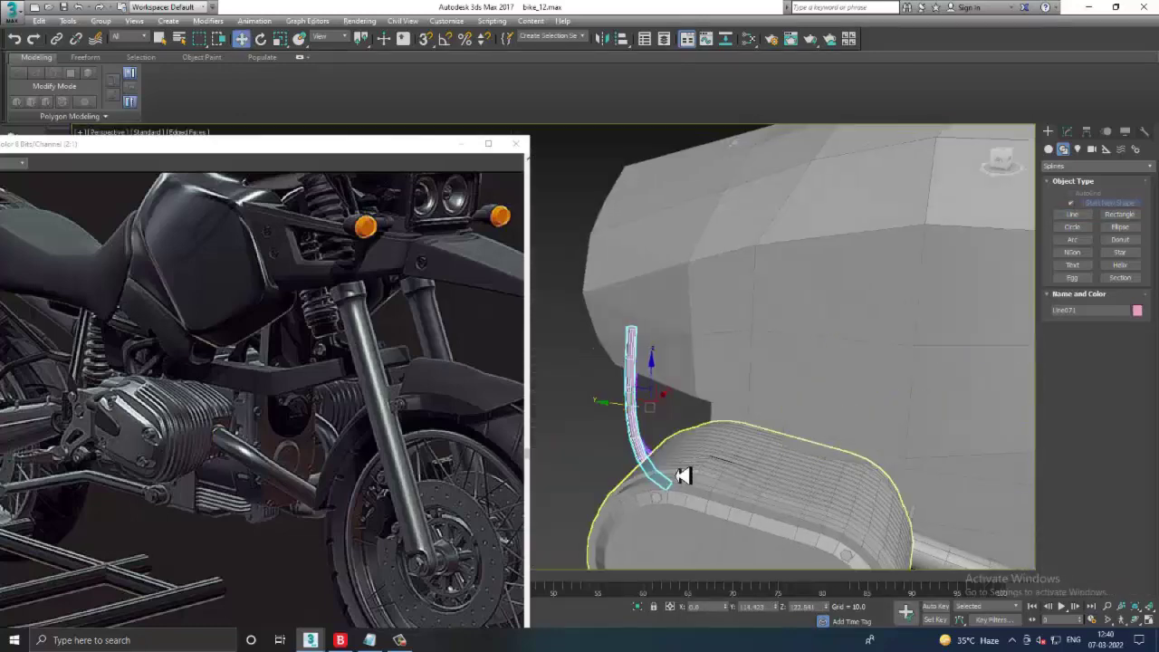
alt+middle_drag(694, 474, 597, 444)
mouse_move(626, 401)
alt+middle_down()
mouse_move(615, 379)
mouse_move(646, 406)
mouse_move(719, 390)
alt+middle_up()
click(649, 316)
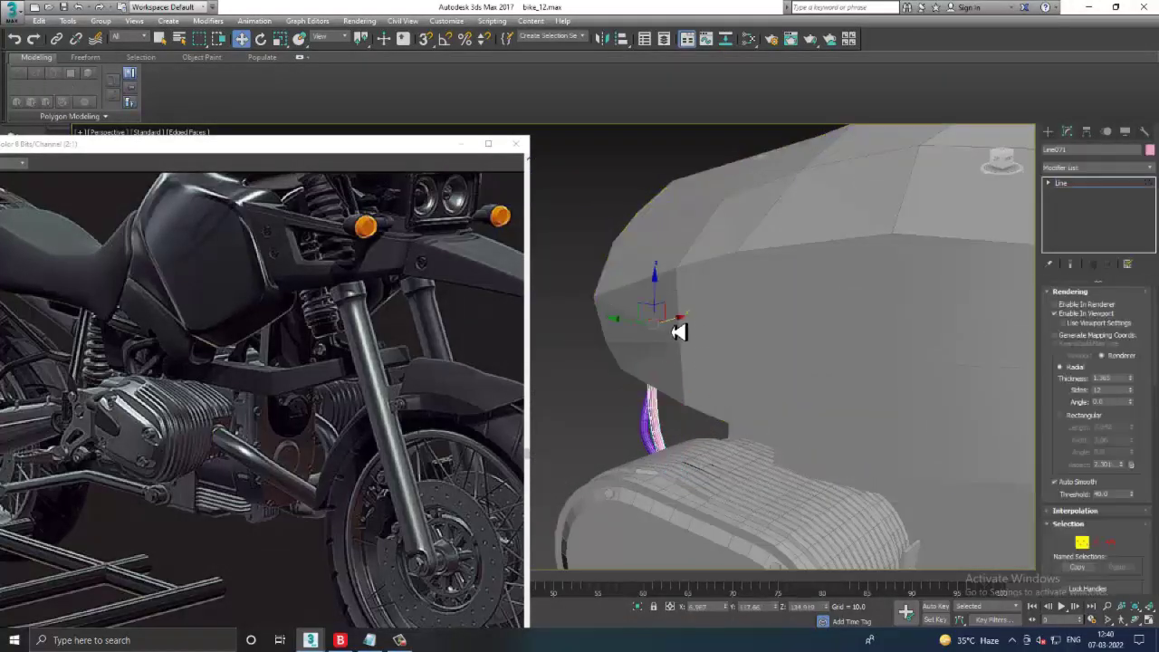
alt+middle_drag(703, 344, 761, 340)
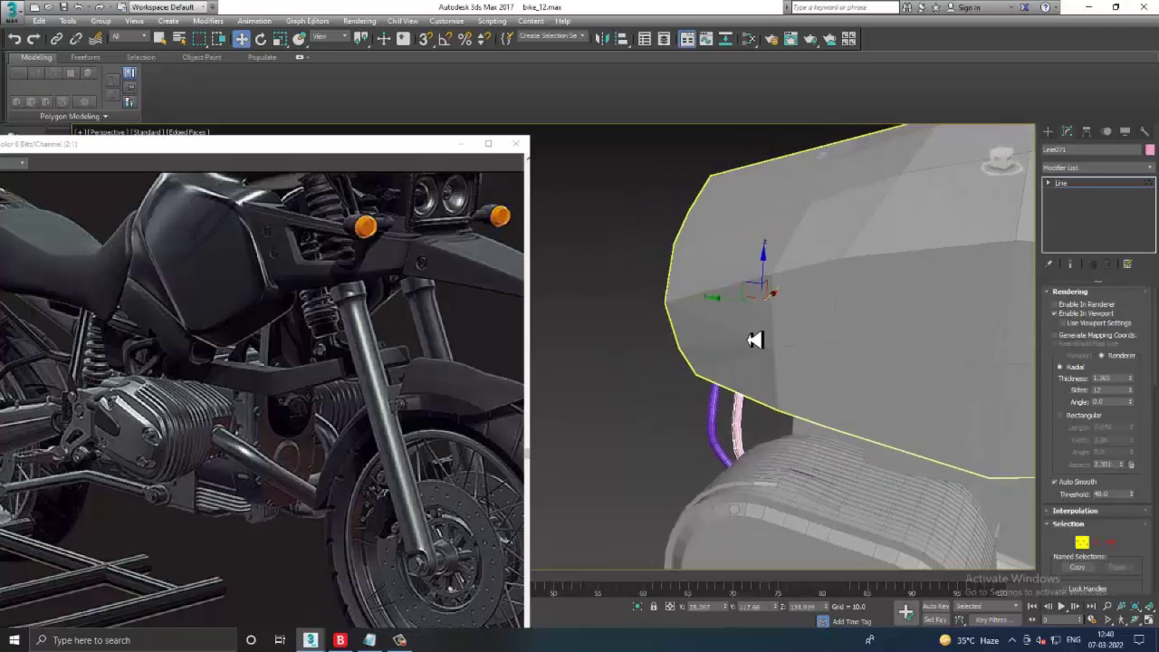
middle_drag(116, 336, 175, 356)
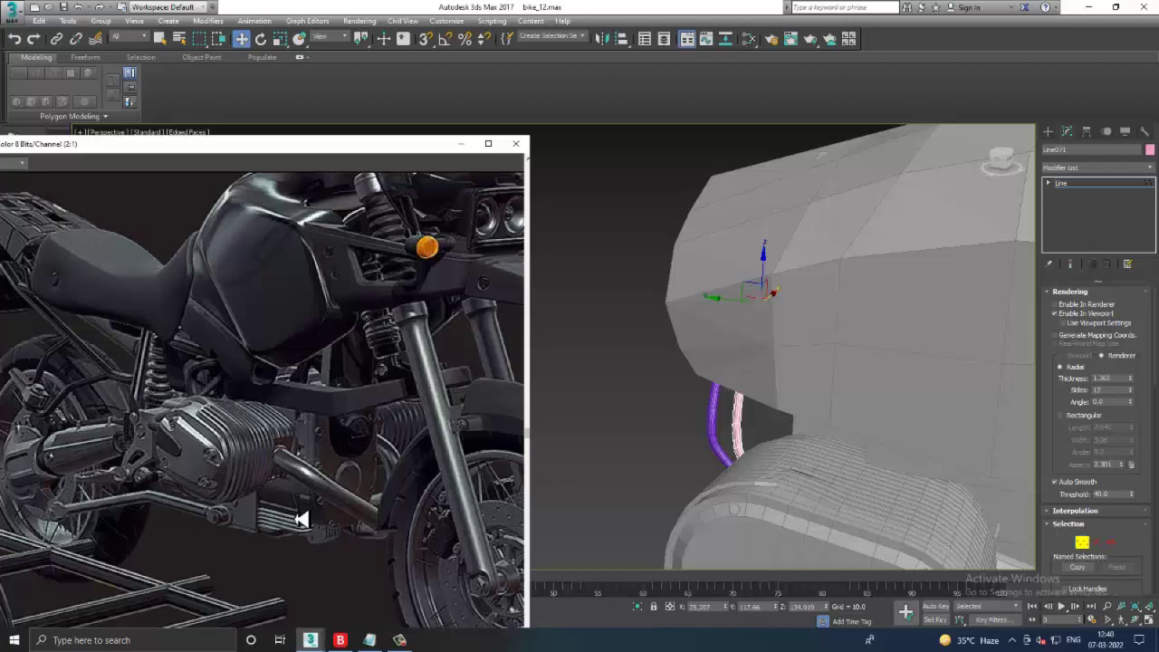
scroll(838, 396, up, 3)
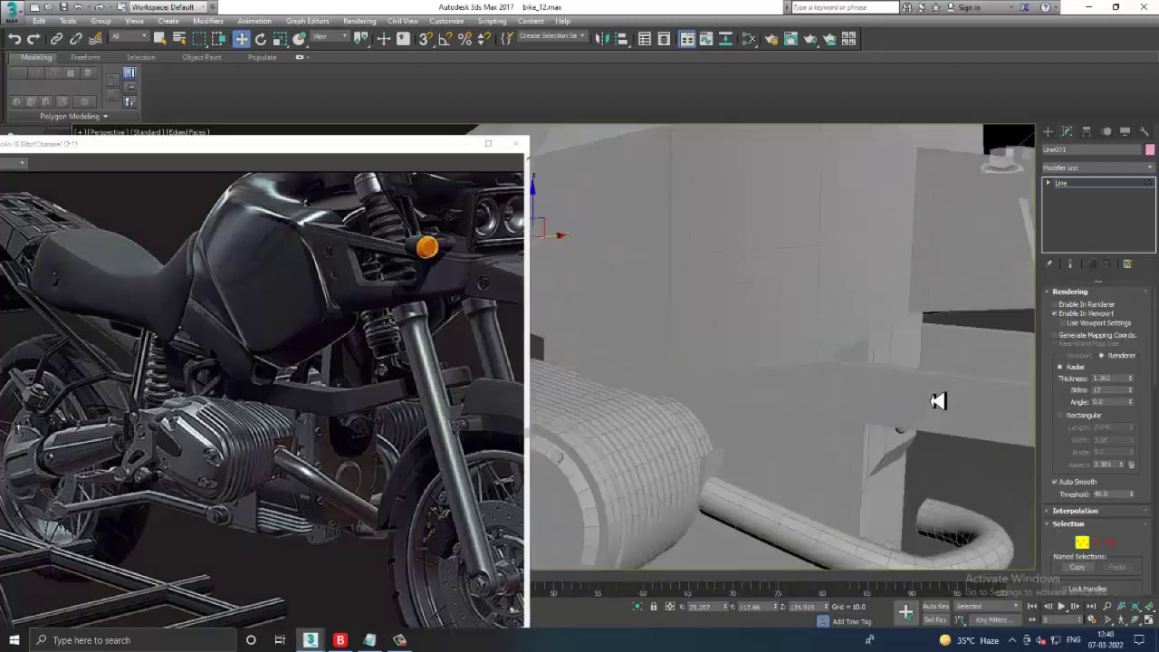
scroll(937, 402, up, 2)
scroll(948, 381, up, 2)
alt+middle_drag(940, 359, 923, 387)
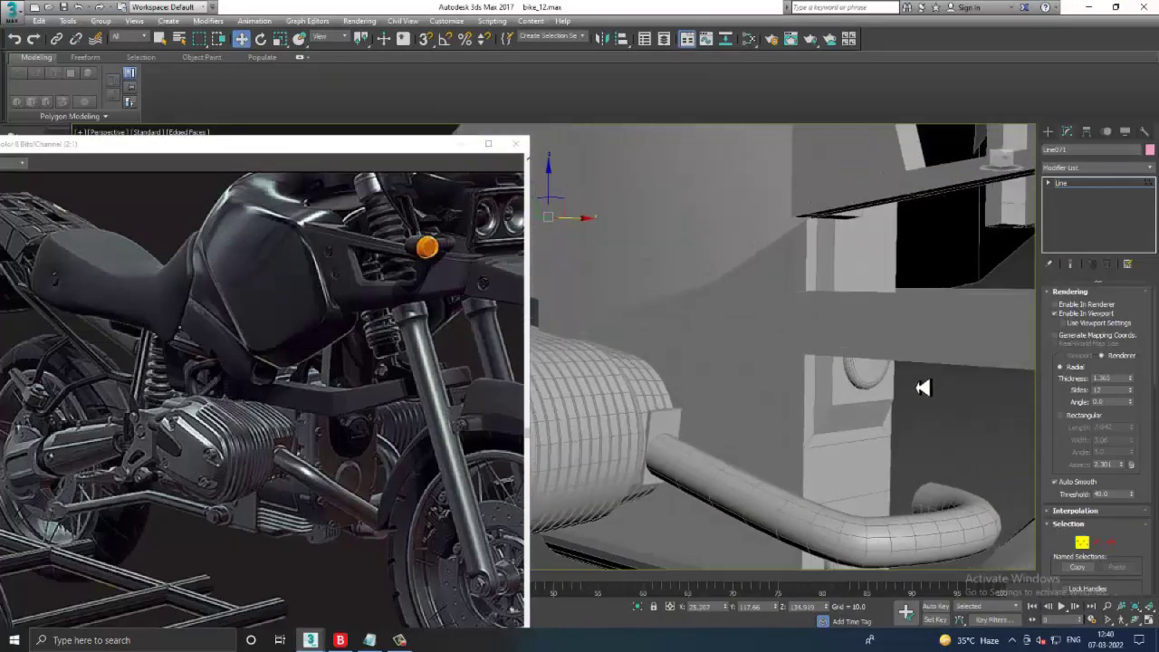
click(1048, 131)
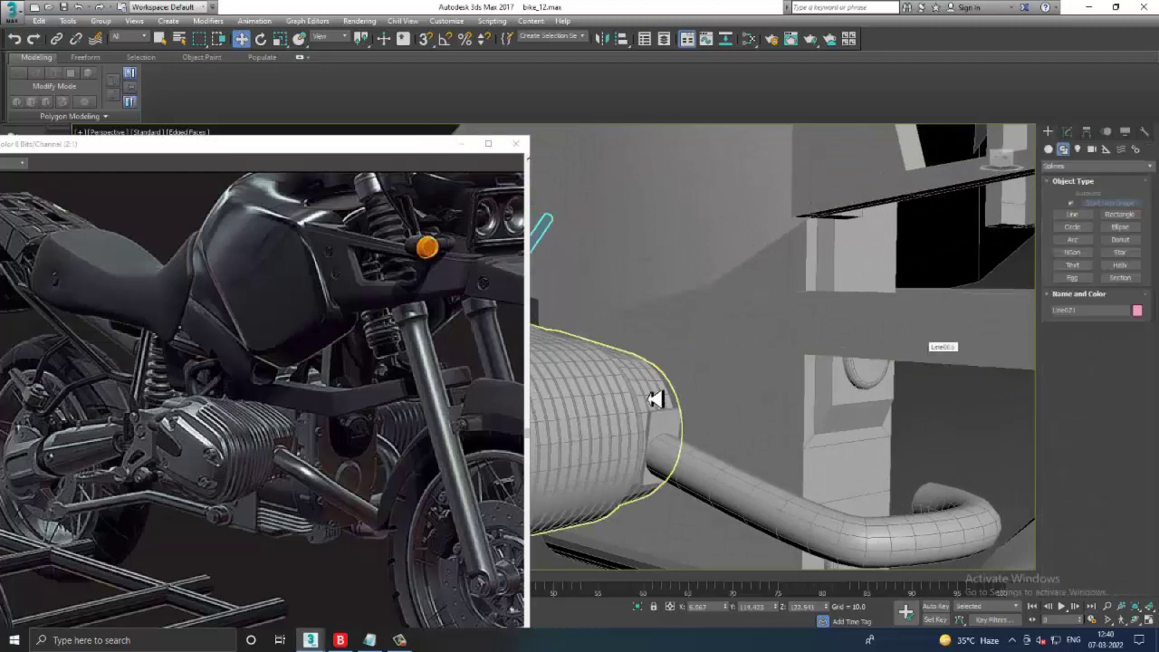
- Select the muffler end cap and orbit around it
mouse_move(654, 396)
middle_down()
mouse_move(781, 394)
mouse_move(745, 401)
mouse_move(782, 414)
middle_up()
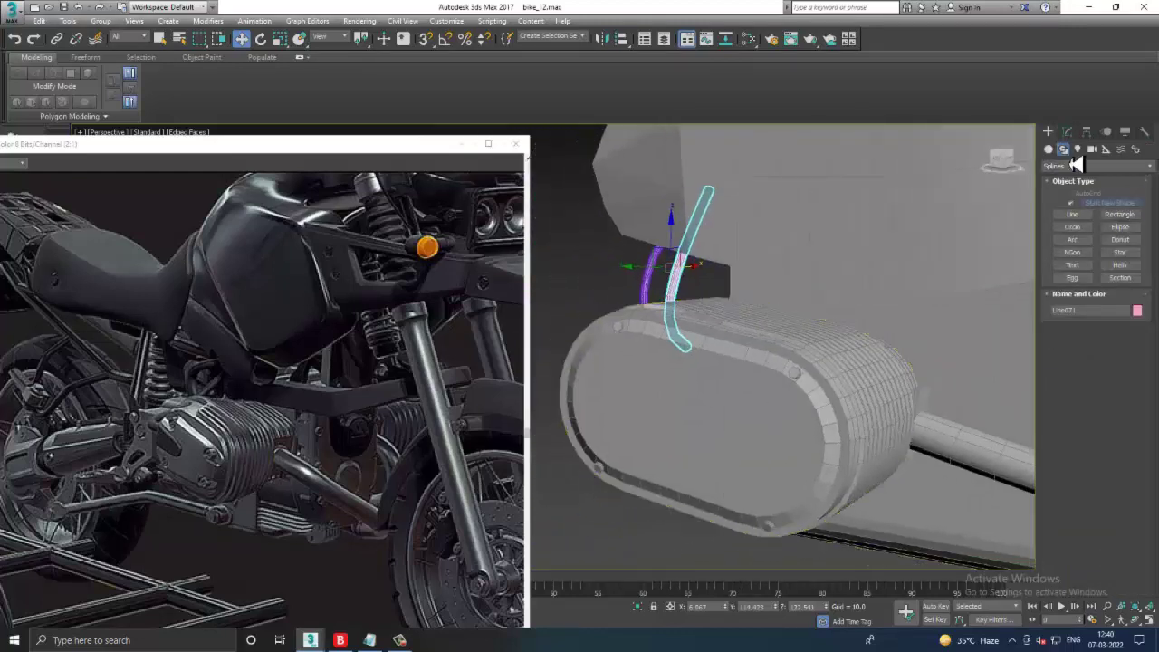
click(1048, 150)
click(797, 380)
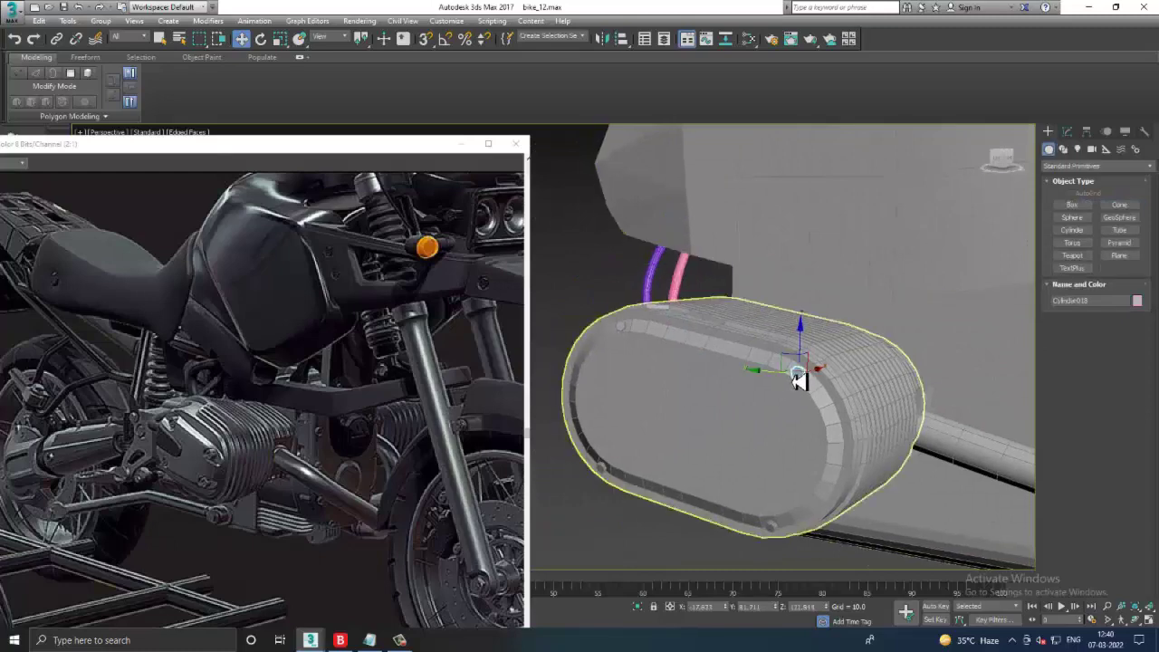
scroll(799, 385, up, 4)
scroll(799, 384, down, 4)
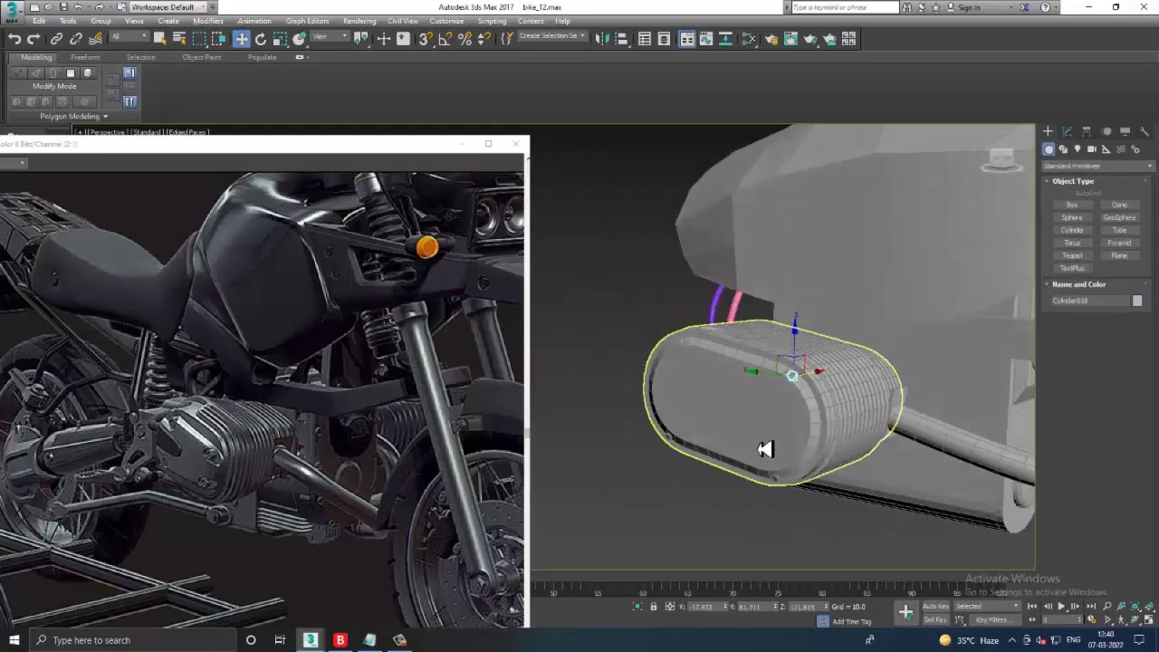
click(765, 450)
mouse_move(810, 450)
alt+middle_down()
mouse_move(800, 435)
mouse_move(763, 430)
mouse_move(773, 433)
alt+middle_up()
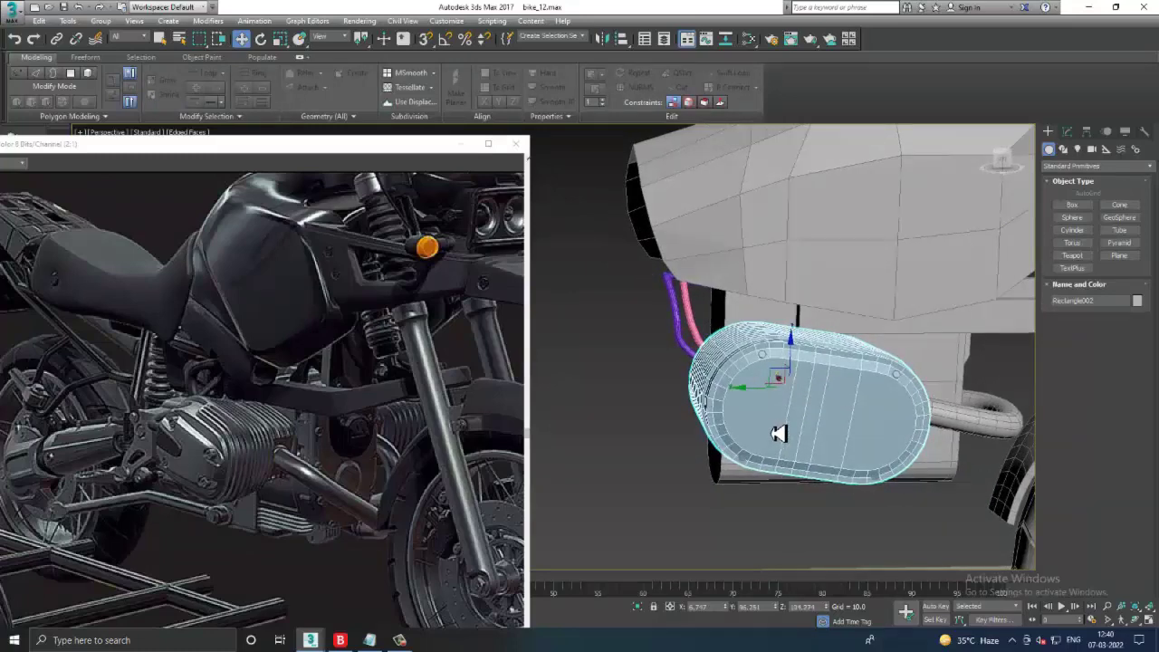
alt+middle_drag(791, 410, 866, 427)
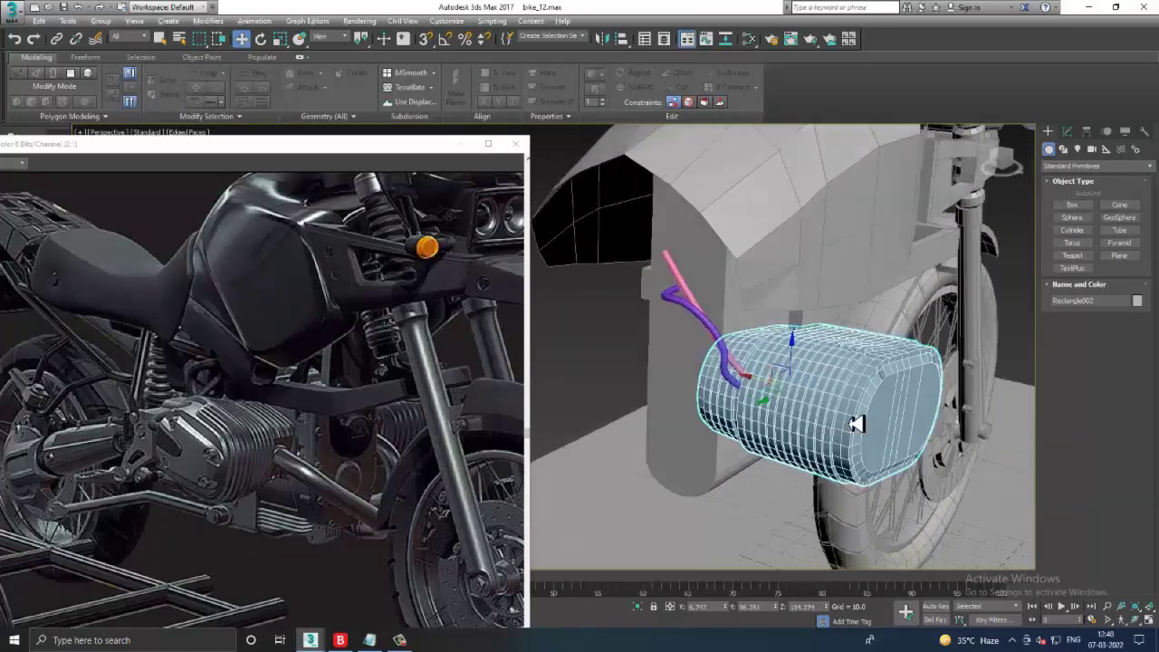
- Maximize the Front viewport and frame the muffler and cables
key(alt+w)
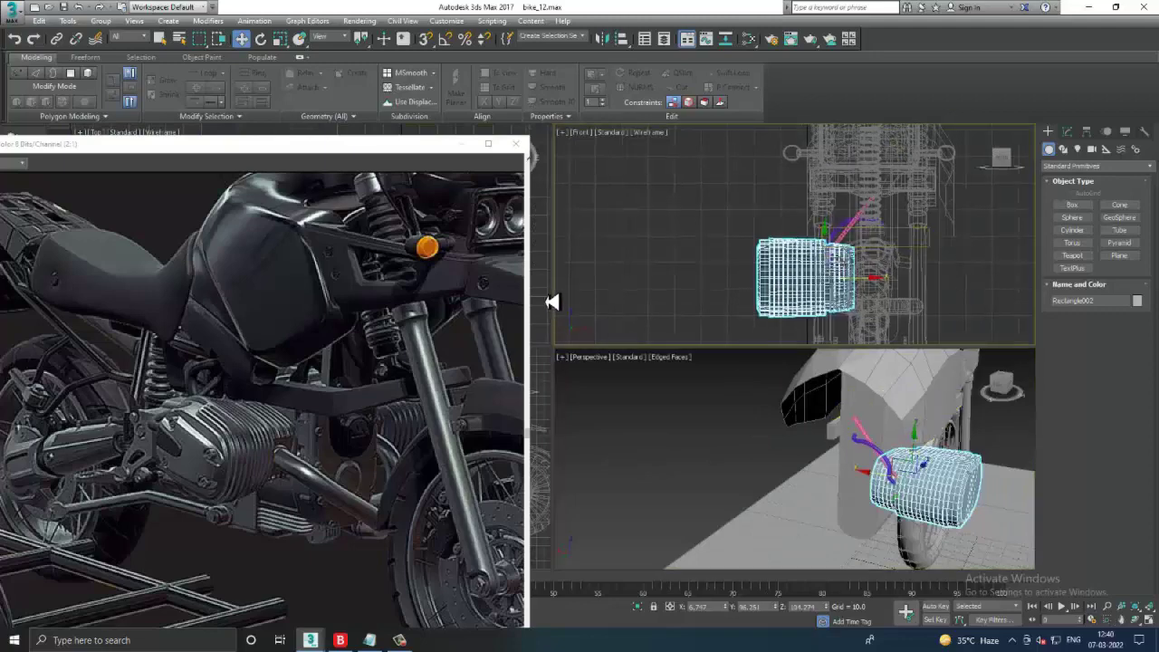
key(alt+w)
scroll(634, 336, down, 2)
middle_drag(707, 354, 711, 389)
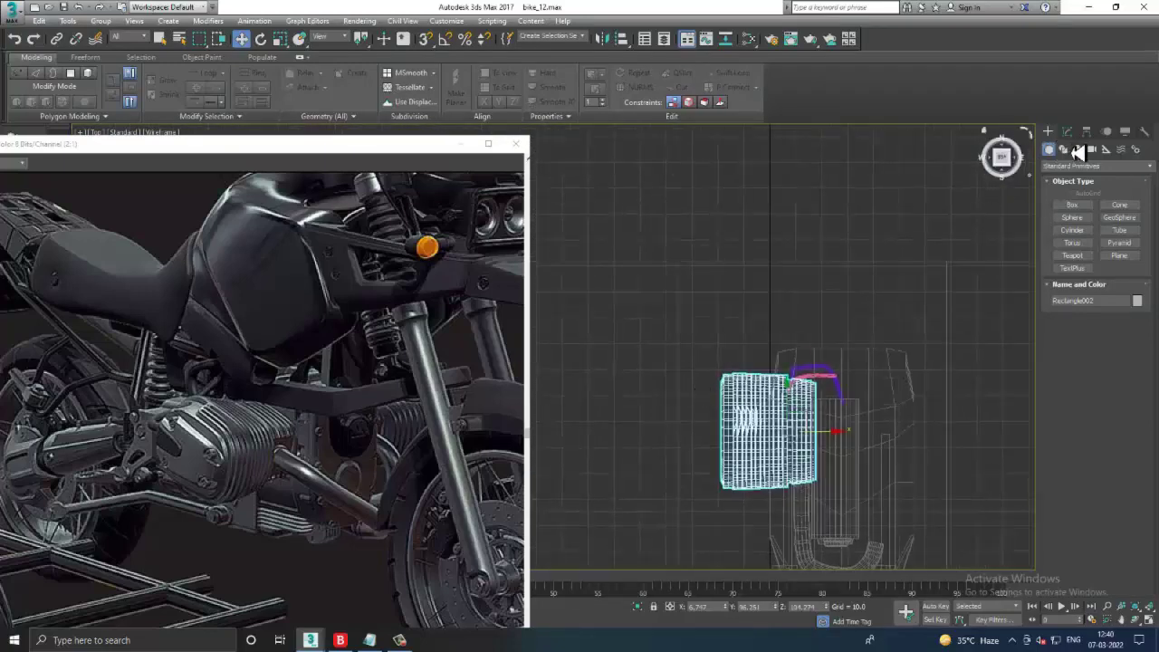
- Draw a curved cable in the Front view arcing from the brake lines around the muffler
click(1064, 149)
click(1073, 214)
click(849, 398)
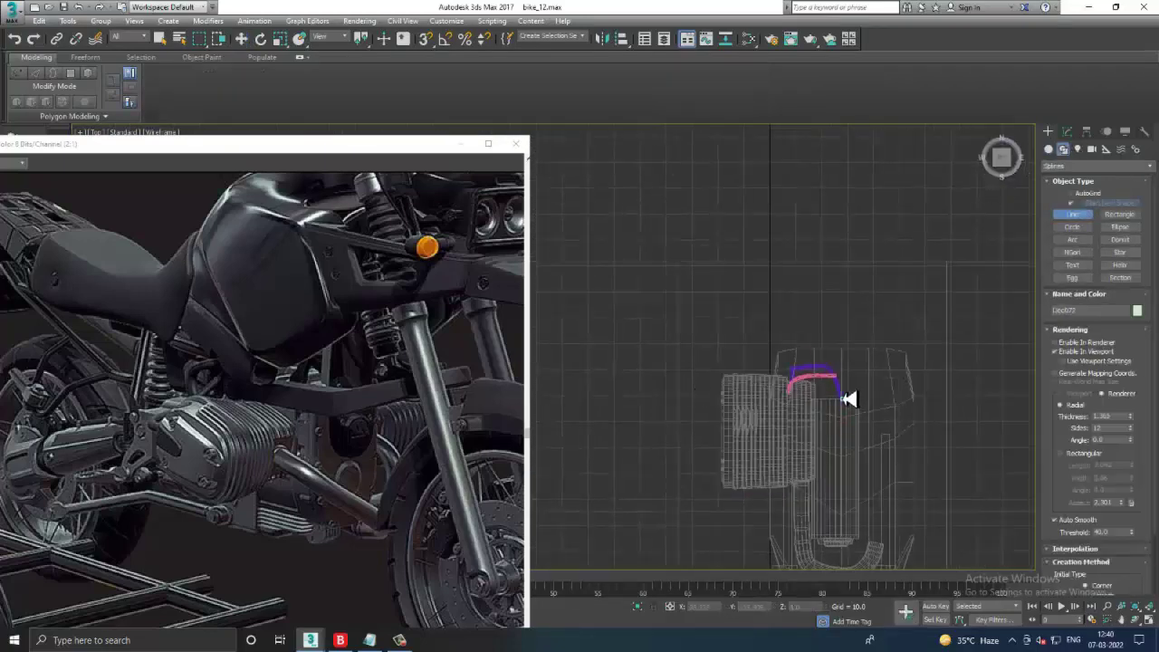
drag(832, 339, 789, 332)
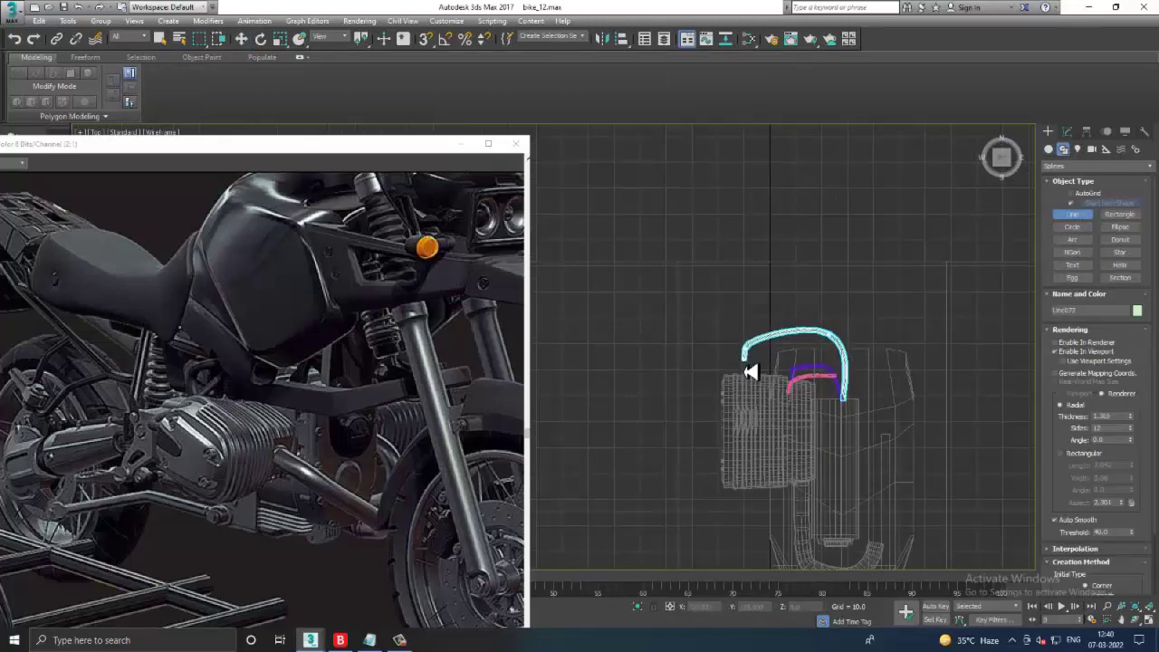
right_click(803, 410)
- Lift the new cable up to the engine area in the Perspective view
key(alt+w)
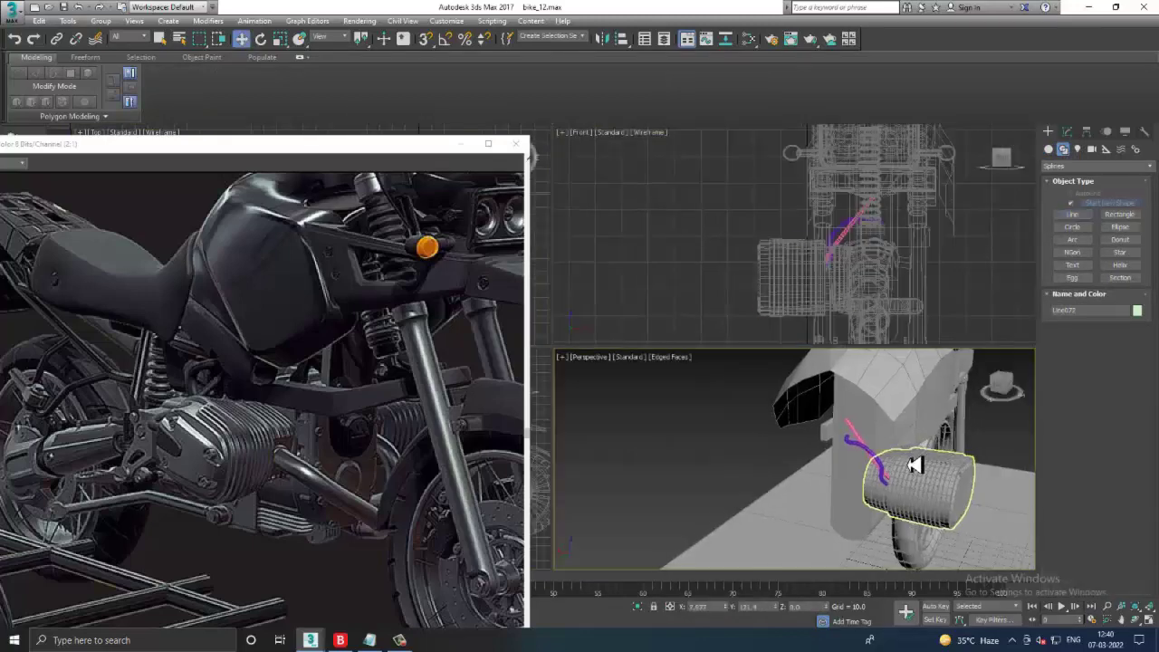
key(alt+w)
scroll(784, 440, down, 5)
drag(777, 491, 797, 405)
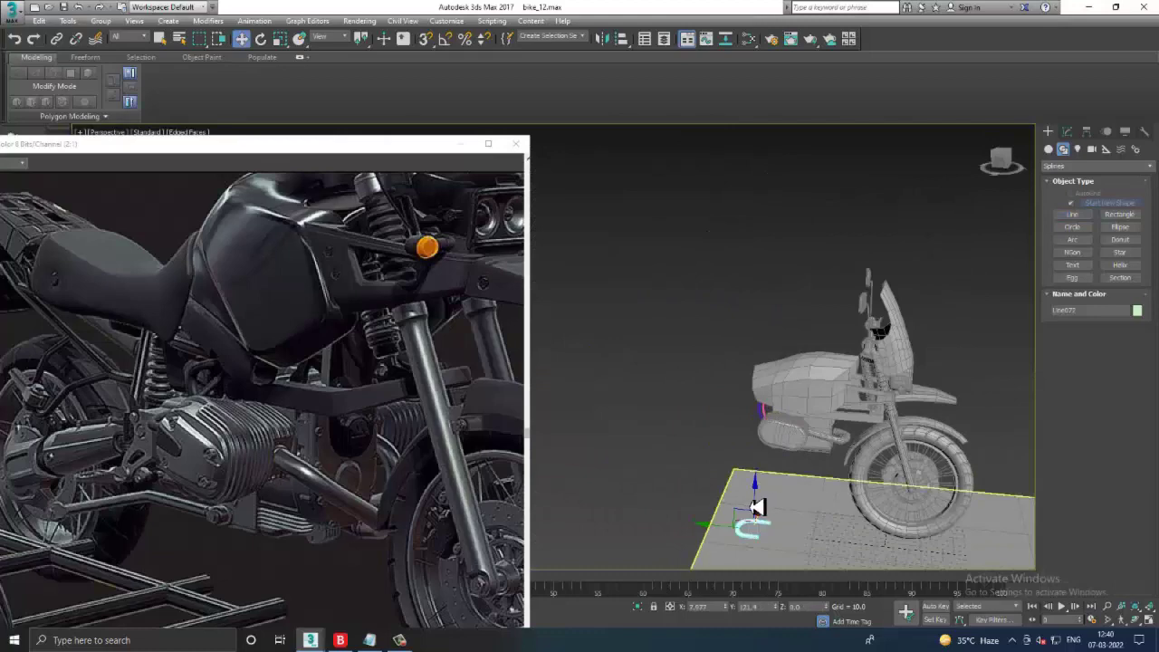
scroll(797, 405, up, 3)
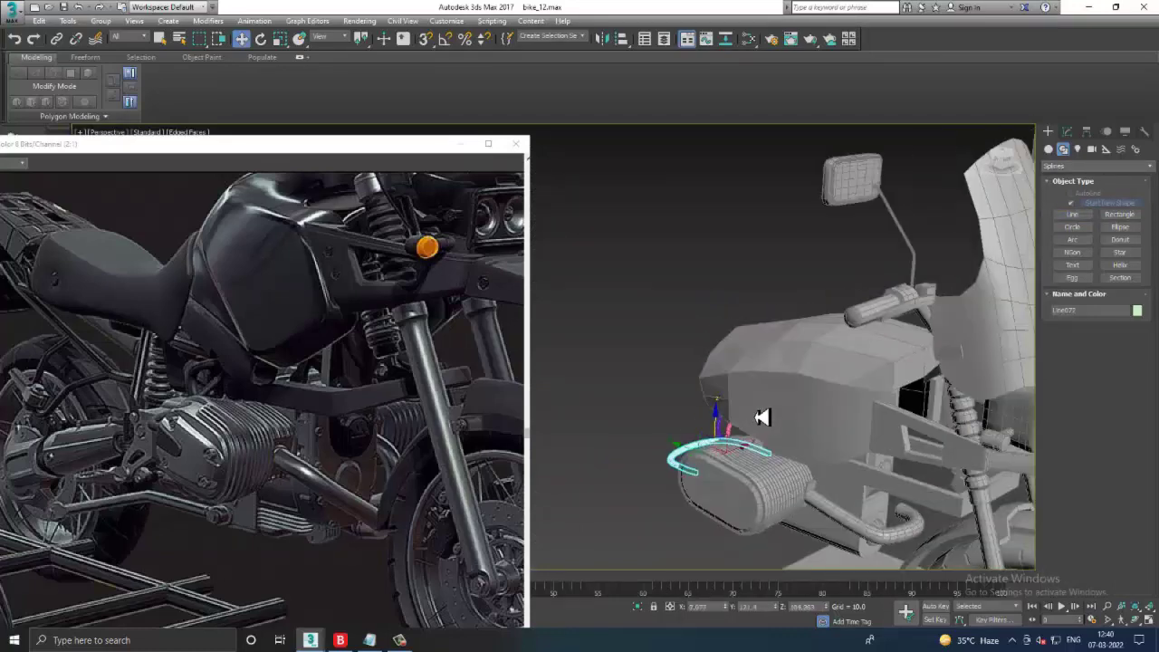
scroll(761, 414, up, 3)
scroll(797, 399, up, 2)
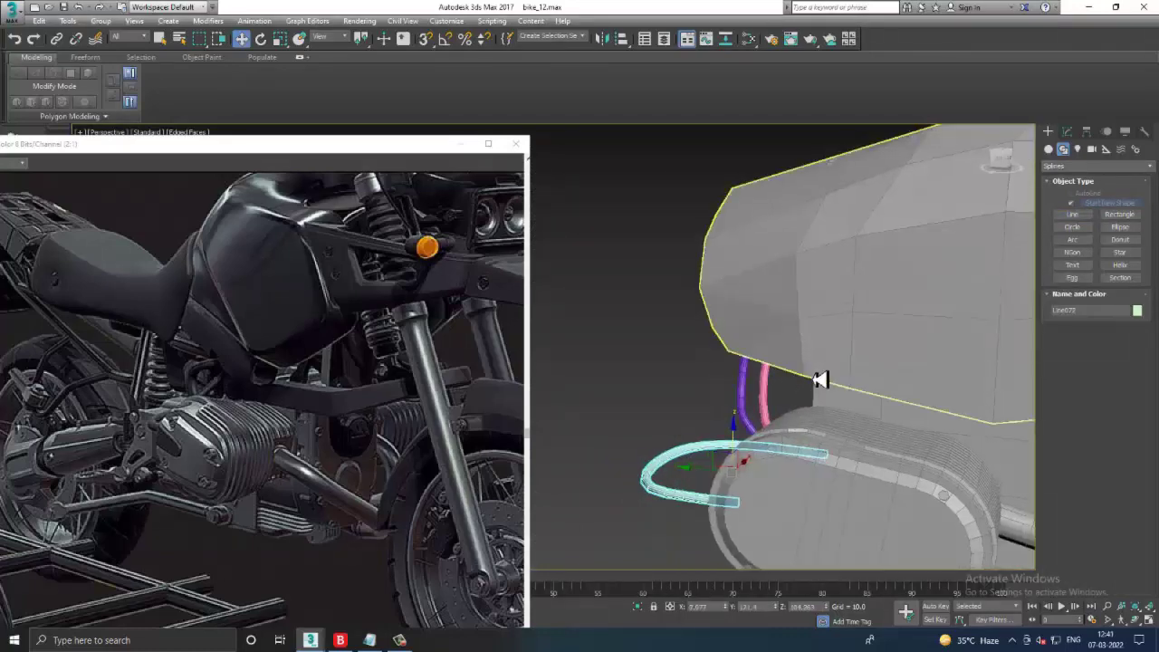
middle_drag(823, 384, 838, 401)
scroll(814, 405, up, 2)
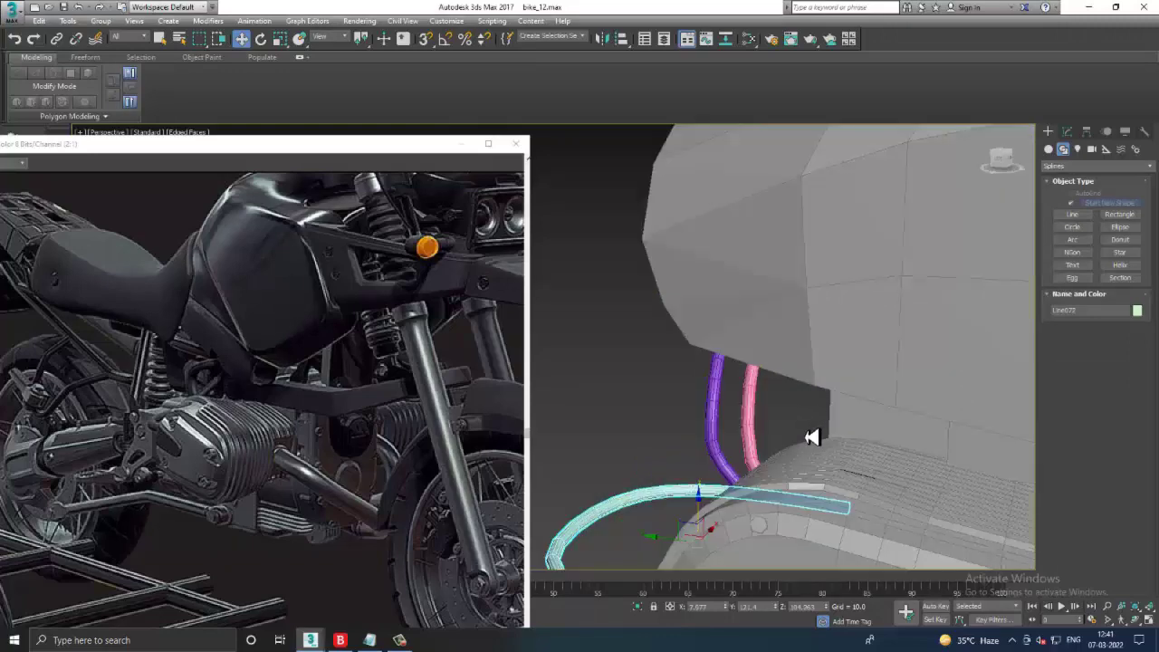
- Check the cable routing in wireframe and select the box behind the exhaust
key(F3)
mouse_move(812, 438)
alt+middle_down()
mouse_move(810, 468)
mouse_move(846, 489)
alt+middle_up()
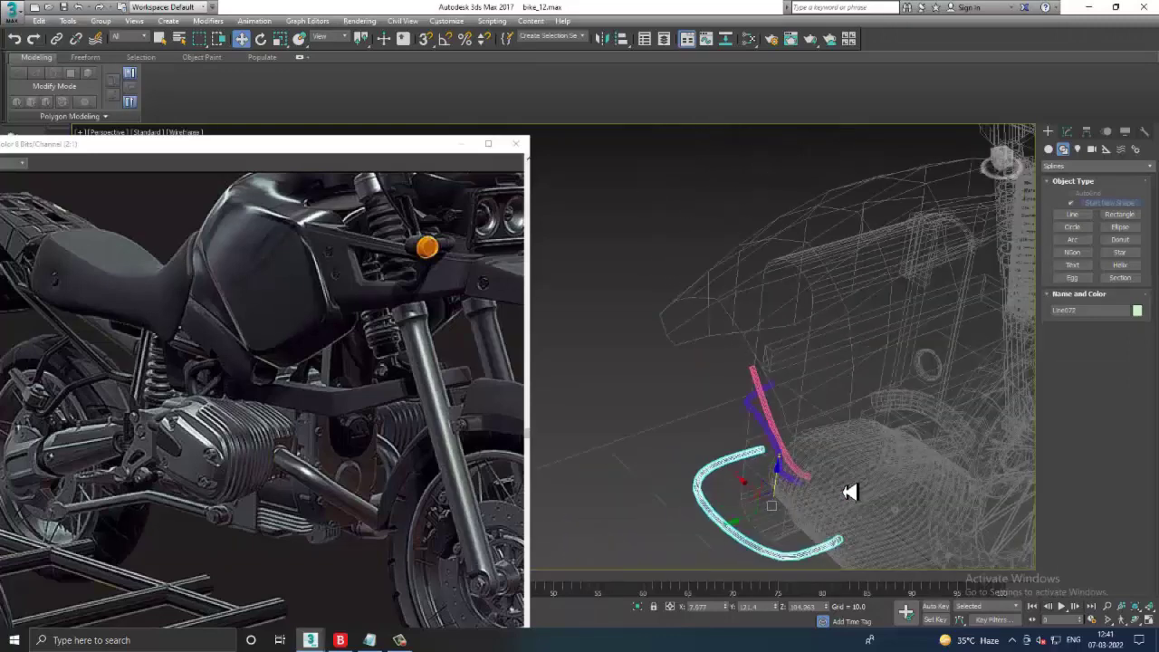
click(766, 455)
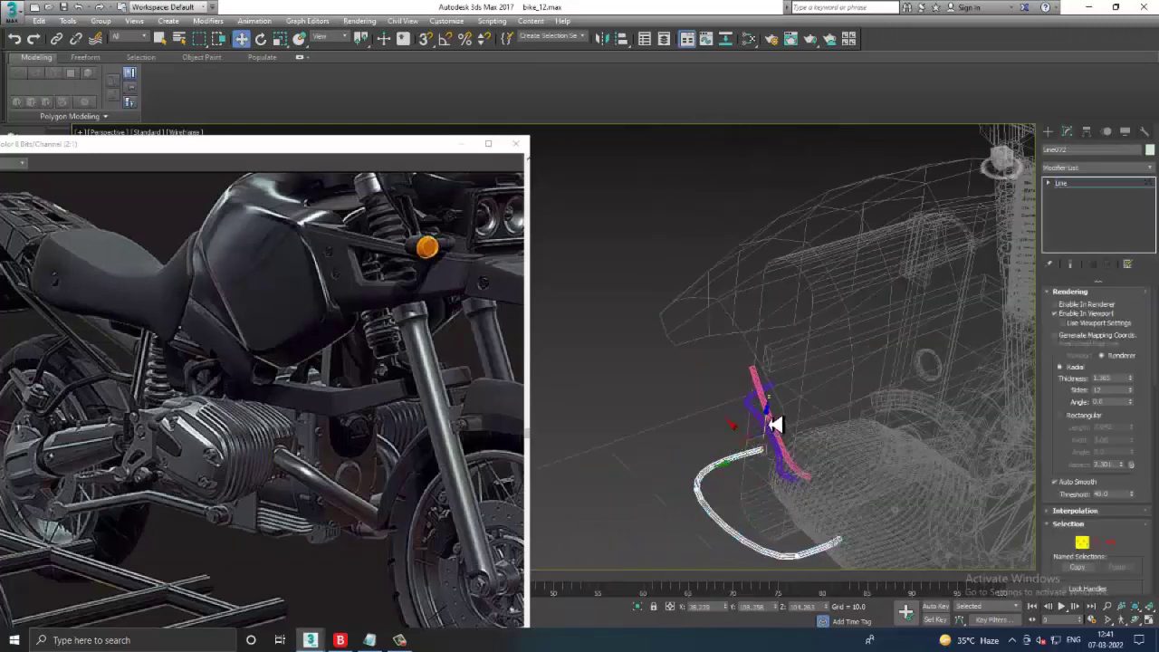
mouse_move(776, 424)
alt+middle_down()
mouse_move(794, 347)
mouse_move(846, 432)
alt+middle_up()
key(F3)
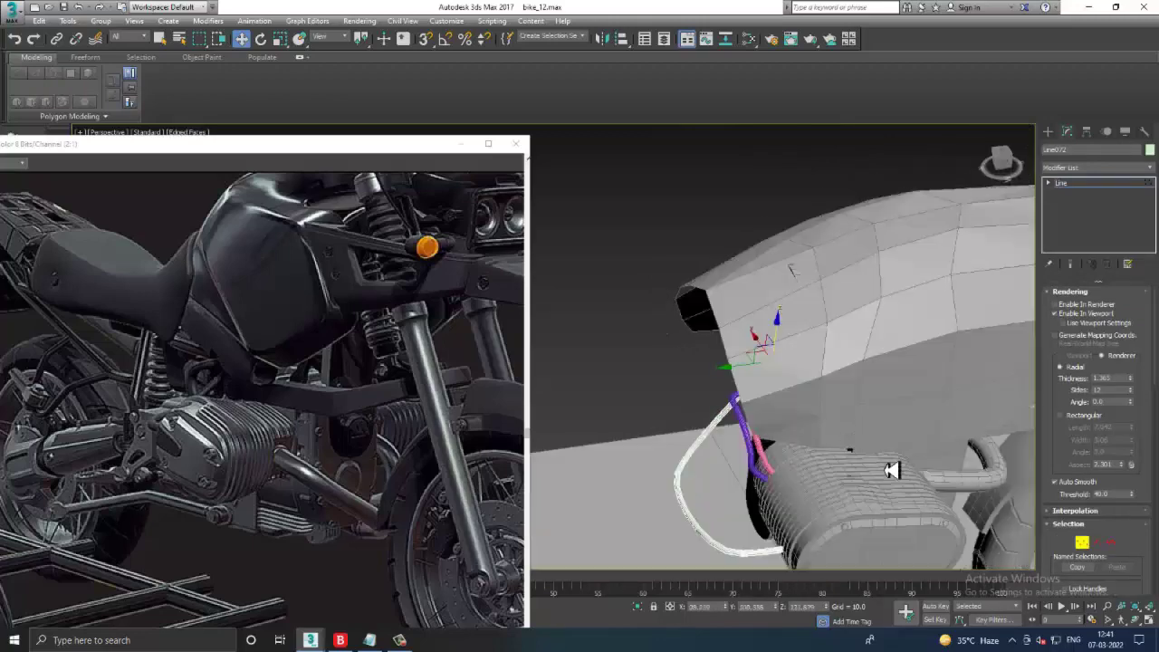
mouse_move(892, 471)
alt+middle_down()
mouse_move(870, 474)
mouse_move(846, 435)
mouse_move(872, 429)
alt+middle_up()
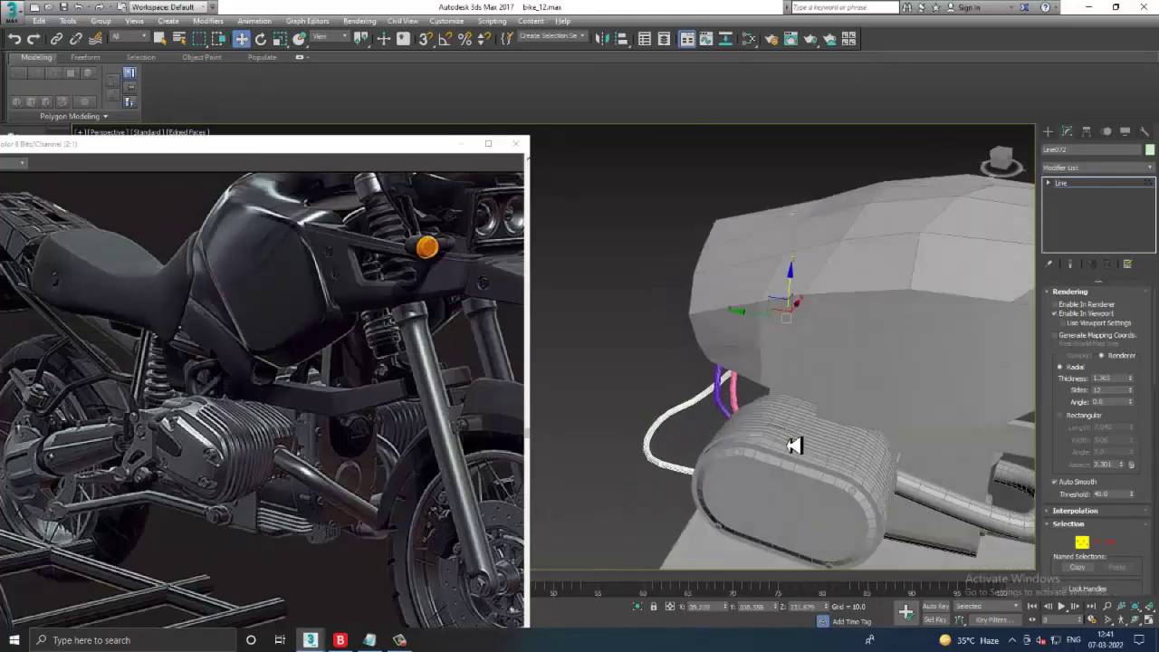
alt+middle_drag(794, 446, 870, 403)
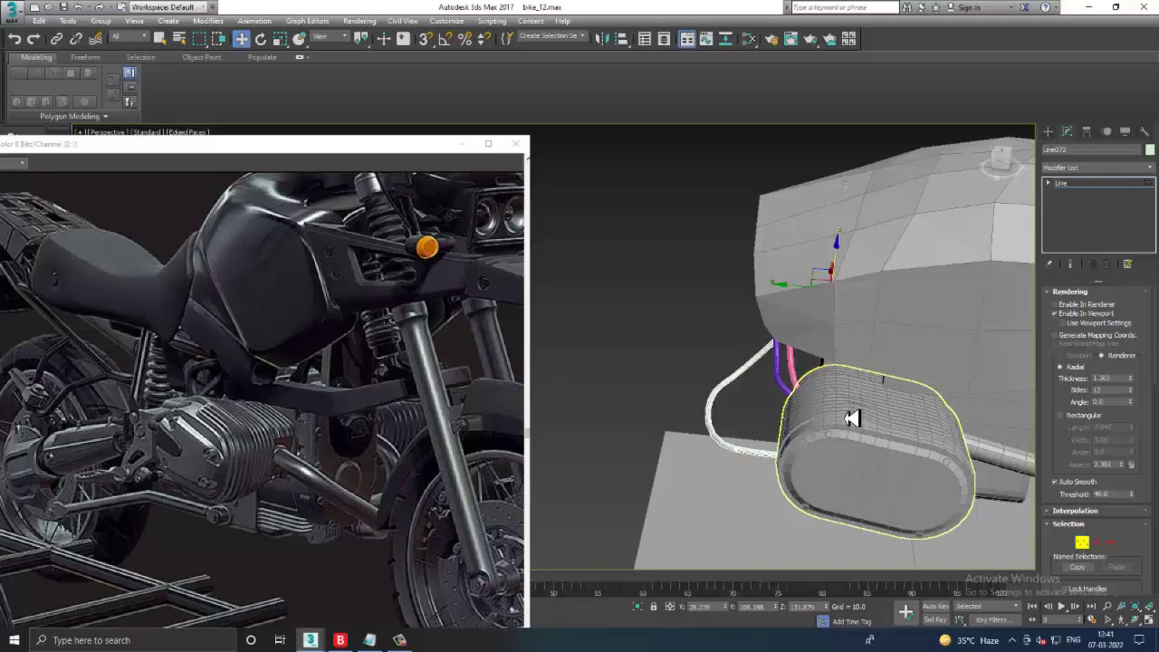
mouse_move(852, 417)
alt+middle_down()
mouse_move(802, 380)
mouse_move(846, 350)
mouse_move(962, 418)
alt+middle_up()
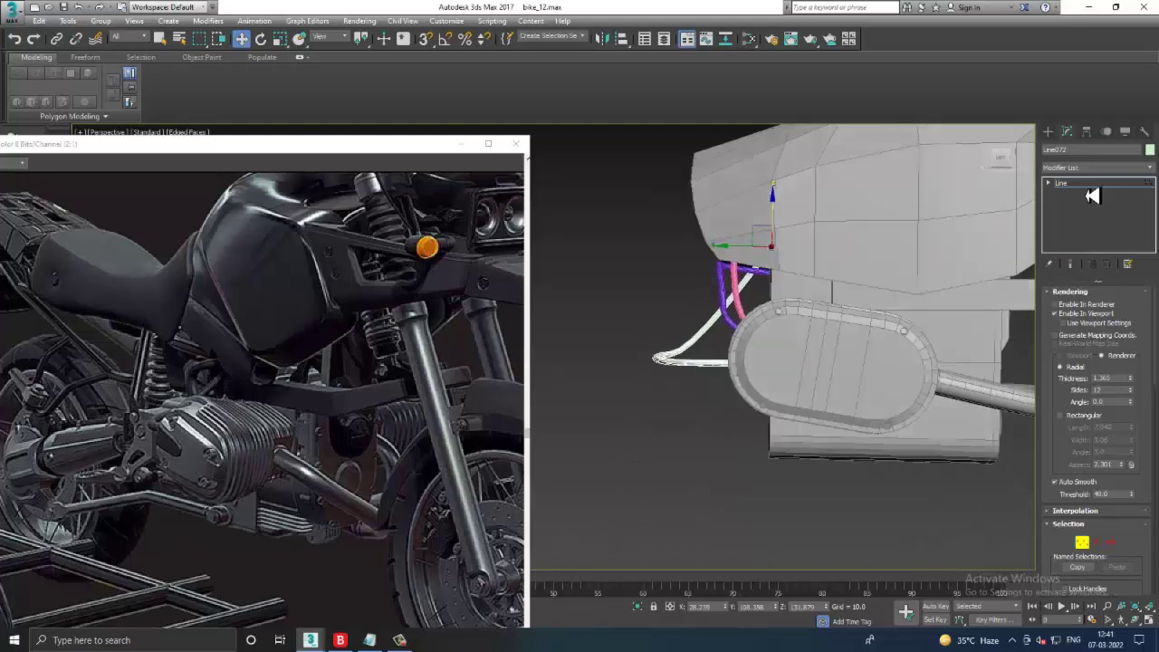
click(875, 458)
mouse_move(875, 458)
alt+middle_down()
mouse_move(929, 425)
mouse_move(891, 425)
alt+middle_up()
- Make the box see-through and add an edge loop on its lower border with Swift Loop
key(alt+x)
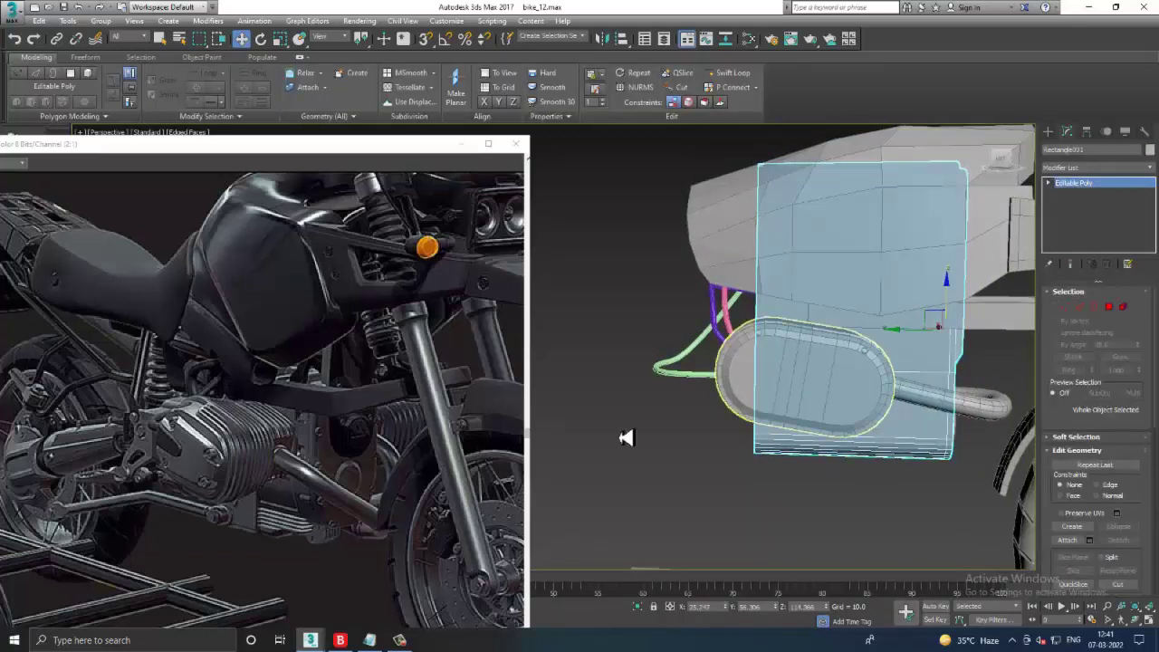
middle_drag(160, 457, 204, 442)
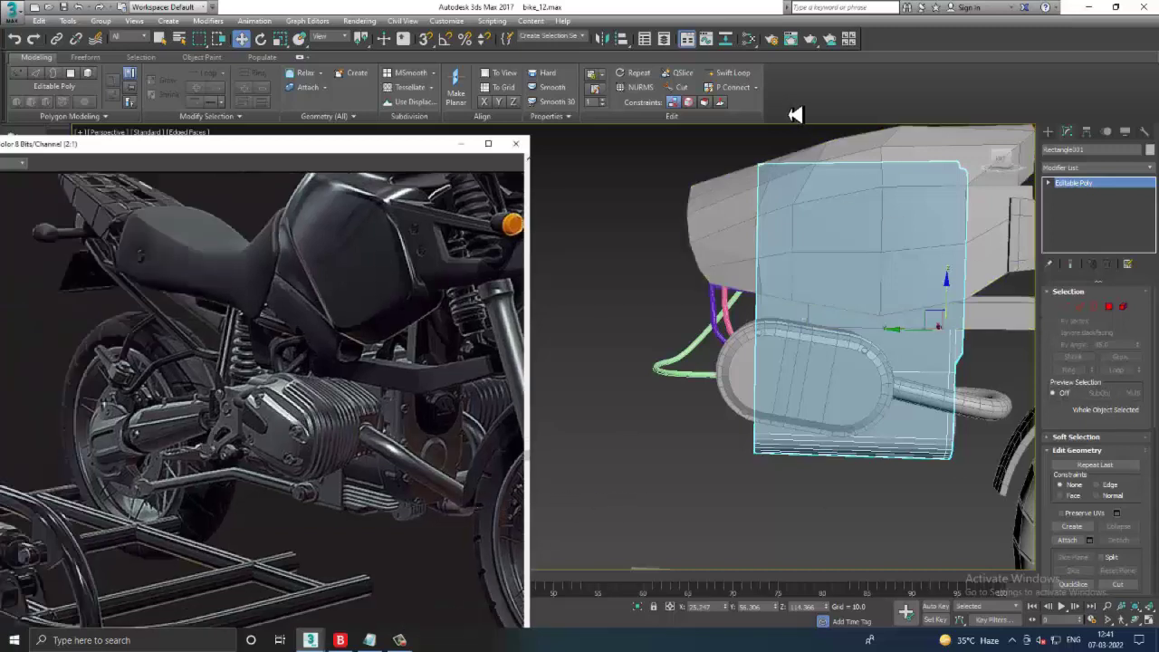
click(744, 87)
key(alt+shift+w)
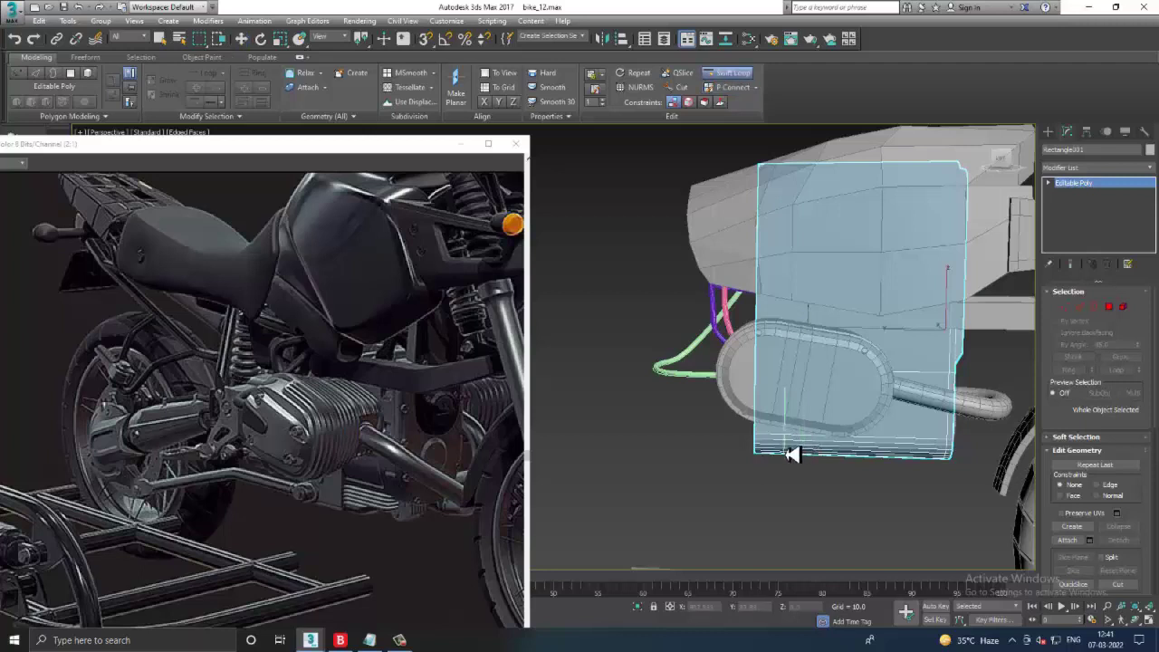
click(953, 432)
right_click(953, 433)
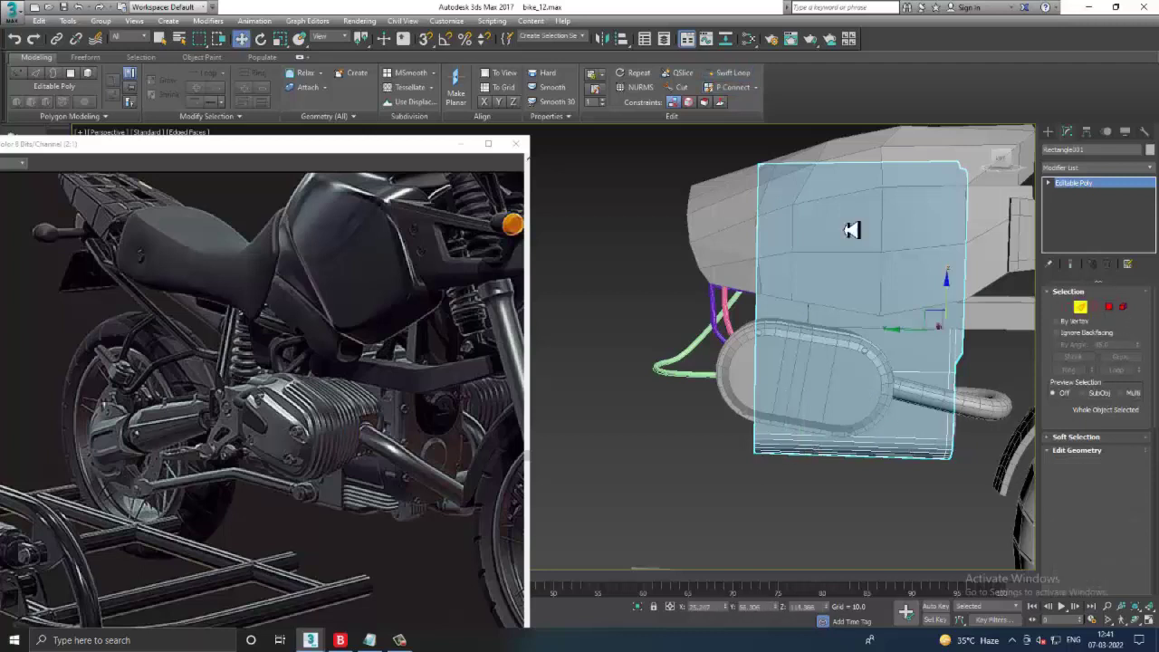
- Loop-select the bottom edges and apply Connect to split the band
key(alt+r)
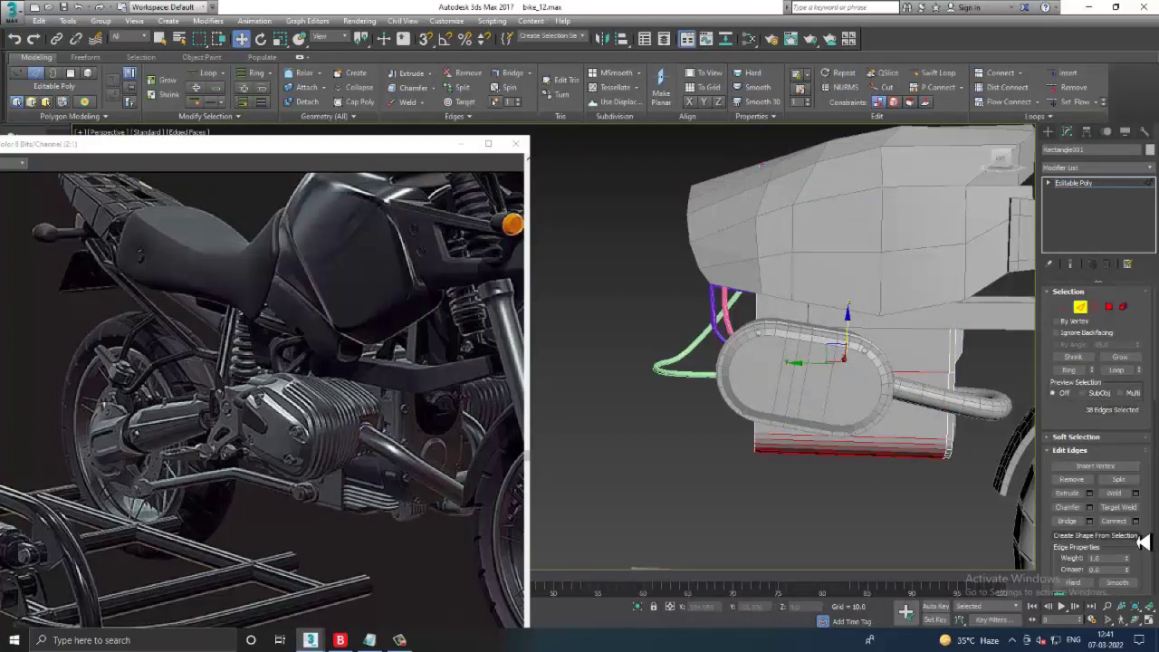
click(1135, 521)
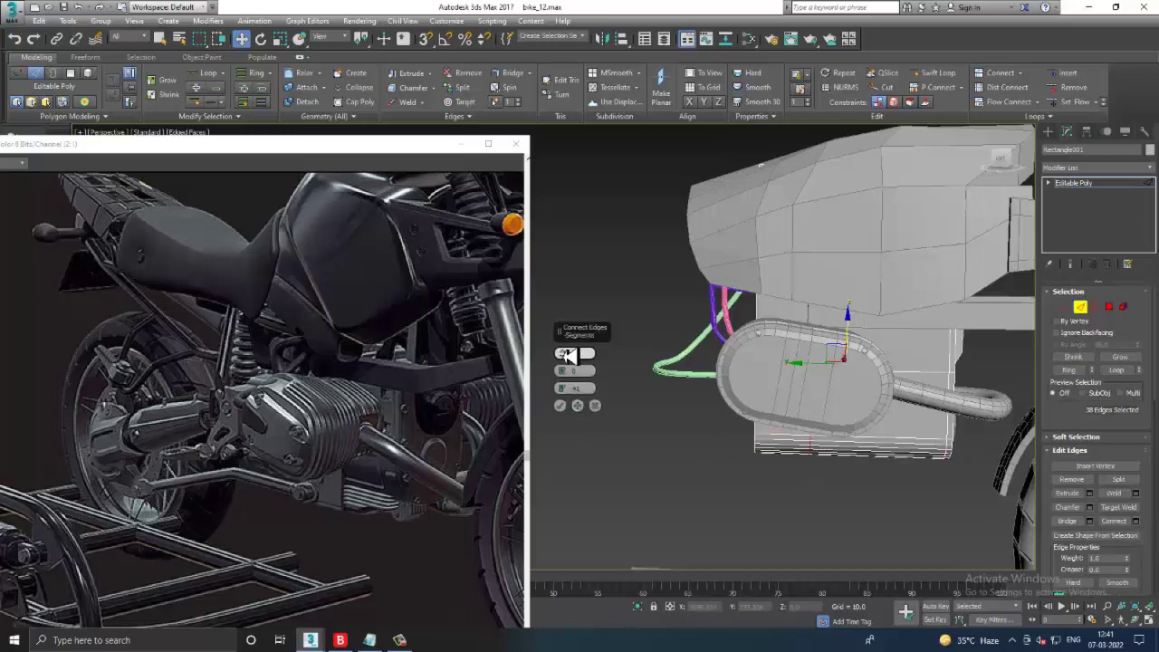
click(562, 405)
mouse_move(769, 422)
alt+middle_down()
mouse_move(837, 415)
mouse_move(800, 451)
alt+middle_up()
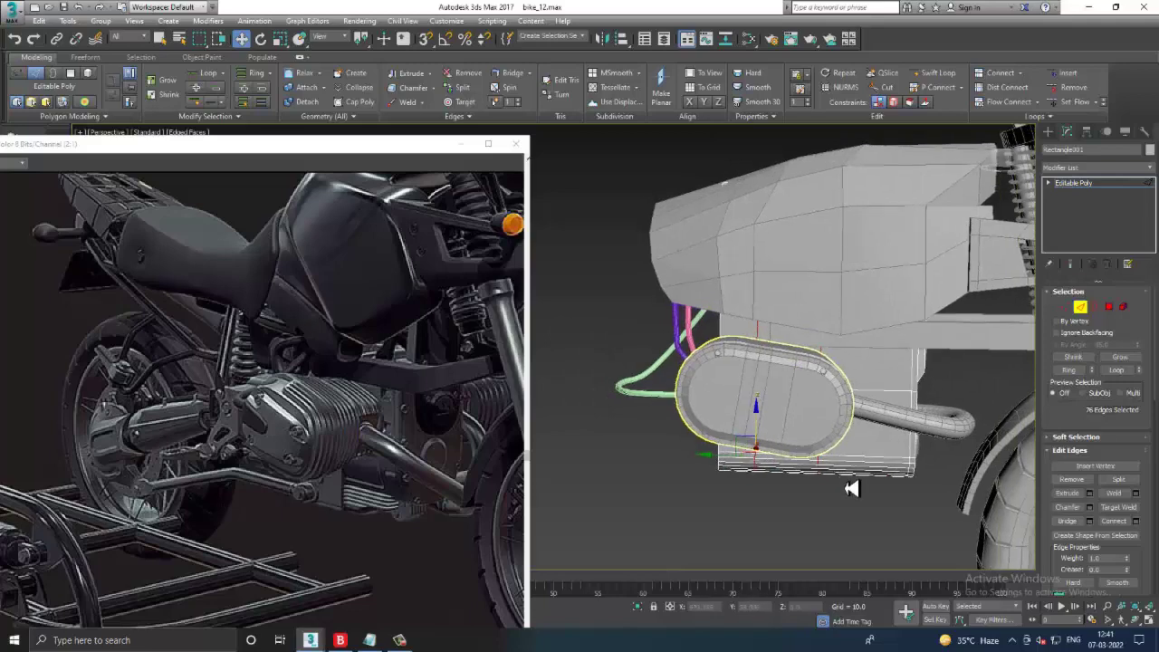
mouse_move(853, 489)
alt+middle_down()
mouse_move(841, 466)
mouse_move(855, 440)
mouse_move(916, 451)
mouse_move(828, 440)
mouse_move(912, 357)
mouse_move(906, 344)
alt+middle_up()
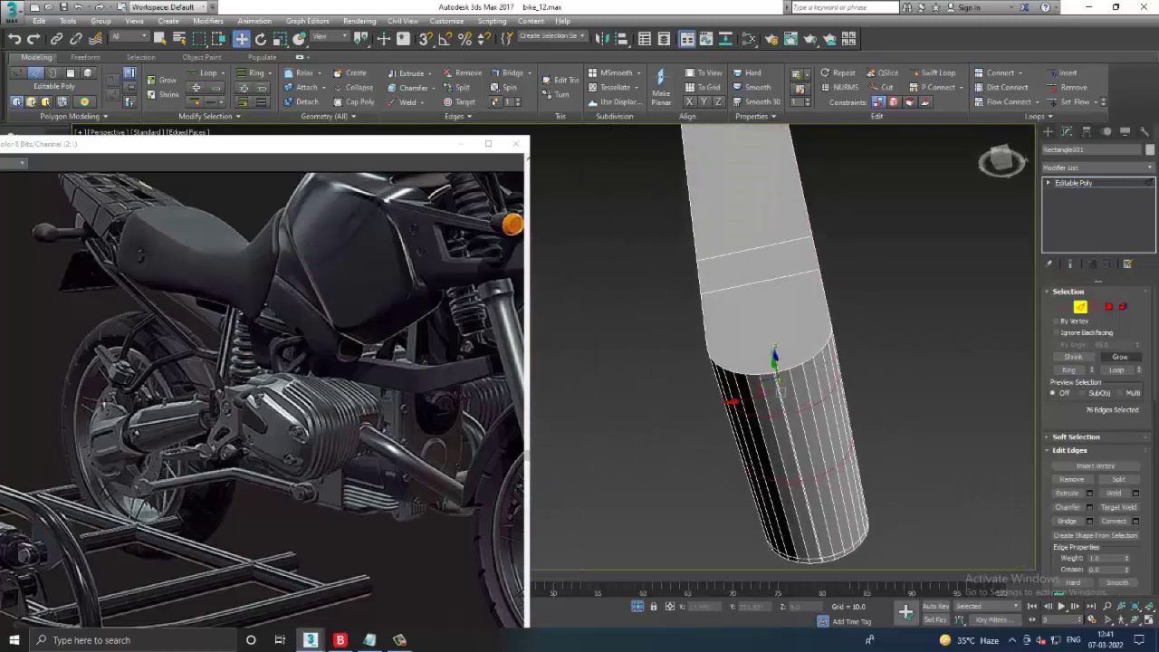
- Select 15 polygons on the lower front of the box
click(1110, 308)
mouse_move(779, 426)
alt+middle_down()
mouse_move(782, 435)
mouse_move(799, 381)
mouse_move(769, 377)
mouse_move(862, 420)
mouse_move(806, 389)
mouse_move(750, 456)
alt+middle_up()
click(776, 394)
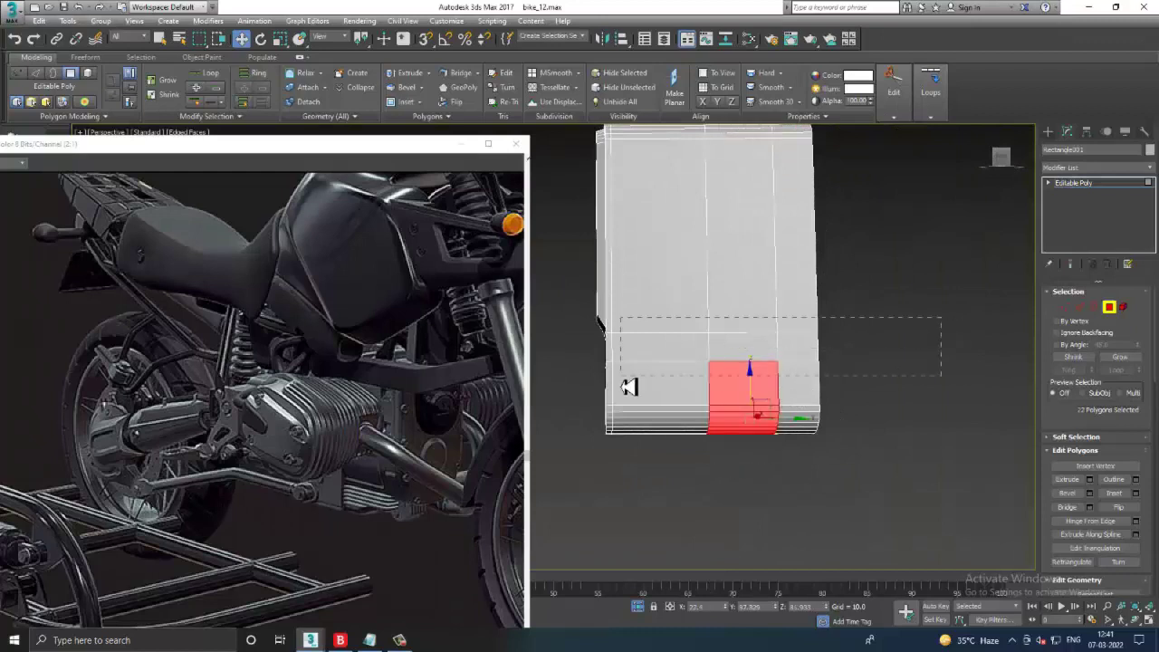
mouse_move(860, 422)
alt+middle_down()
mouse_move(681, 444)
mouse_move(653, 402)
mouse_move(675, 507)
alt+middle_up()
drag(675, 507, 729, 433)
alt+middle_drag(732, 414, 869, 426)
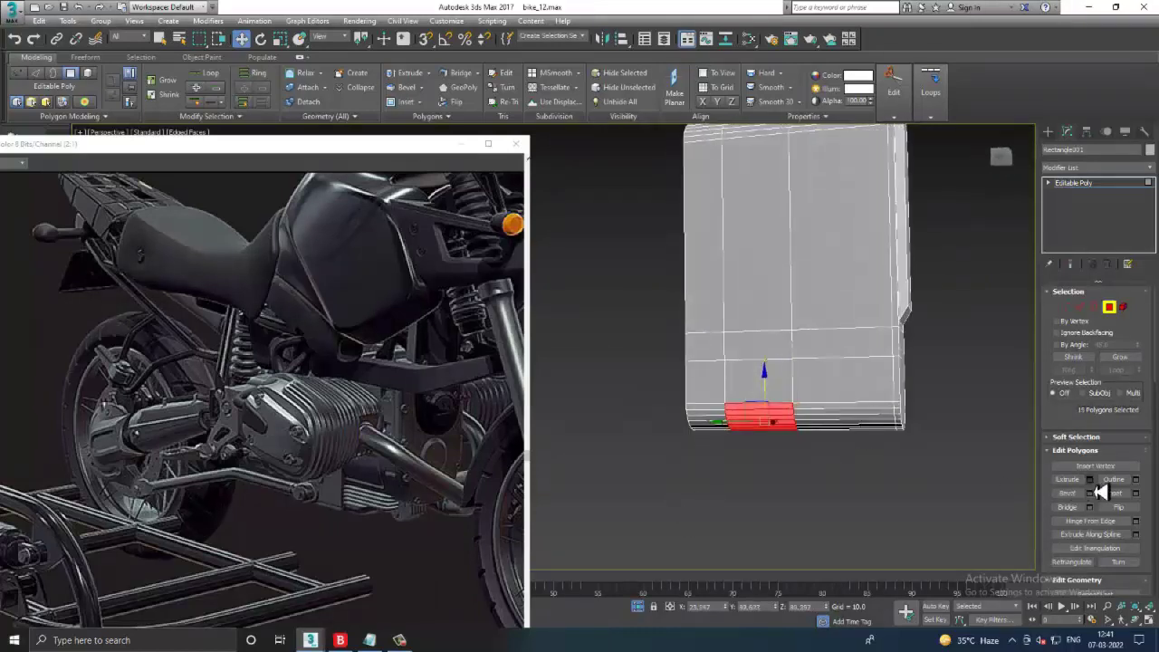
- Extrude the polygons down, flatten the end by scaling, then move them up to shorten the block
click(1089, 480)
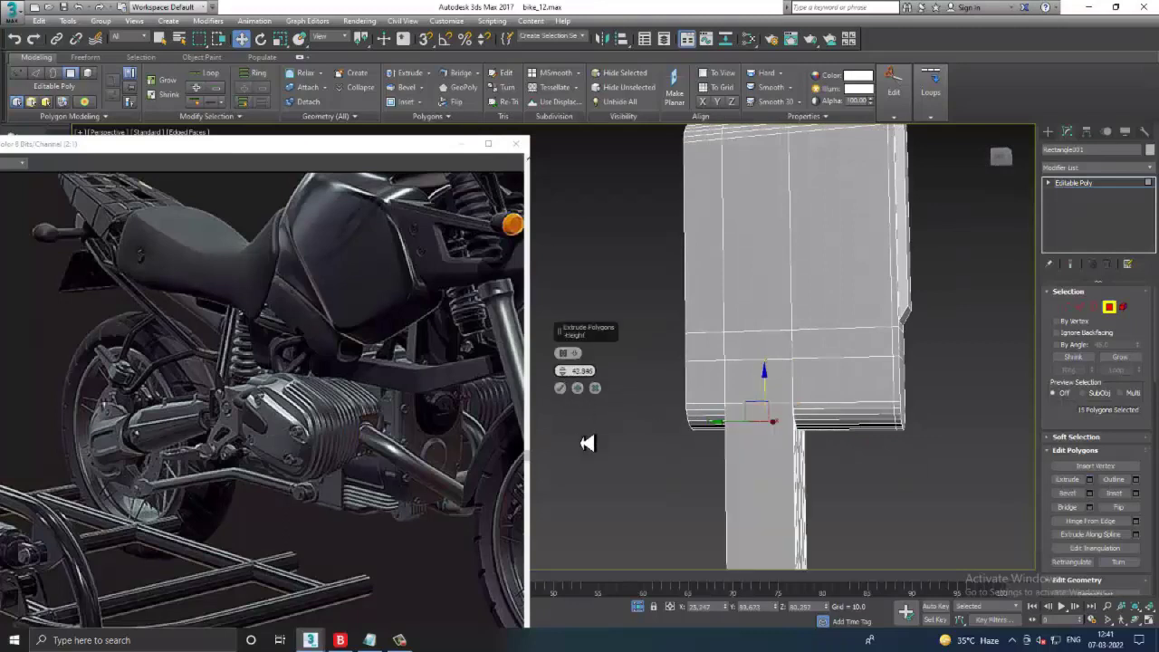
mouse_move(587, 443)
mouse_down()
mouse_move(596, 536)
mouse_move(616, 544)
mouse_up()
click(562, 390)
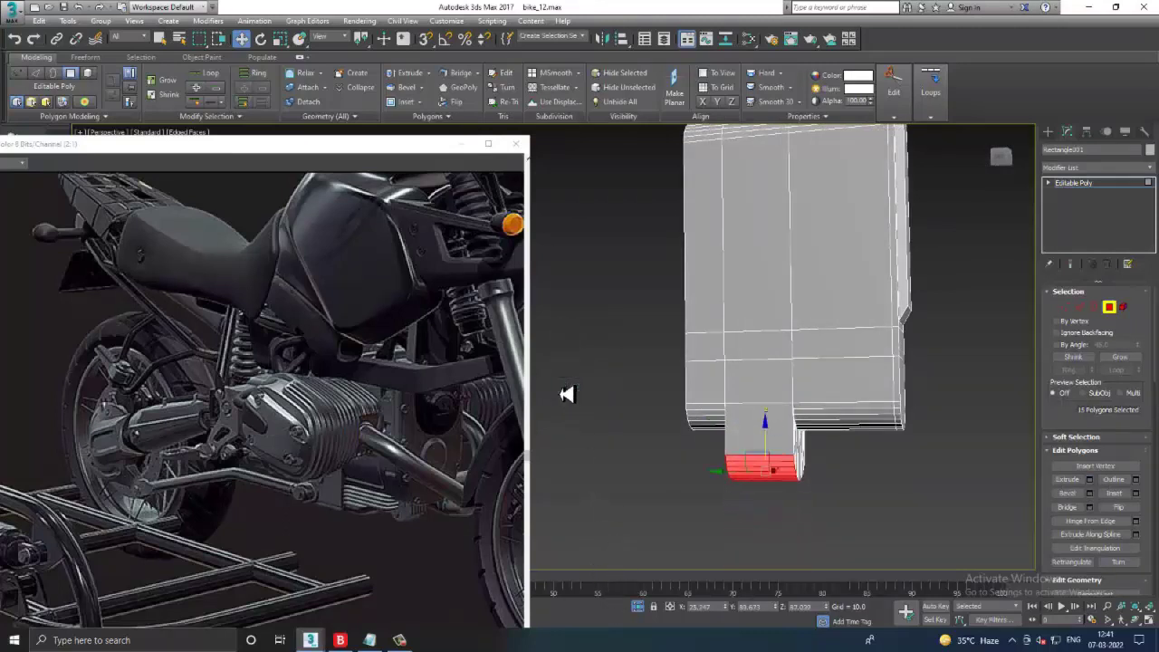
key(r)
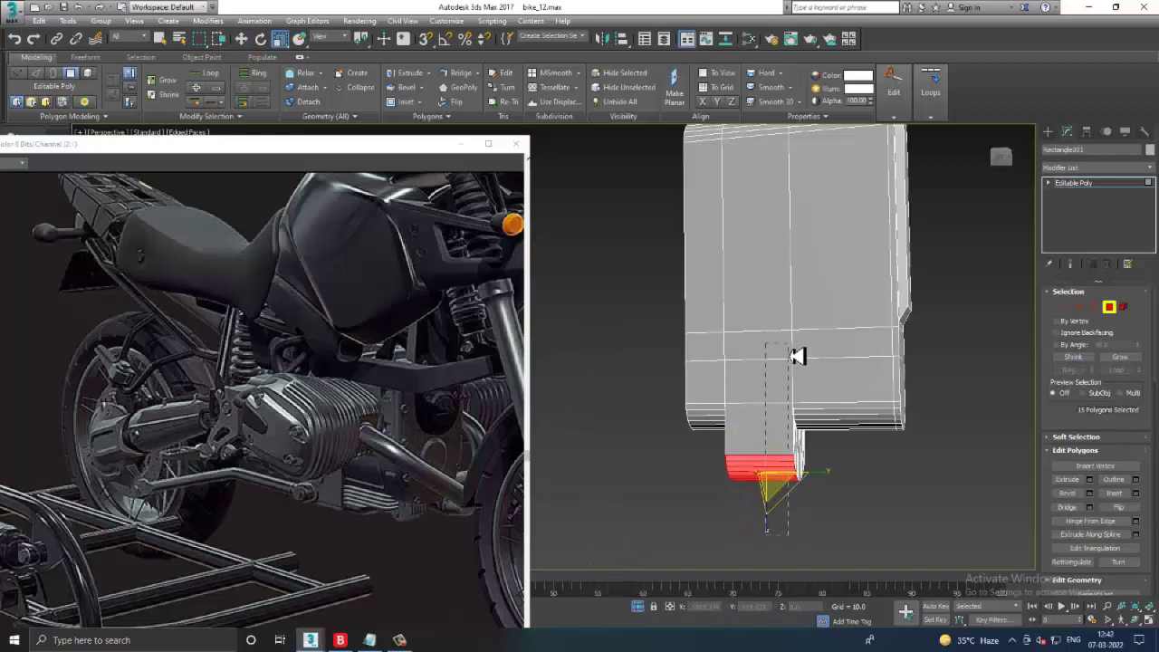
drag(771, 533, 777, 401)
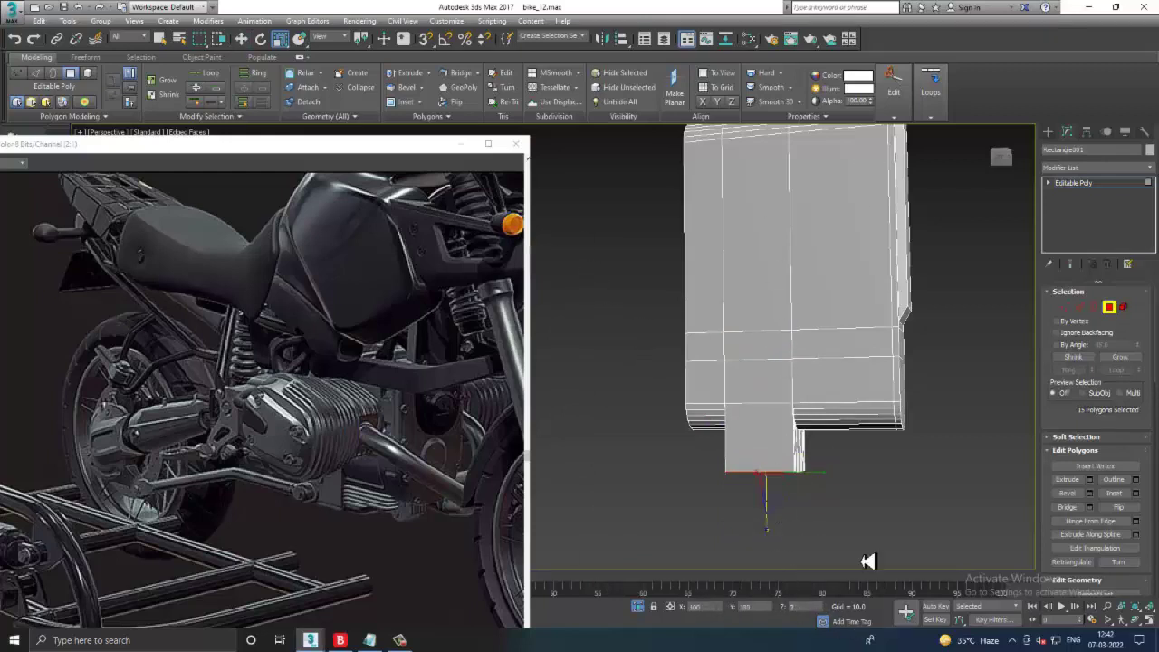
key(w)
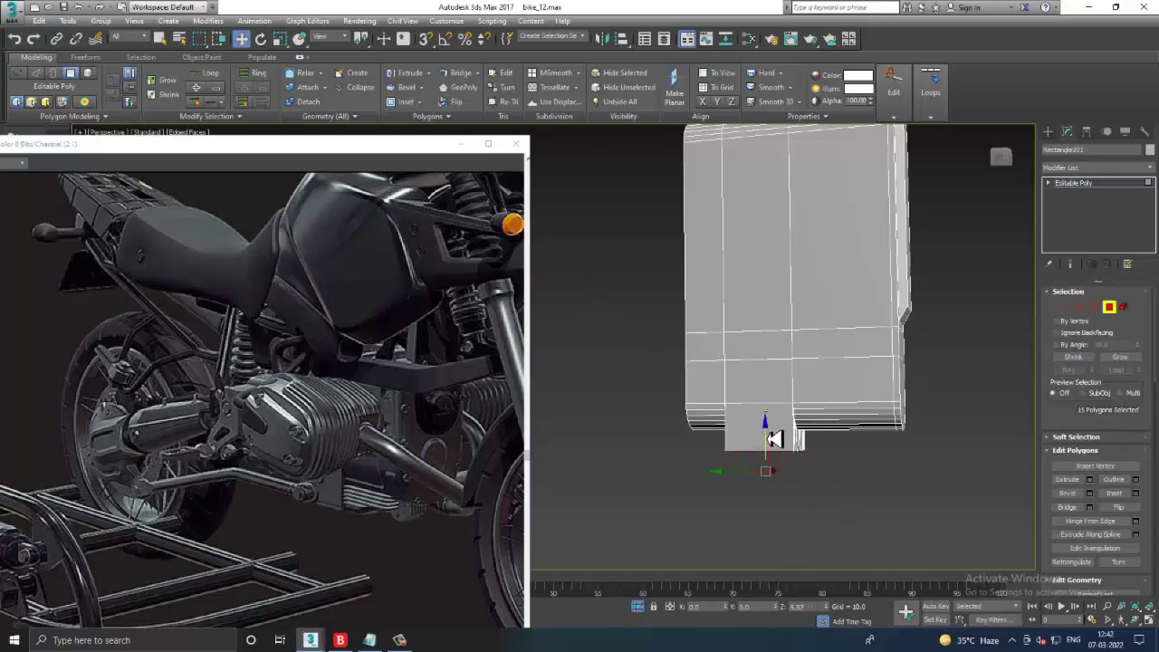
drag(774, 460, 772, 435)
- End isolation and orbit to a frontal view of the whole bike
right_click(942, 328)
click(988, 252)
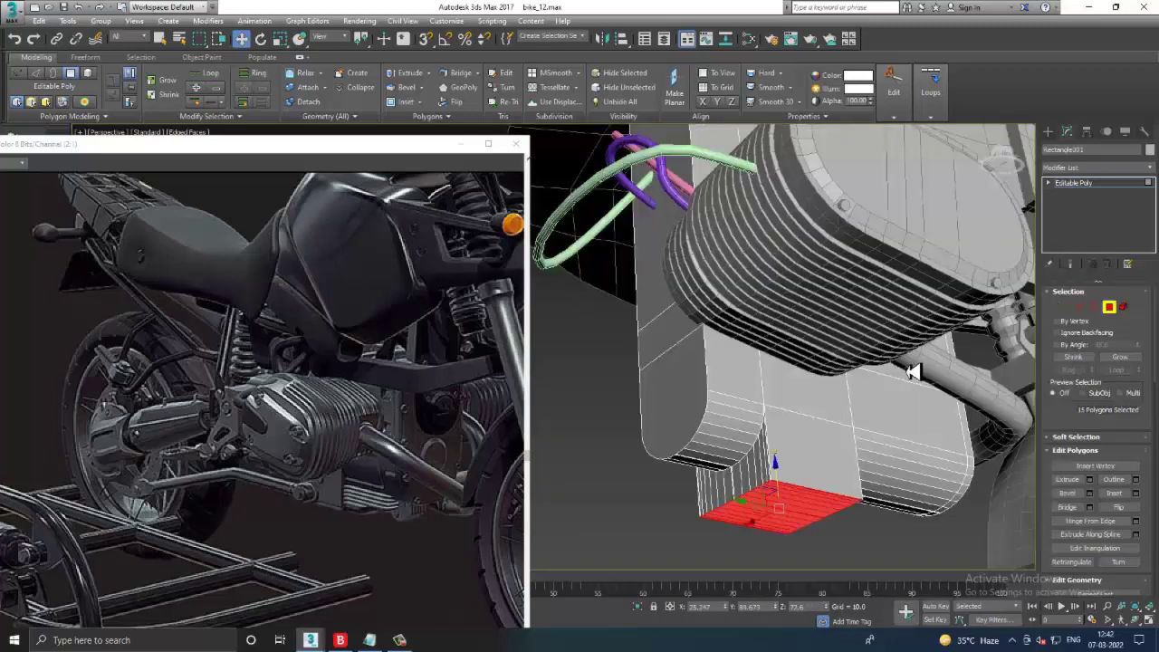
scroll(911, 370, down, 3)
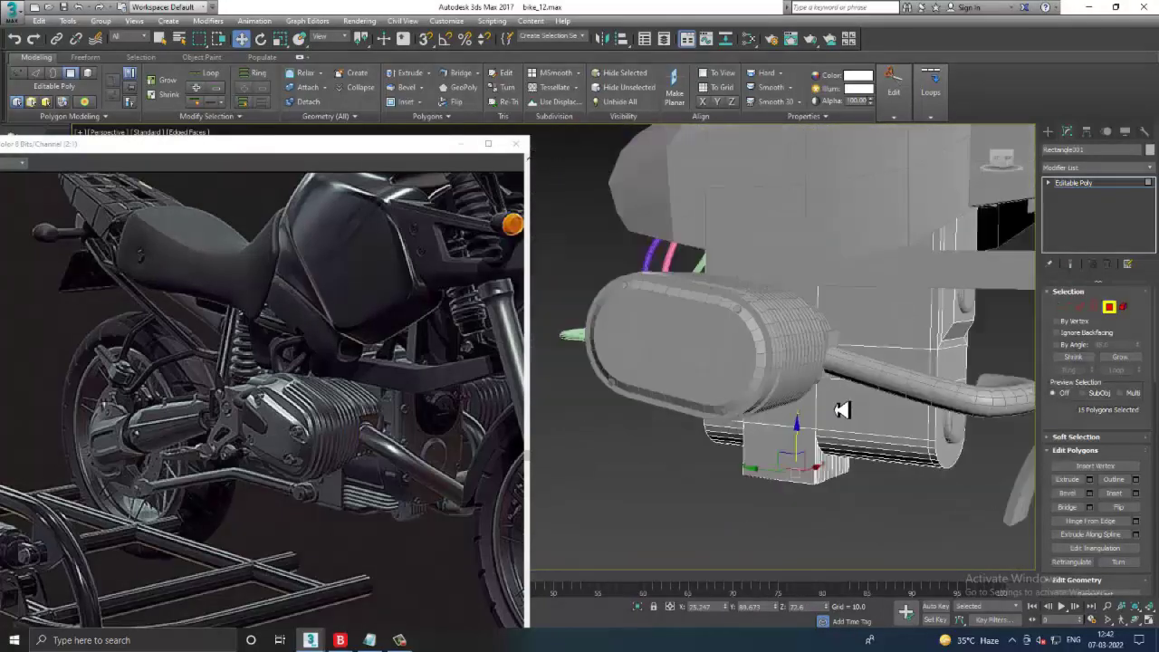
mouse_move(841, 410)
alt+middle_down()
mouse_move(868, 399)
mouse_move(870, 357)
alt+middle_up()
scroll(847, 399, down, 4)
alt+middle_drag(847, 398, 1044, 308)
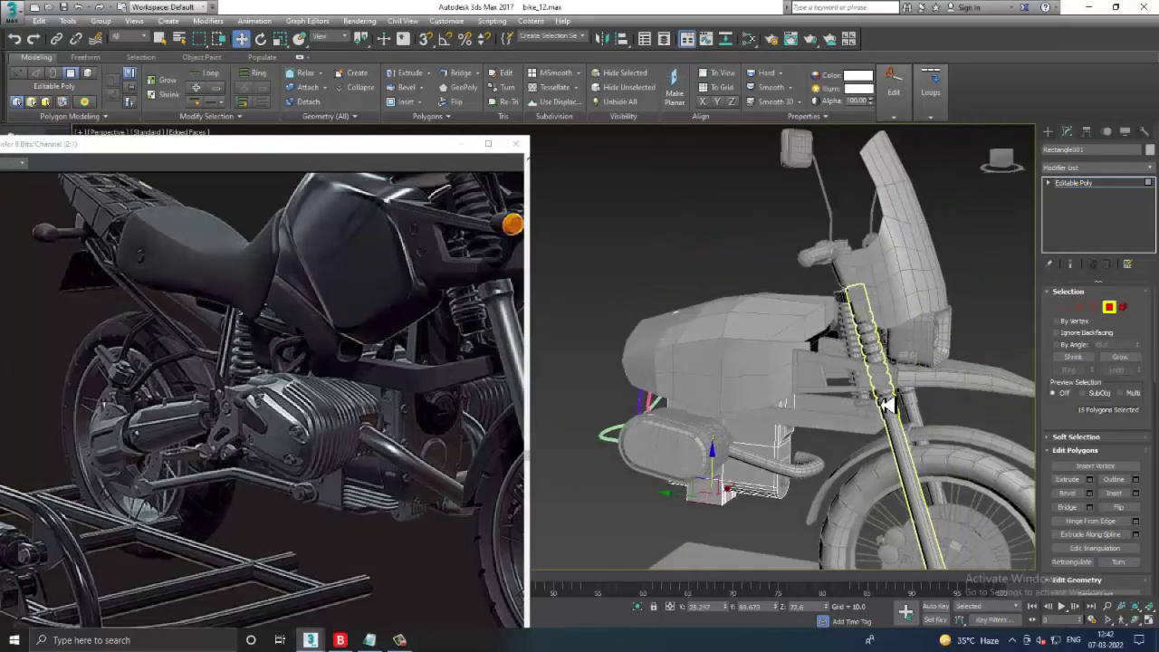
alt+middle_drag(913, 334, 1121, 279)
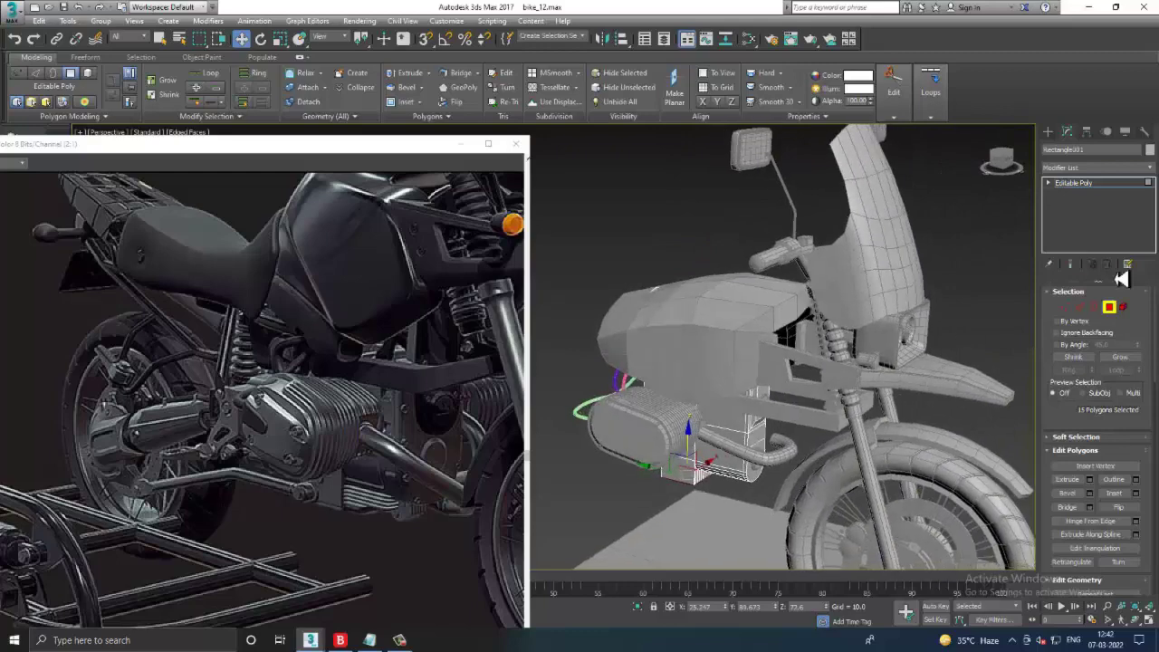
- Draw a line spline in the maximized Left view from the handlebar down the front fork
click(1099, 186)
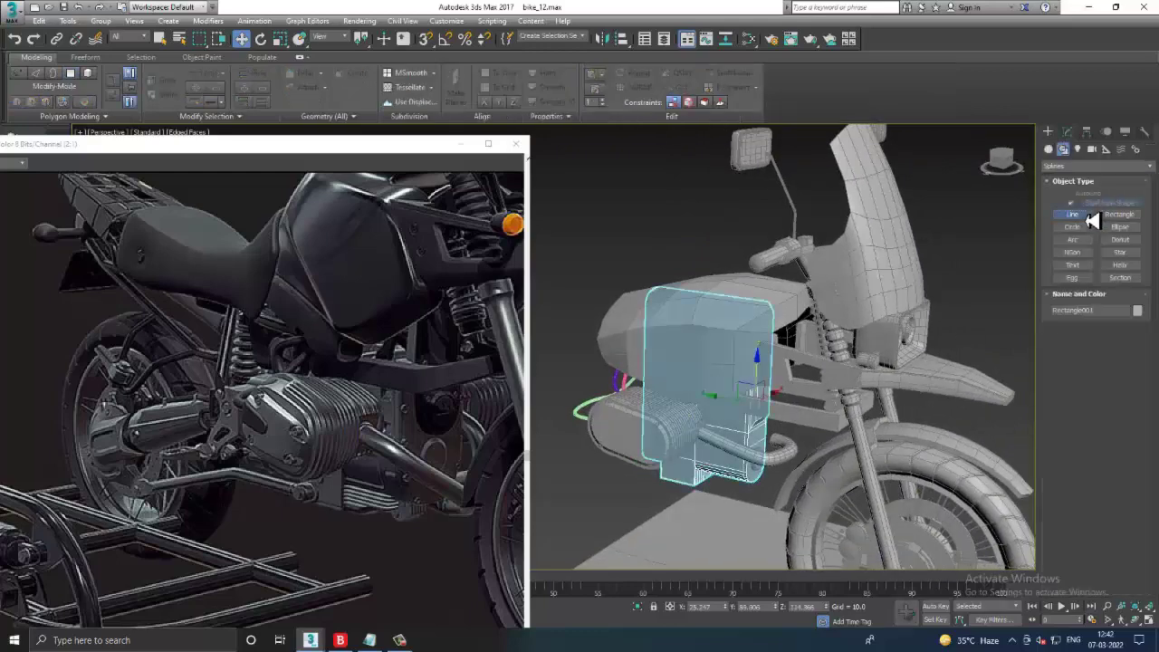
click(1090, 217)
key(alt+w)
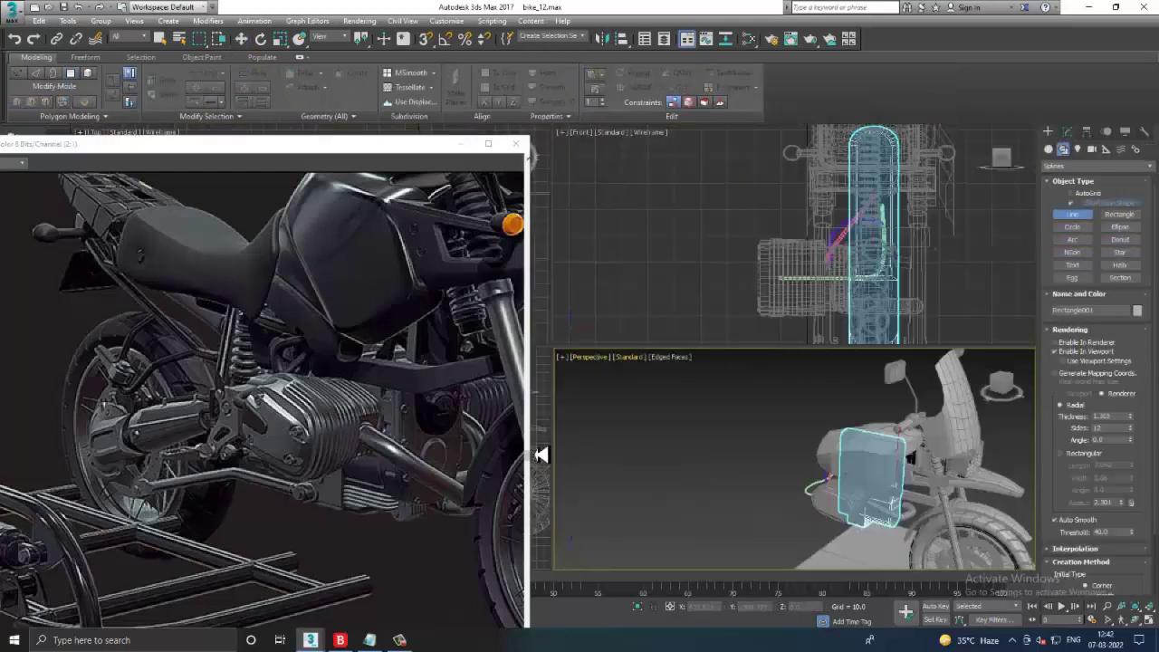
key(l)
key(alt+w)
scroll(698, 375, down, 2)
scroll(741, 299, up, 5)
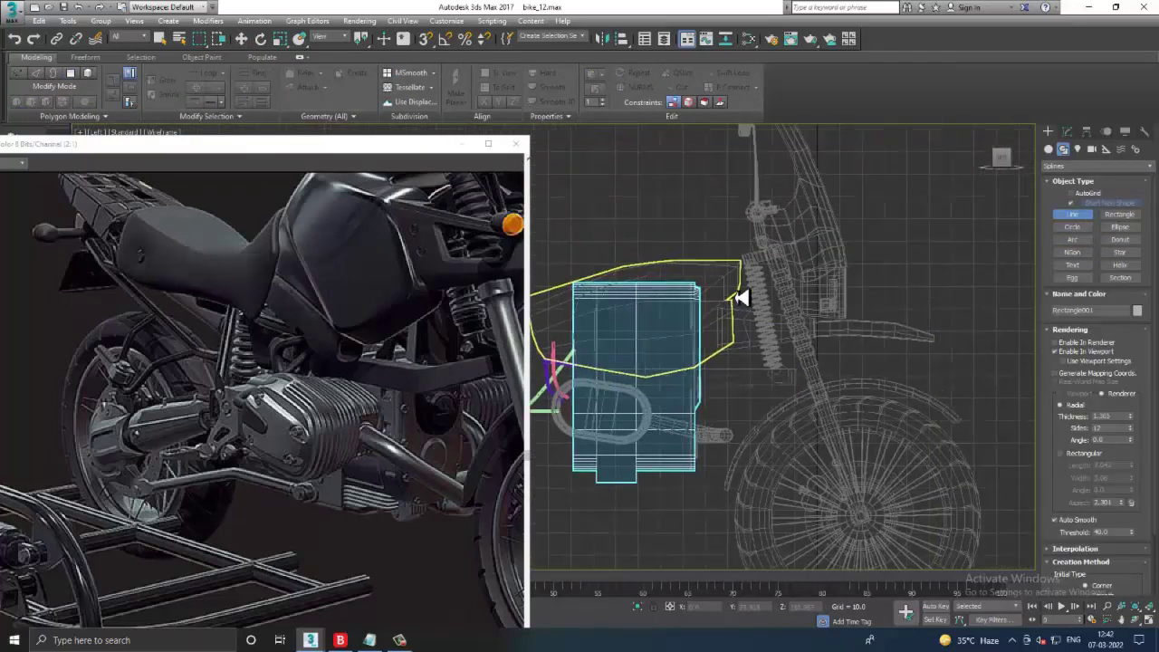
click(774, 209)
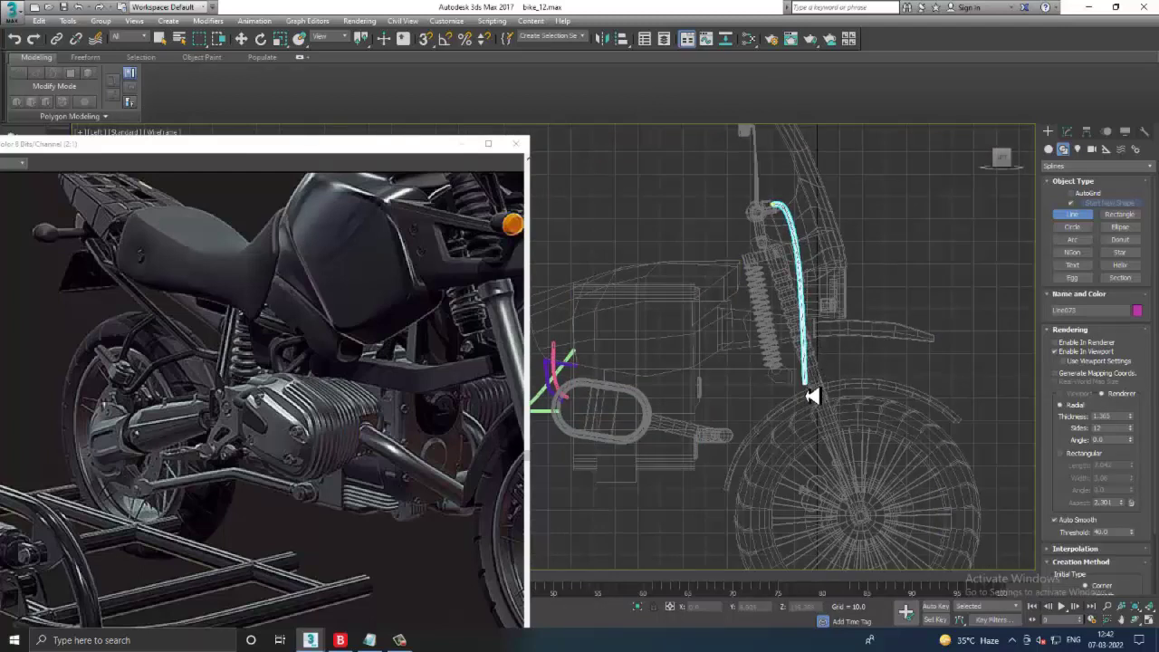
right_click(812, 501)
key(alt+w)
key(alt+w)
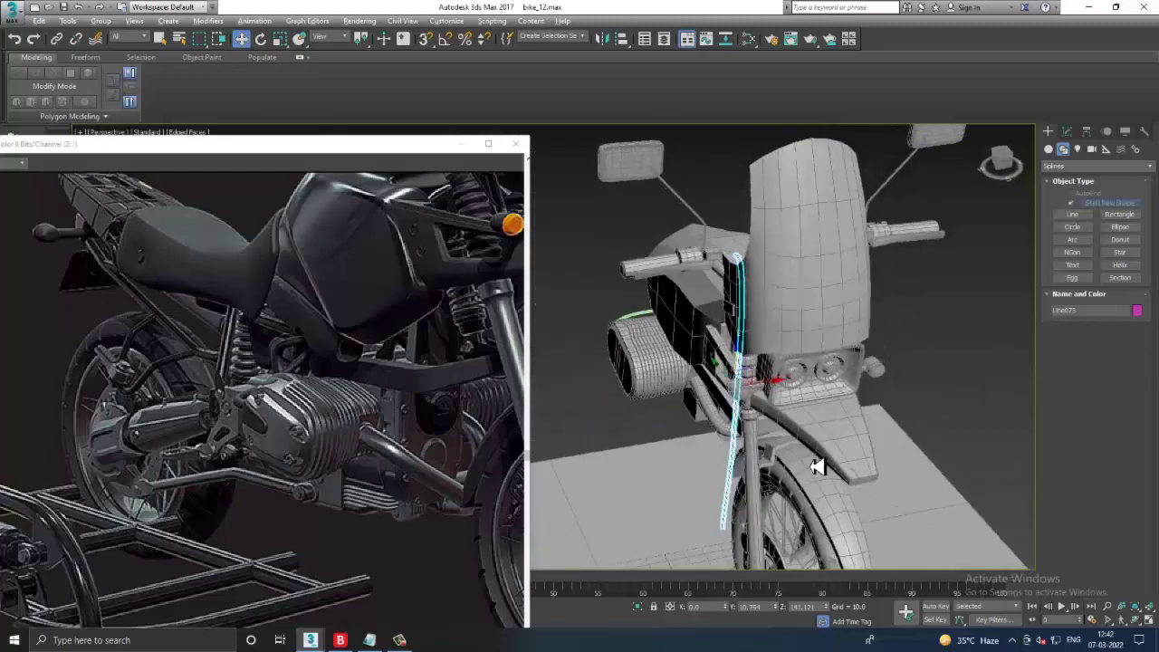
mouse_move(794, 402)
alt+middle_down()
mouse_move(885, 310)
mouse_move(823, 320)
mouse_move(792, 362)
alt+middle_up()
- Reduce the brake cable's rendering thickness to 0.546
scroll(793, 362, up, 5)
mouse_move(730, 292)
alt+middle_down()
mouse_move(769, 251)
mouse_move(841, 288)
alt+middle_up()
click(1069, 133)
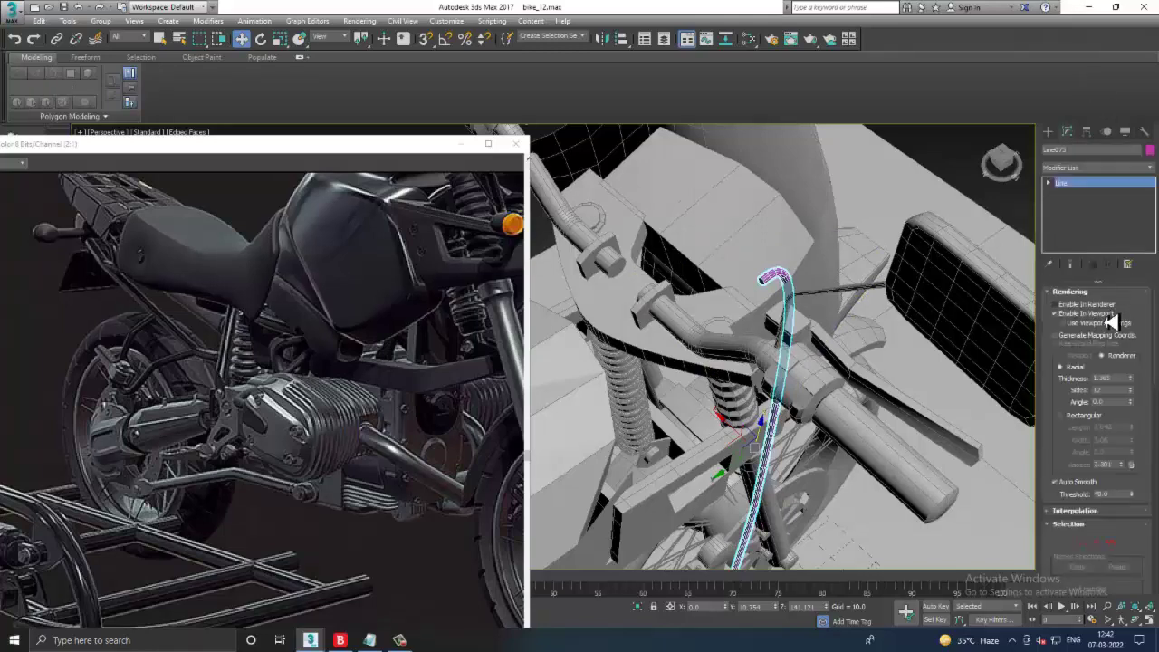
drag(1137, 388, 1140, 424)
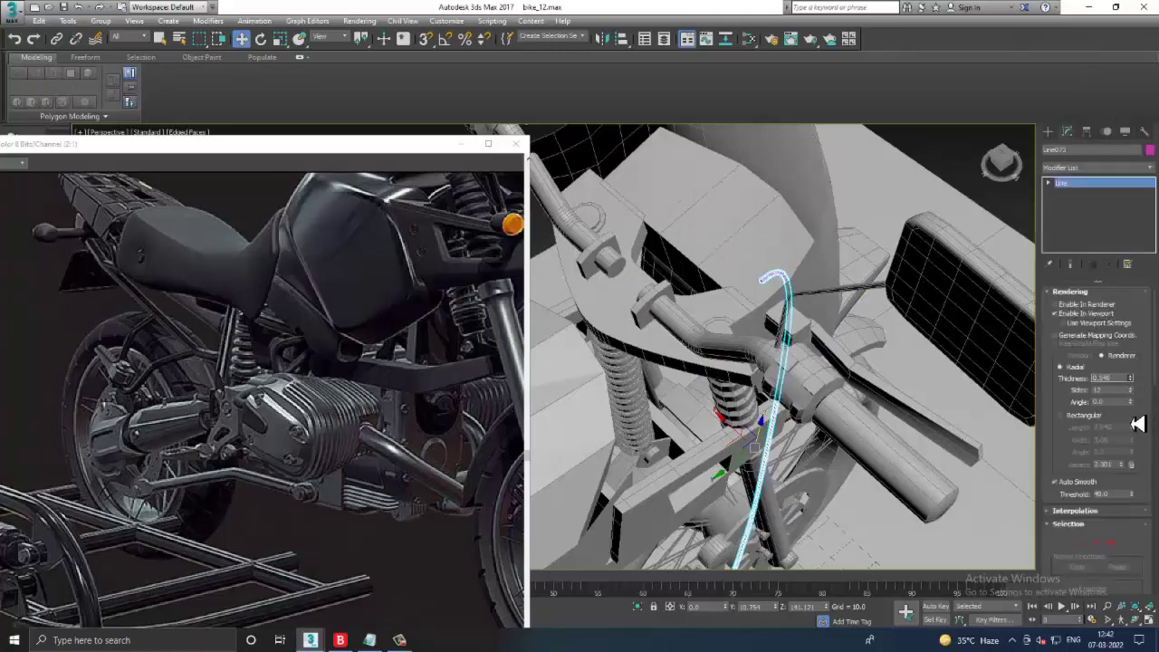
- Move the cable's end vertex down toward the front wheel hub
mouse_move(906, 407)
alt+middle_down()
mouse_move(784, 309)
mouse_move(836, 453)
alt+middle_up()
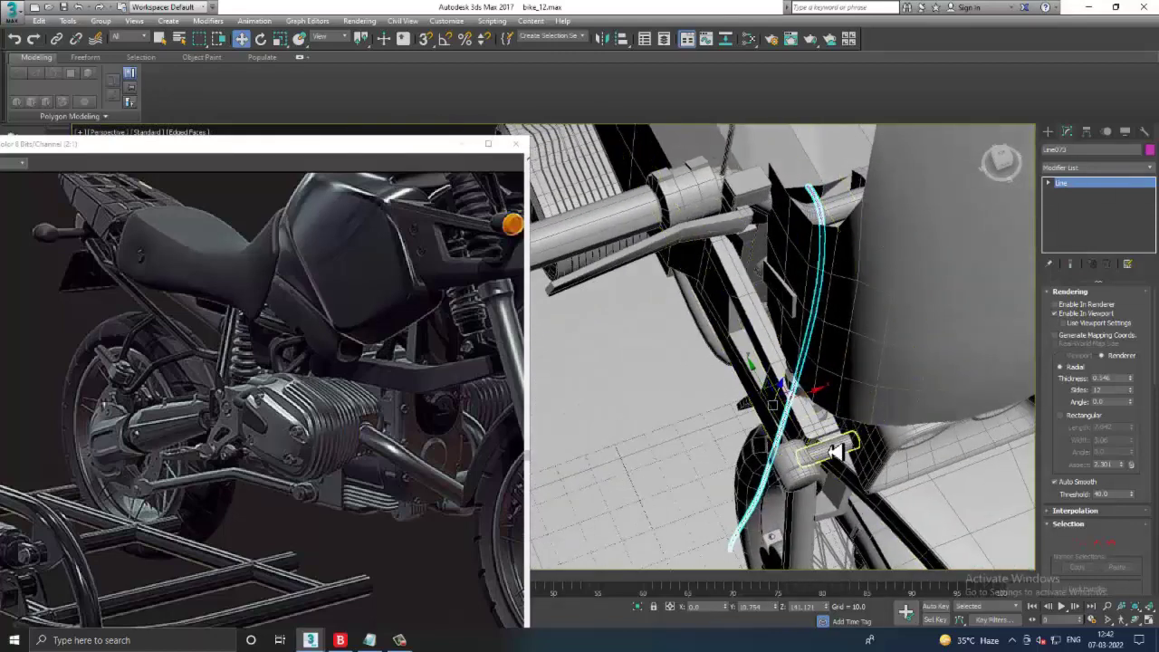
alt+middle_drag(835, 453, 722, 401)
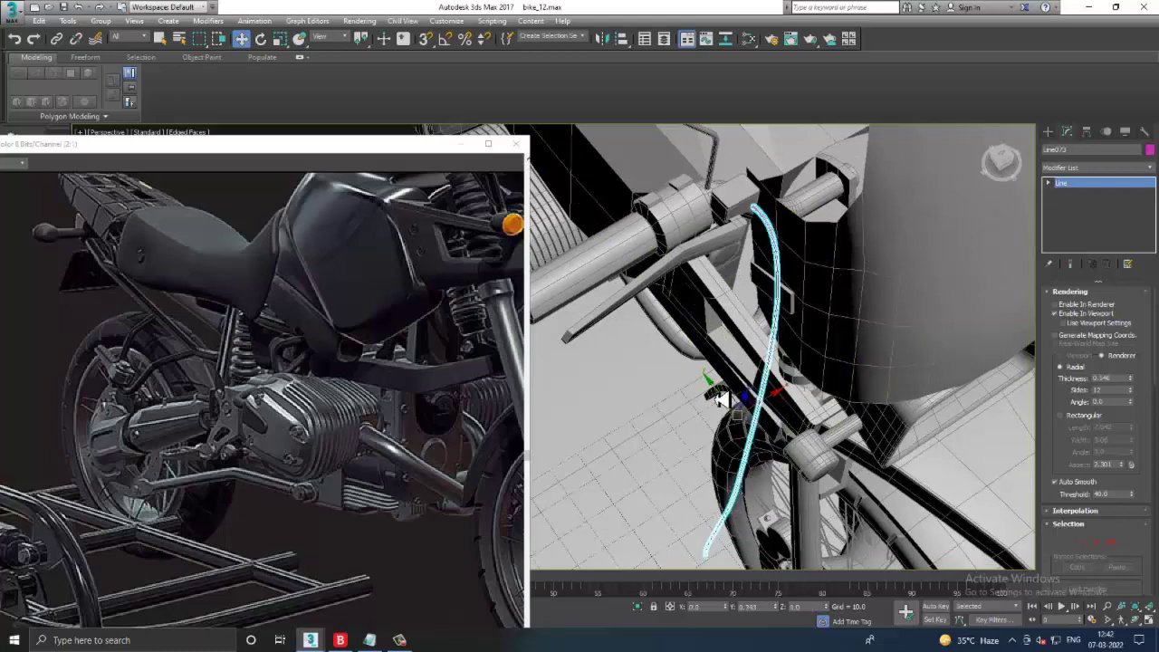
mouse_move(713, 397)
alt+middle_down()
mouse_move(818, 331)
mouse_move(663, 494)
alt+middle_up()
key(1)
mouse_move(700, 542)
mouse_down()
mouse_move(703, 504)
mouse_move(768, 479)
mouse_up()
mouse_move(768, 479)
alt+middle_down()
mouse_move(772, 411)
mouse_move(712, 504)
alt+middle_up()
scroll(706, 468, up, 2)
drag(702, 461, 711, 462)
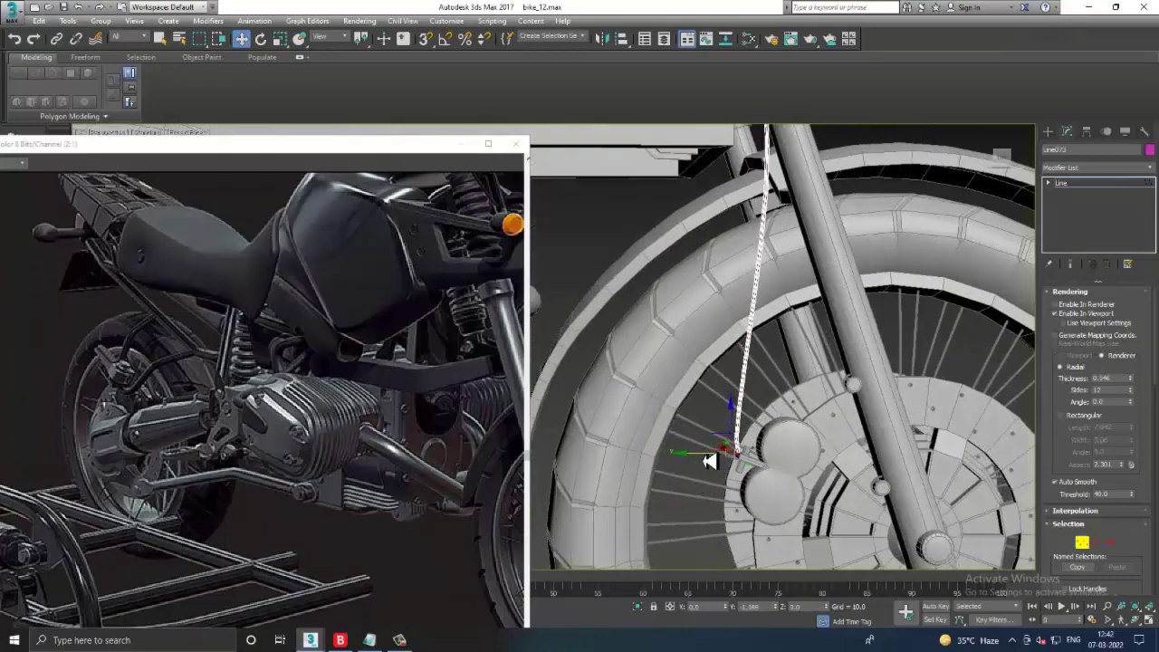
- In wireframe view, move the cable's middle vertex to bend it along the fork
alt+middle_drag(766, 369, 725, 402)
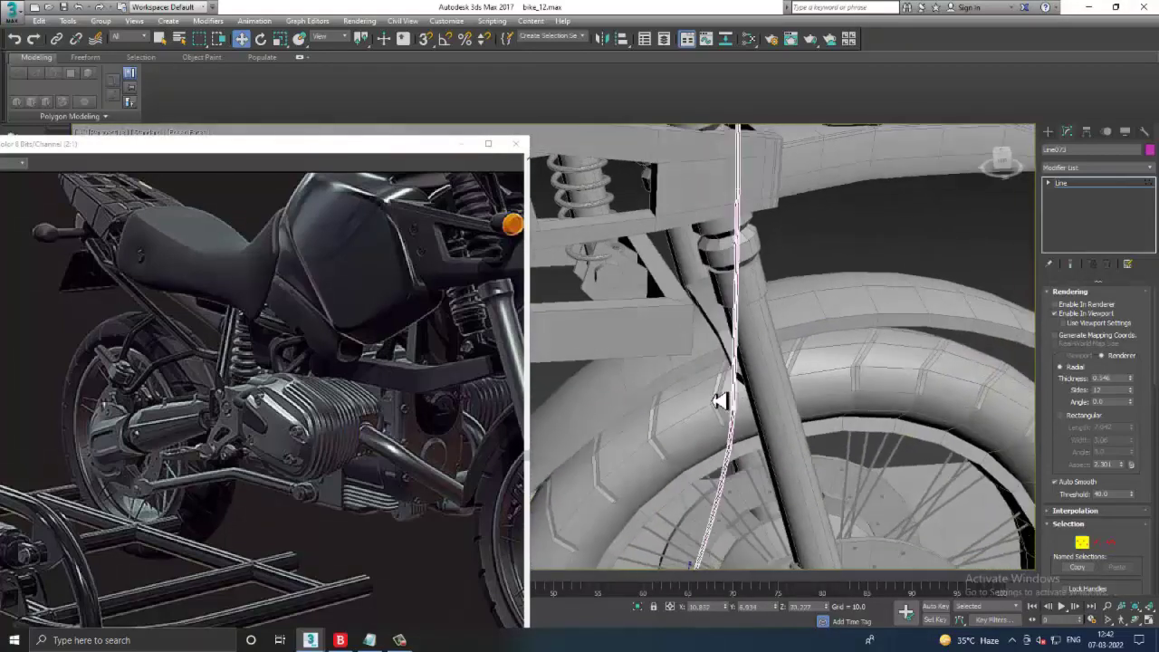
right_click(749, 317)
click(716, 367)
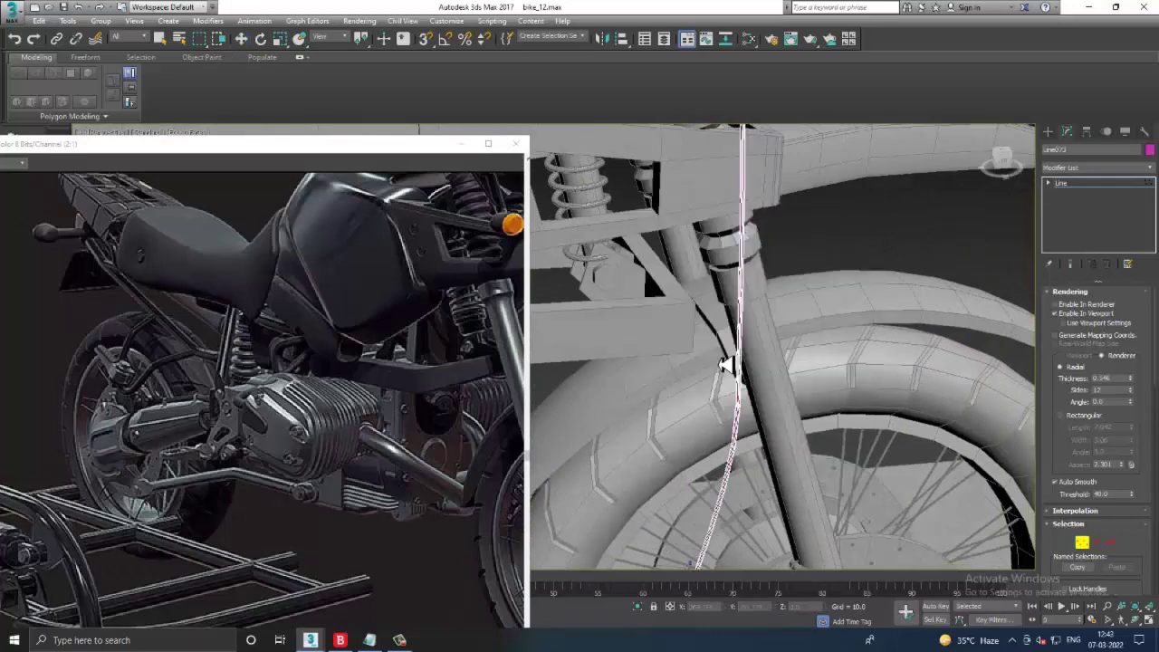
key(F3)
alt+middle_drag(741, 456, 803, 466)
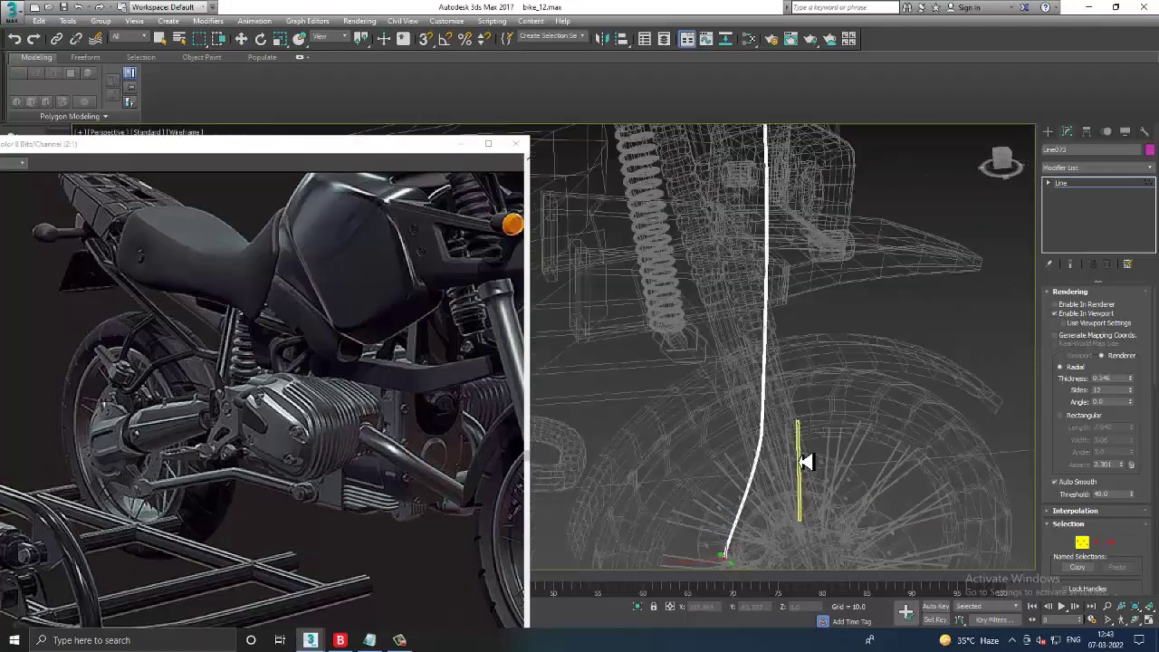
key(w)
click(766, 362)
key(1)
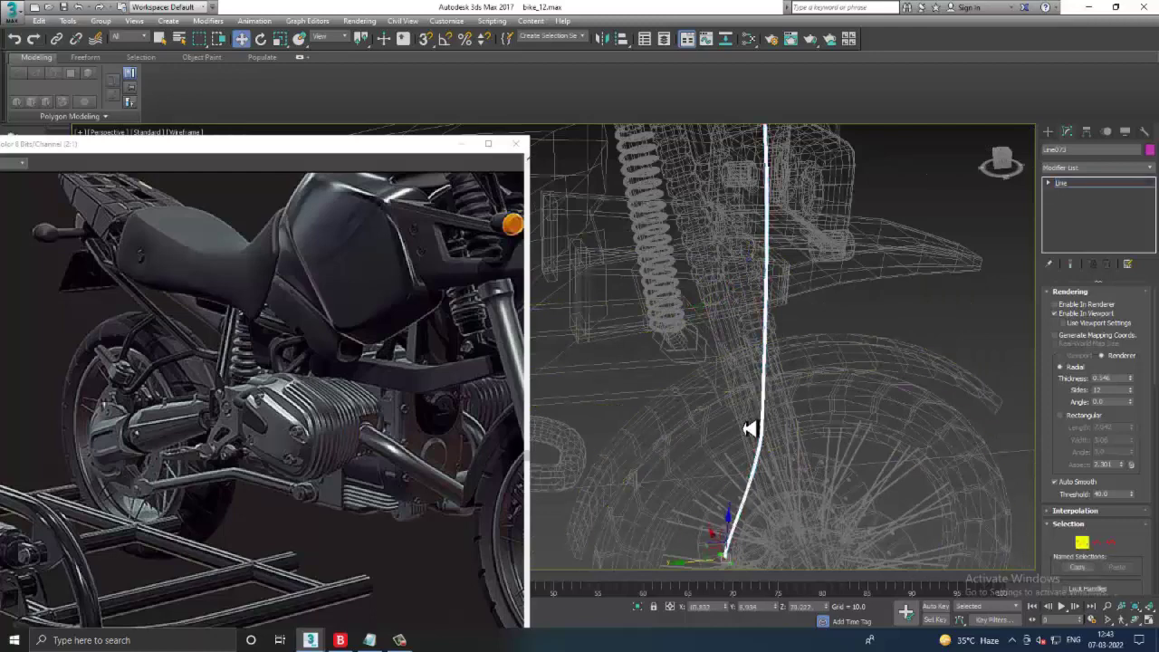
mouse_move(845, 514)
alt+middle_down()
mouse_move(795, 406)
mouse_move(689, 262)
alt+middle_up()
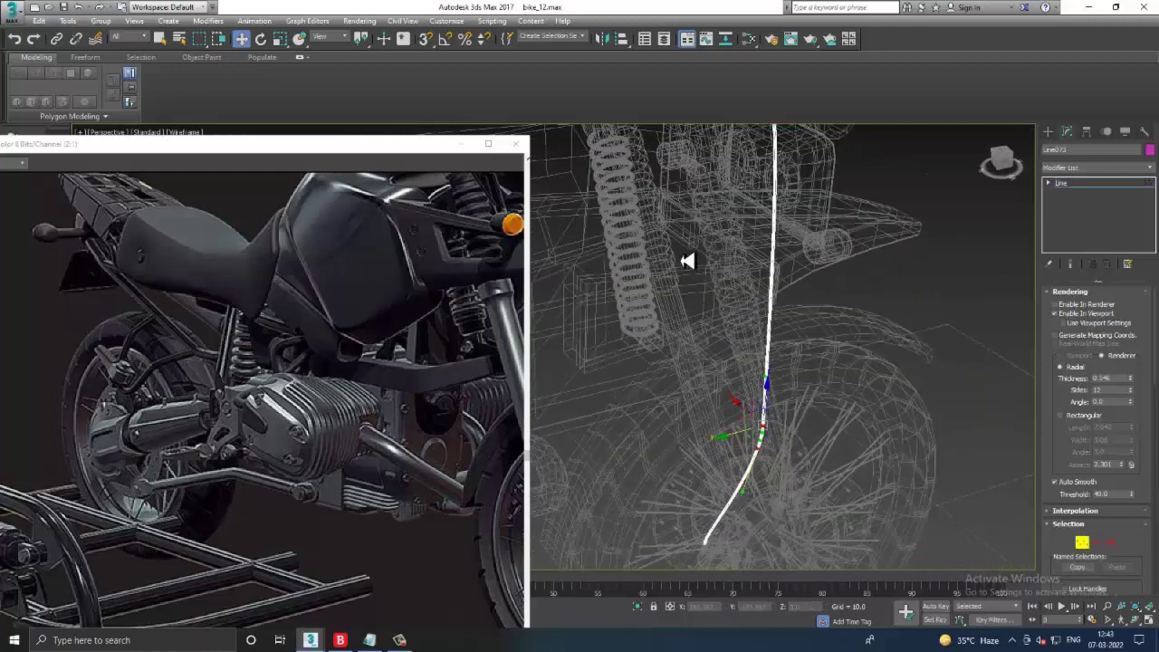
alt+middle_drag(741, 321, 741, 454)
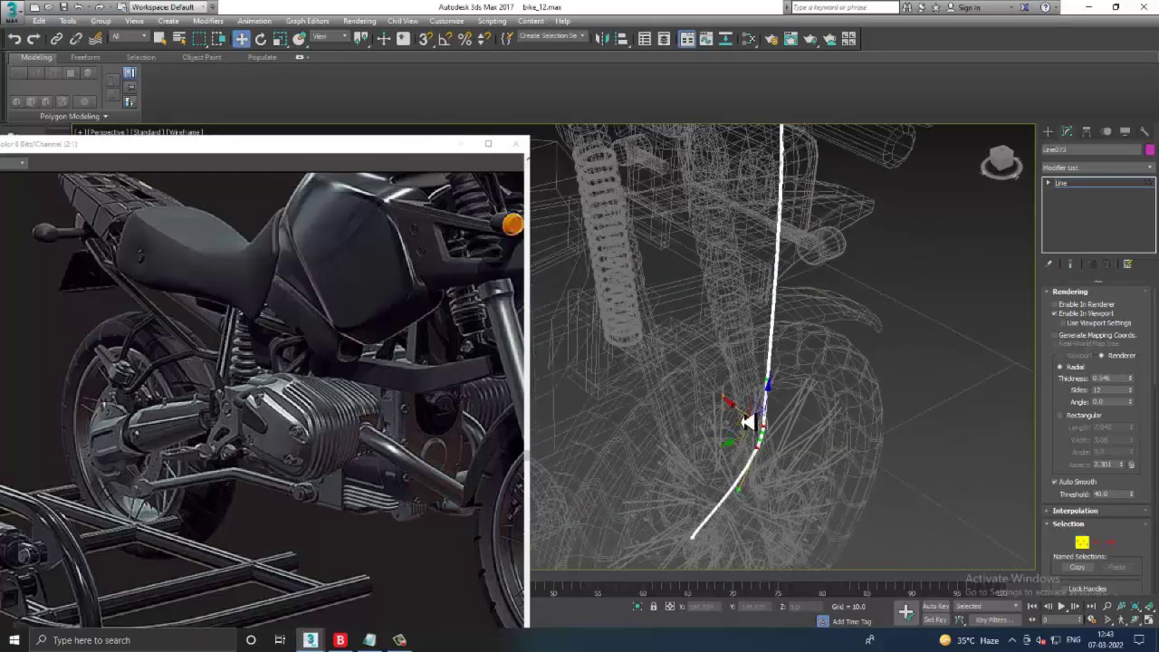
drag(748, 421, 675, 382)
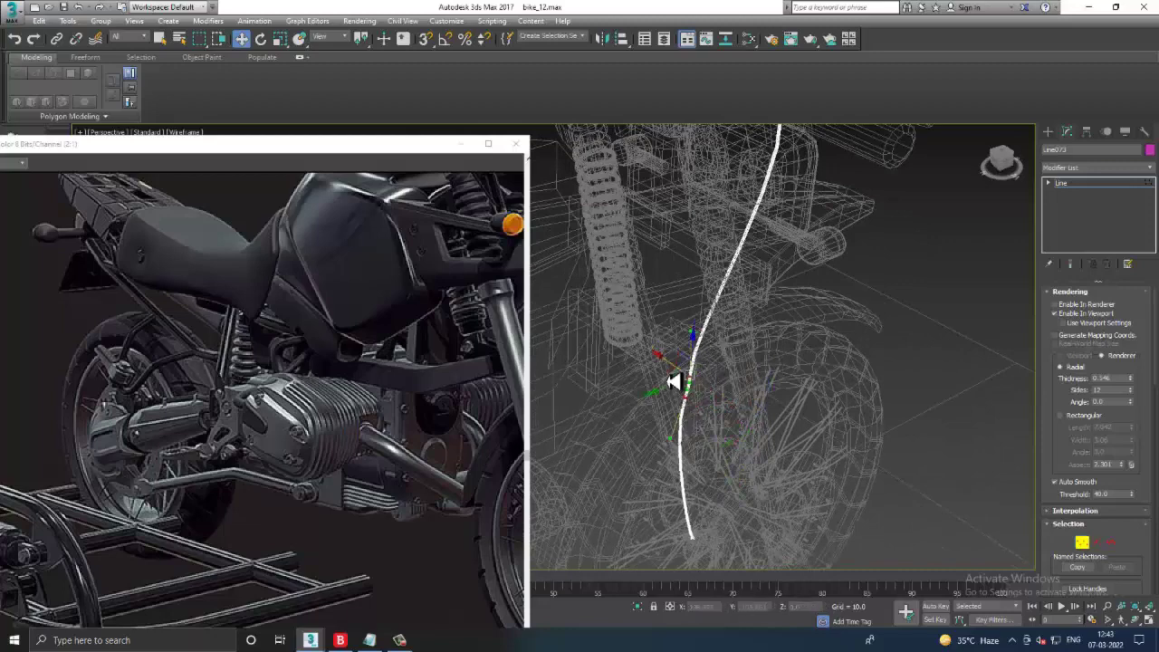
- Back in shaded view, adjust the cable point so it sits beside the fork leg
key(F3)
alt+middle_drag(704, 355, 755, 334)
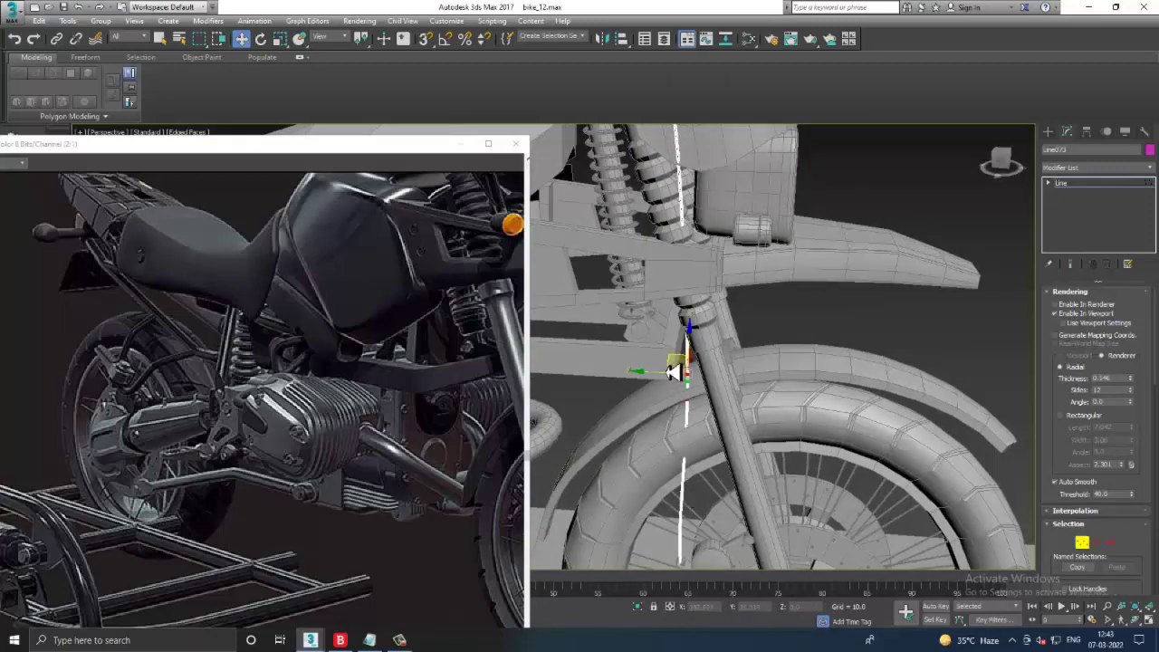
drag(662, 385, 623, 382)
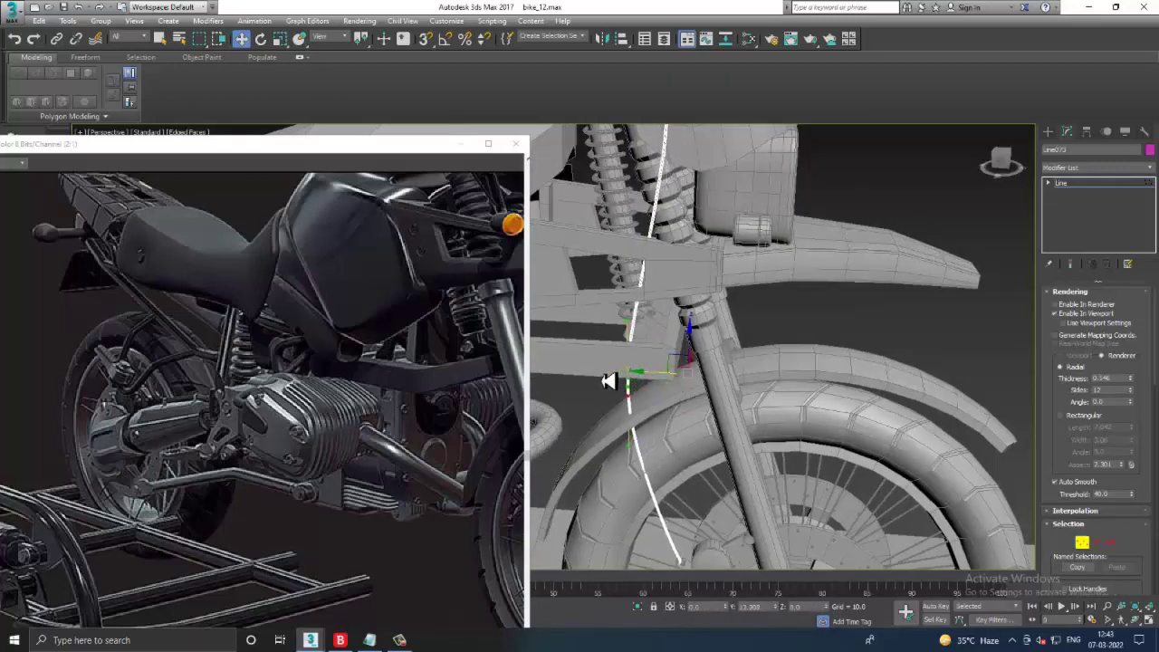
mouse_move(623, 382)
alt+middle_down()
mouse_move(583, 428)
mouse_move(686, 384)
alt+middle_up()
drag(685, 384, 665, 381)
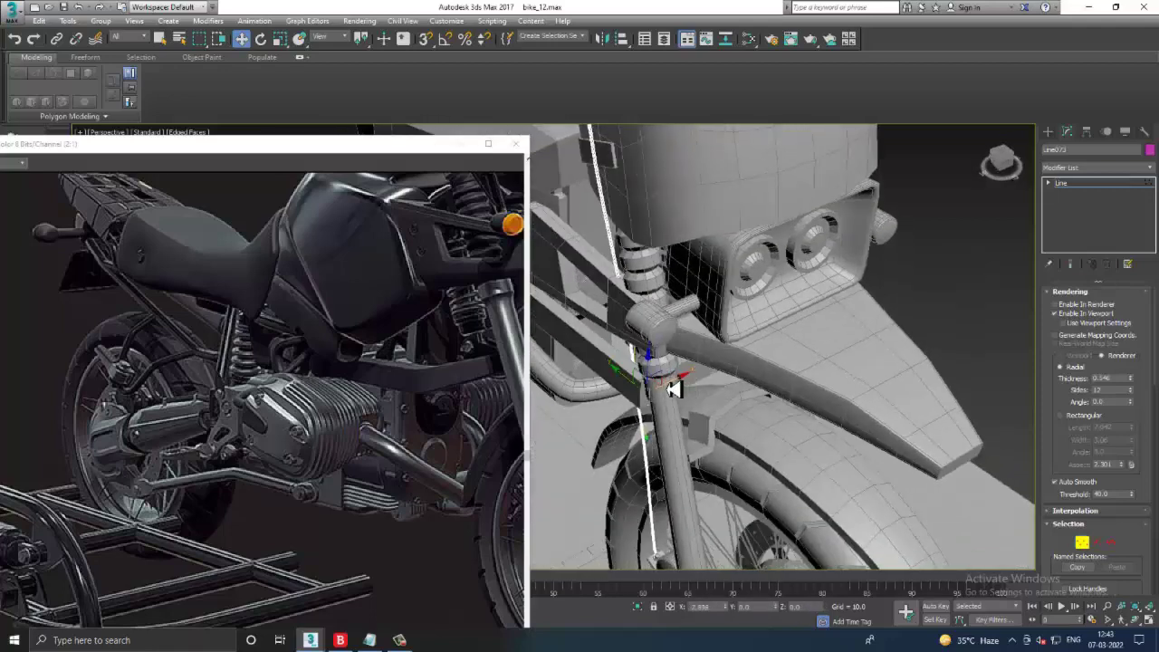
mouse_move(663, 416)
alt+middle_down()
mouse_move(691, 463)
mouse_move(696, 445)
alt+middle_up()
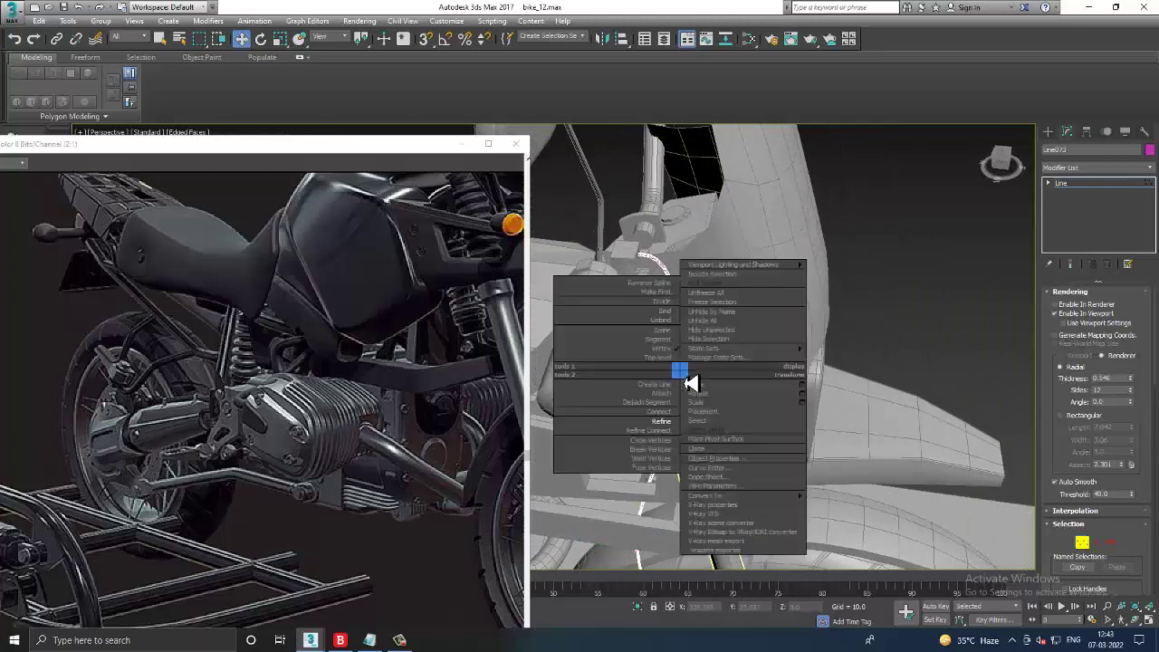
- Add extra vertices along the brake cable with Refine Connect
right_click(681, 371)
click(666, 433)
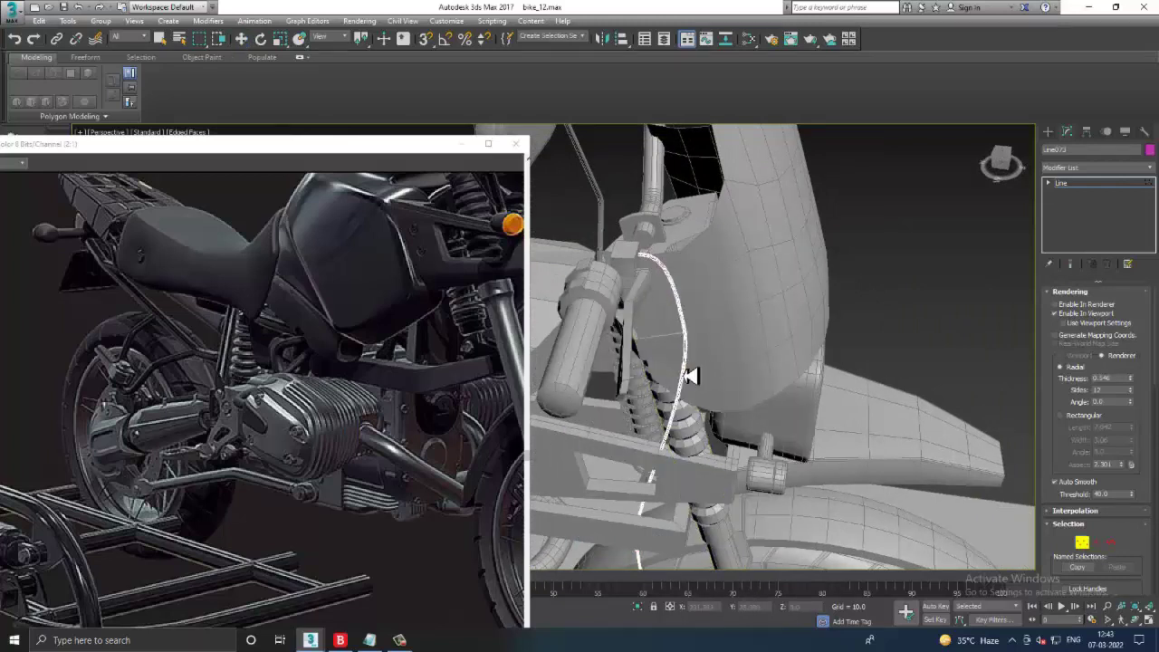
key(w)
alt+middle_drag(730, 323, 675, 360)
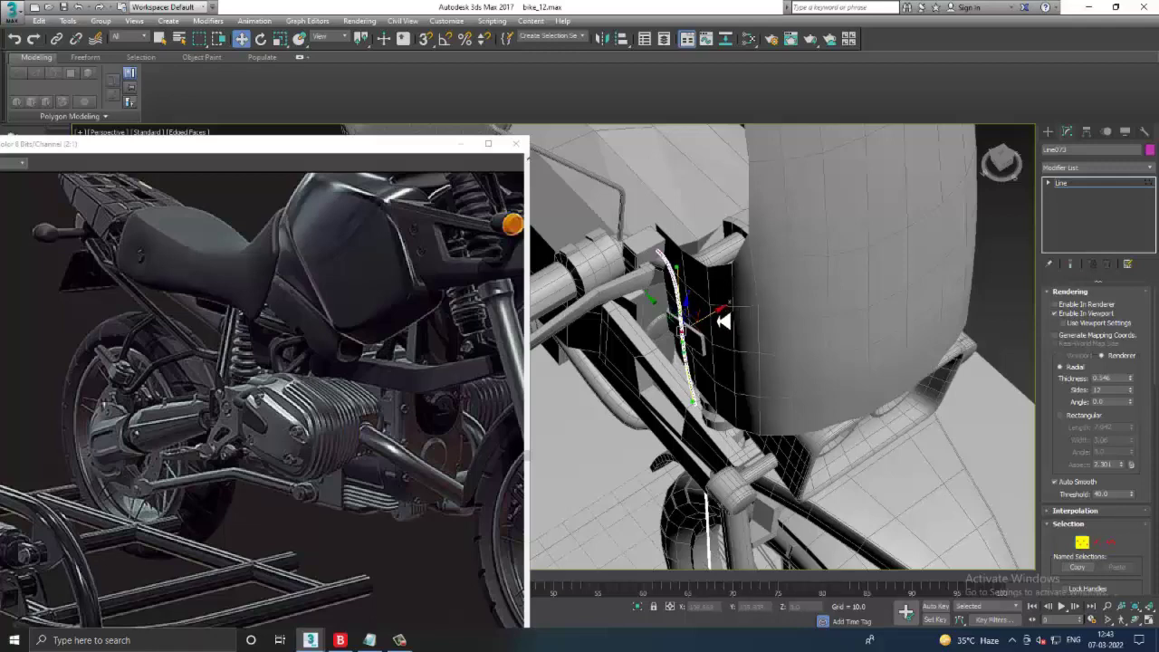
- Move the cable's start vertex so its upper end hooks beneath the fairing
mouse_move(737, 298)
alt+middle_down()
mouse_move(711, 272)
mouse_move(694, 305)
alt+middle_up()
key(F3)
mouse_move(655, 302)
mouse_down()
mouse_move(713, 276)
mouse_move(704, 269)
mouse_up()
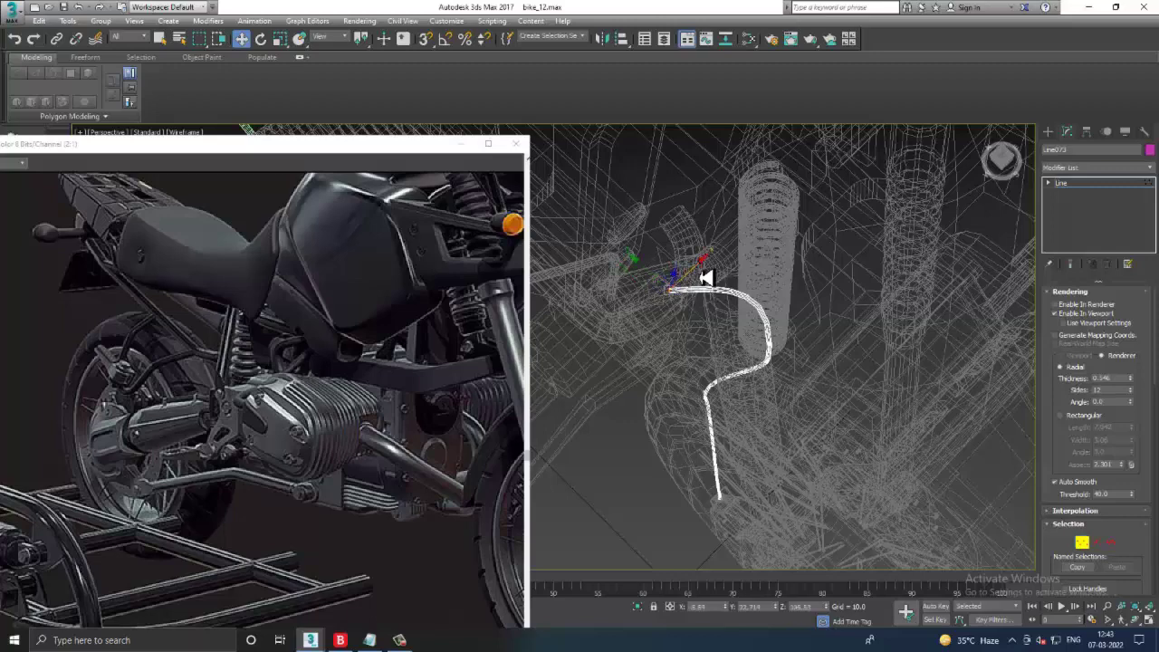
key(F3)
mouse_move(712, 268)
alt+middle_down()
mouse_move(804, 234)
mouse_move(789, 202)
mouse_move(841, 353)
mouse_move(842, 290)
alt+middle_up()
- Raise the brake cable's rendering thickness to 1.146
drag(1139, 387, 1135, 355)
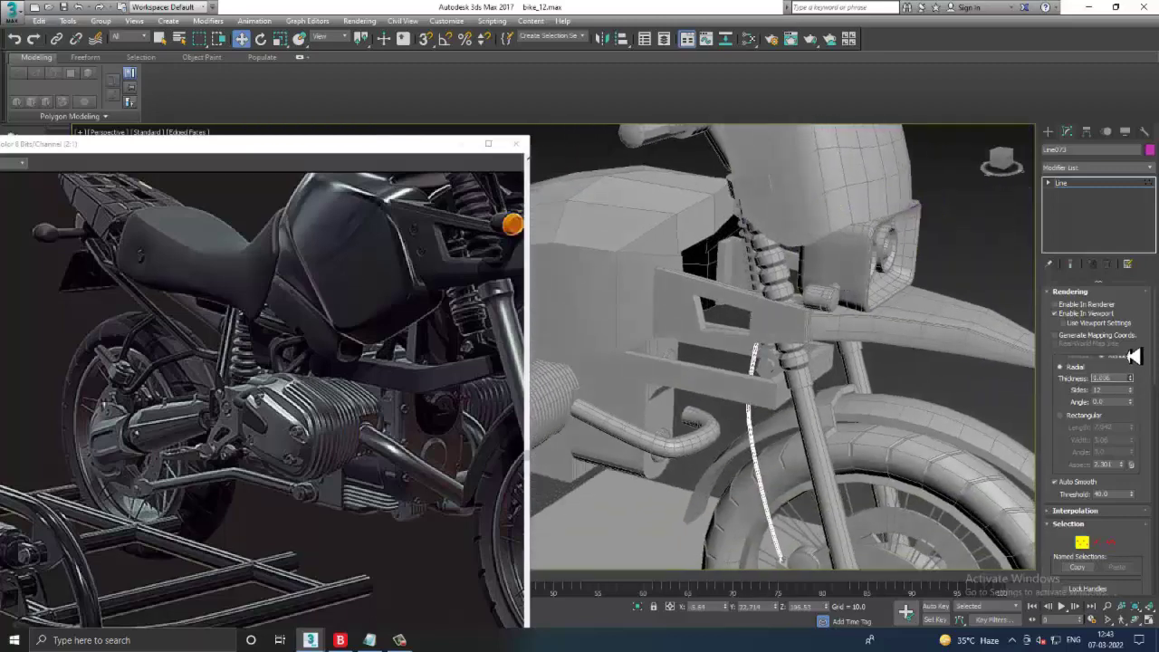
scroll(846, 407, up, 3)
mouse_move(851, 369)
alt+middle_down()
mouse_move(777, 444)
mouse_move(824, 362)
mouse_move(897, 299)
alt+middle_up()
- Give the cable line a light object colour in Object Color
click(1098, 185)
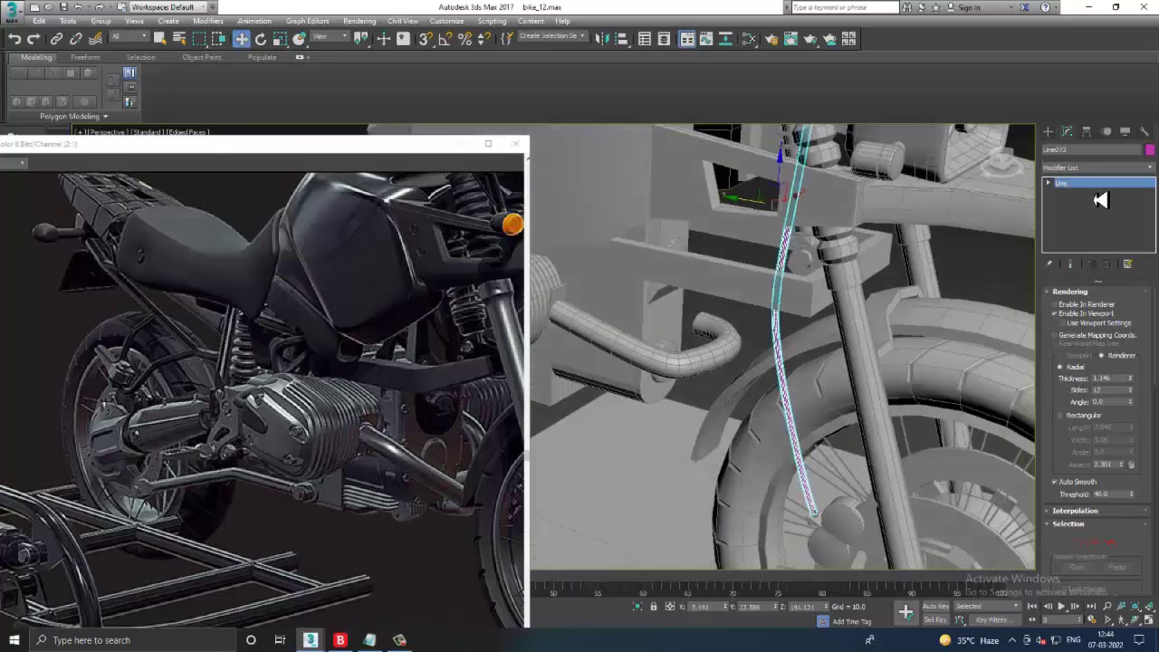
click(1150, 151)
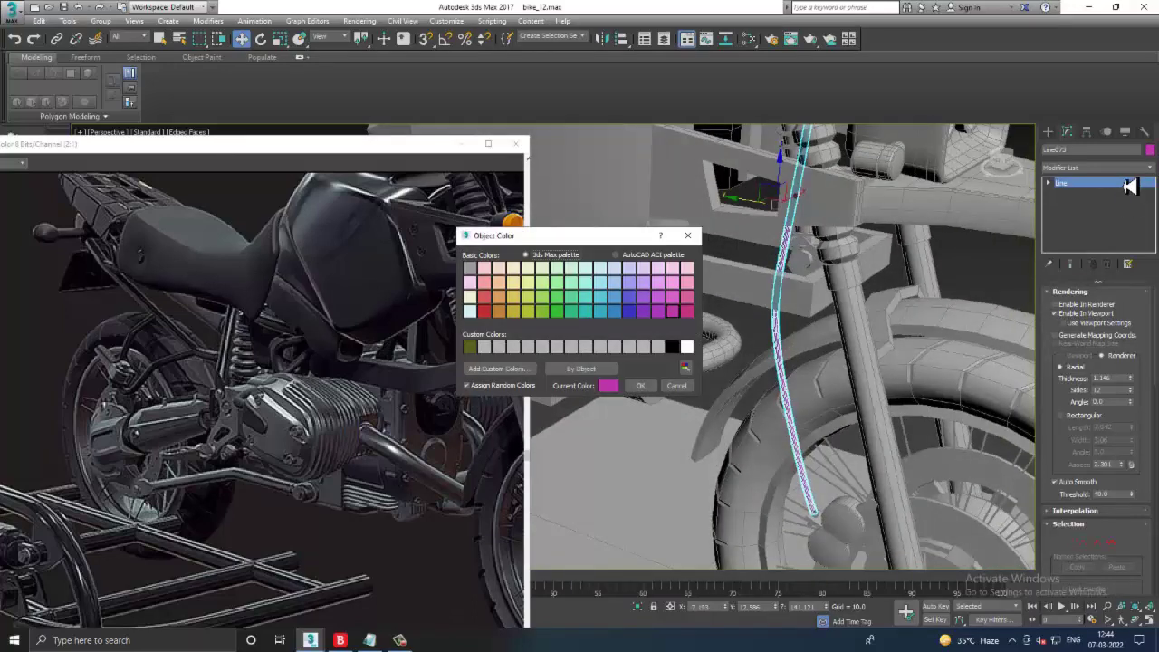
click(659, 347)
click(650, 388)
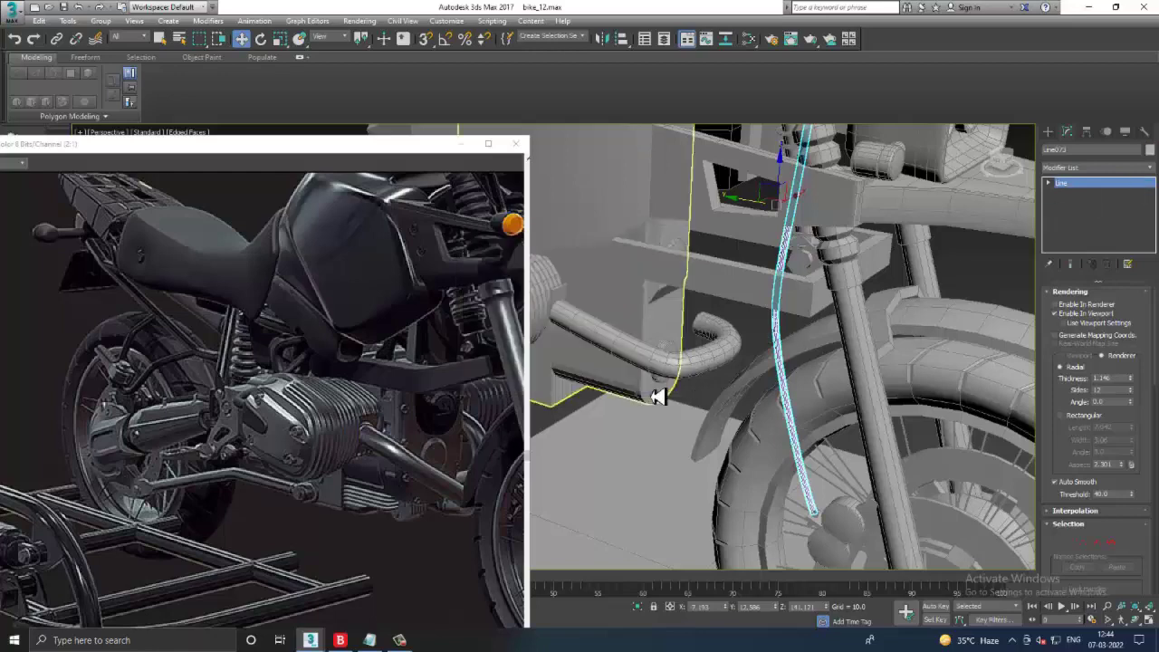
alt+middle_drag(658, 397, 810, 328)
mouse_move(822, 441)
alt+middle_down()
mouse_move(857, 423)
mouse_move(918, 336)
mouse_move(787, 336)
alt+middle_up()
scroll(858, 423, down, 3)
mouse_move(993, 377)
alt+middle_down()
mouse_move(963, 389)
mouse_move(901, 341)
mouse_move(927, 341)
mouse_move(982, 372)
alt+middle_up()
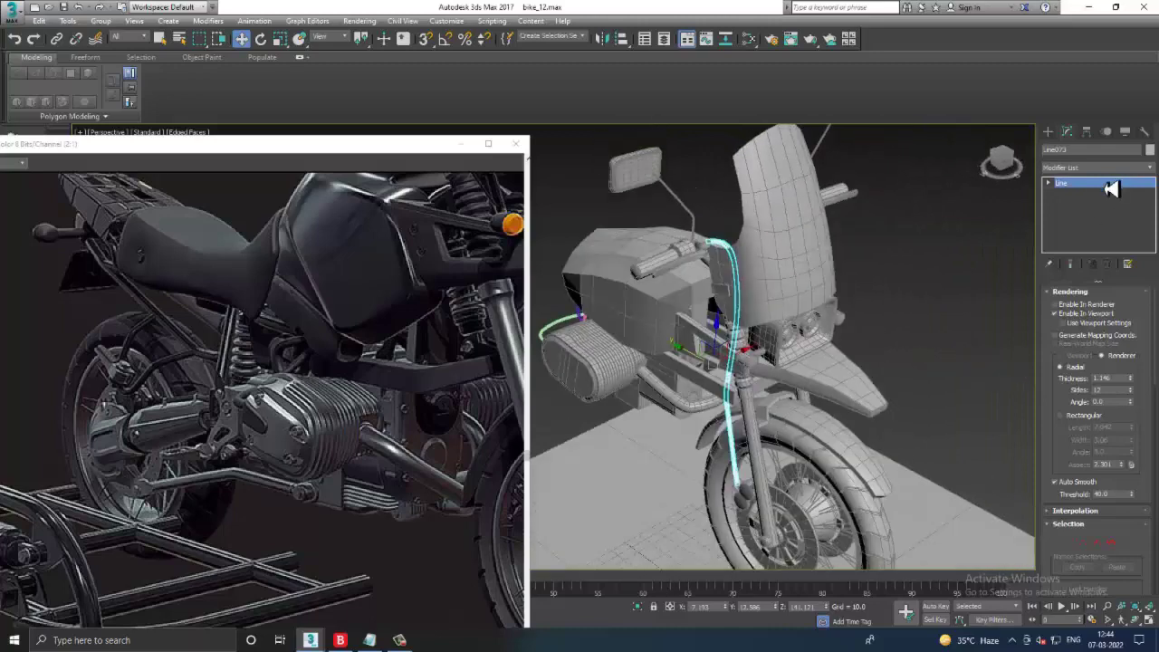
key(1)
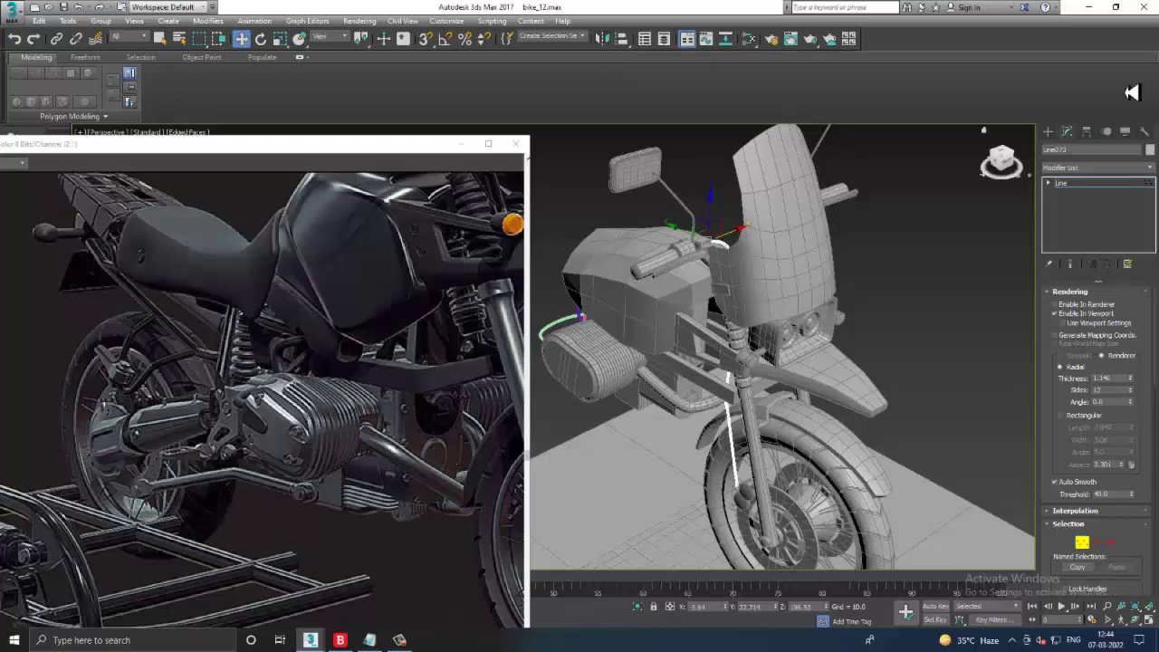
- Make a mirrored copy of the brake cable across the X axis
click(1100, 184)
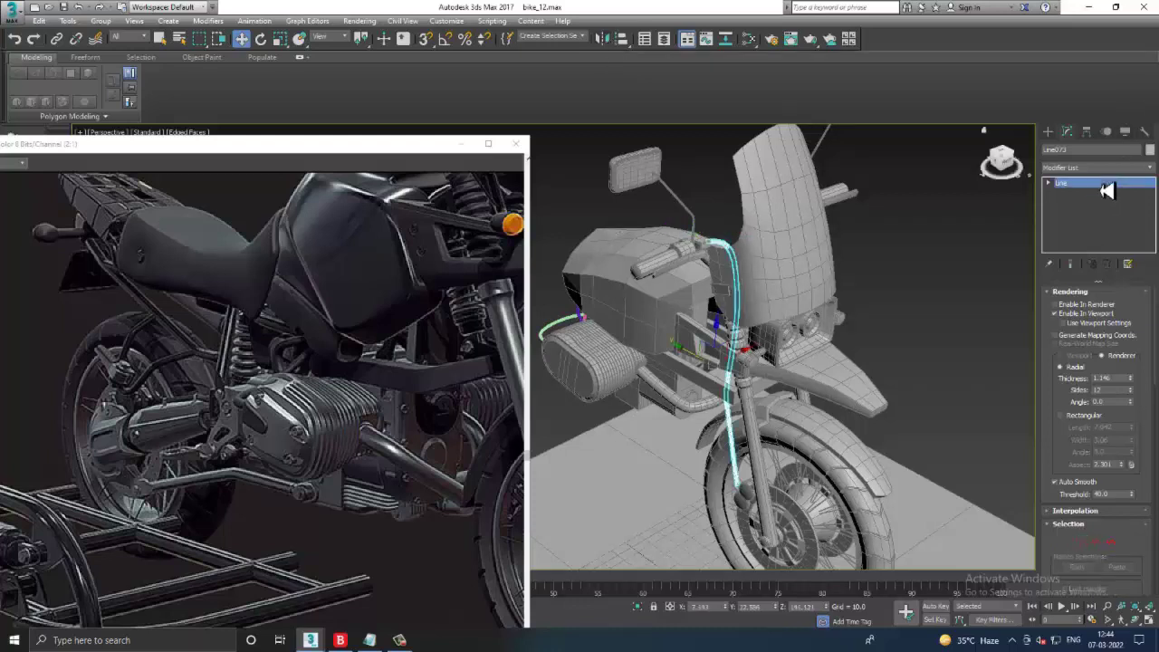
click(607, 45)
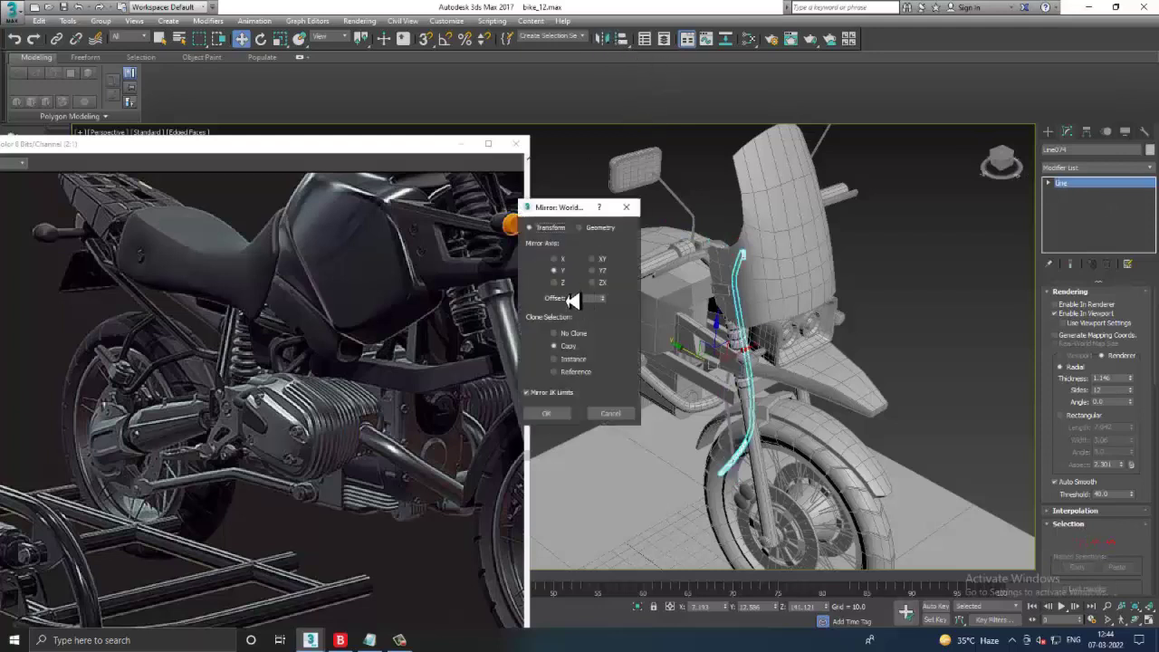
click(564, 259)
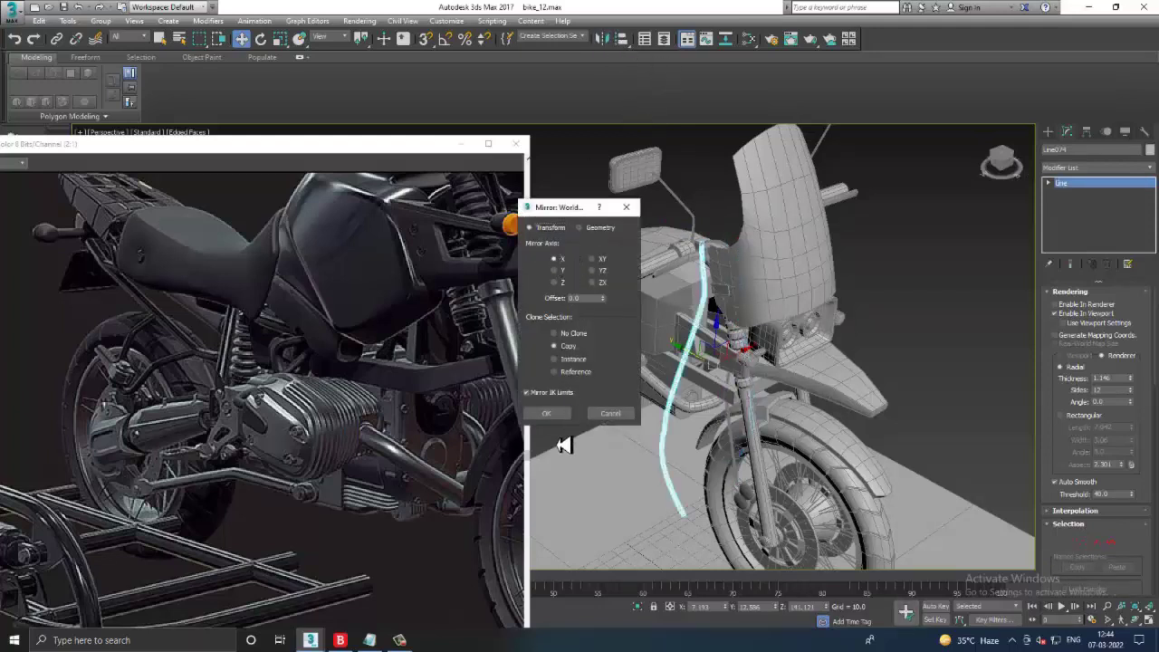
click(546, 413)
- Slide the cable copy over to the opposite handlebar and fork leg
mouse_move(572, 419)
alt+middle_down()
mouse_move(831, 354)
mouse_move(794, 368)
mouse_move(769, 401)
alt+middle_up()
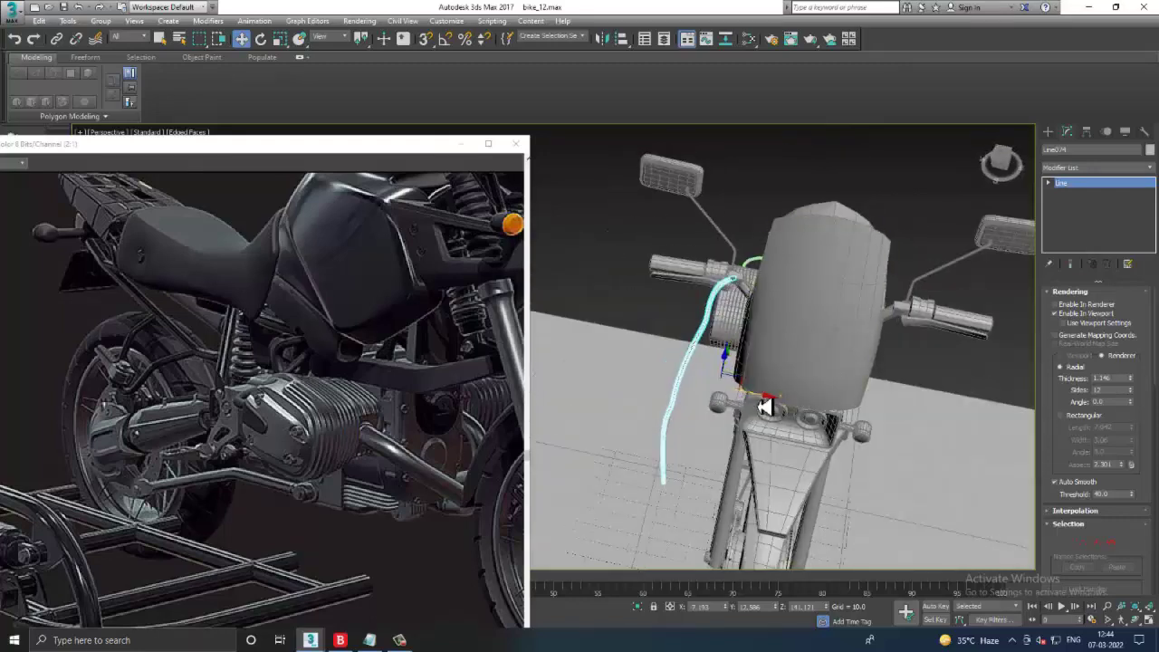
drag(769, 401, 909, 414)
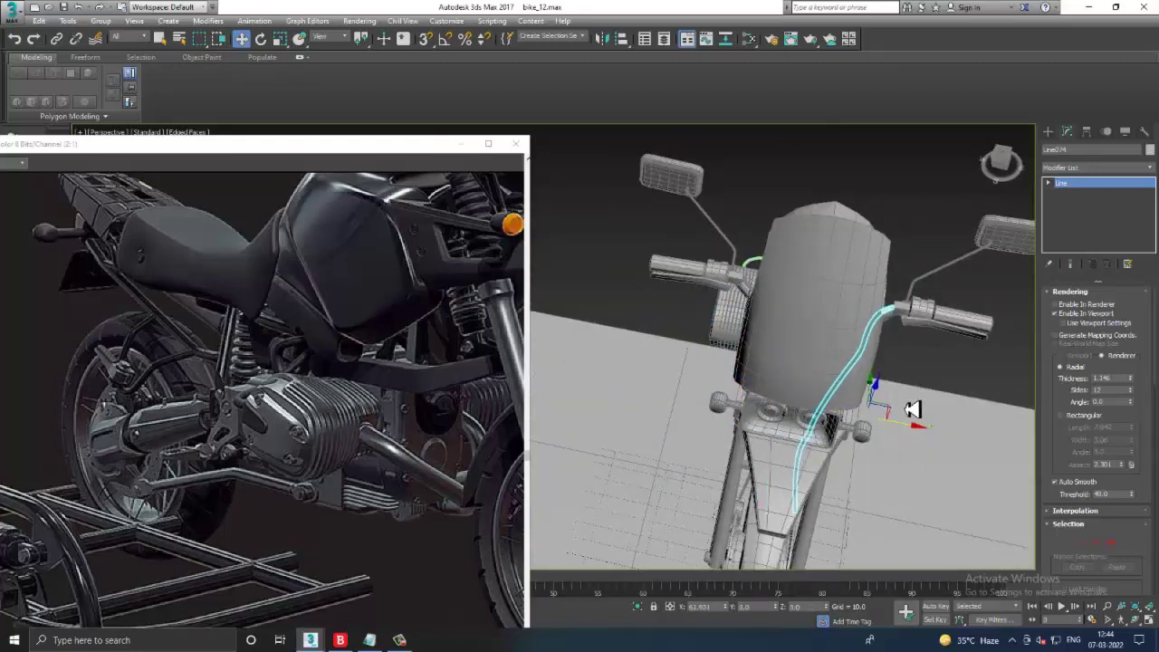
mouse_move(909, 414)
alt+middle_down()
mouse_move(894, 440)
mouse_move(790, 372)
alt+middle_up()
scroll(748, 427, up, 3)
mouse_move(748, 427)
alt+middle_down()
mouse_move(679, 487)
mouse_move(764, 461)
alt+middle_up()
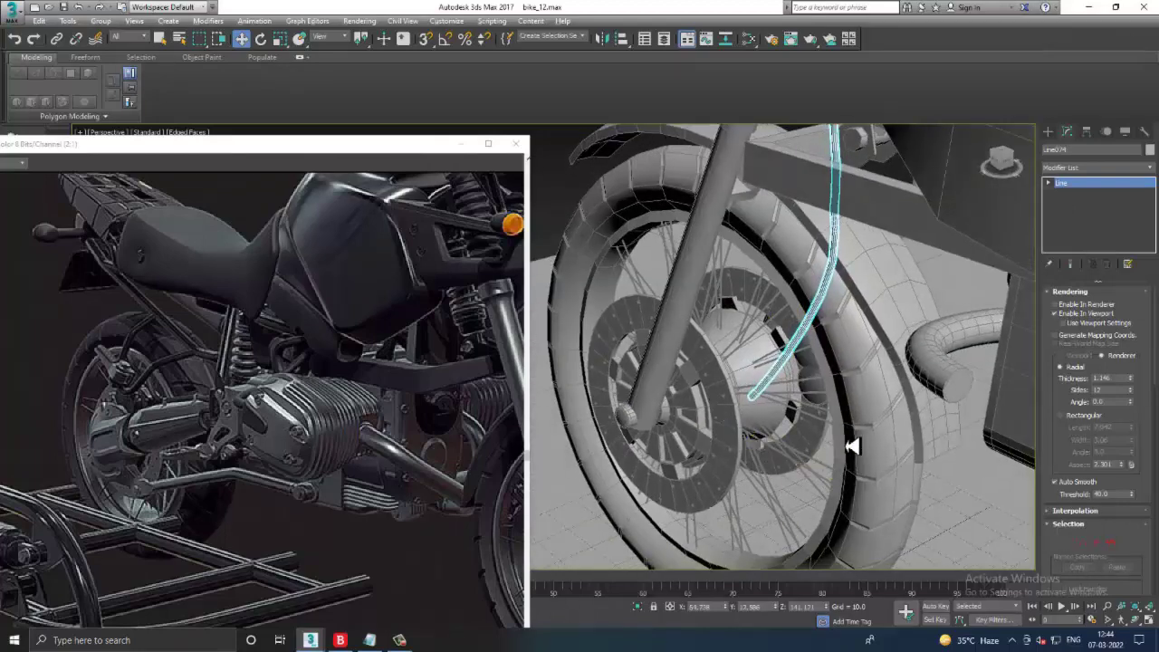
- Select the front brake caliper and fork bolt and mirror-copy them across X
mouse_move(849, 445)
alt+middle_down()
mouse_move(789, 440)
mouse_move(842, 457)
mouse_move(795, 440)
alt+middle_up()
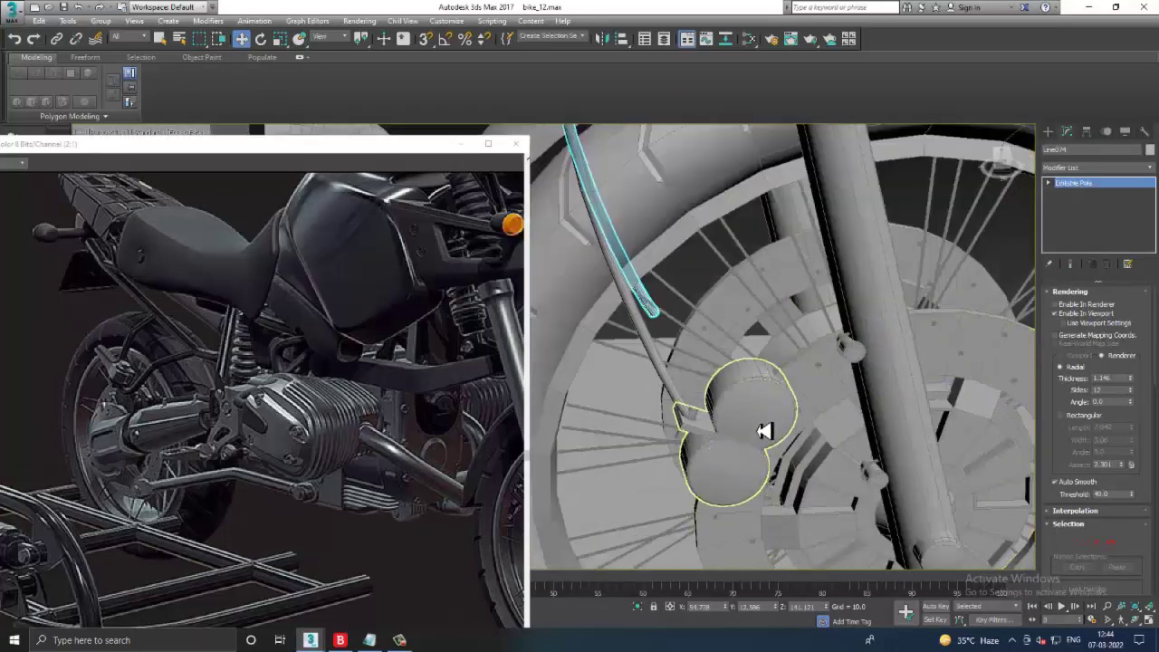
click(771, 465)
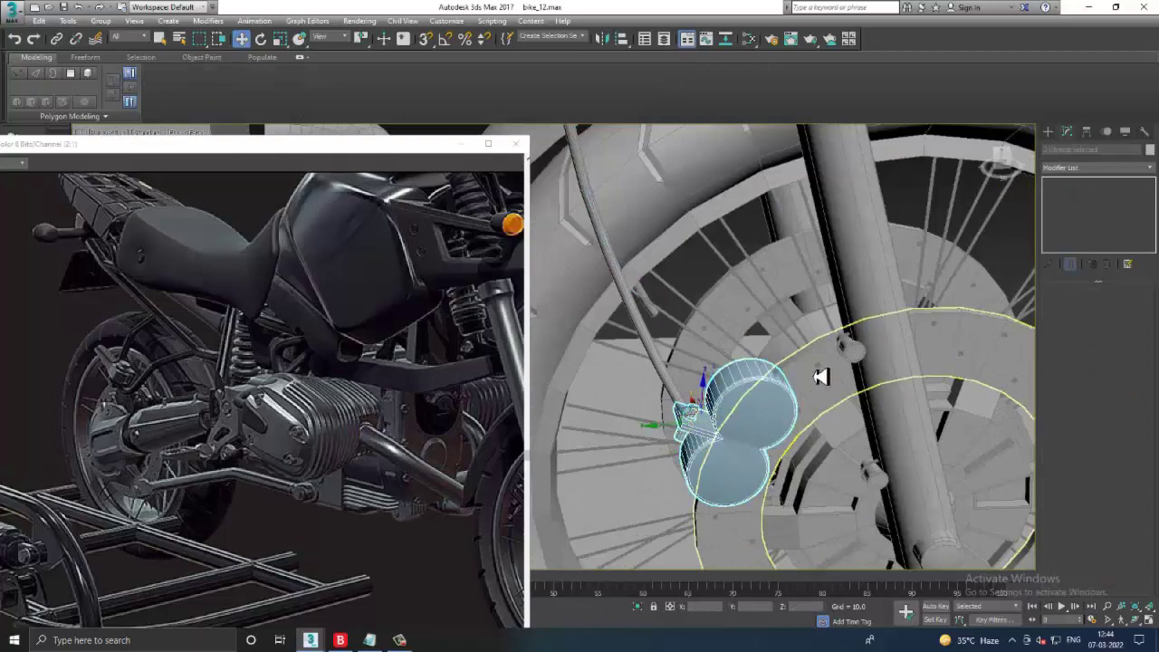
ctrl+click(851, 351)
mouse_move(854, 342)
alt+middle_down()
mouse_move(849, 324)
mouse_move(837, 329)
alt+middle_up()
scroll(919, 439, up, 3)
mouse_move(920, 438)
alt+middle_down()
mouse_move(875, 393)
mouse_move(912, 399)
alt+middle_up()
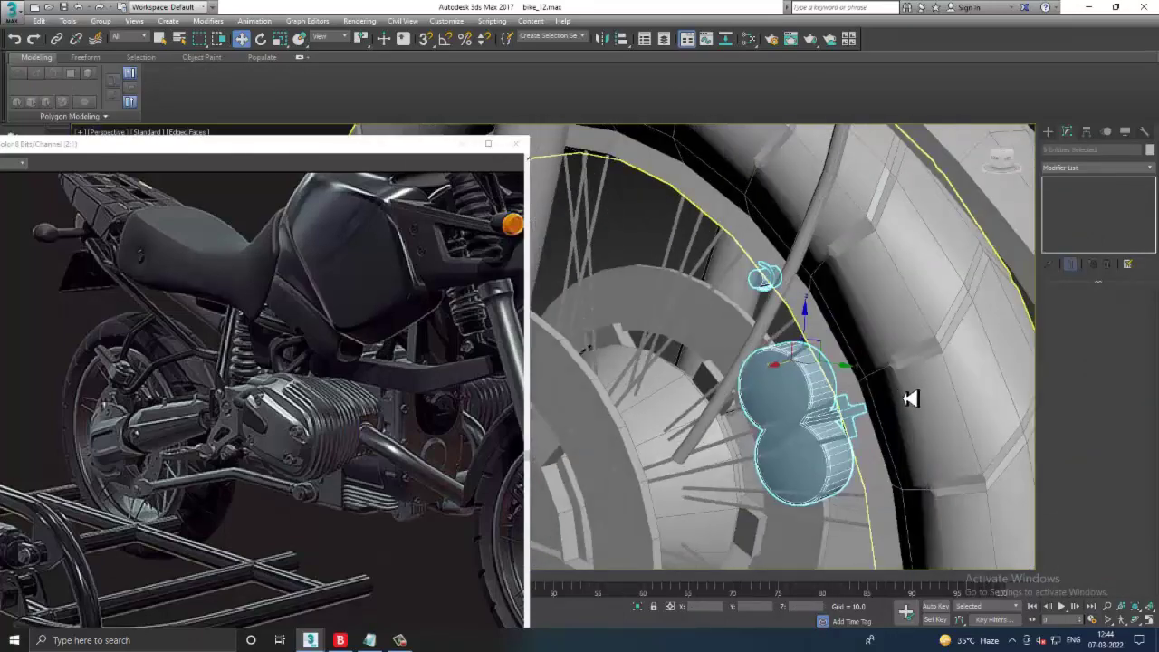
mouse_move(915, 352)
alt+middle_down()
mouse_move(846, 407)
mouse_move(880, 350)
alt+middle_up()
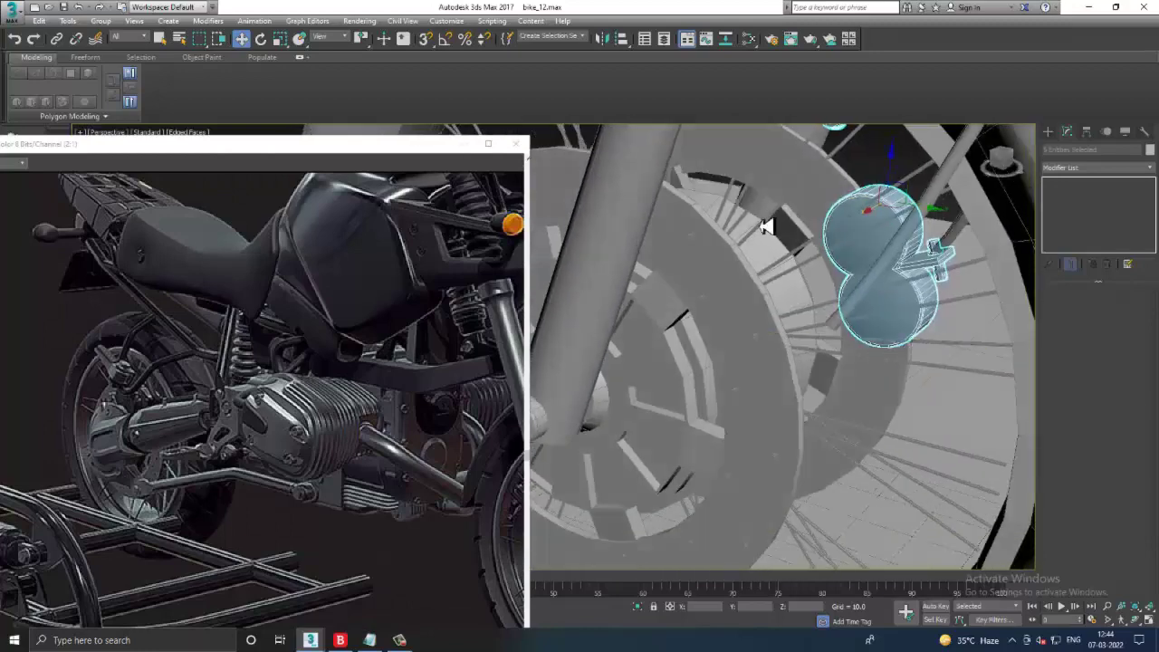
click(602, 38)
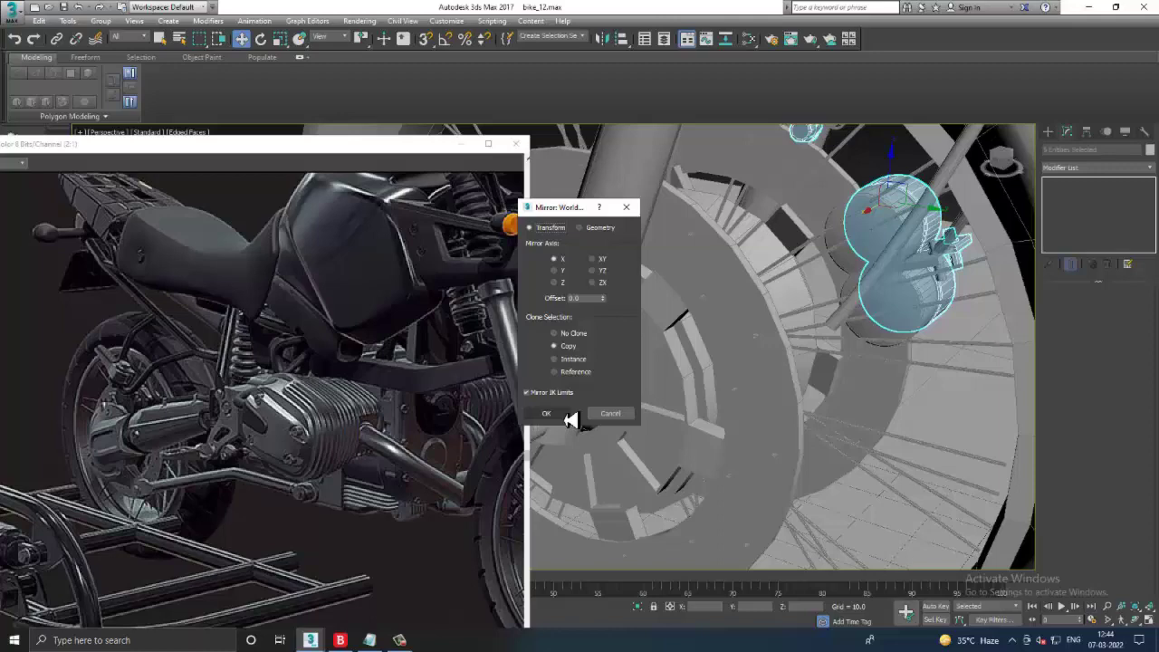
click(546, 413)
- Move the caliper copy across to the opposite side of the front wheel
mouse_move(582, 414)
alt+middle_down()
mouse_move(867, 244)
mouse_move(797, 272)
alt+middle_up()
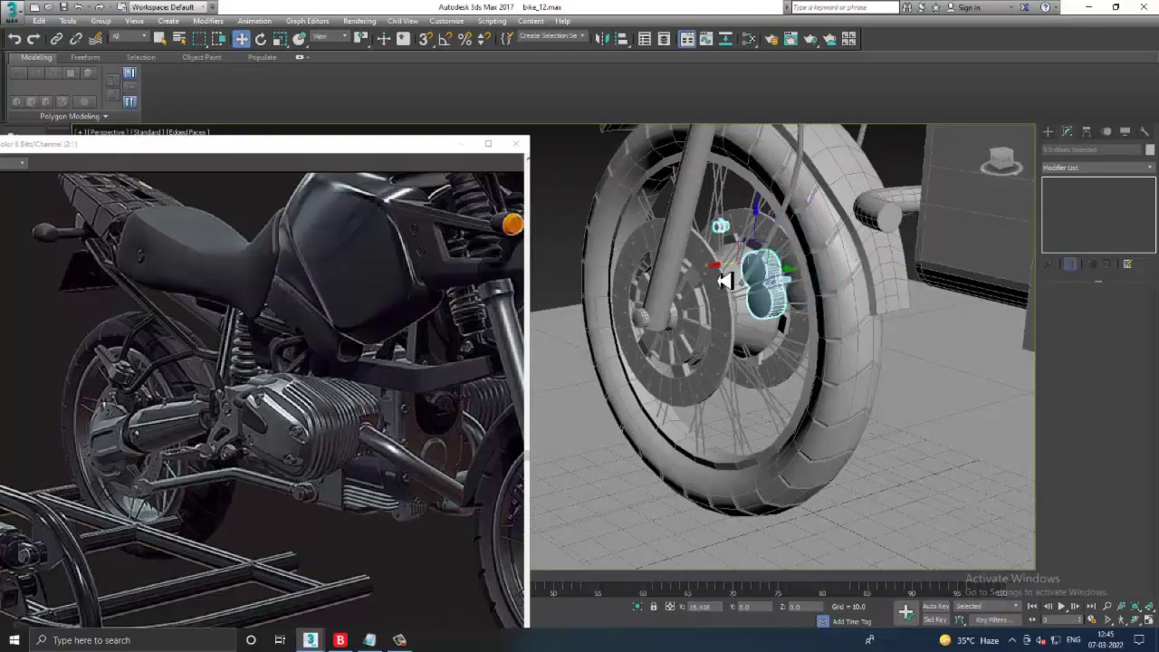
drag(725, 281, 695, 288)
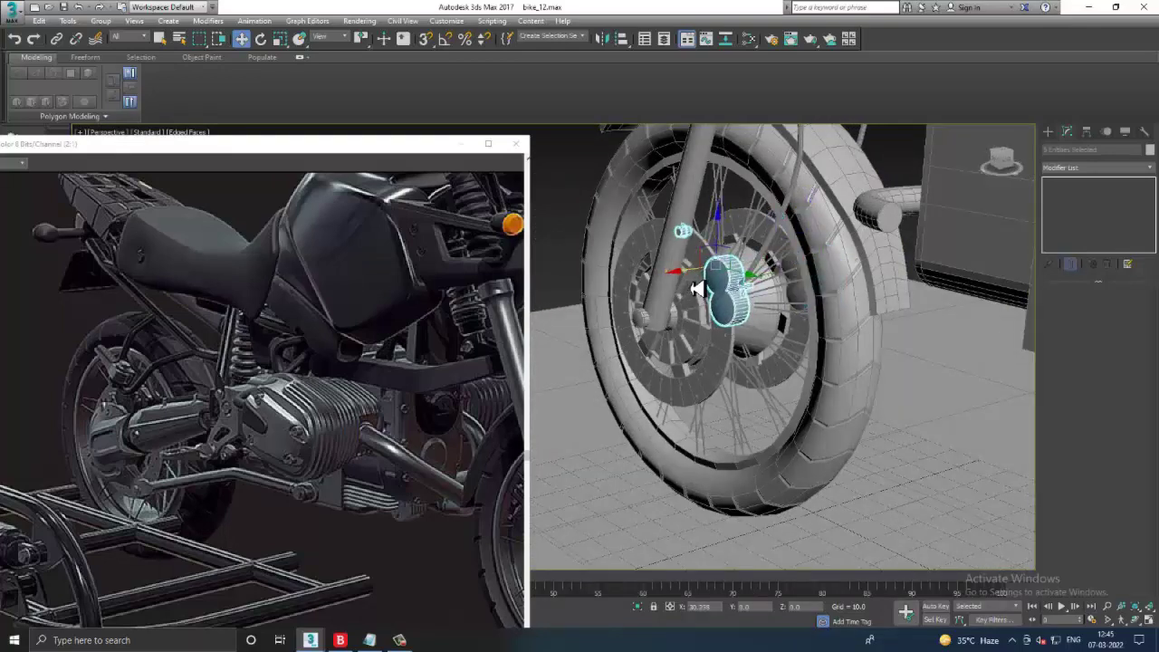
alt+middle_drag(696, 288, 694, 274)
scroll(694, 274, up, 2)
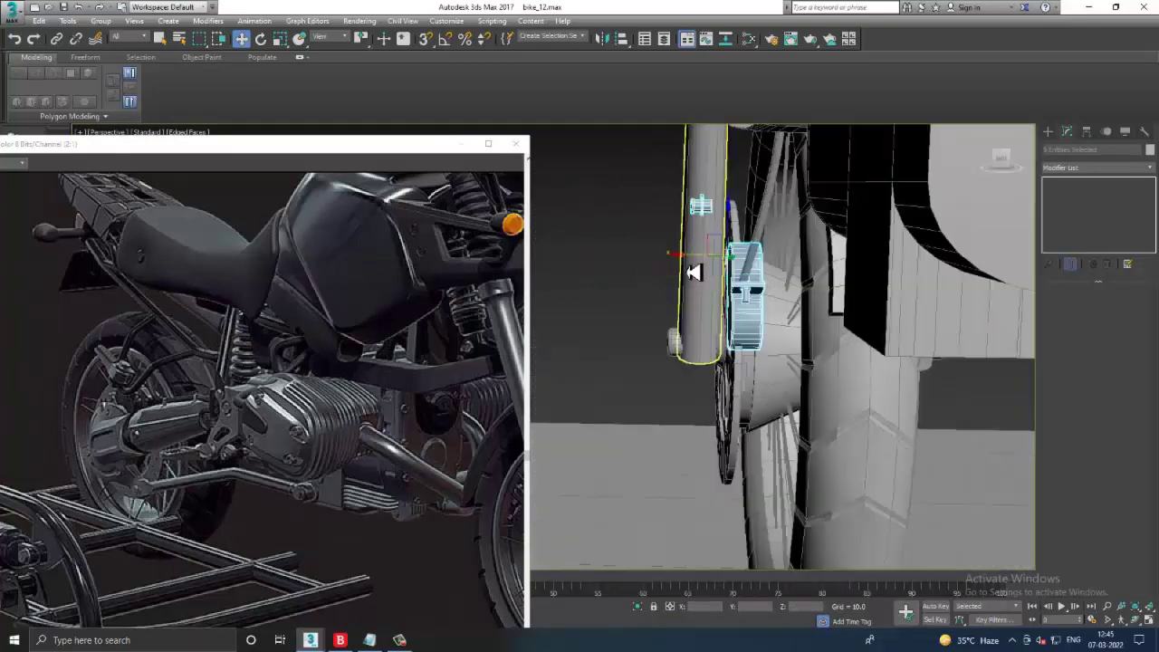
alt+middle_drag(680, 255, 824, 336)
scroll(733, 311, up, 3)
- Check the bolt and cable, then select all objects and open Object Color
click(702, 337)
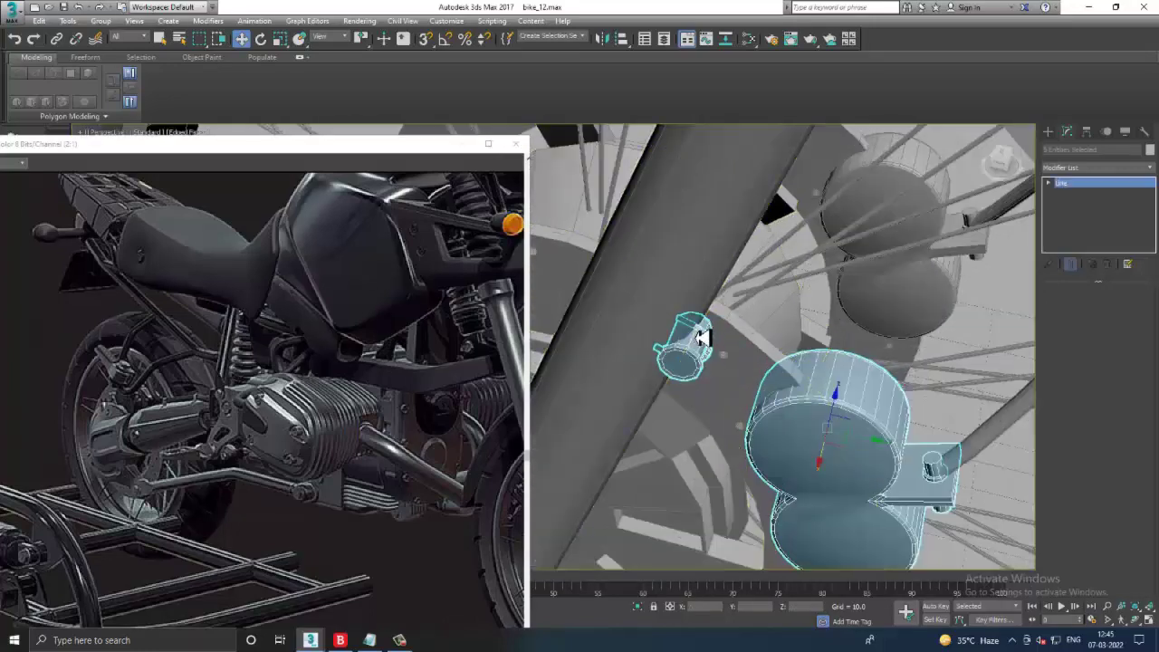
mouse_move(732, 354)
alt+middle_down()
mouse_move(679, 360)
mouse_move(849, 408)
alt+middle_up()
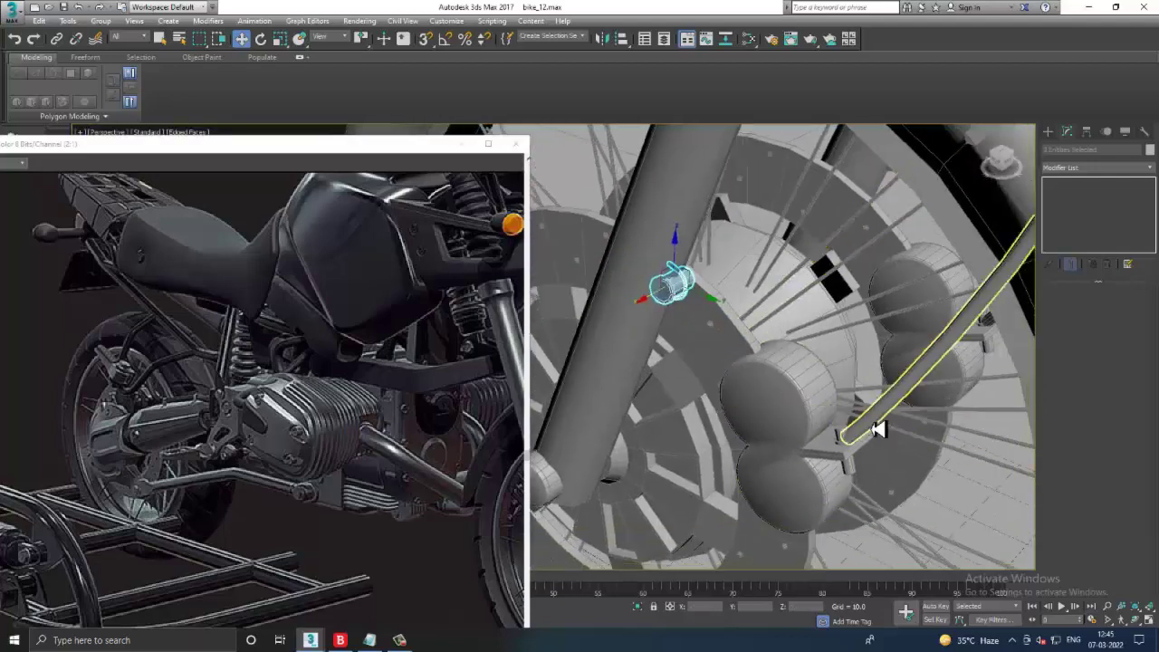
click(877, 431)
scroll(876, 431, down, 3)
mouse_move(877, 431)
alt+middle_down()
mouse_move(737, 357)
mouse_move(790, 365)
mouse_move(777, 358)
alt+middle_up()
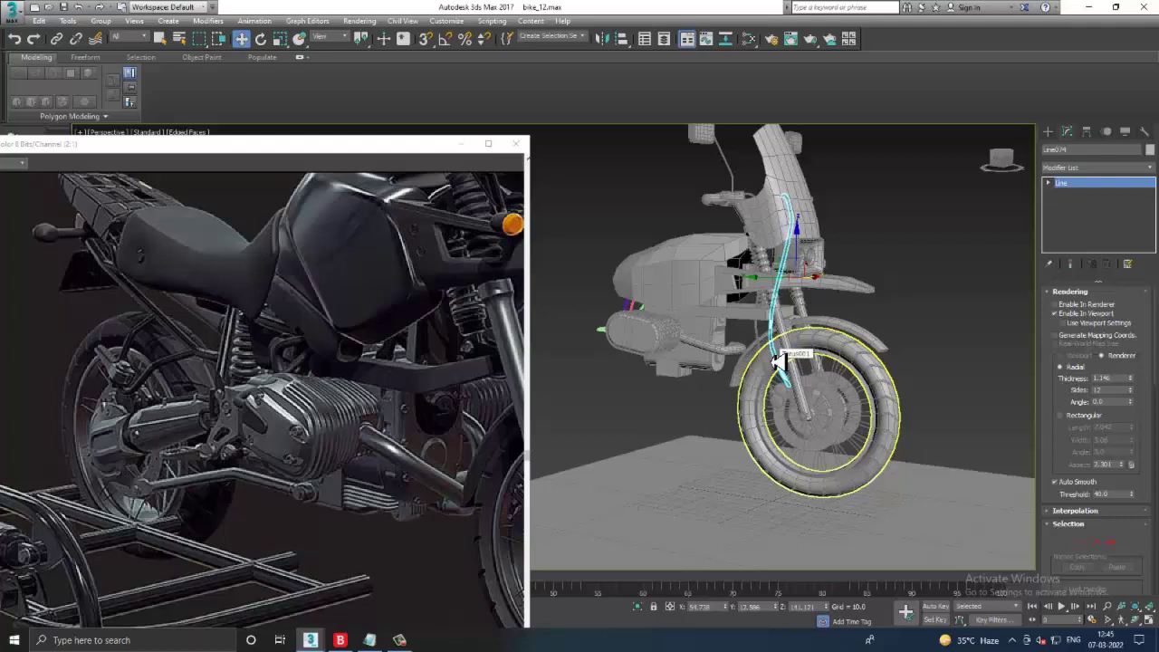
key(ctrl+a)
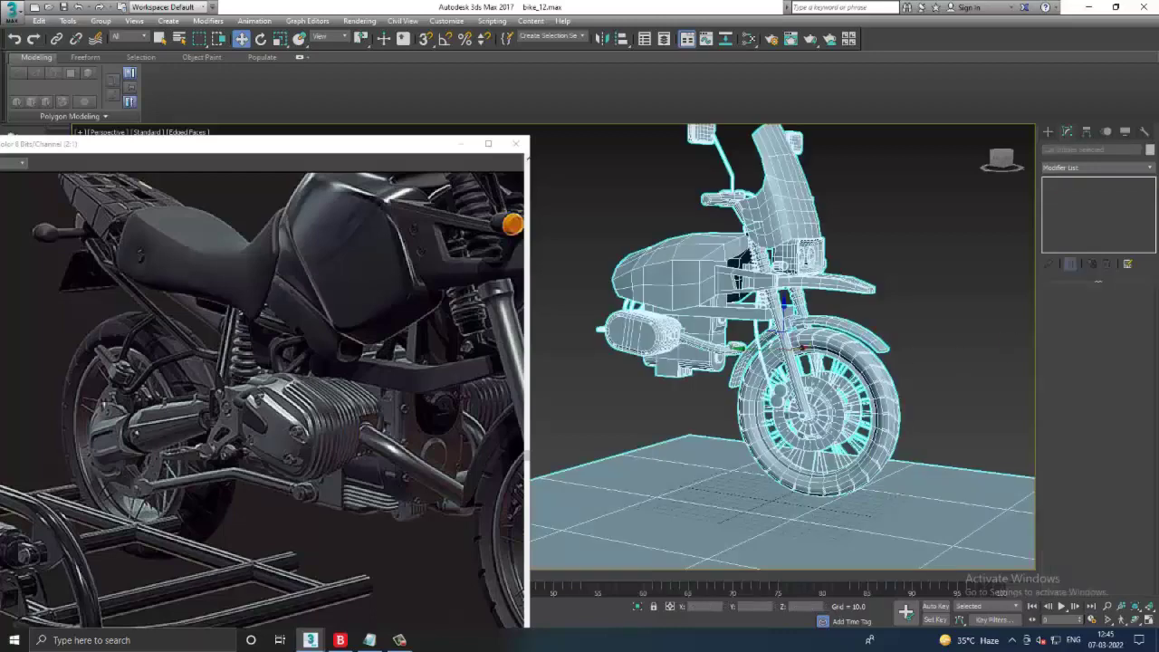
click(1151, 152)
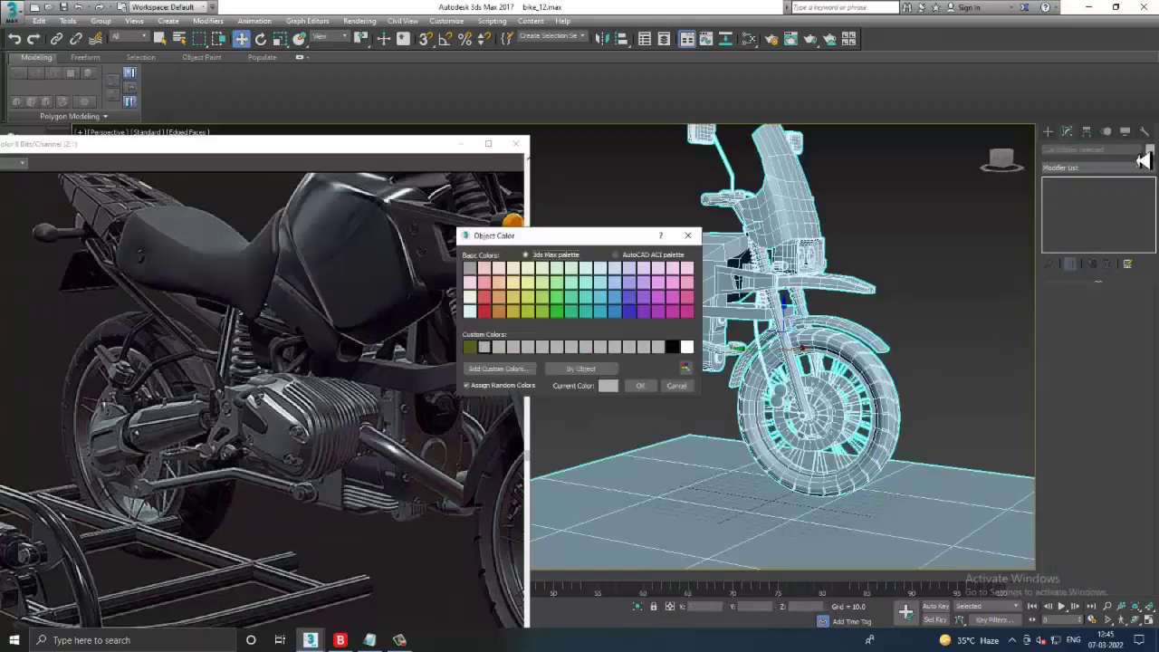
- Apply the light grey colour to every object in the scene
click(650, 387)
mouse_move(651, 388)
alt+middle_down()
mouse_move(777, 331)
mouse_move(771, 298)
mouse_move(412, 487)
mouse_move(399, 439)
alt+middle_up()
mouse_move(874, 429)
alt+middle_down()
mouse_move(945, 389)
mouse_move(862, 357)
mouse_move(815, 357)
alt+middle_up()
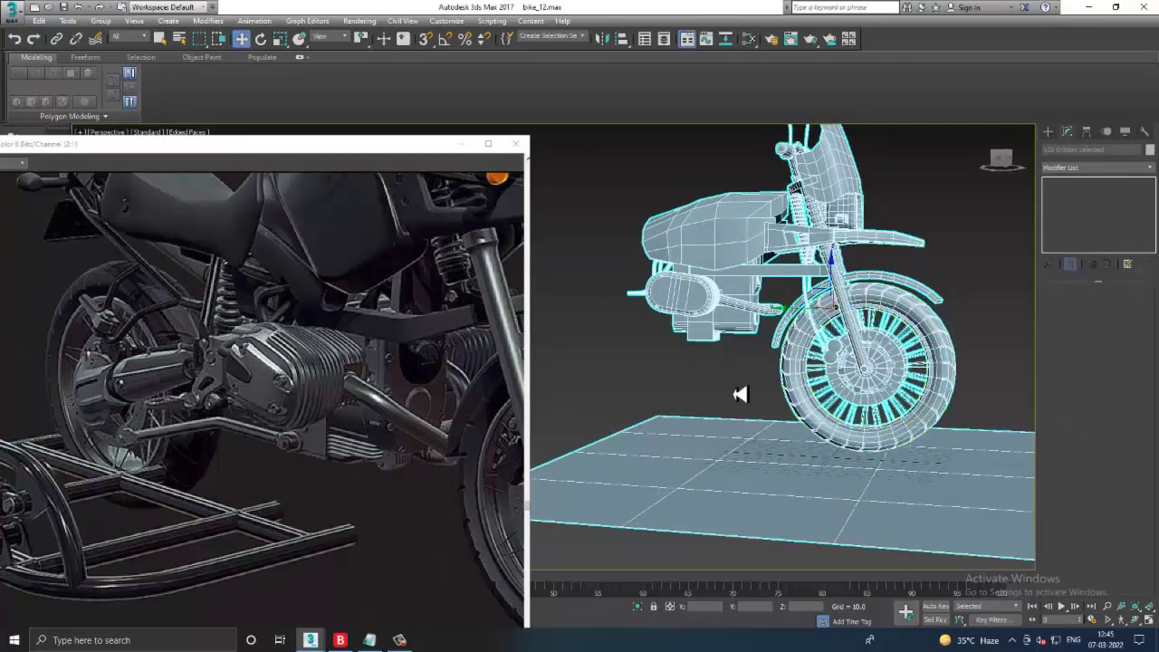
scroll(740, 394, up, 3)
scroll(784, 363, up, 2)
scroll(759, 365, up, 1)
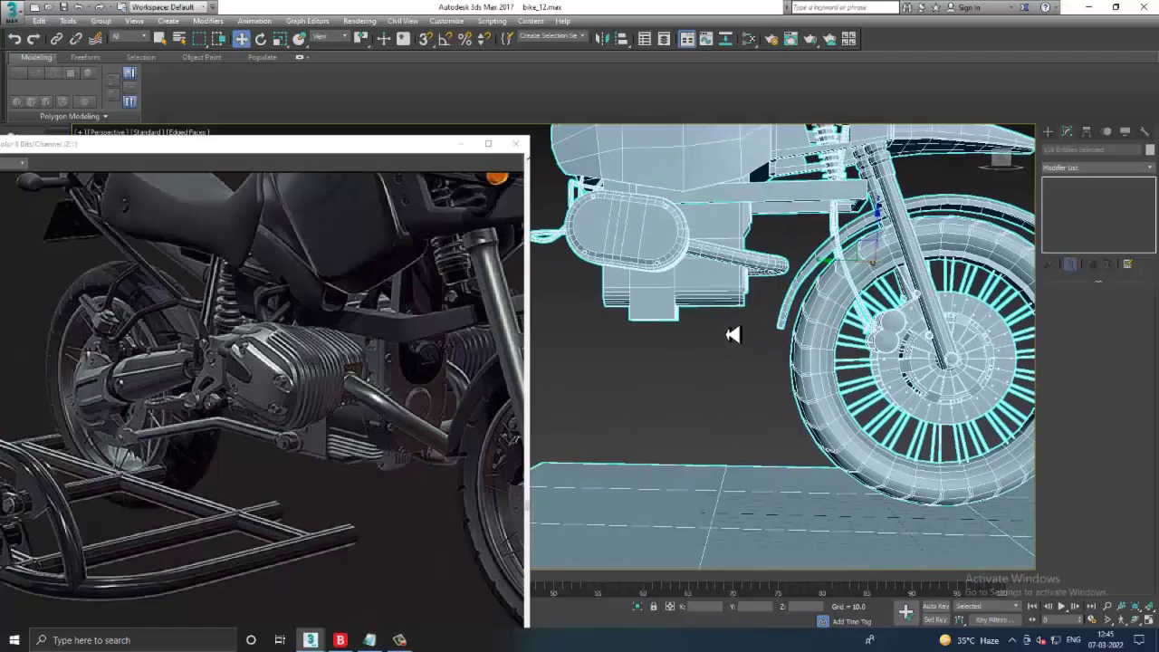
- Select the engine box's bottom vertices and return to Editable Poly level
click(704, 306)
key(1)
mouse_move(564, 352)
mouse_down()
mouse_move(688, 297)
mouse_move(777, 289)
mouse_up()
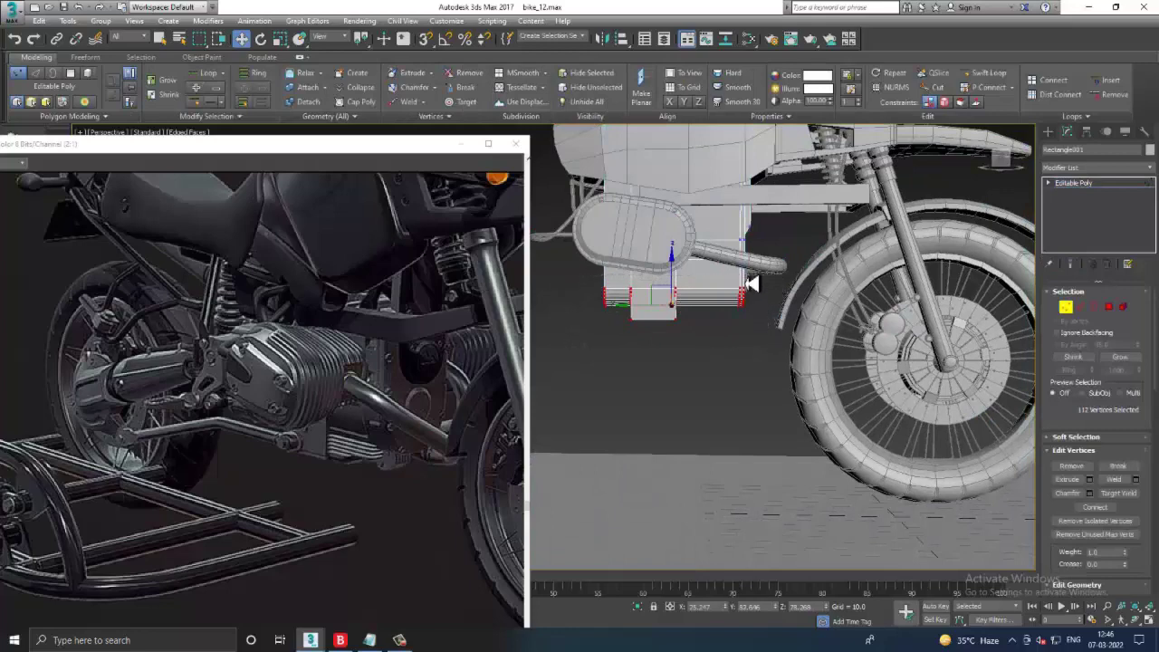
mouse_move(679, 266)
alt+middle_down()
mouse_move(807, 298)
mouse_move(800, 311)
mouse_move(750, 288)
mouse_move(727, 315)
mouse_move(739, 318)
alt+middle_up()
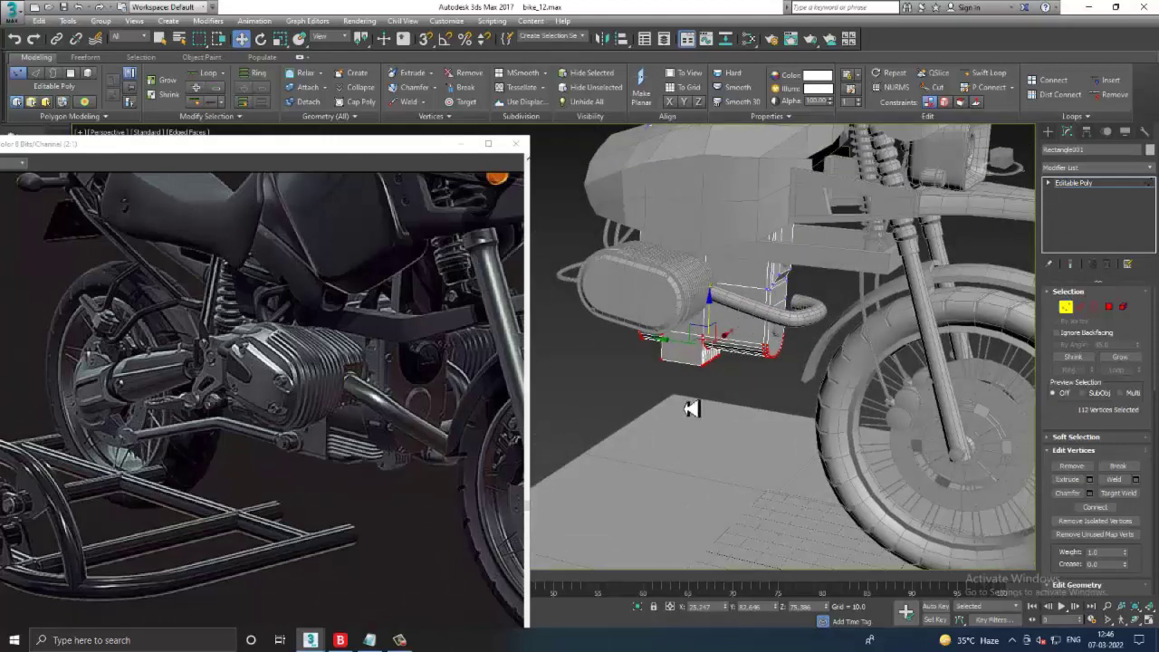
alt+middle_drag(692, 407, 740, 389)
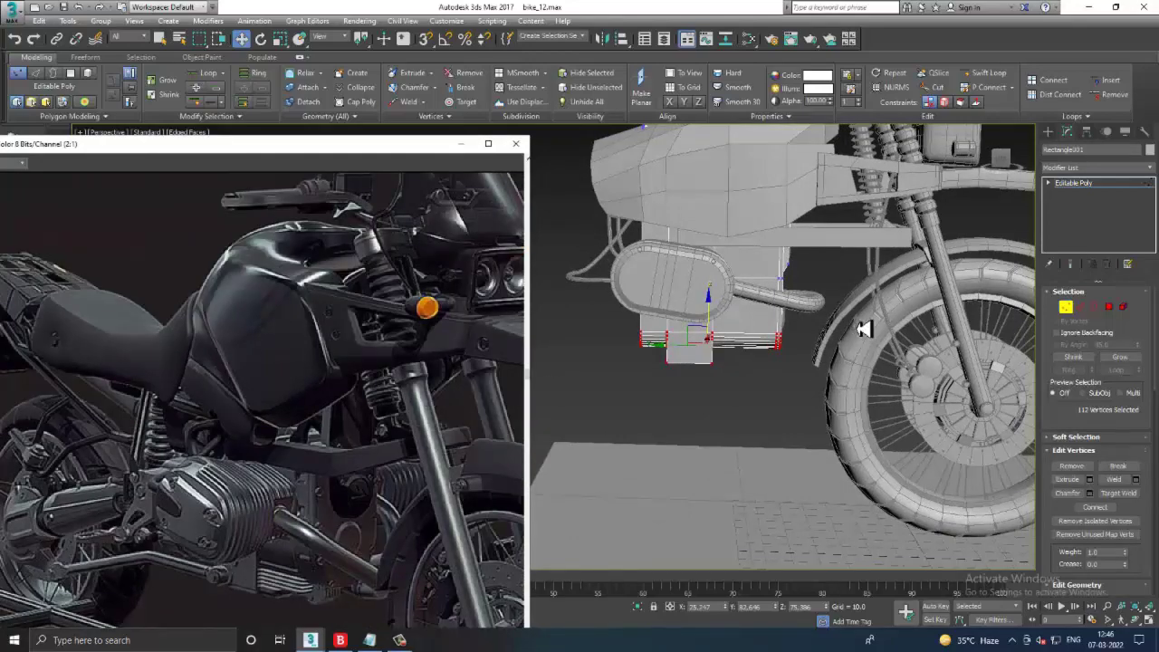
mouse_move(864, 326)
alt+middle_down()
mouse_move(784, 388)
mouse_move(712, 371)
mouse_move(770, 350)
mouse_move(634, 399)
alt+middle_up()
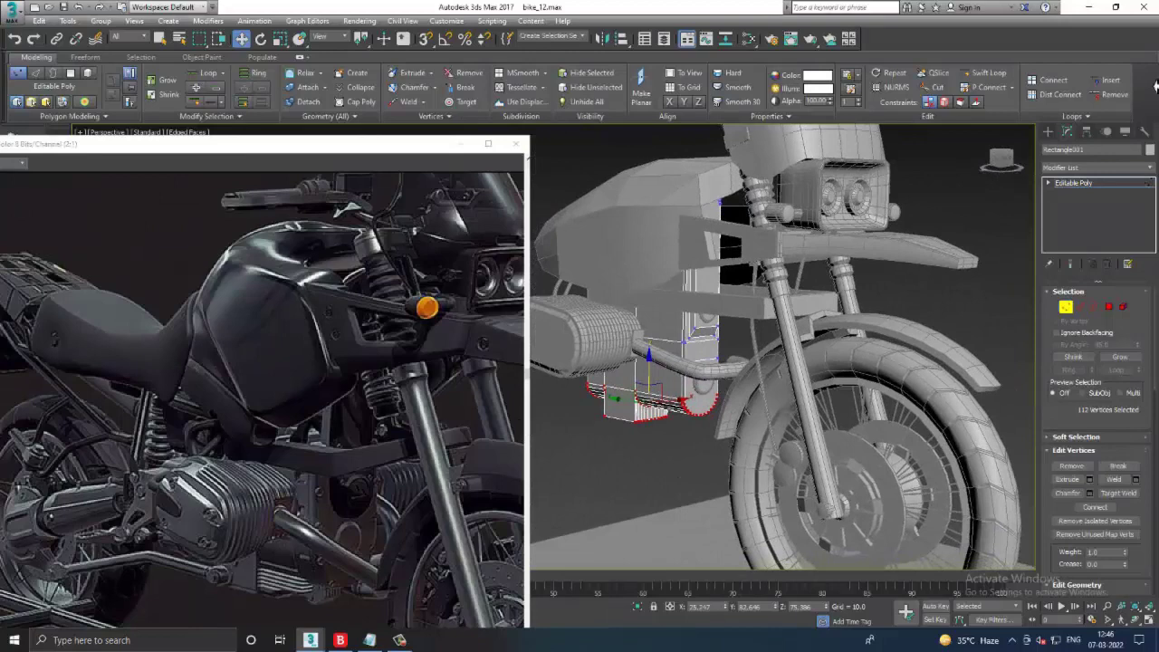
click(1102, 185)
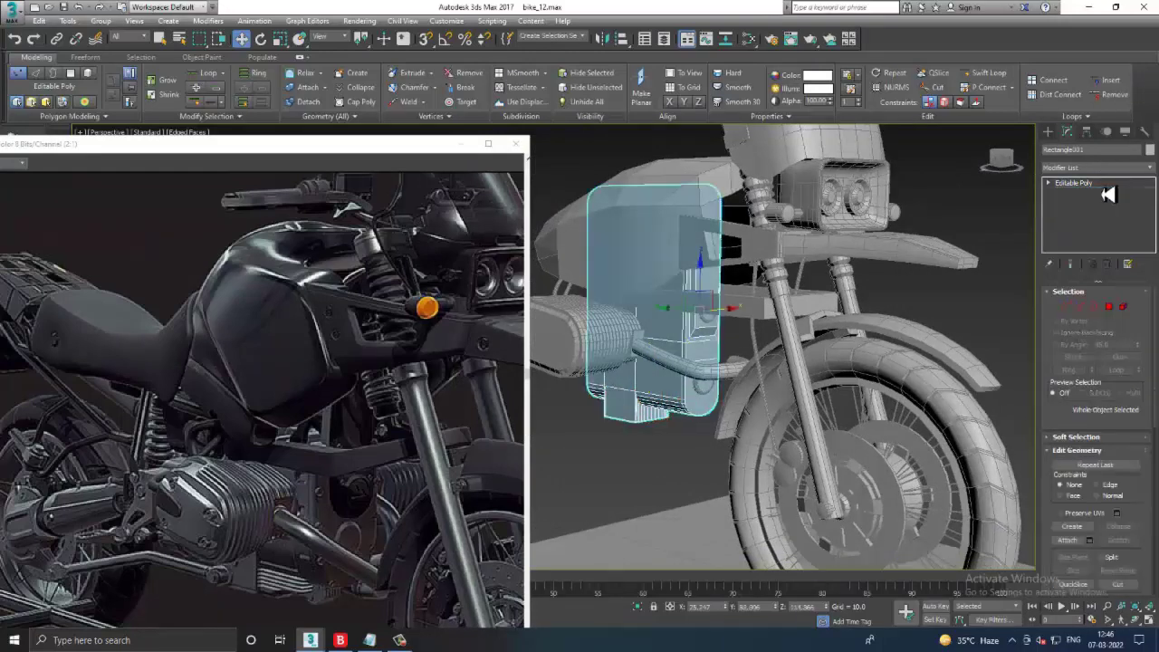
- Switch to the full side-view reference photo and move it to the left
click(462, 145)
mouse_move(309, 641)
click(122, 623)
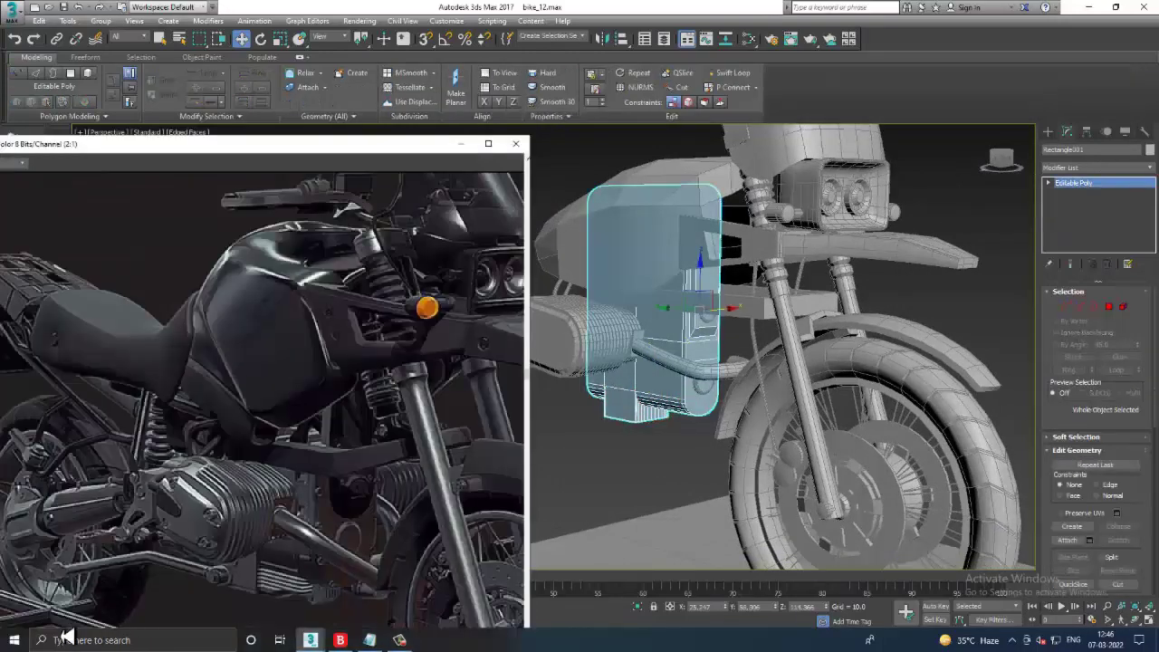
click(462, 143)
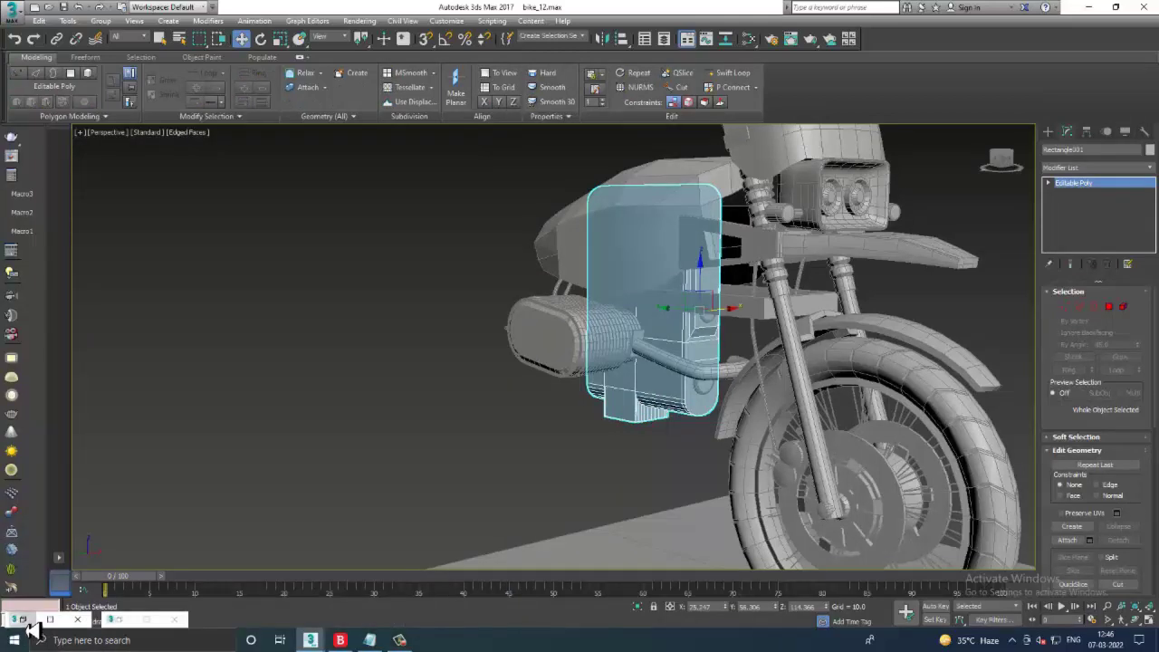
click(21, 618)
scroll(544, 308, down, 1)
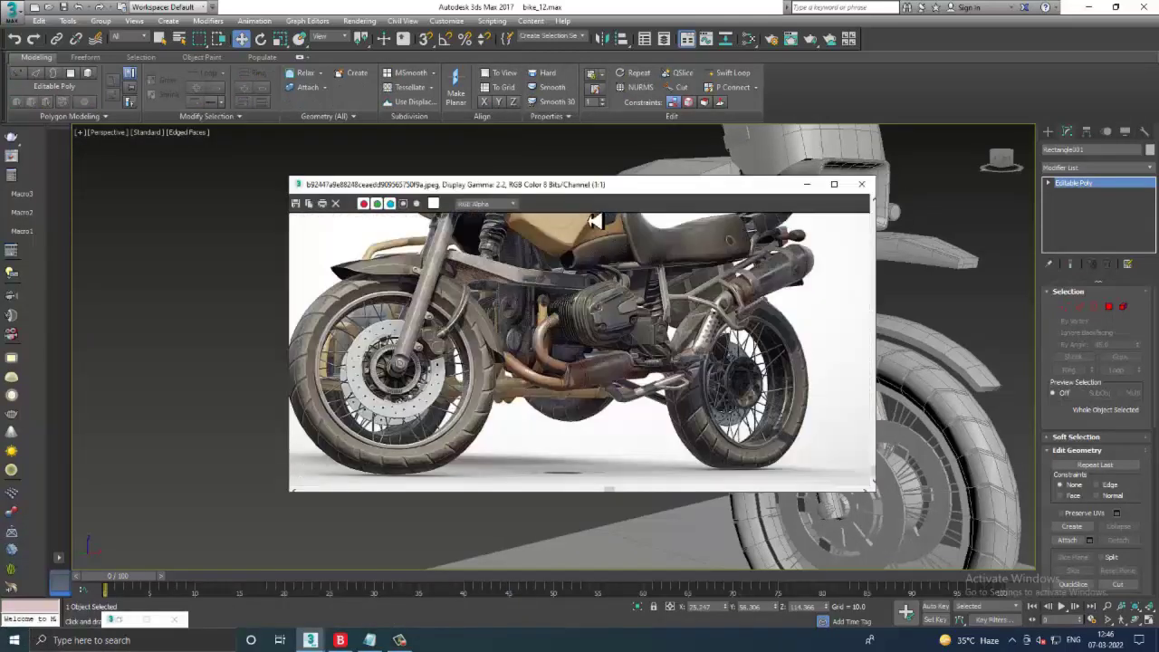
drag(595, 192, 279, 188)
middle_drag(362, 423, 294, 482)
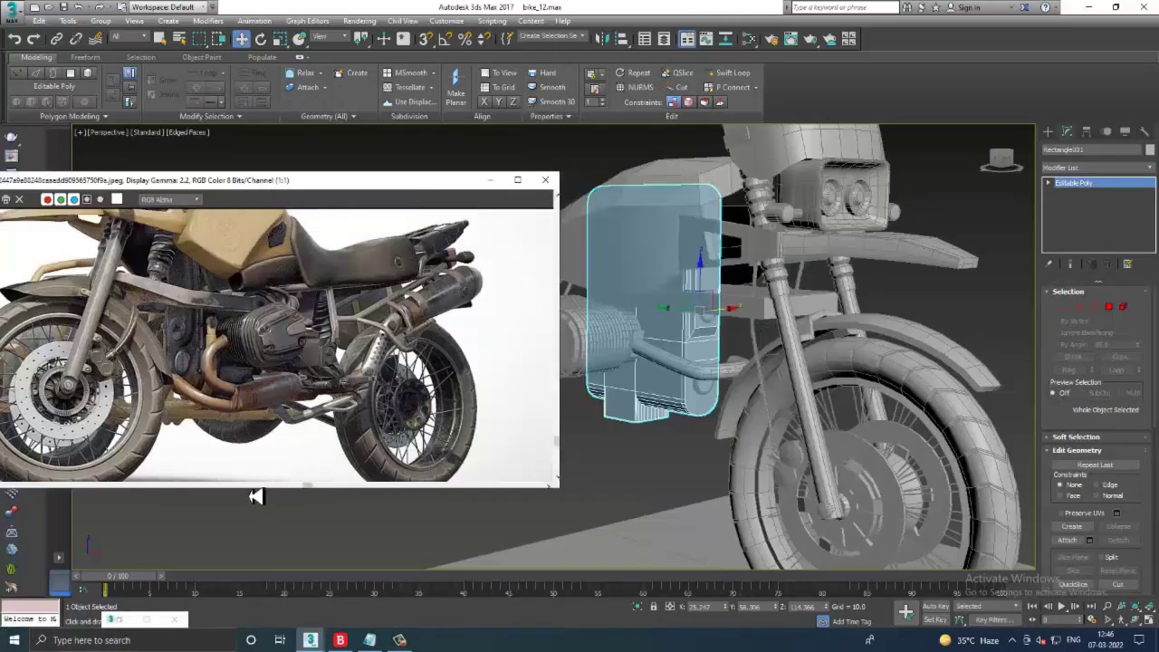
- Orbit to a frontal view and enter Vertex mode on Rectangle001
scroll(221, 385, up, 1)
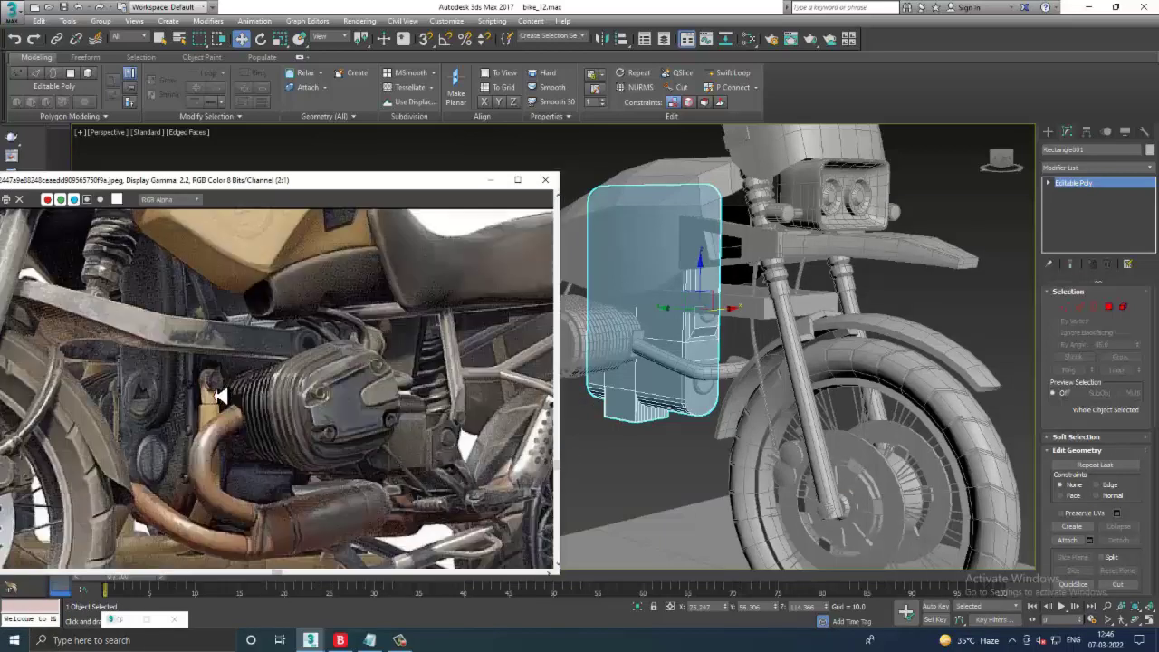
alt+middle_drag(884, 387, 960, 344)
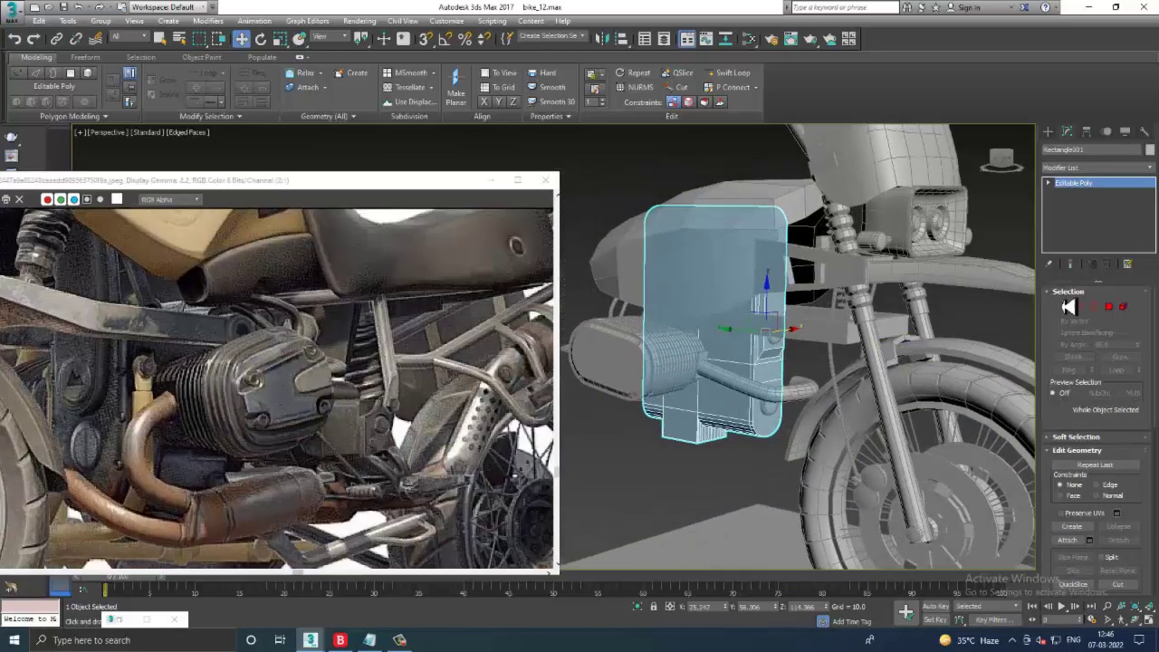
click(1066, 307)
- Exit Vertex mode and select the five oval cylinder-head parts
key(1)
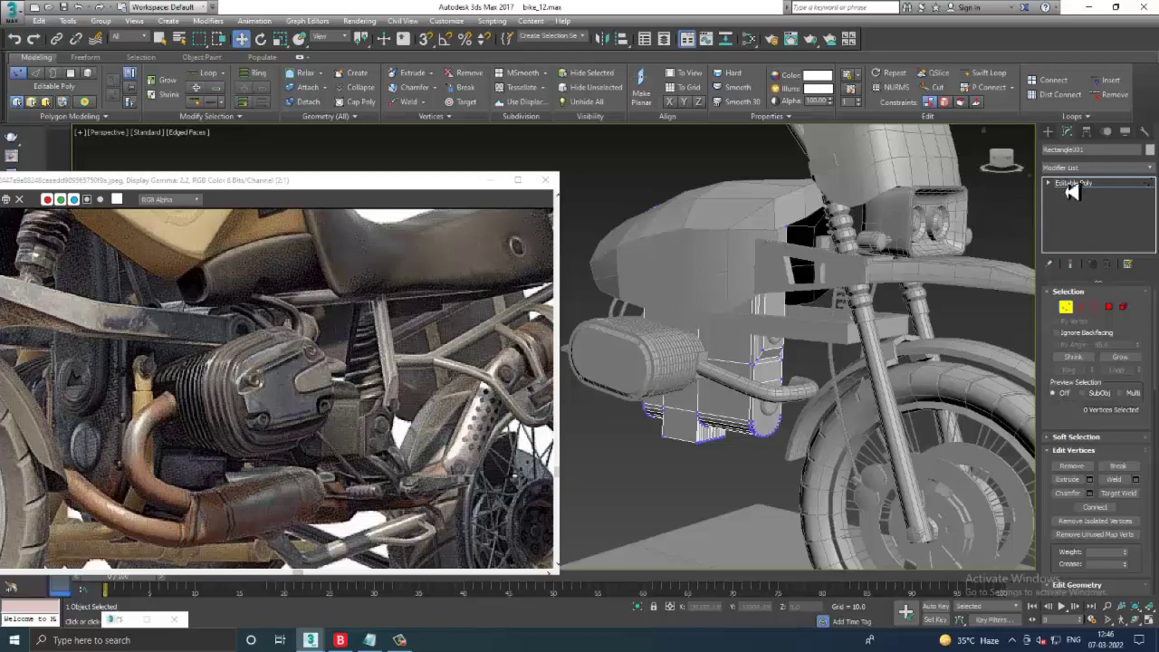
scroll(767, 336, up, 3)
scroll(771, 367, up, 3)
click(722, 310)
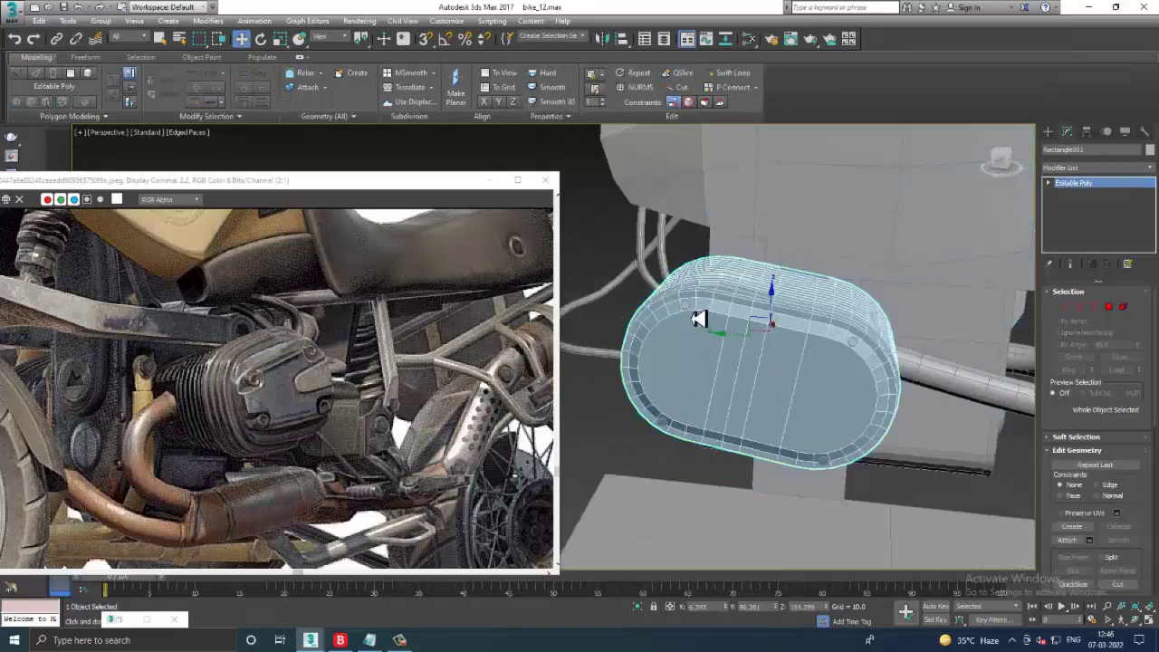
ctrl+click(822, 343)
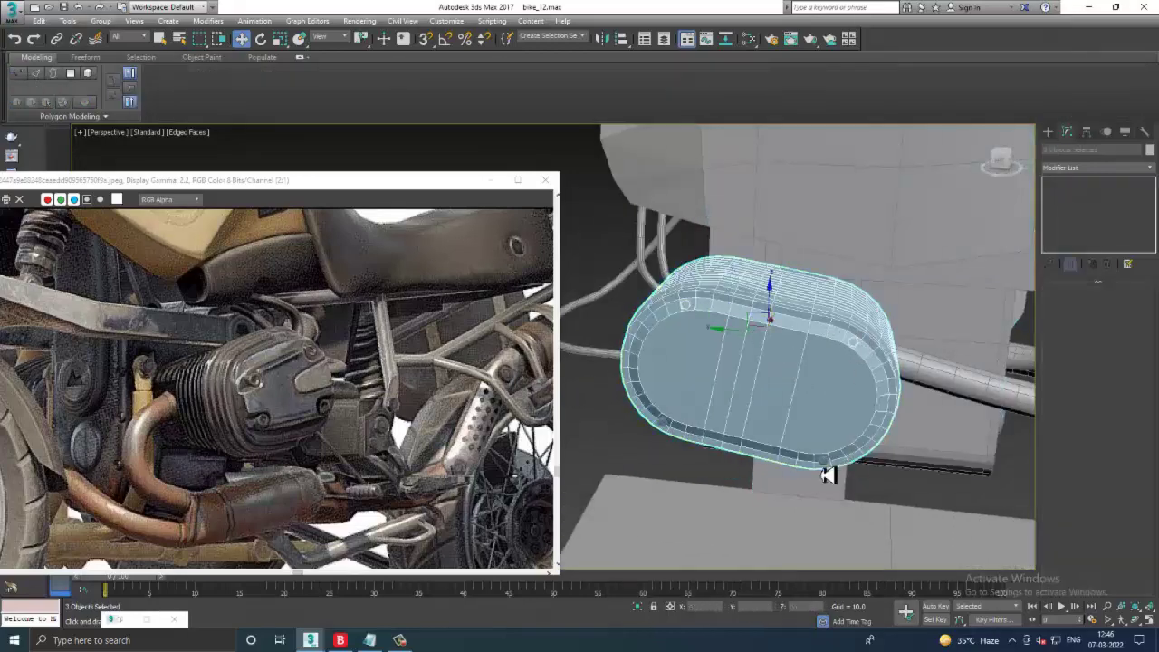
ctrl+click(668, 429)
scroll(906, 357, down, 5)
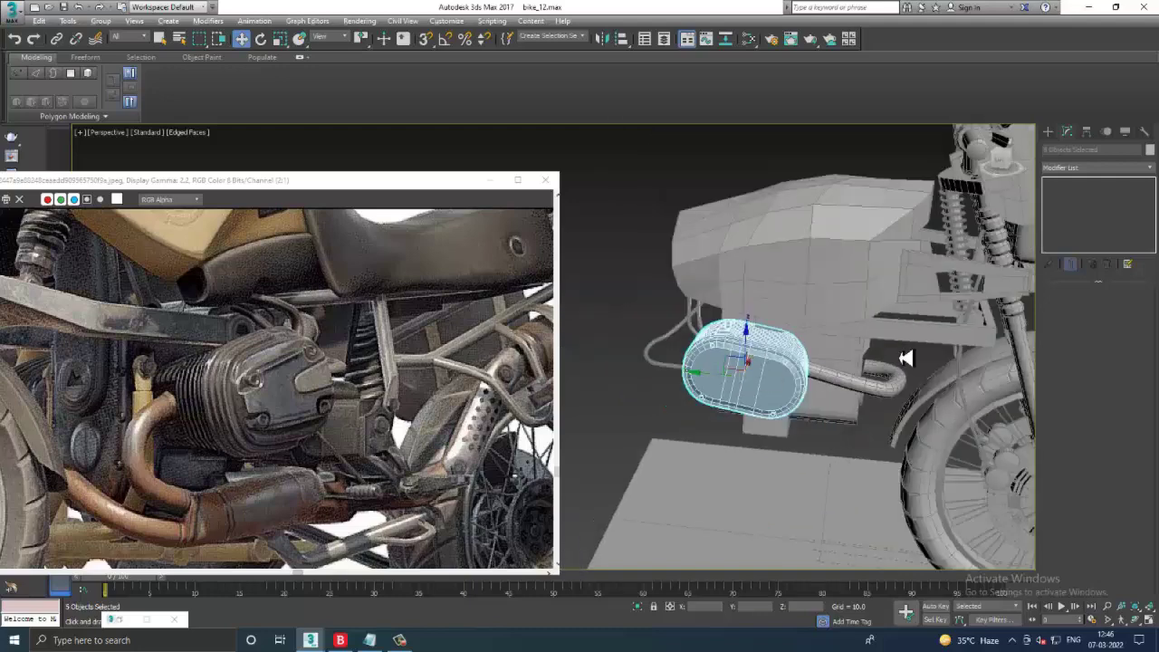
alt+middle_drag(906, 357, 822, 362)
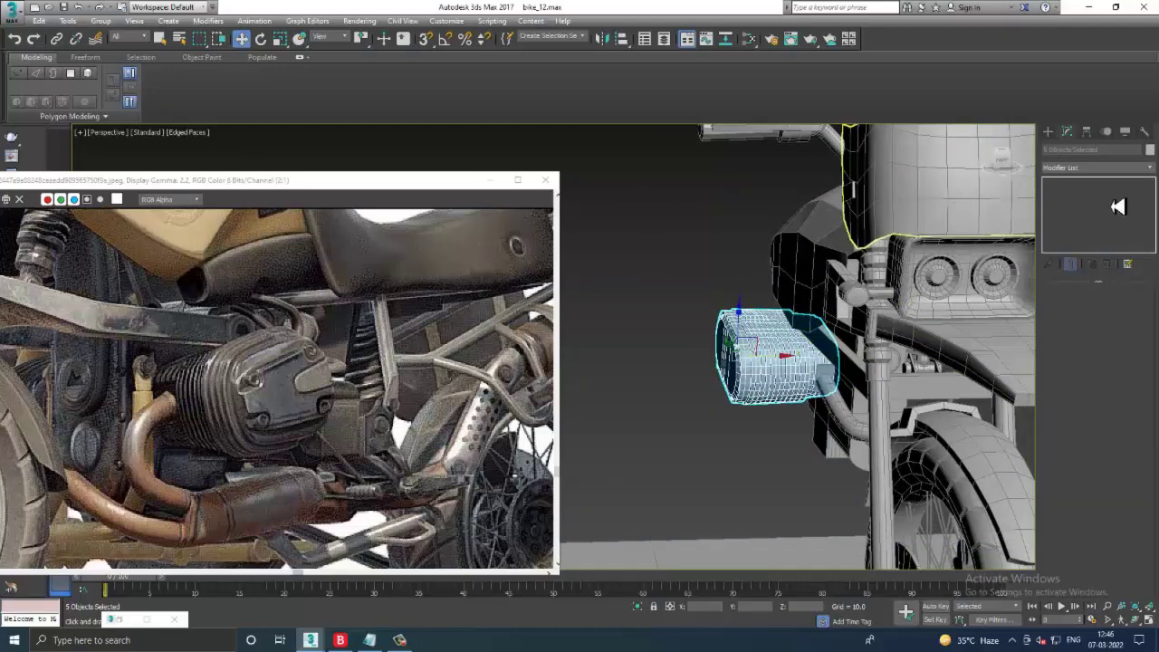
- Mirror-copy the cylinder-head parts and inspect the copy from the front
click(604, 40)
click(566, 420)
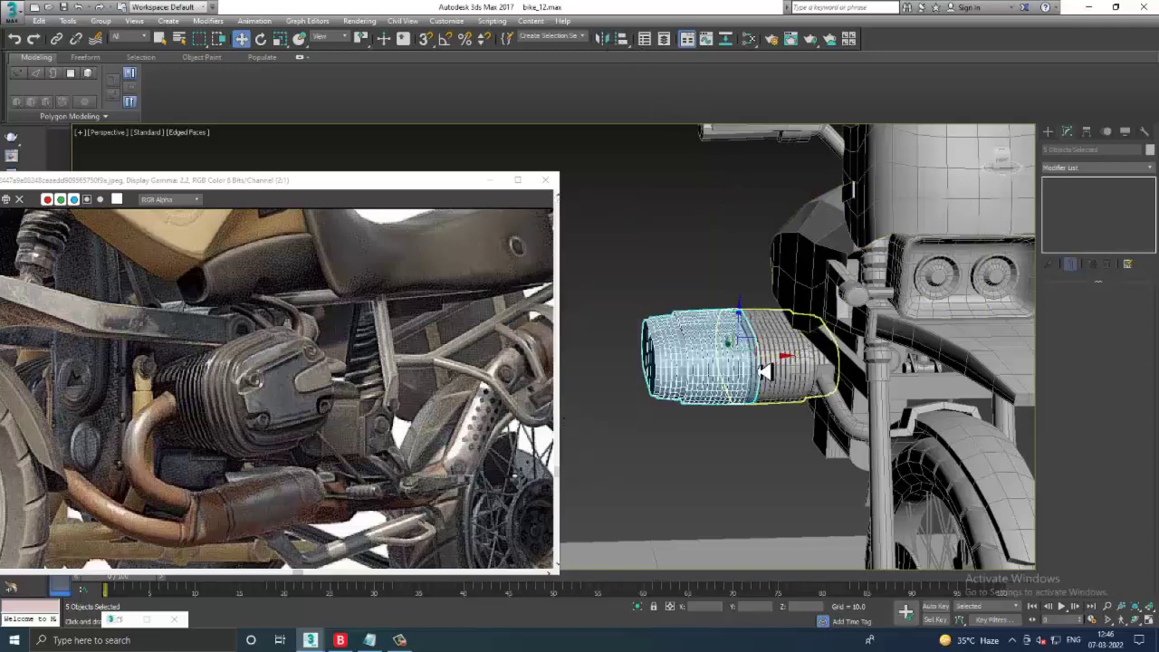
mouse_move(816, 362)
alt+middle_down()
mouse_move(892, 371)
mouse_move(893, 330)
alt+middle_up()
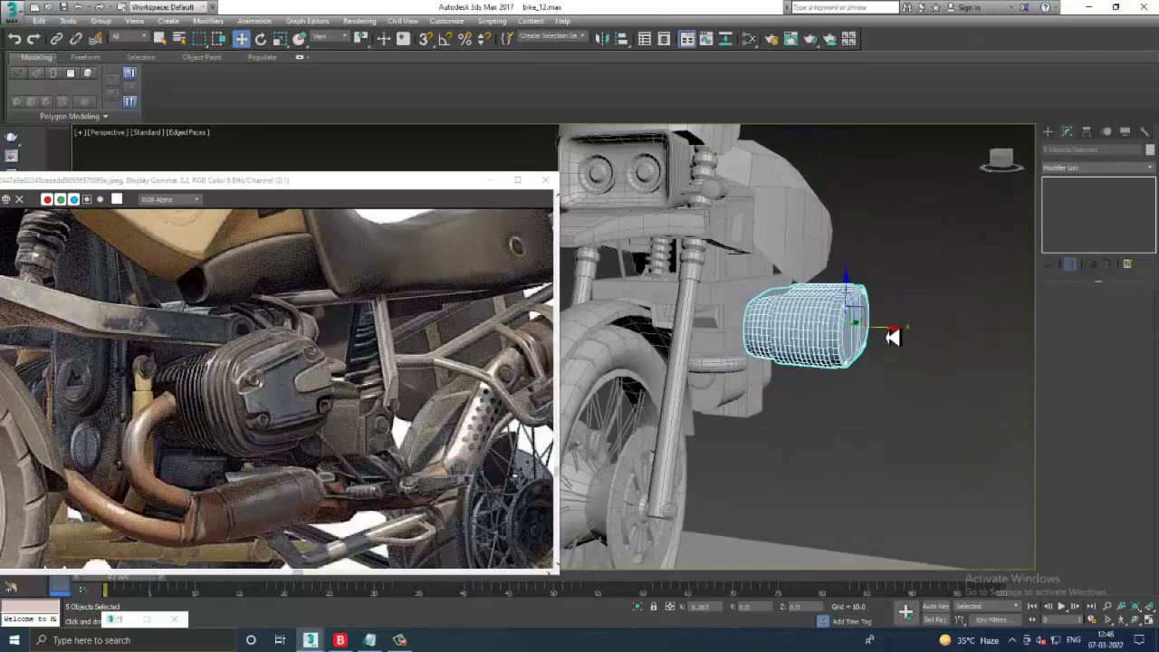
alt+middle_drag(893, 336, 833, 341)
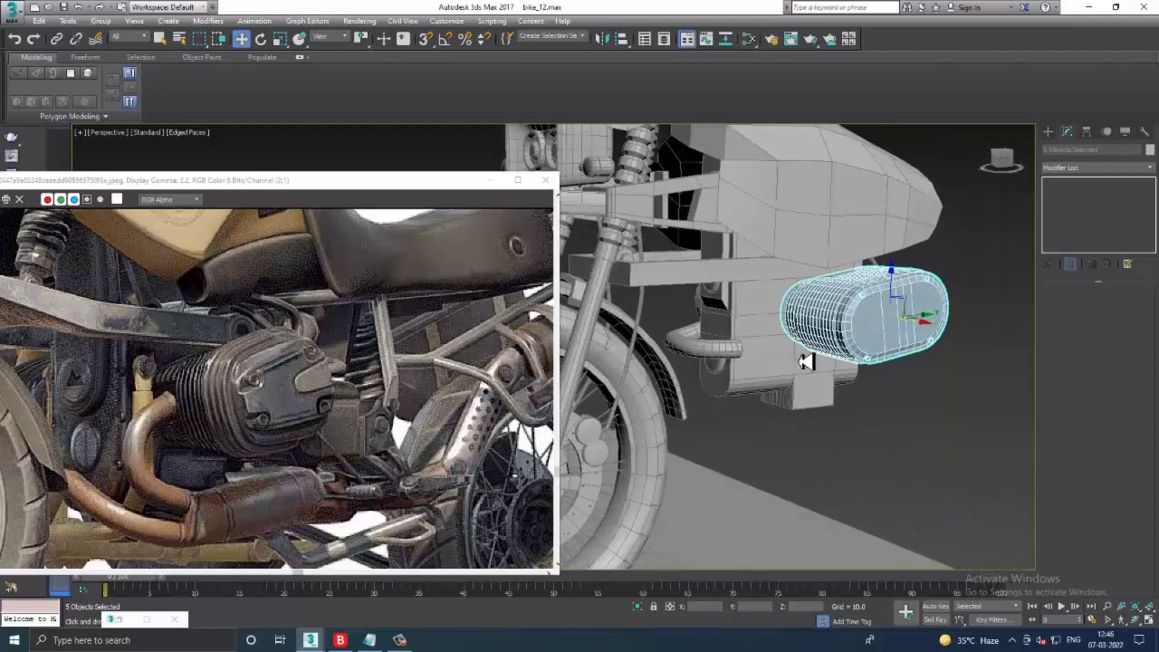
scroll(815, 348, up, 5)
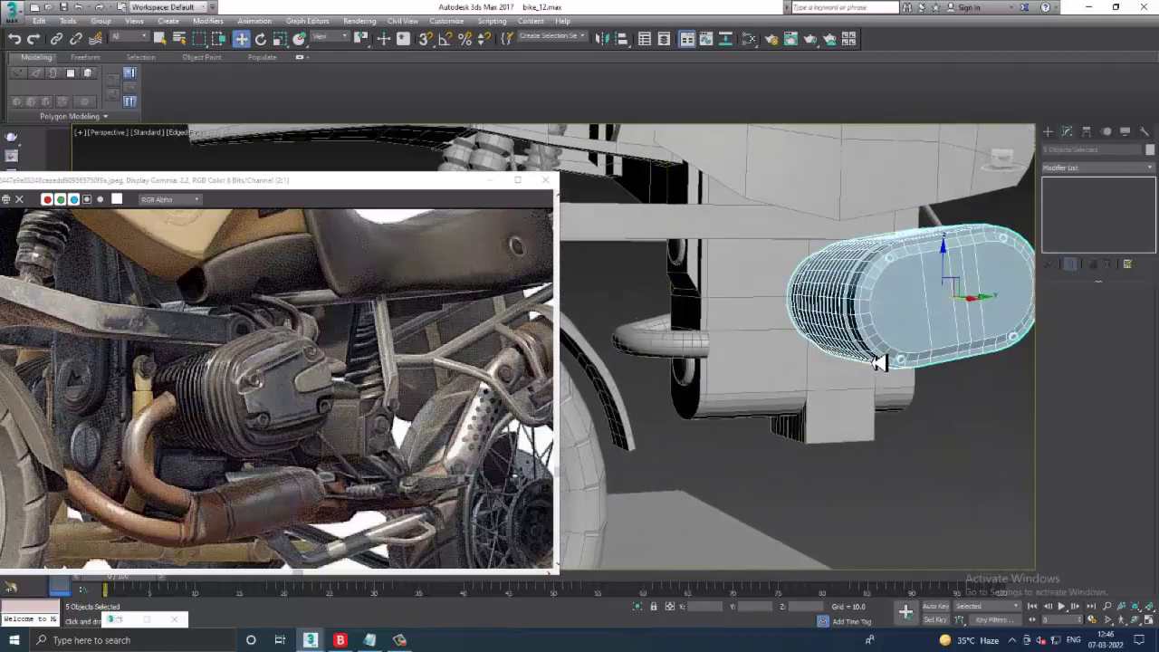
alt+middle_drag(878, 362, 878, 364)
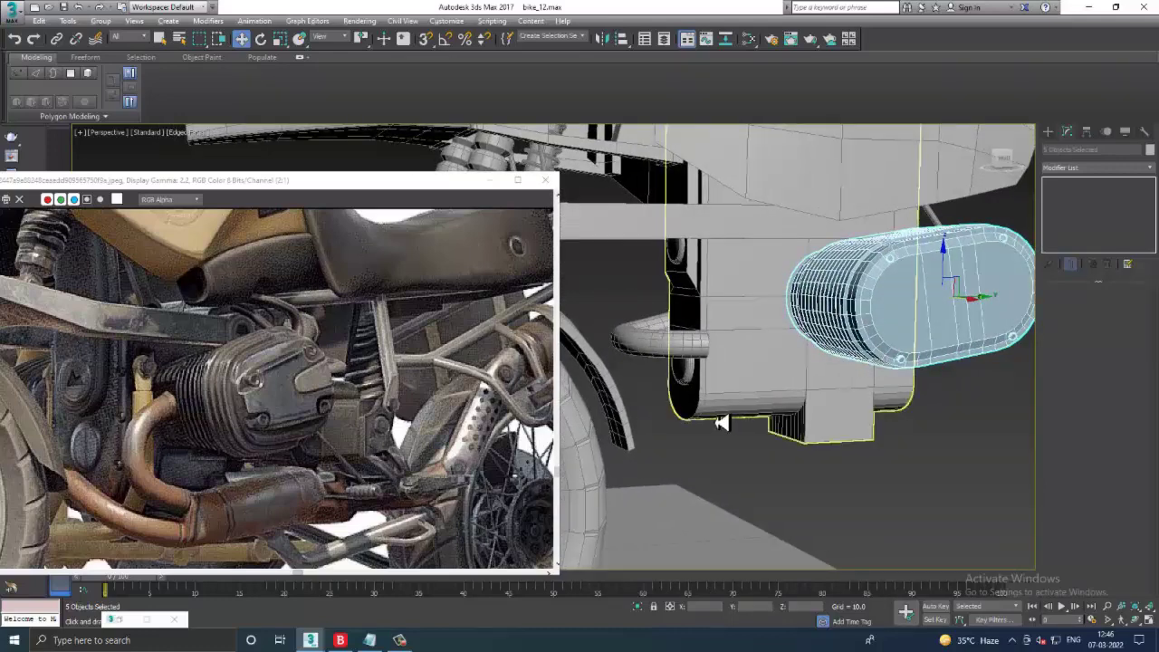
alt+middle_drag(724, 358, 702, 353)
- Select the exhaust tube Line009 and pull its far end vertex down to start the bend
click(688, 349)
click(693, 321)
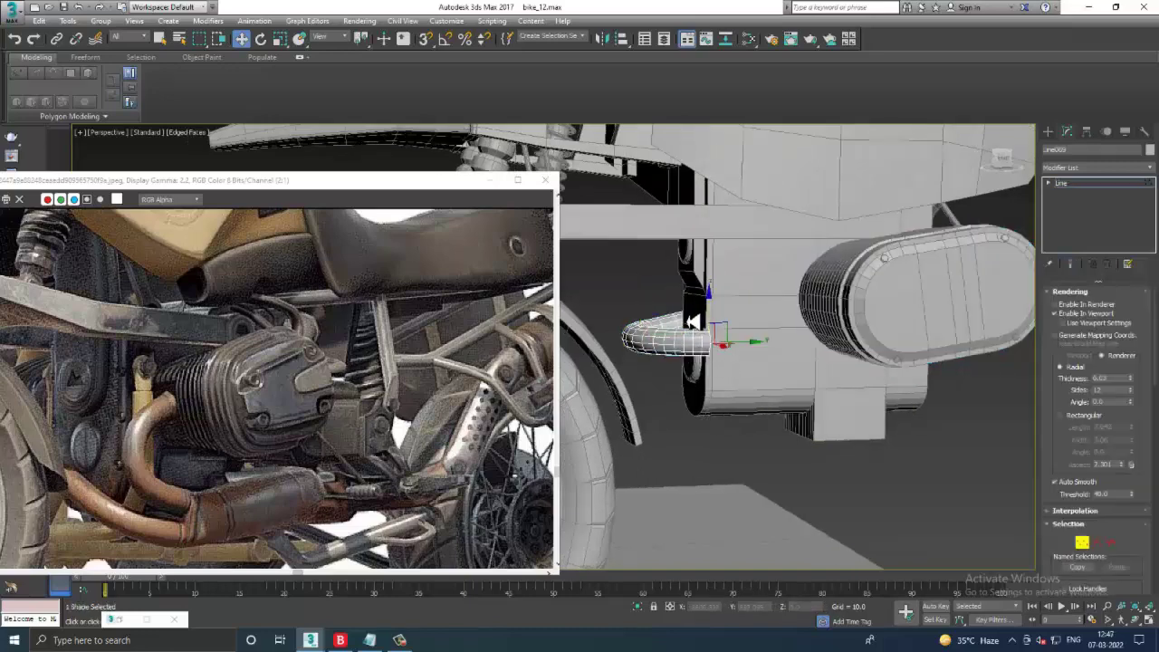
key(F3)
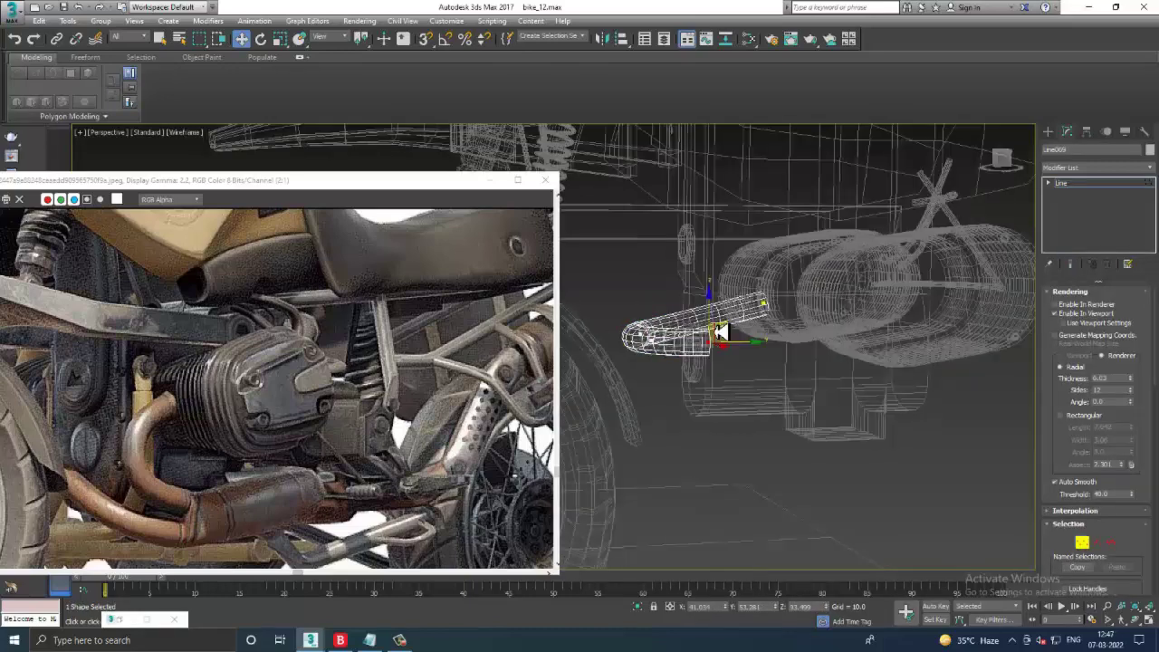
key(F3)
mouse_move(720, 322)
mouse_down()
mouse_move(738, 389)
mouse_move(859, 401)
mouse_up()
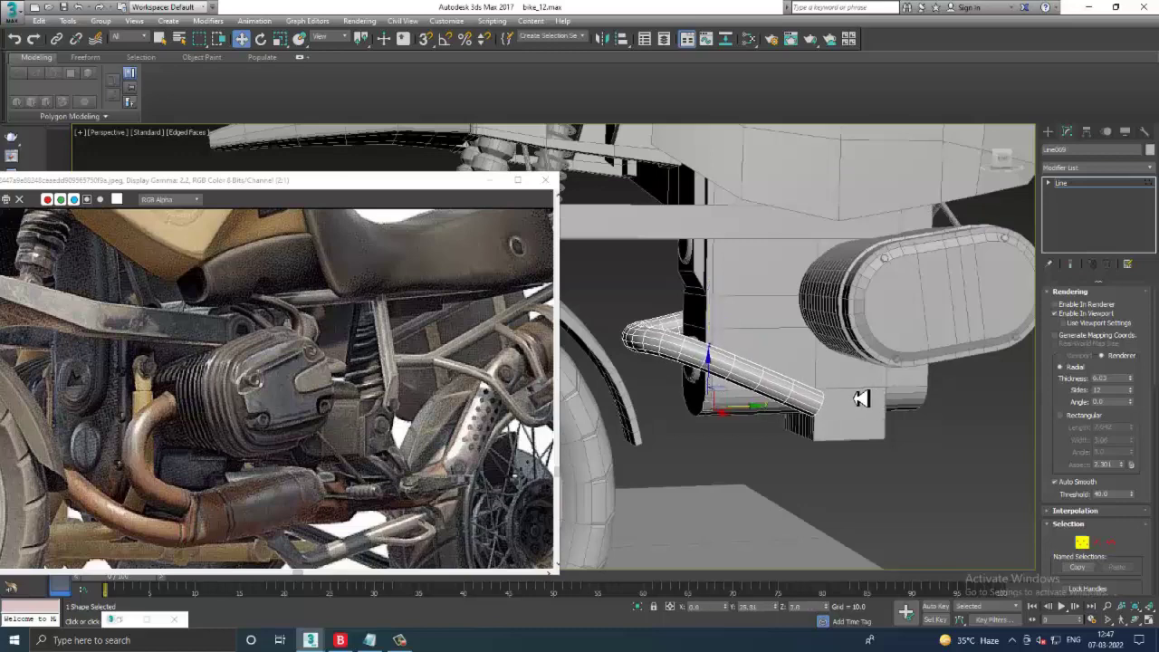
key(F3)
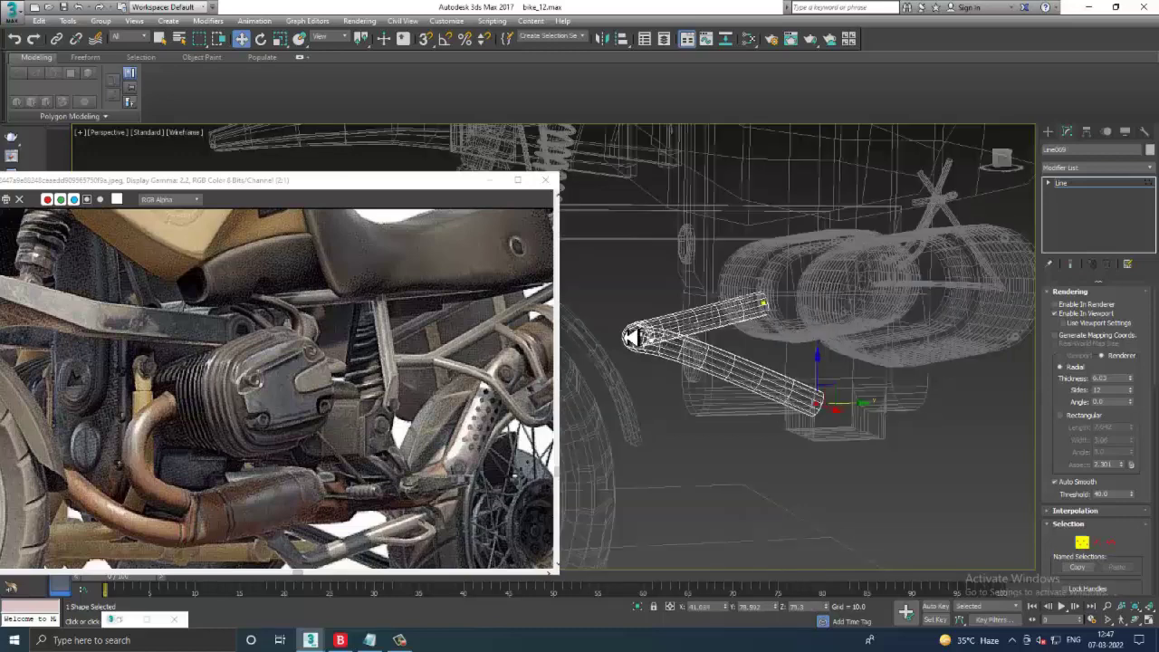
- Move the tube's corner vertices to reshape and widen the hairpin curve
drag(675, 383, 672, 381)
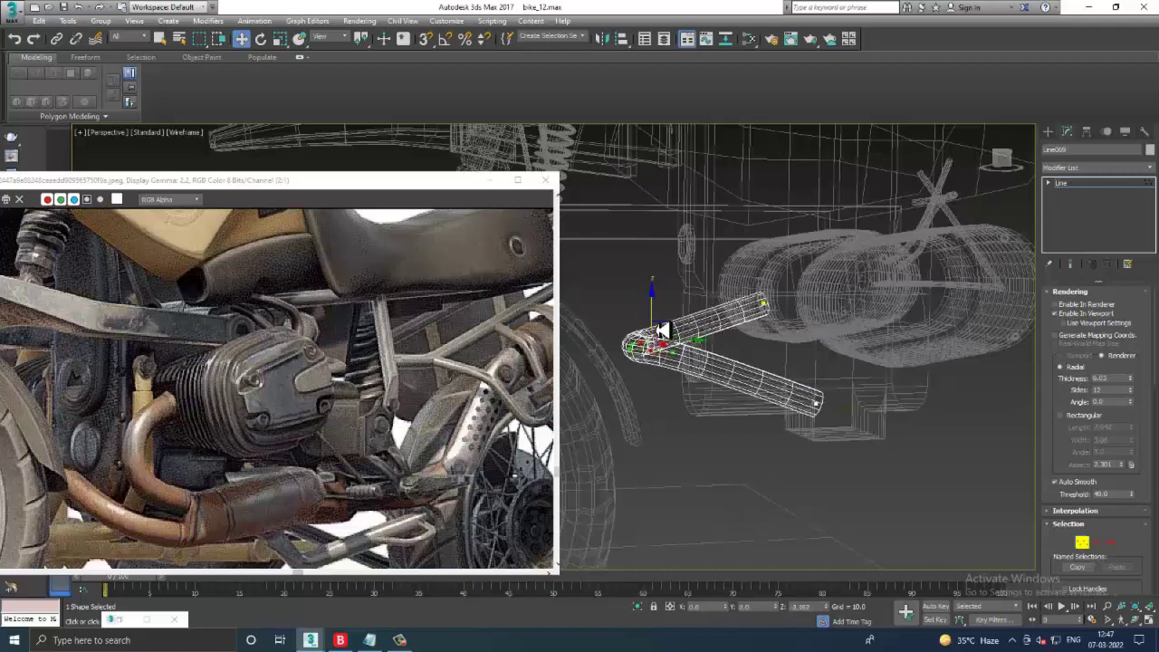
alt+middle_drag(679, 381, 681, 383)
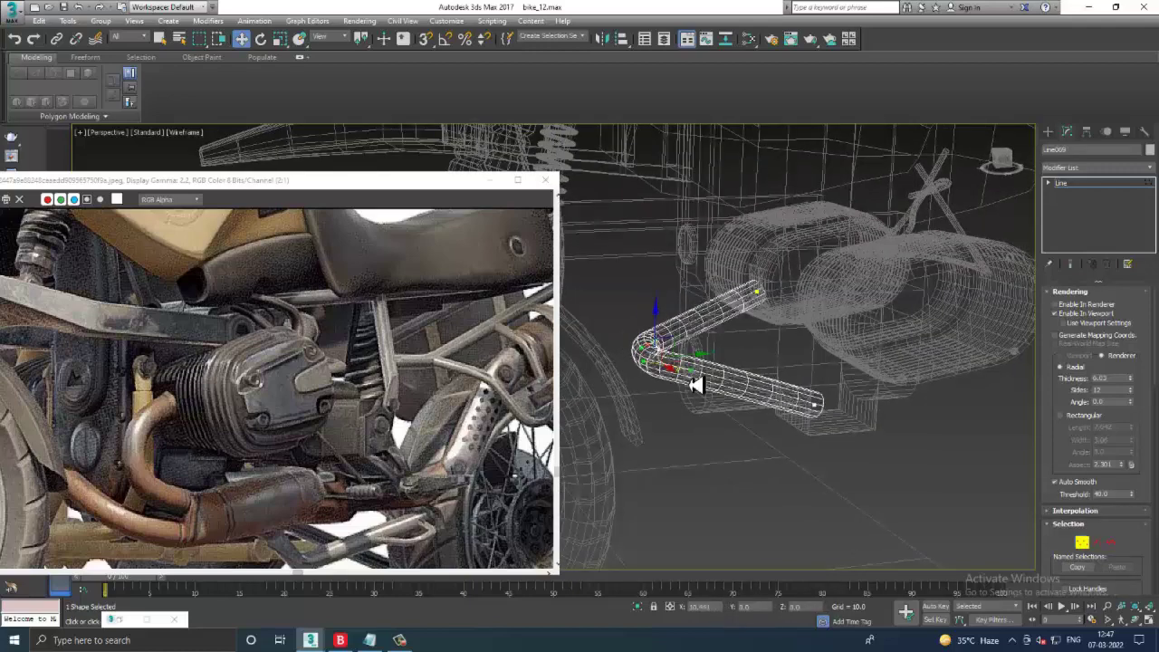
drag(681, 383, 670, 397)
alt+middle_drag(671, 397, 650, 435)
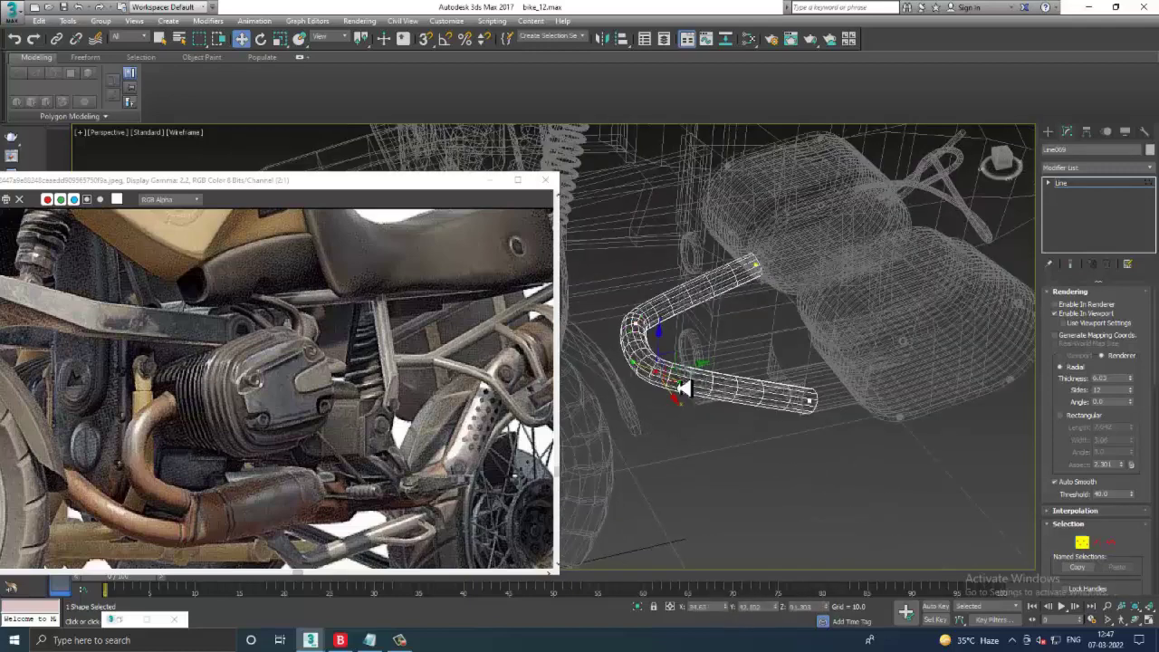
mouse_move(683, 389)
alt+middle_down()
mouse_move(670, 351)
mouse_move(703, 364)
mouse_move(666, 396)
alt+middle_up()
drag(666, 397, 736, 413)
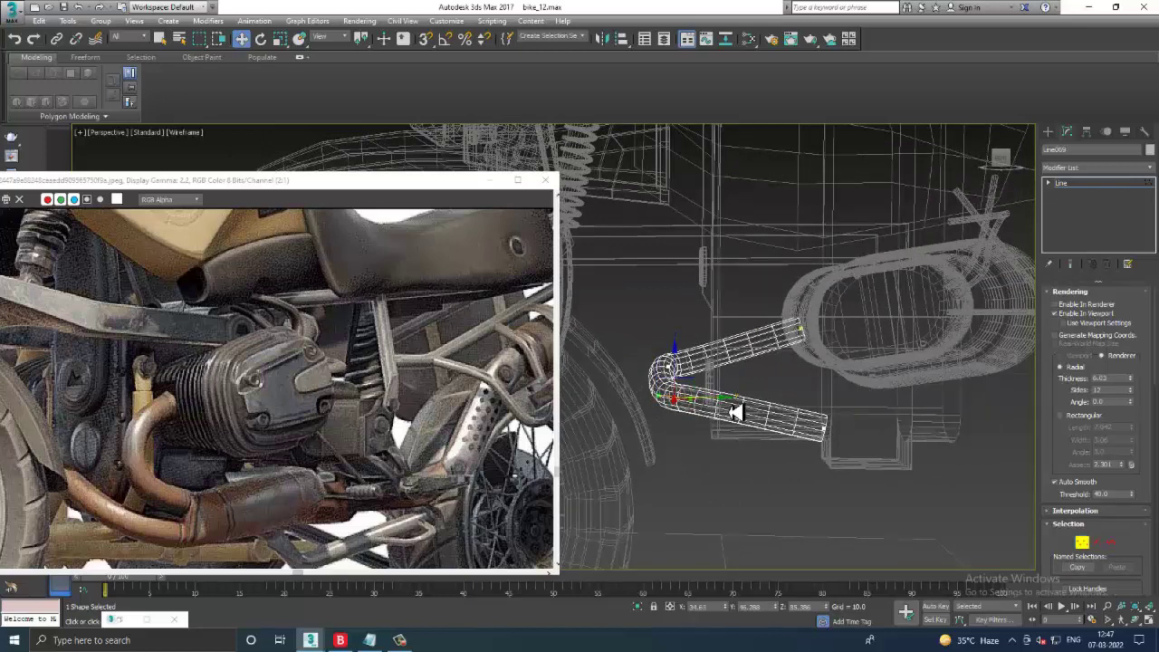
- Adjust the lower tube's end point, restore the shaded view, and leave vertex editing
mouse_move(895, 493)
mouse_down()
mouse_move(797, 388)
mouse_move(864, 430)
mouse_up()
alt+middle_drag(864, 429, 875, 365)
key(F3)
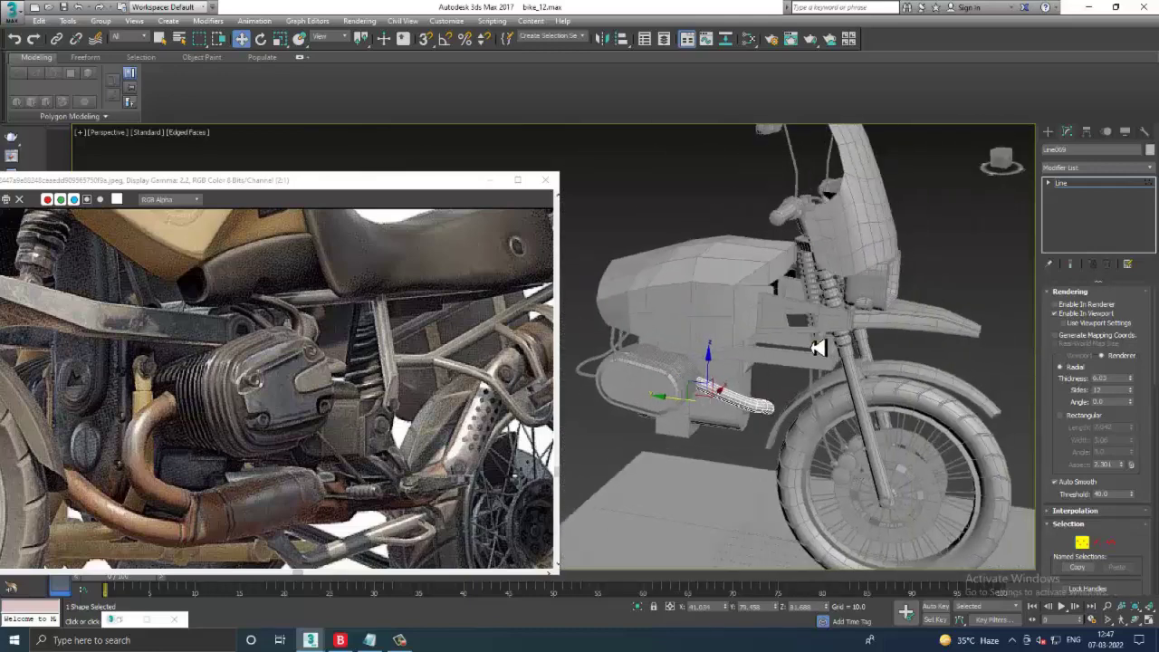
click(1117, 184)
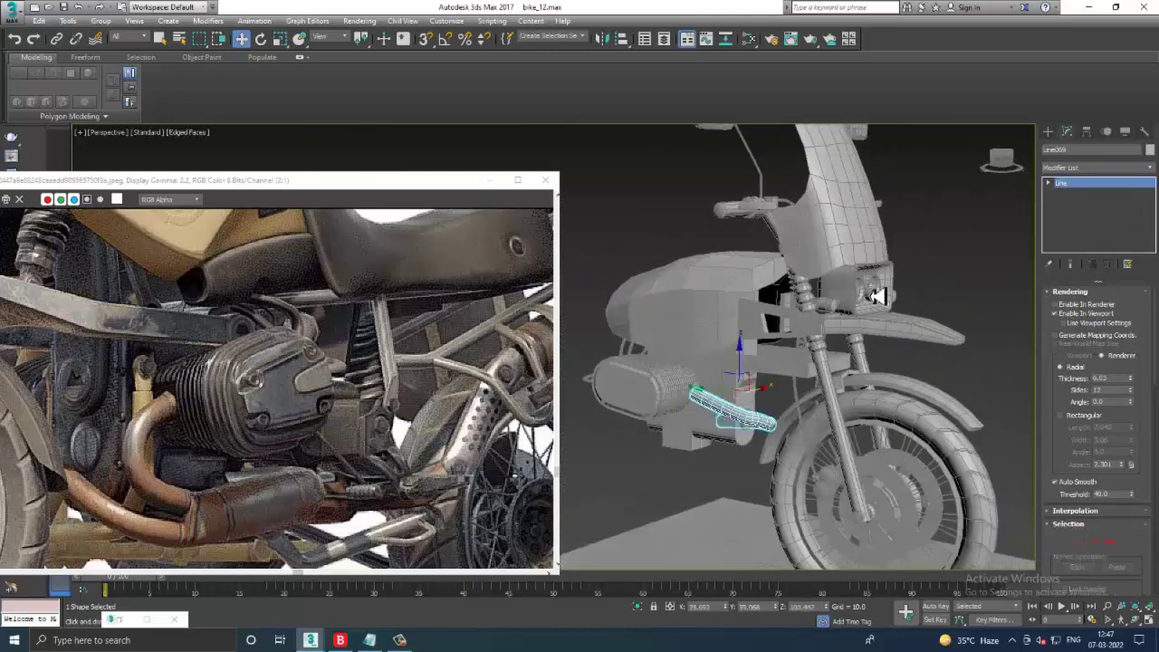
alt+middle_drag(872, 293, 818, 310)
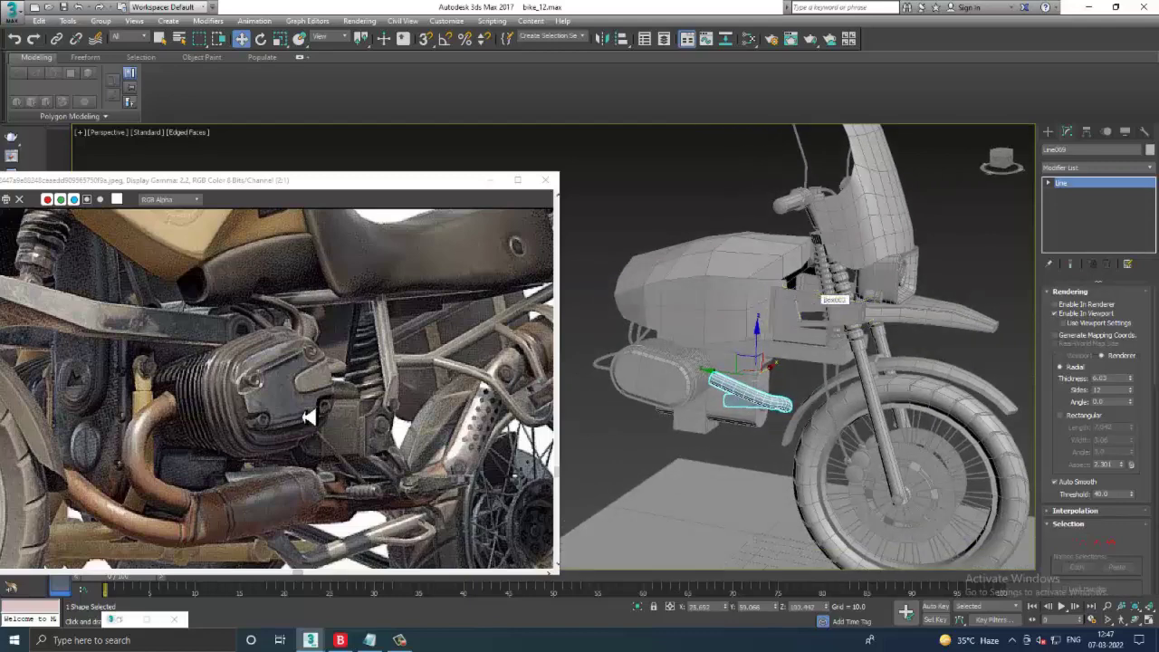
- Compare the bent pipe against the reference photo's engine area, then return to the Notepad notes
click(310, 416)
scroll(233, 420, up, 2)
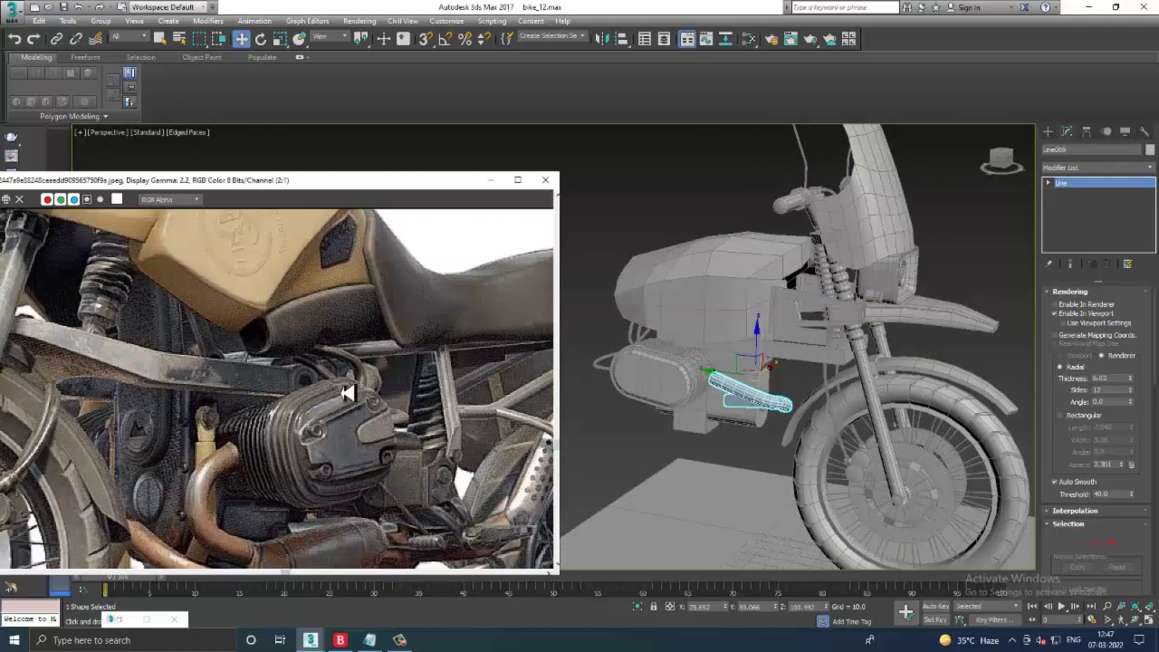
middle_drag(371, 388, 349, 393)
alt+middle_drag(796, 365, 824, 383)
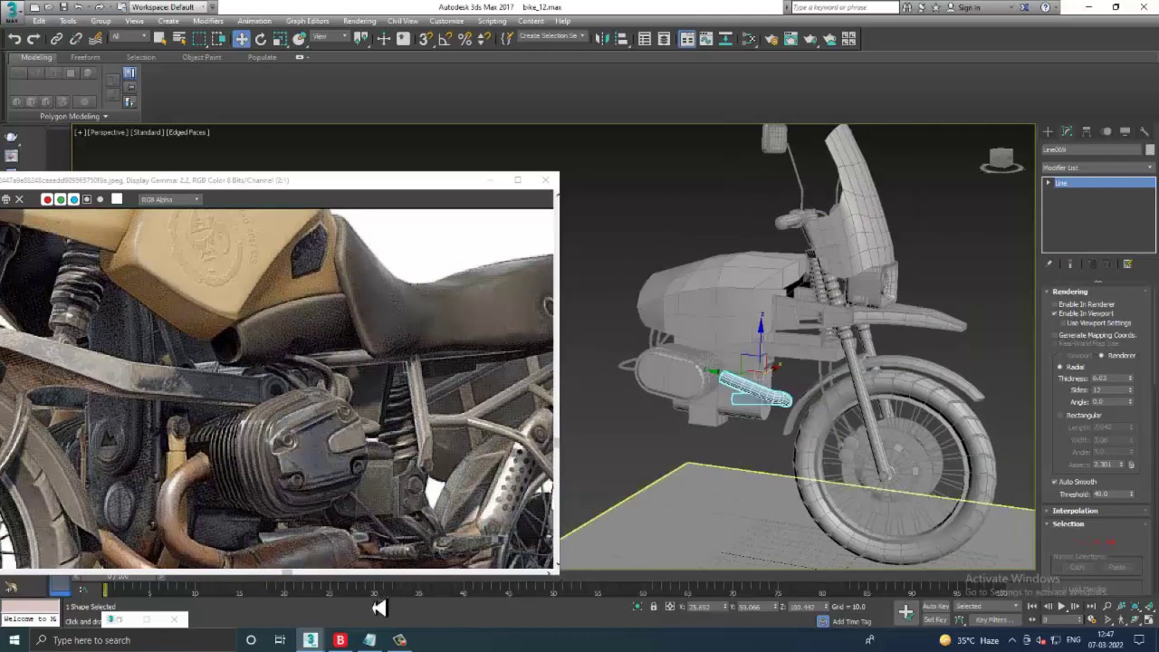
click(370, 640)
click(364, 389)
text(continue to next part)
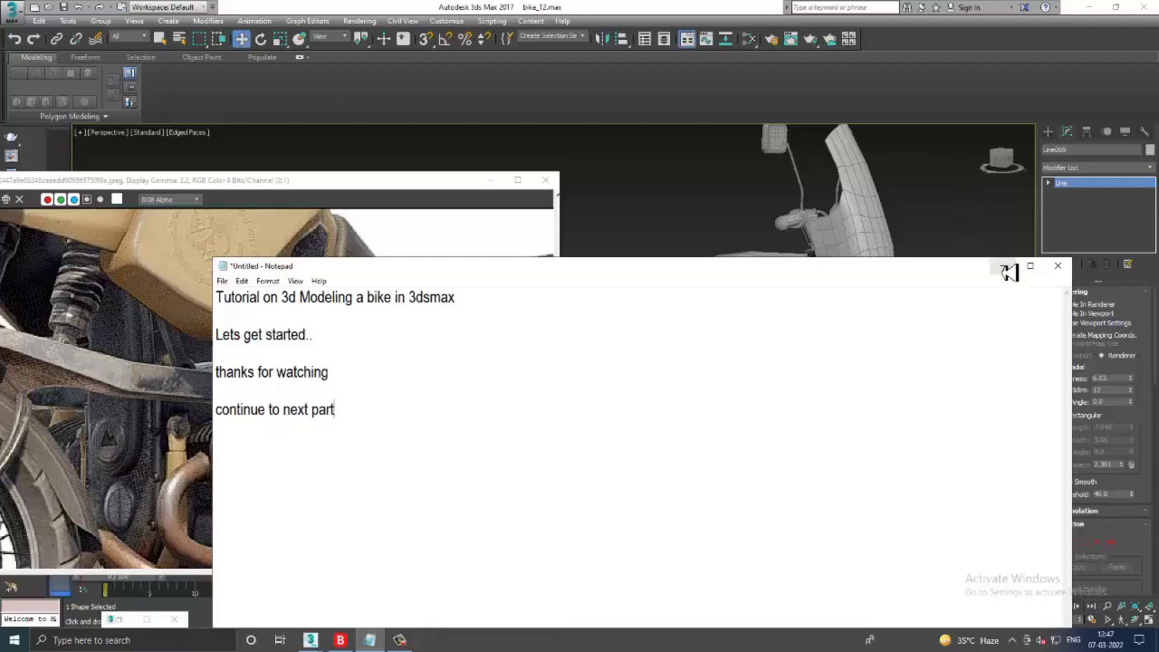
- Minimize Notepad, deselect everything, and view the motorcycle from a low angle at the front fork
click(1003, 266)
click(970, 291)
scroll(849, 314, up, 5)
mouse_move(849, 313)
alt+middle_down()
mouse_move(761, 334)
mouse_move(870, 331)
mouse_move(854, 324)
alt+middle_up()
scroll(761, 333, up, 4)
scroll(856, 370, down, 3)
scroll(856, 369, down, 2)
scroll(865, 358, down, 1)
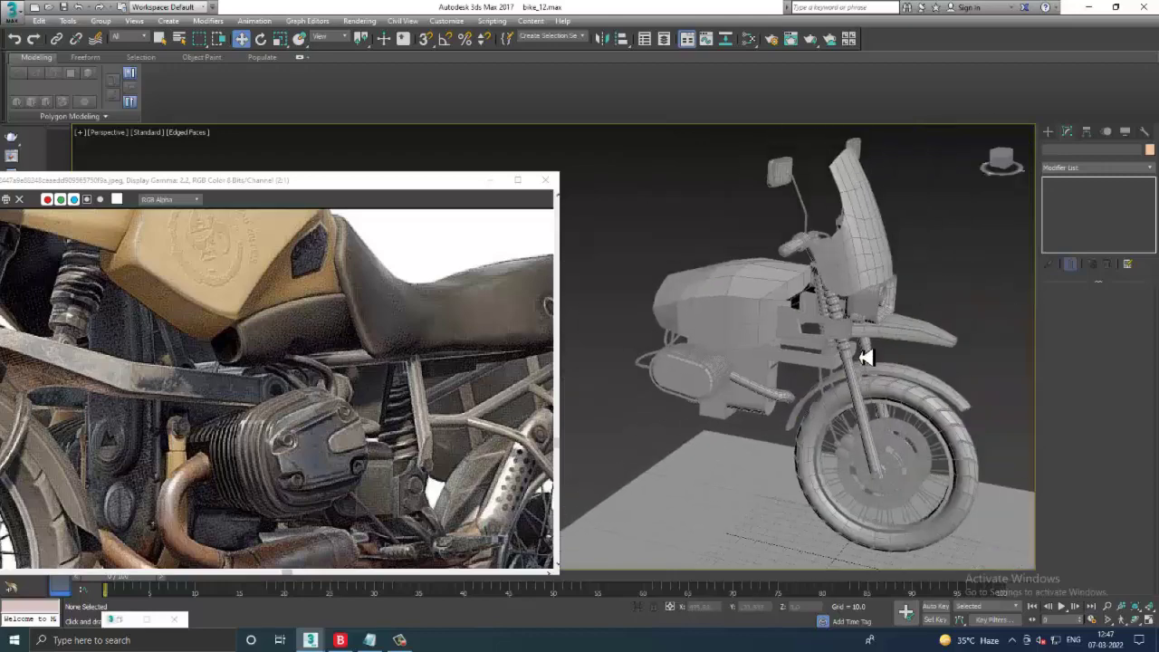